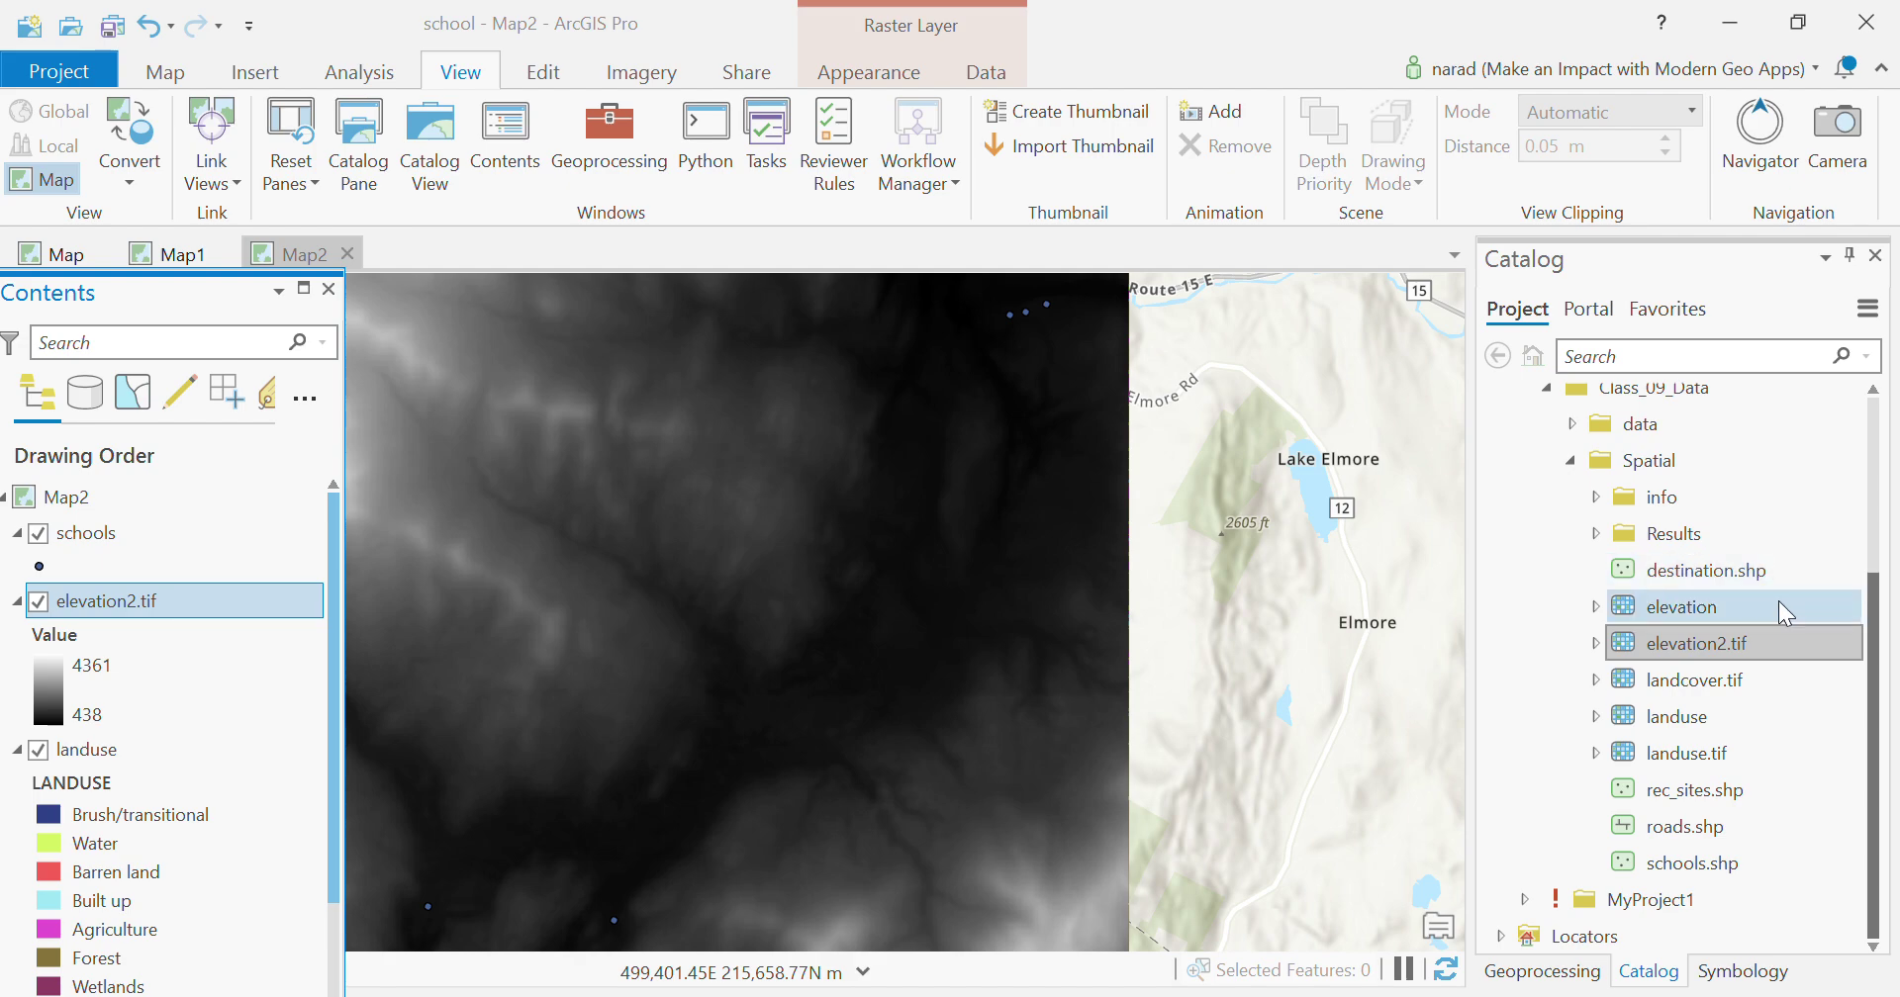
Step: Move the rec_sites layer above elevation2.tif in the map's drawing order
scroll(870, 634, down, 3)
drag(729, 692, 861, 640)
scroll(881, 614, up, 2)
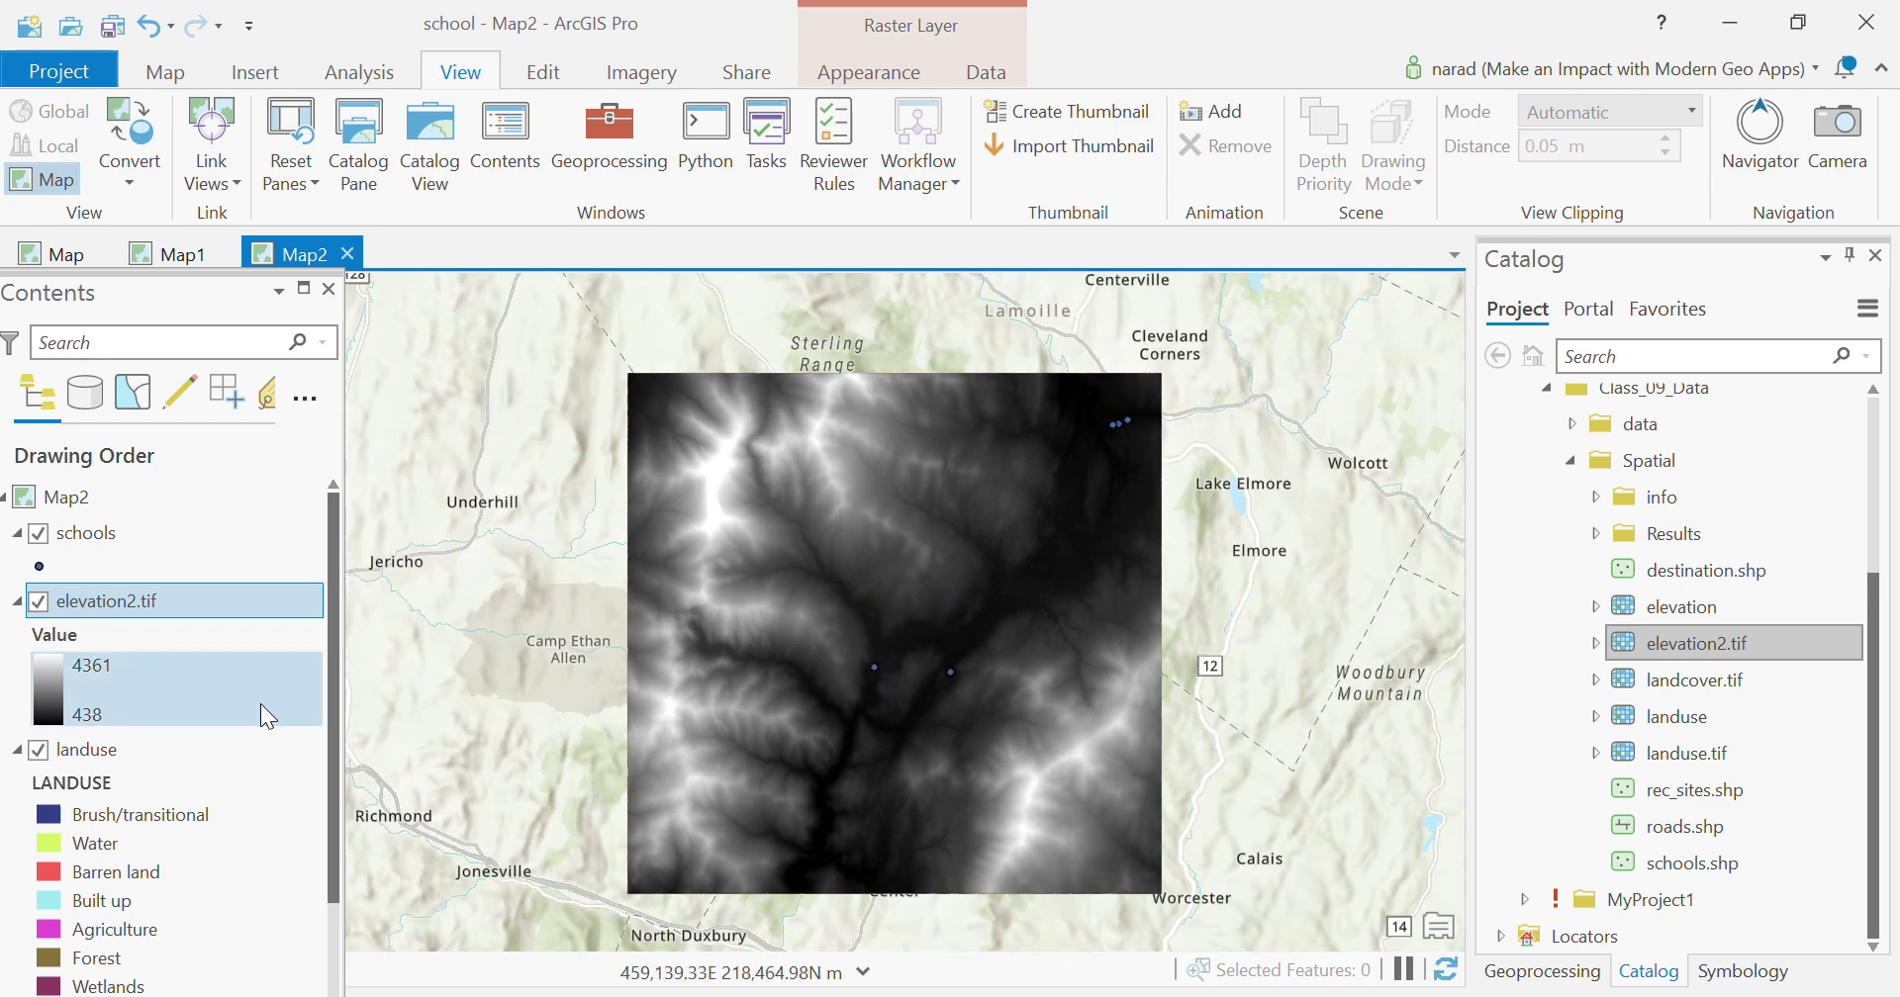
scroll(158, 757, down, 2)
mouse_move(99, 899)
mouse_down()
mouse_move(210, 633)
mouse_move(191, 482)
mouse_move(170, 585)
mouse_up()
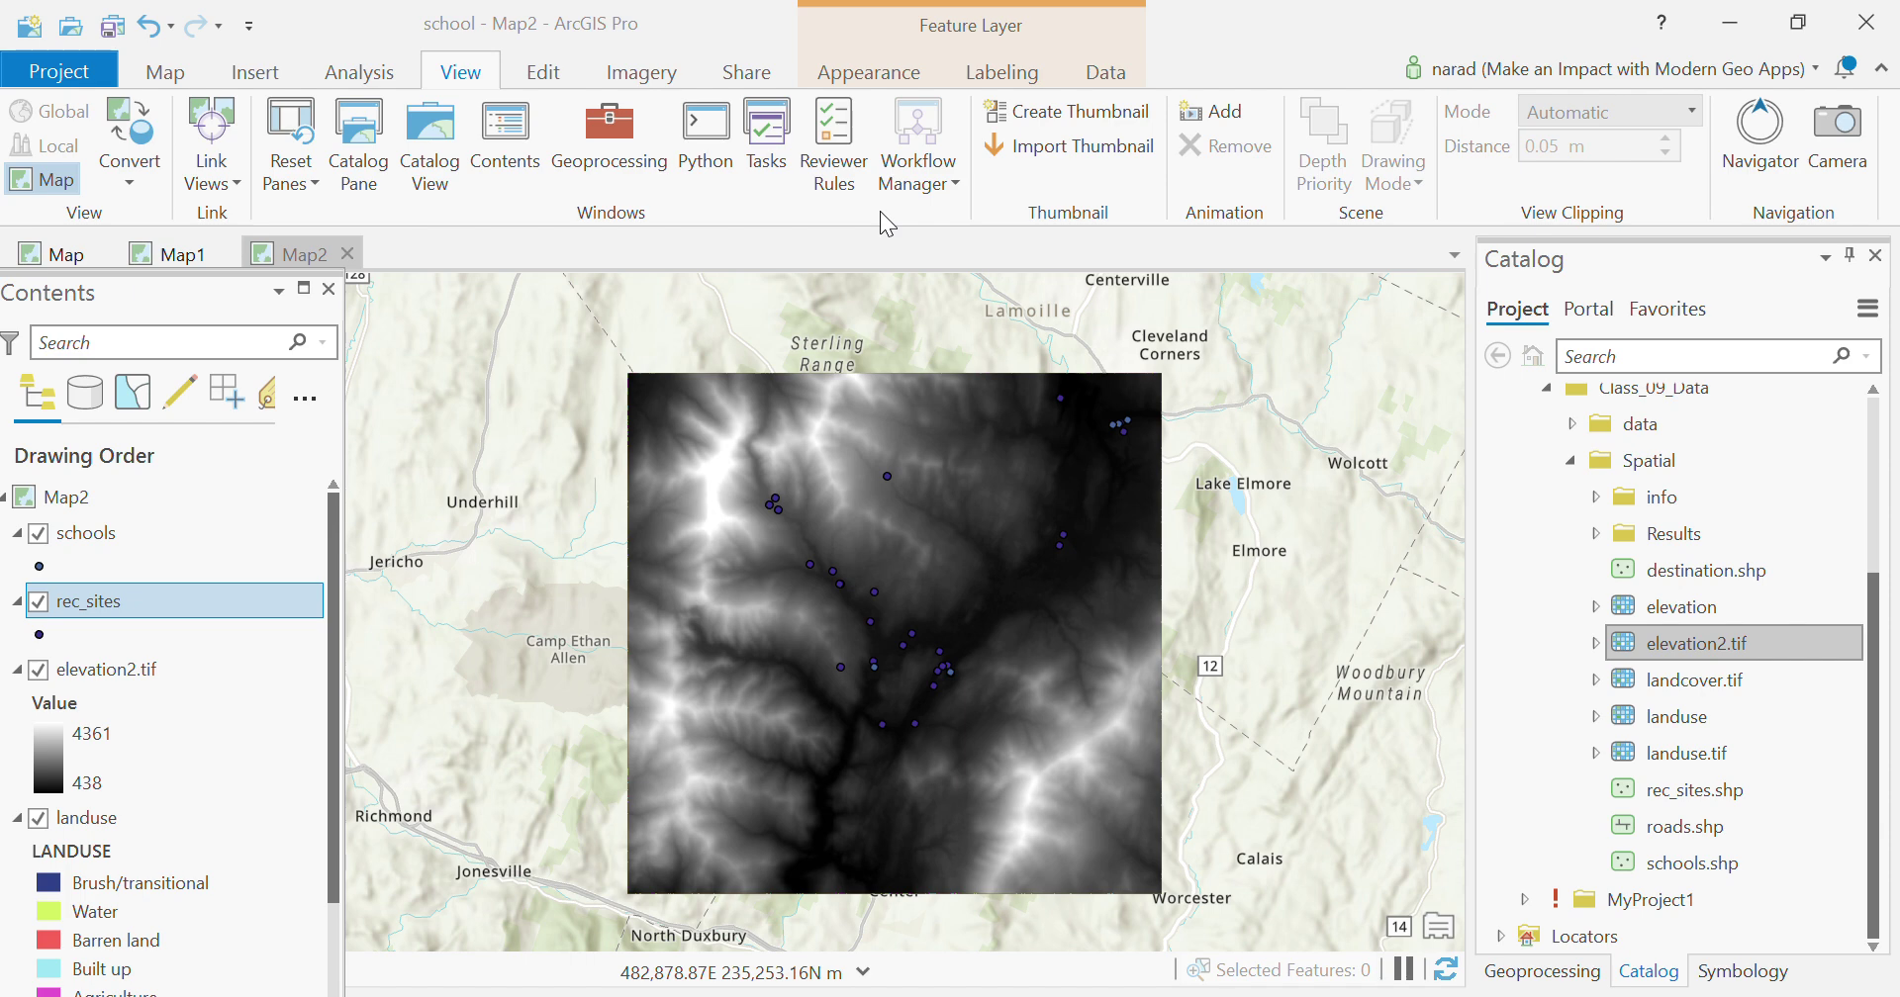
Step: Search the geoprocessing tools for slope and open the Spatial Analyst Slope tool
click(609, 139)
text(re)
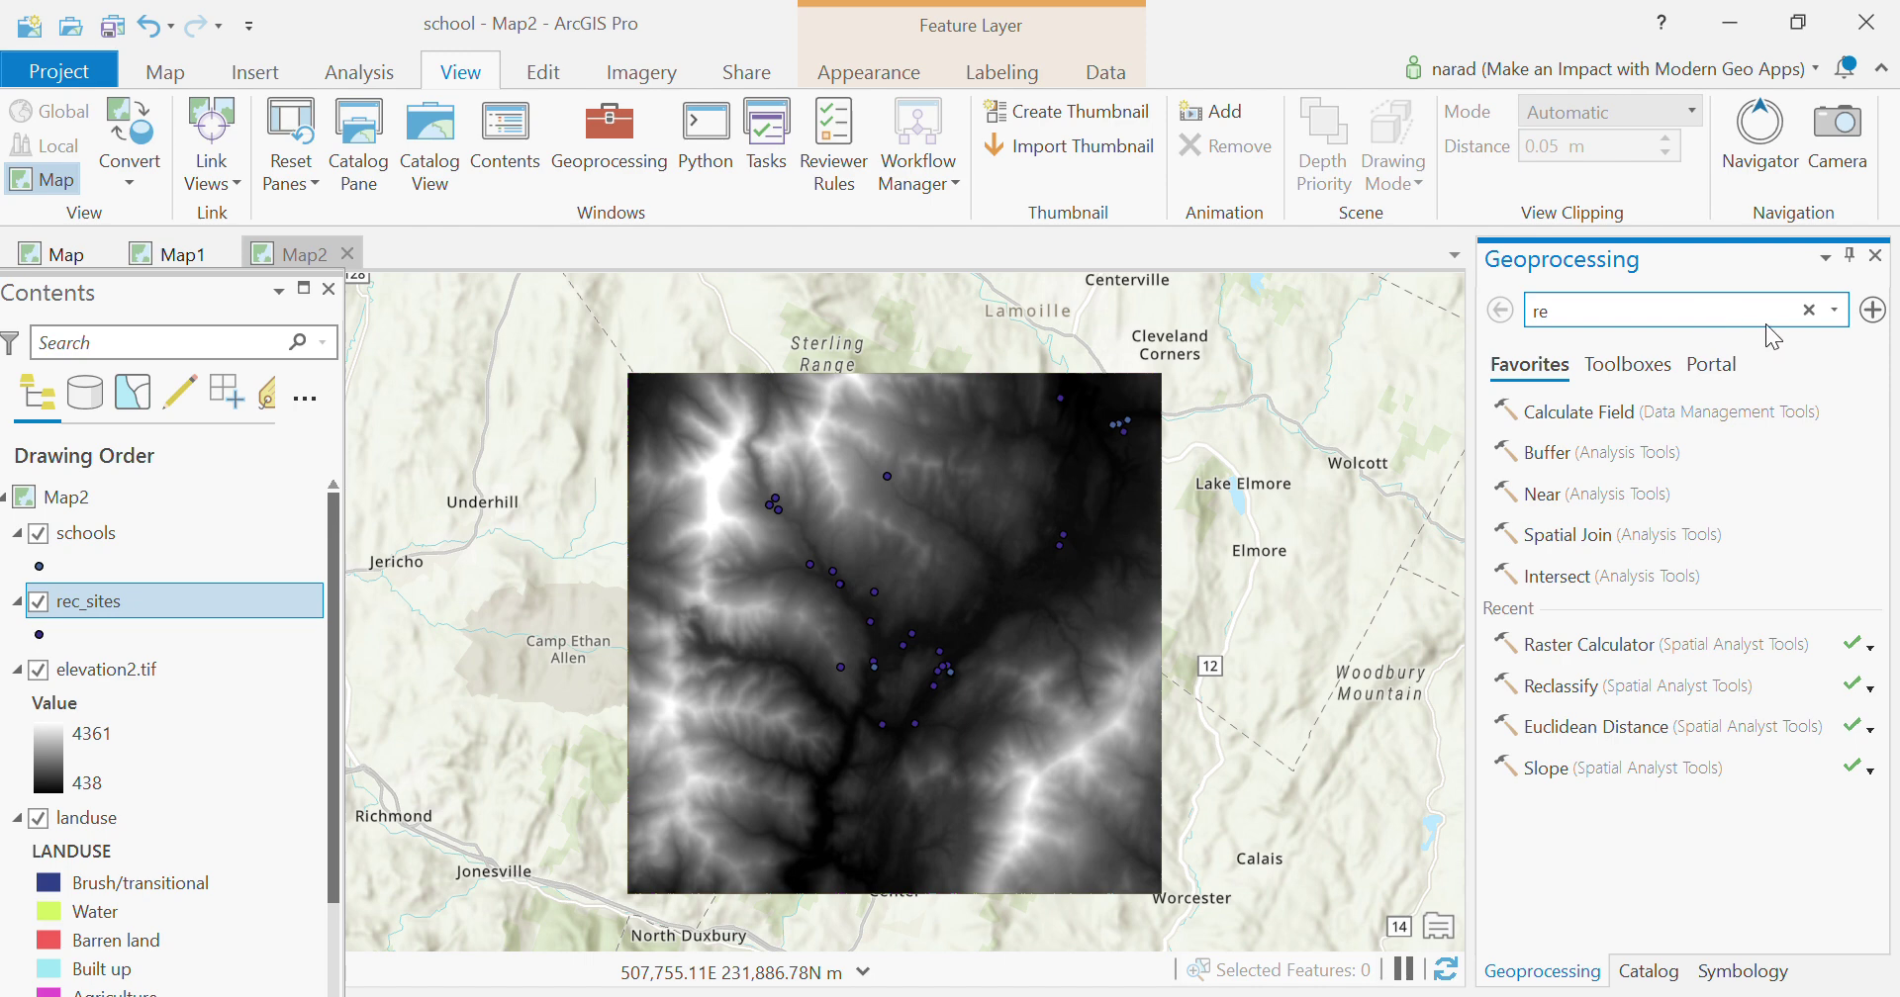
click(1808, 309)
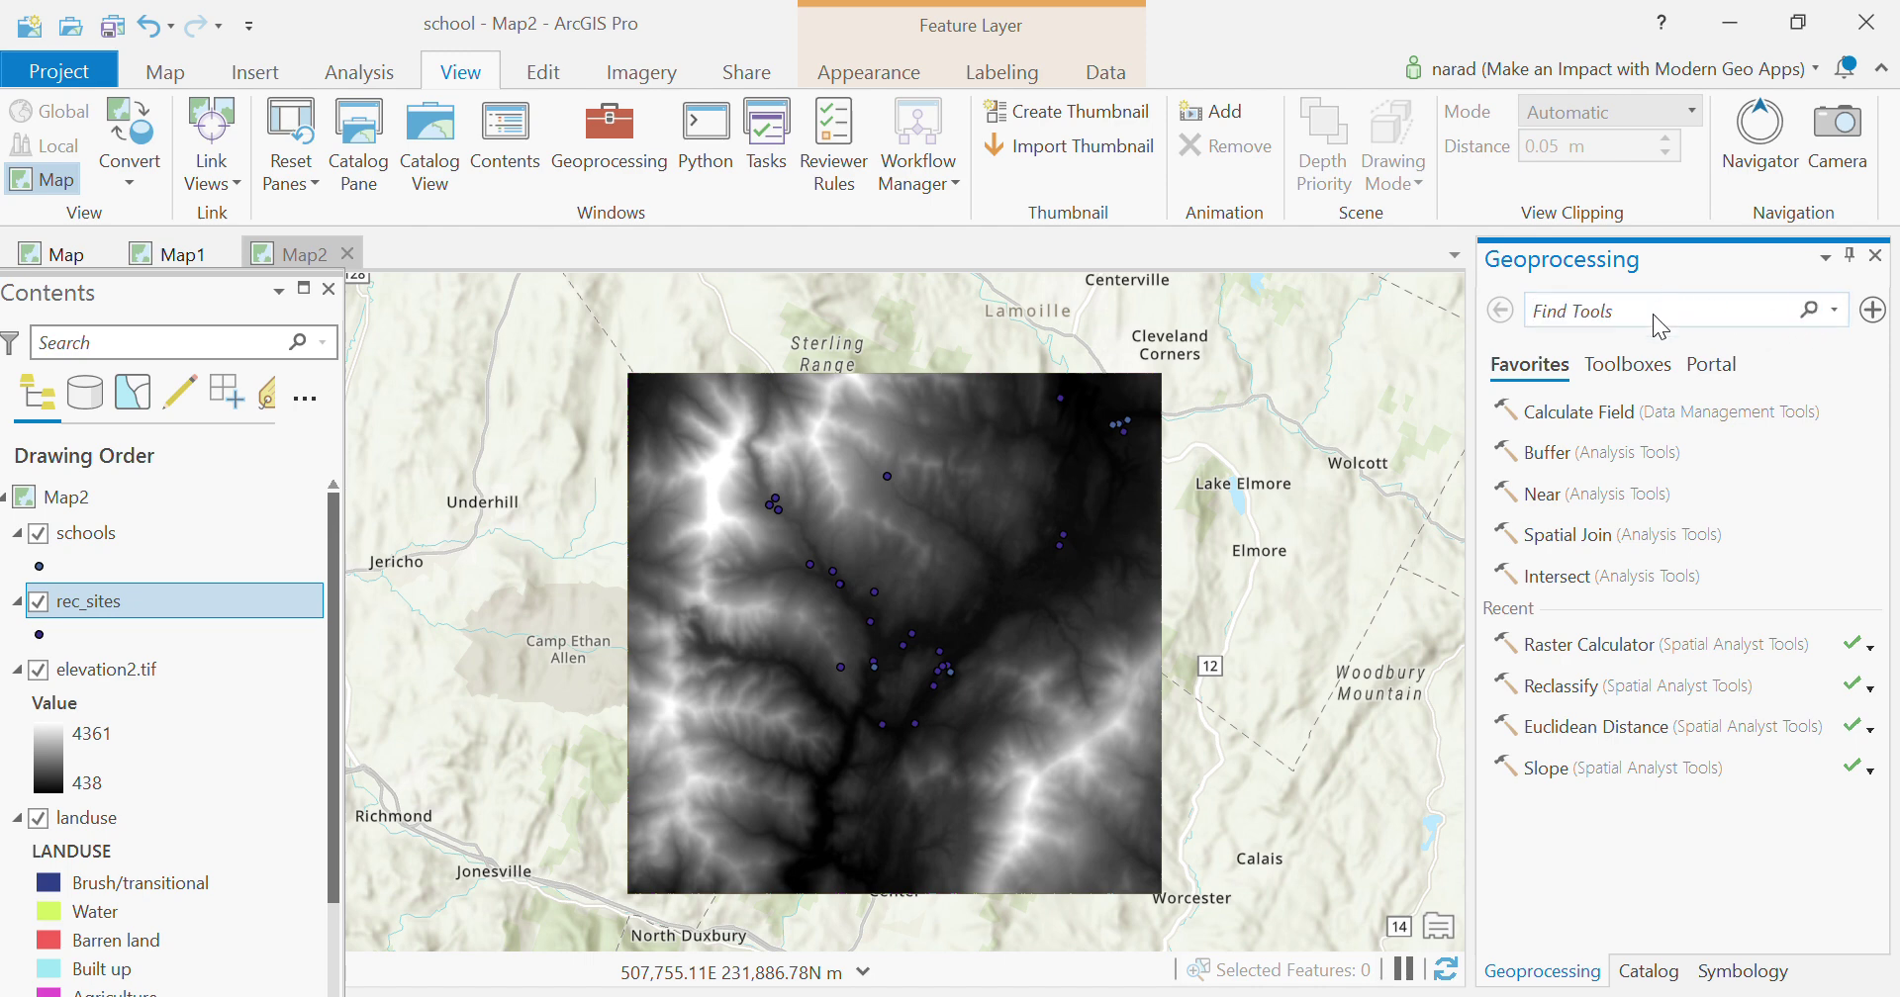
text(slo)
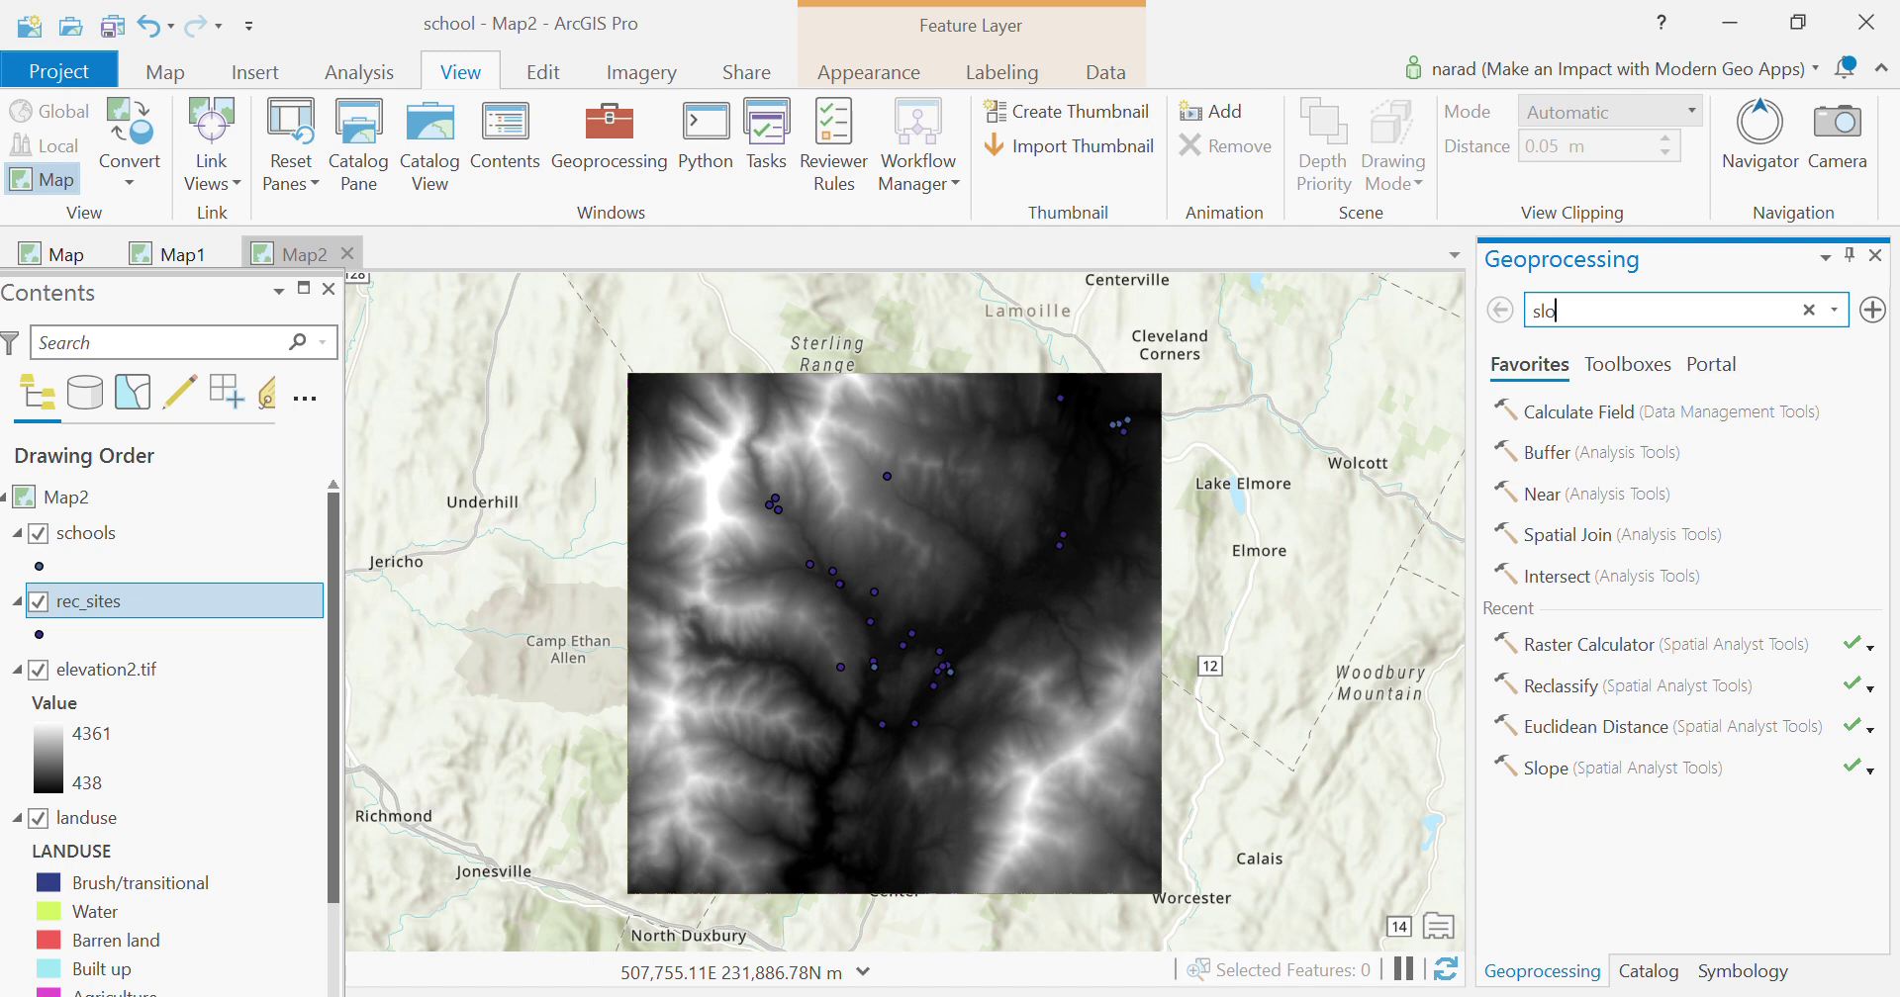
text(pe)
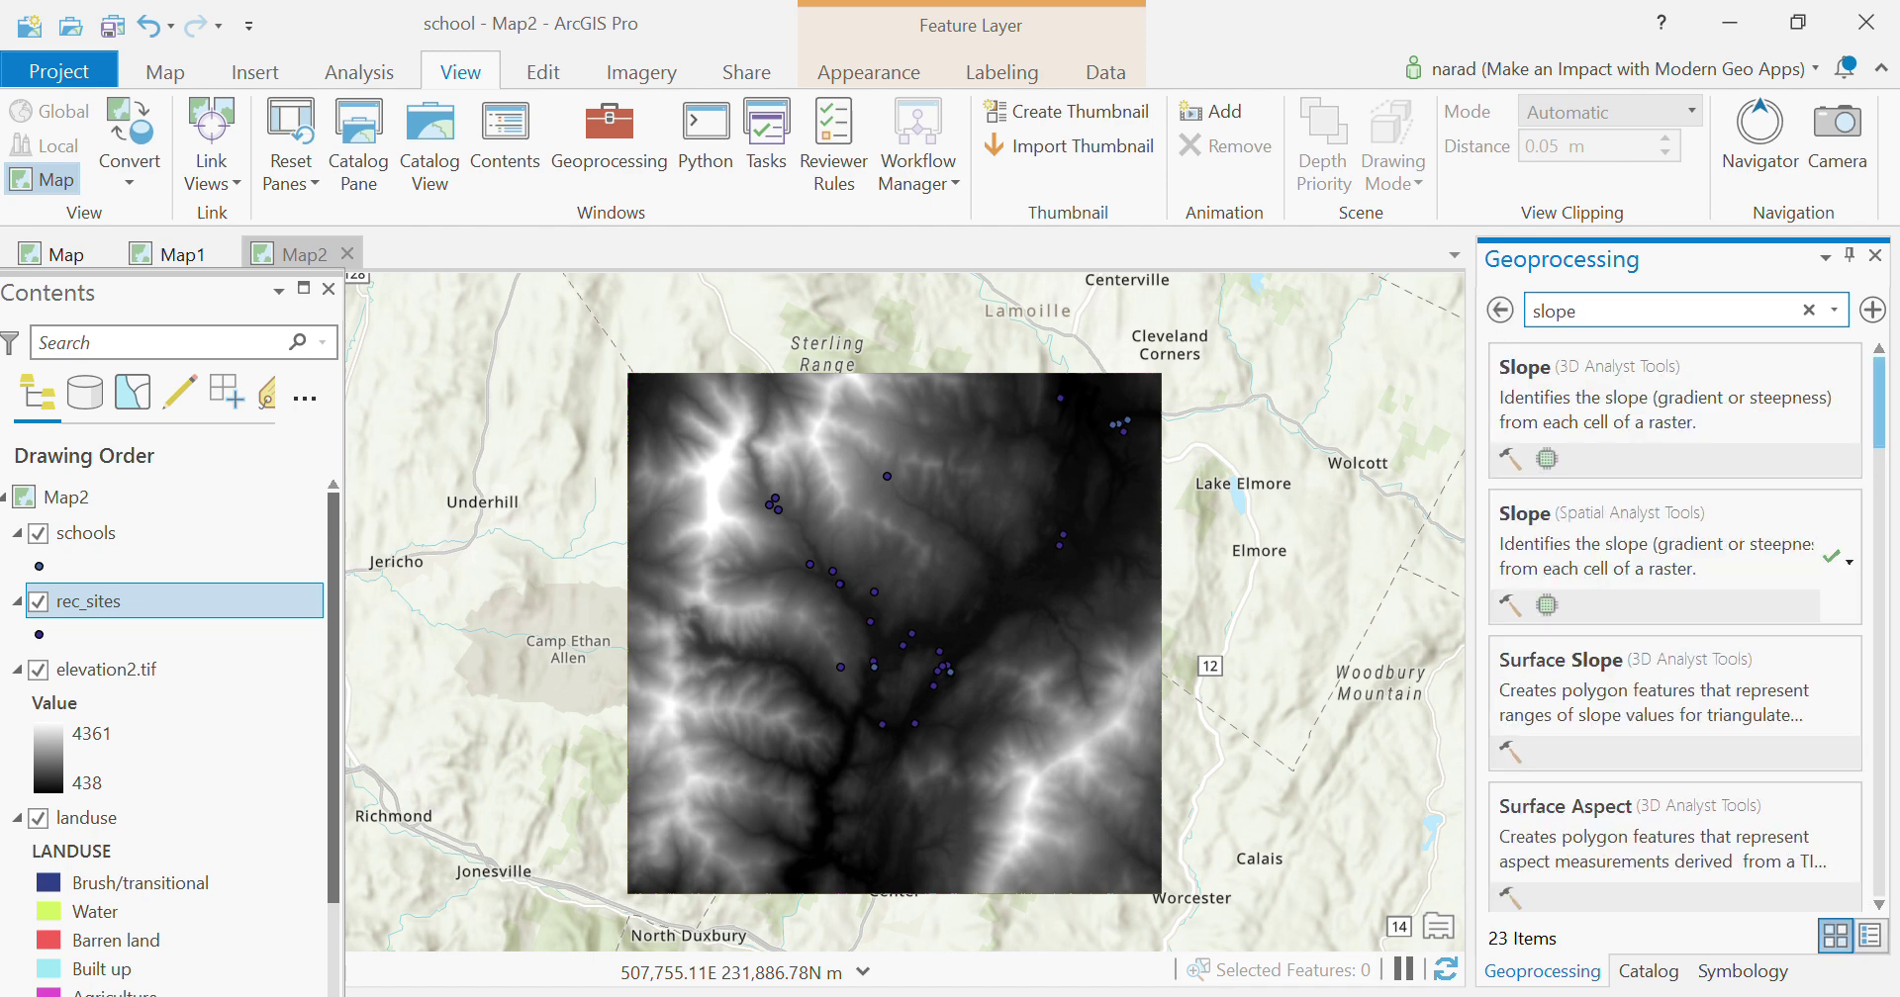
click(1598, 572)
Step: Set elevation2.tif as the Slope tool's input raster and name the output raster Slope_ in school.gdb
click(1827, 450)
click(1644, 482)
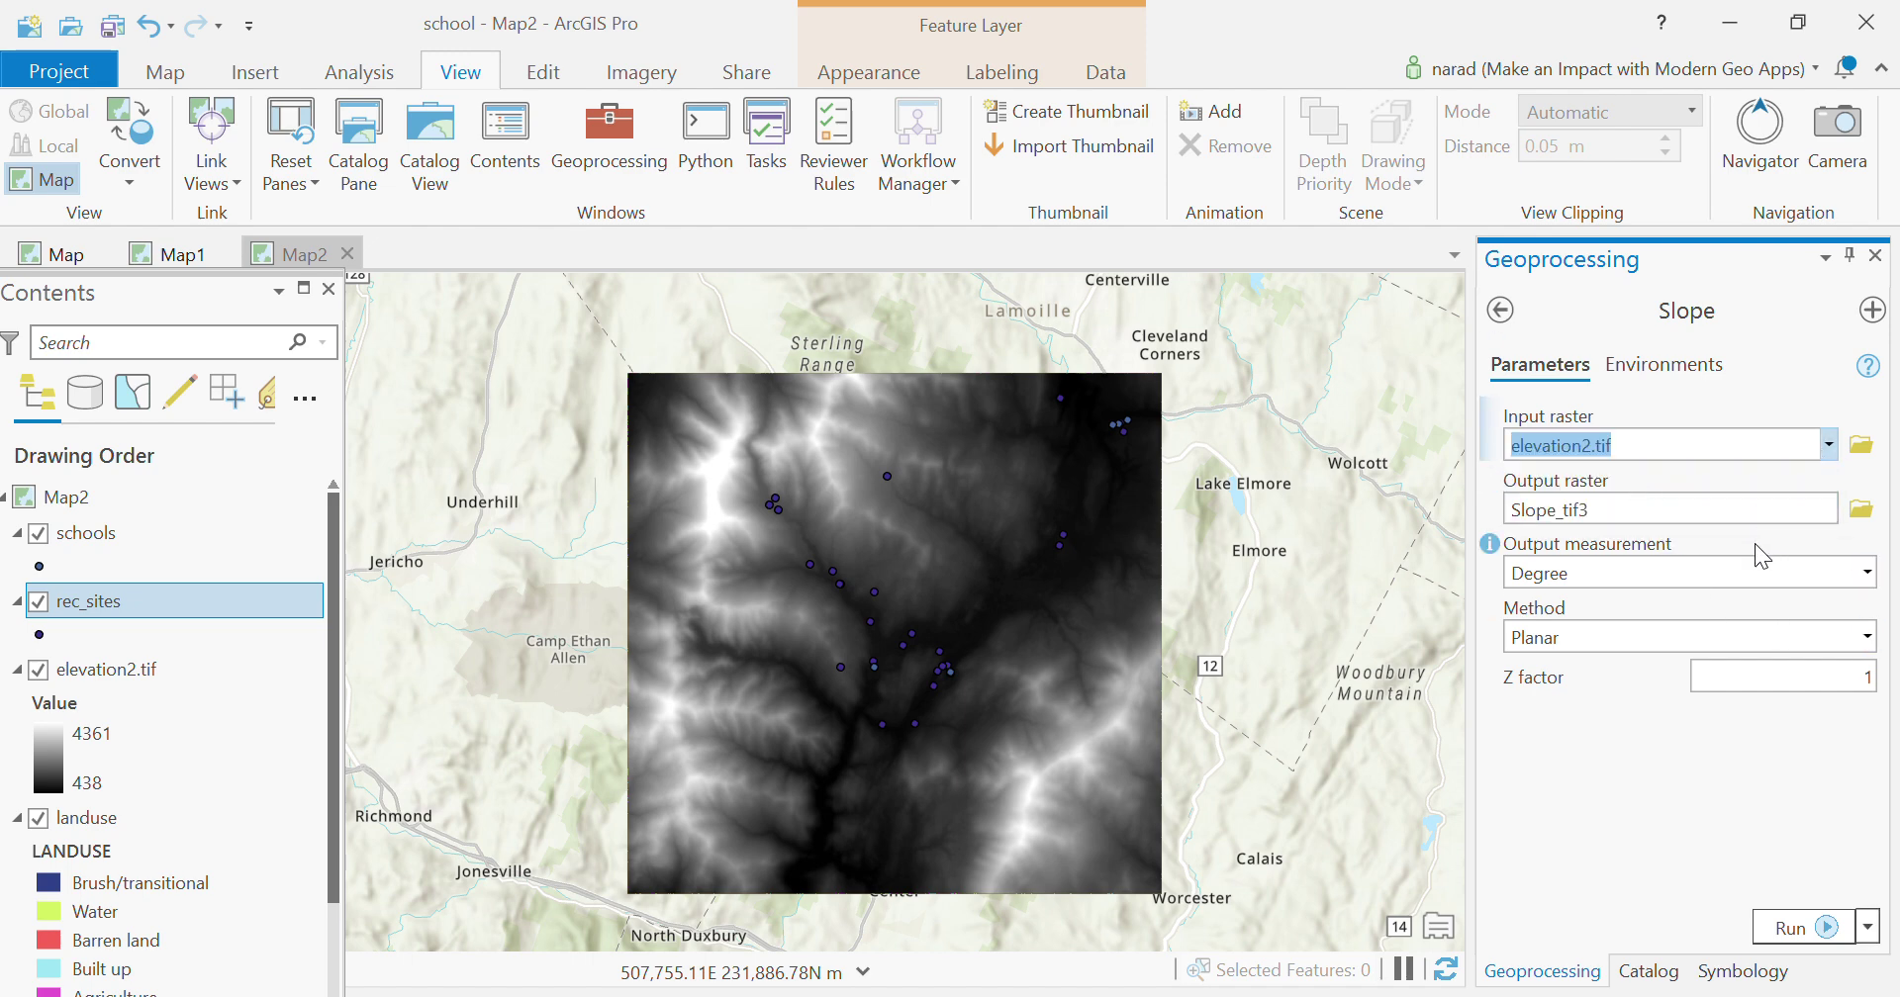
click(1808, 510)
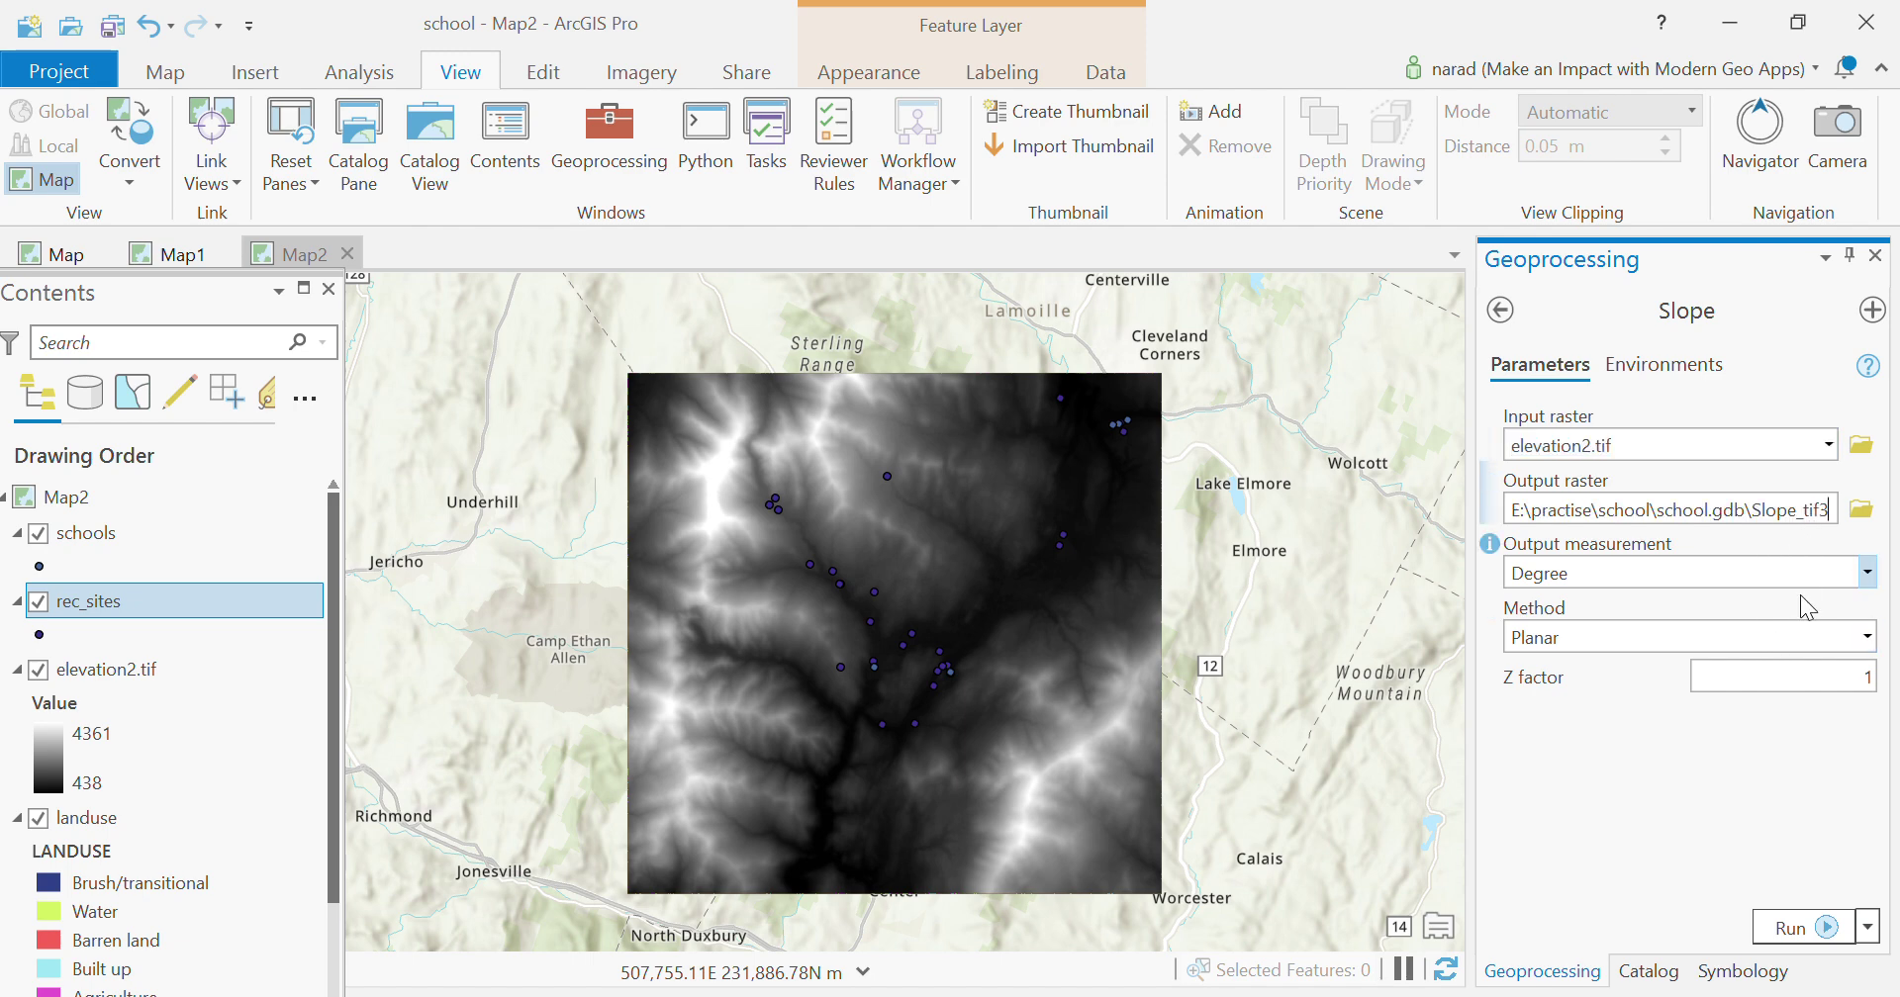
key(BackSpace)
text(1)
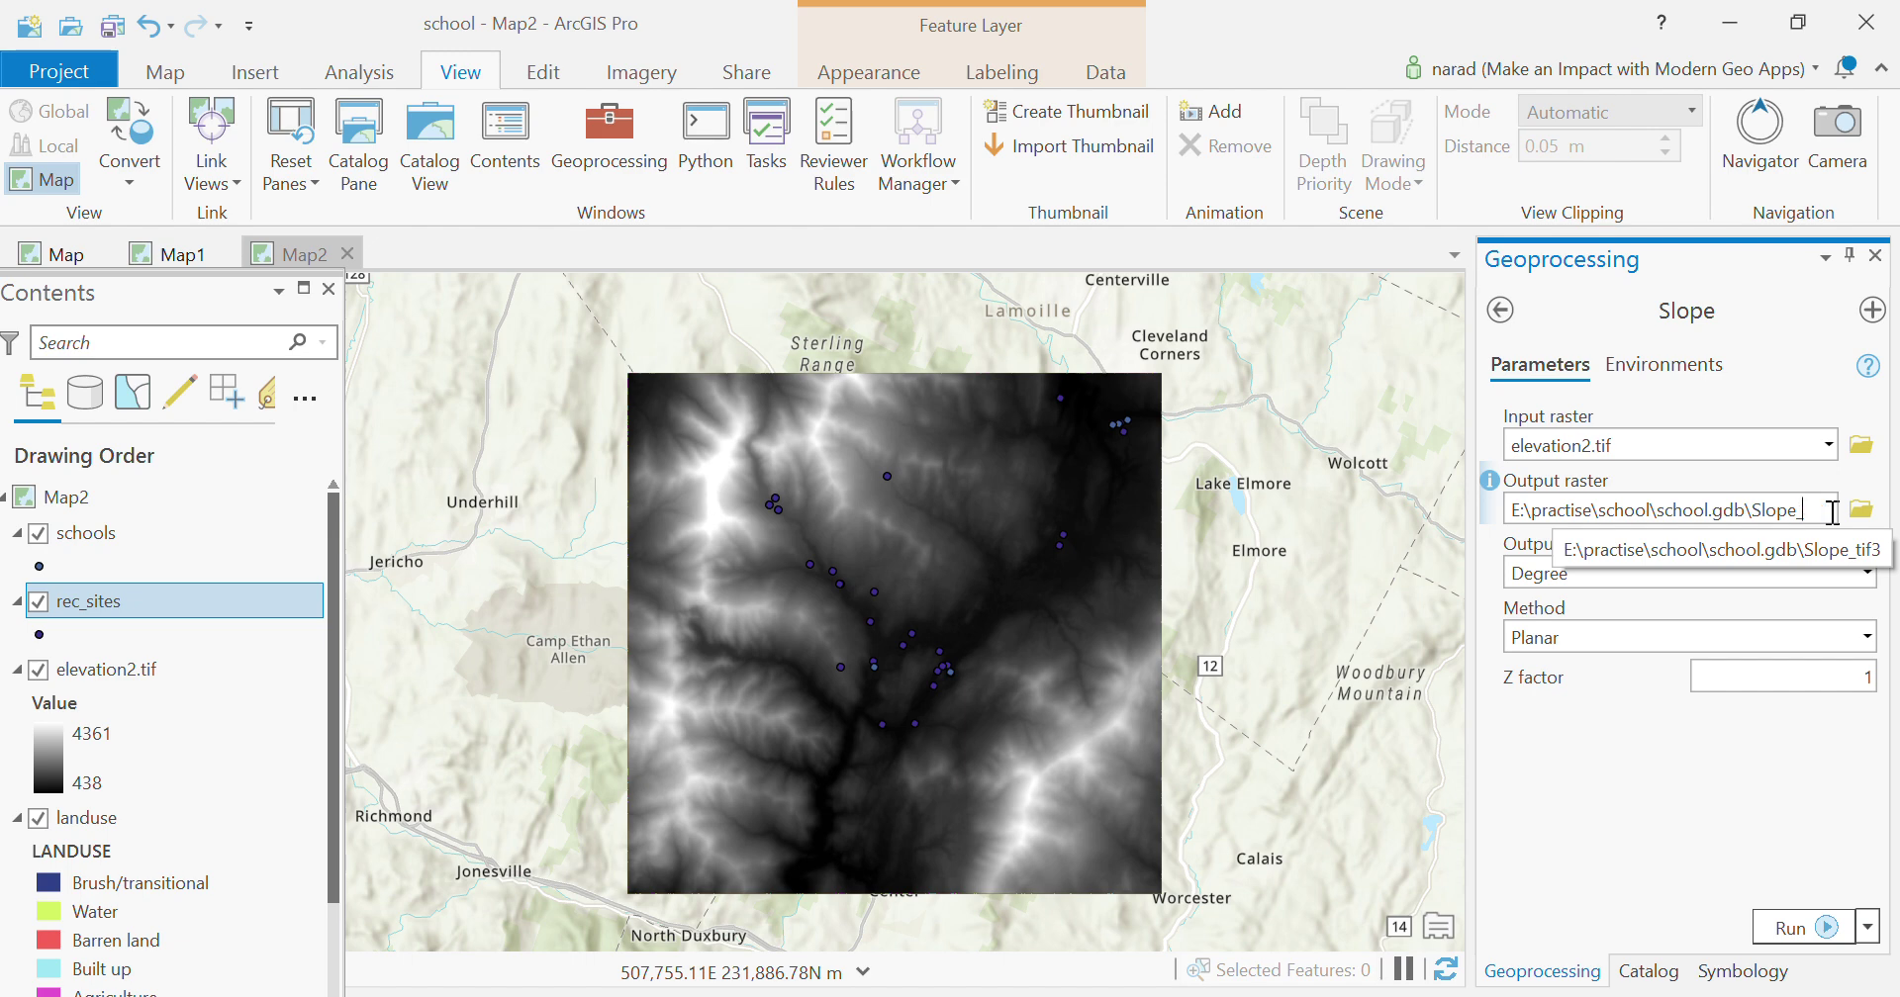
Step: Run the Slope tool with the processing extent matched to the elevation raster and elevation2.tif as the mask
click(1718, 374)
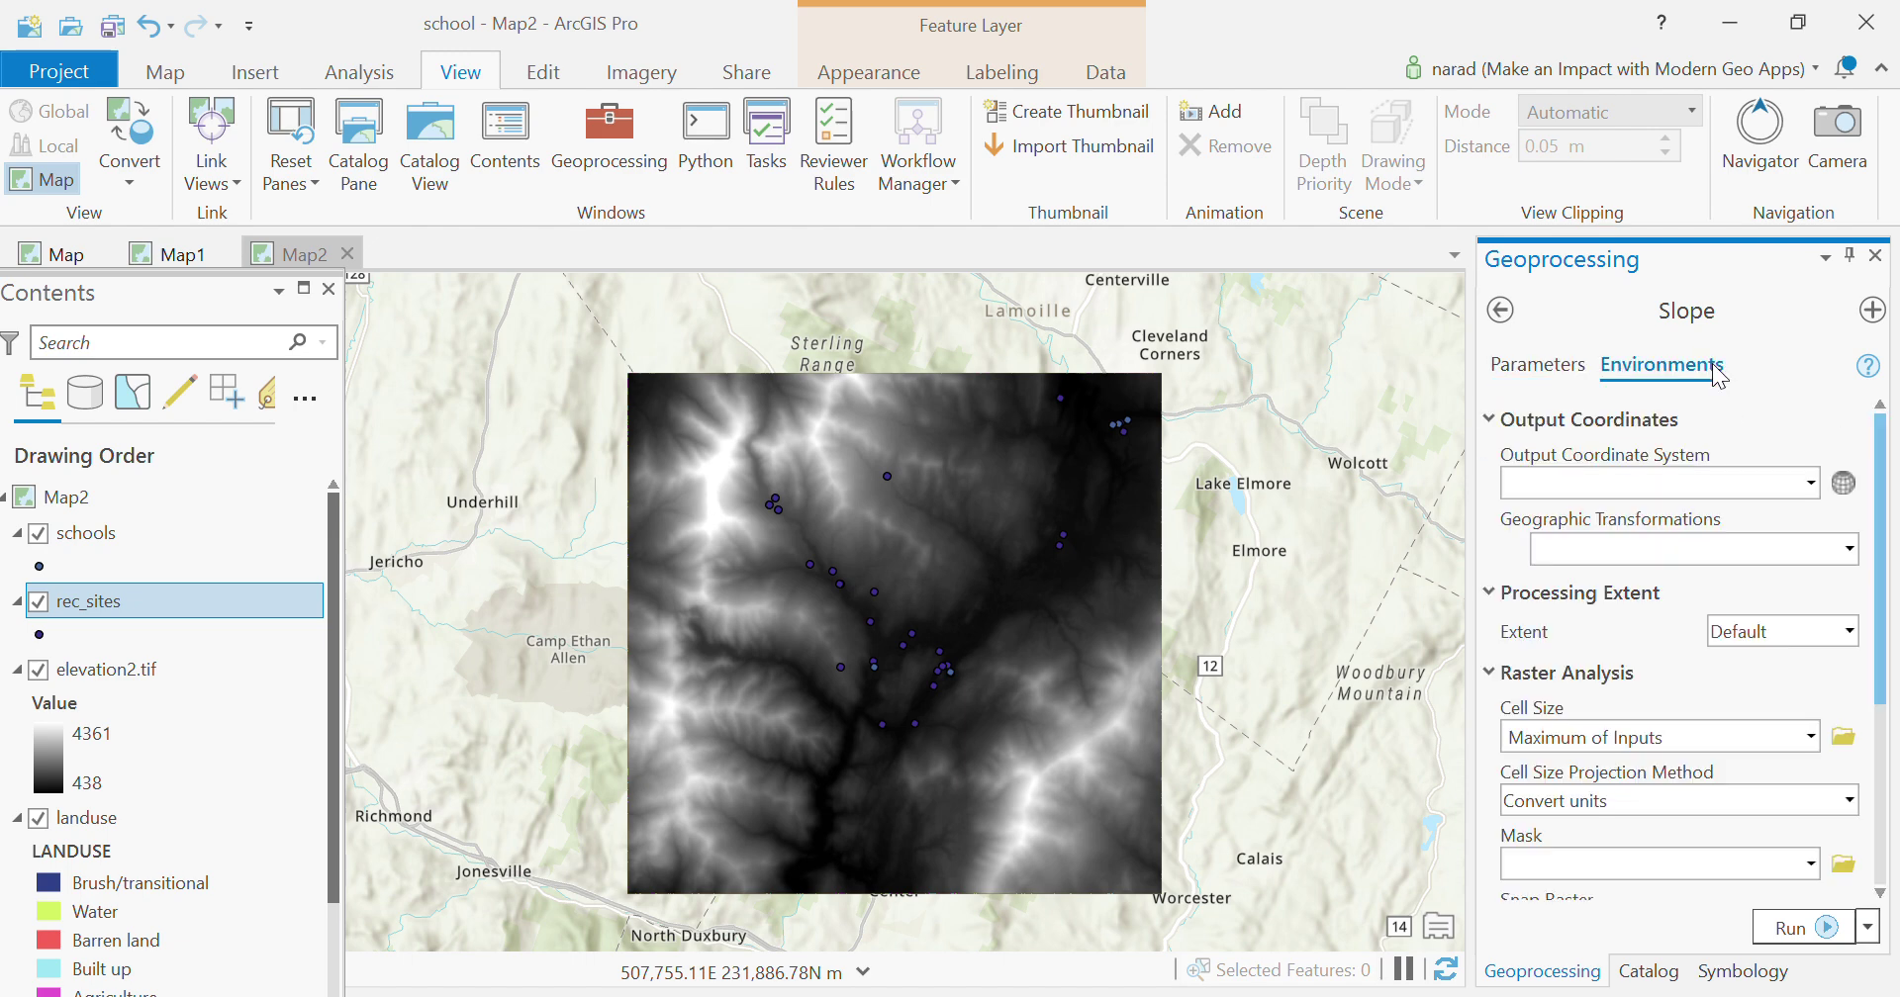
click(1848, 633)
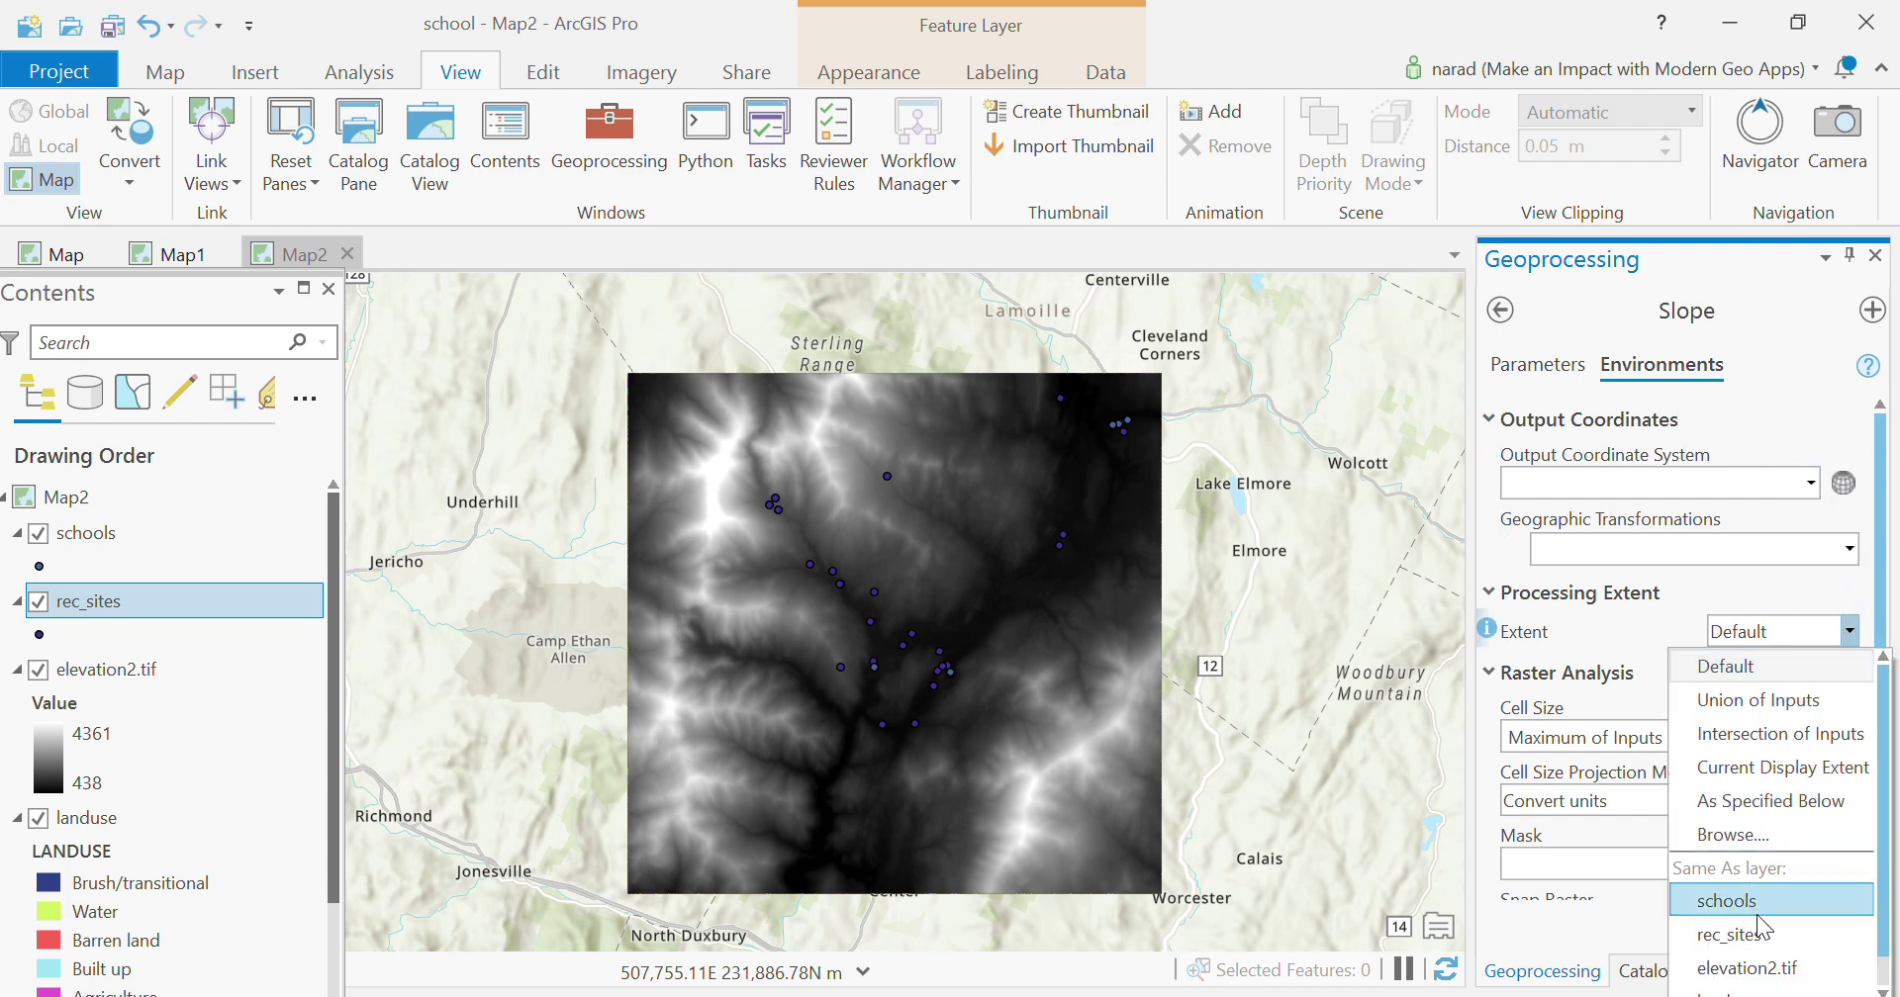
click(1784, 935)
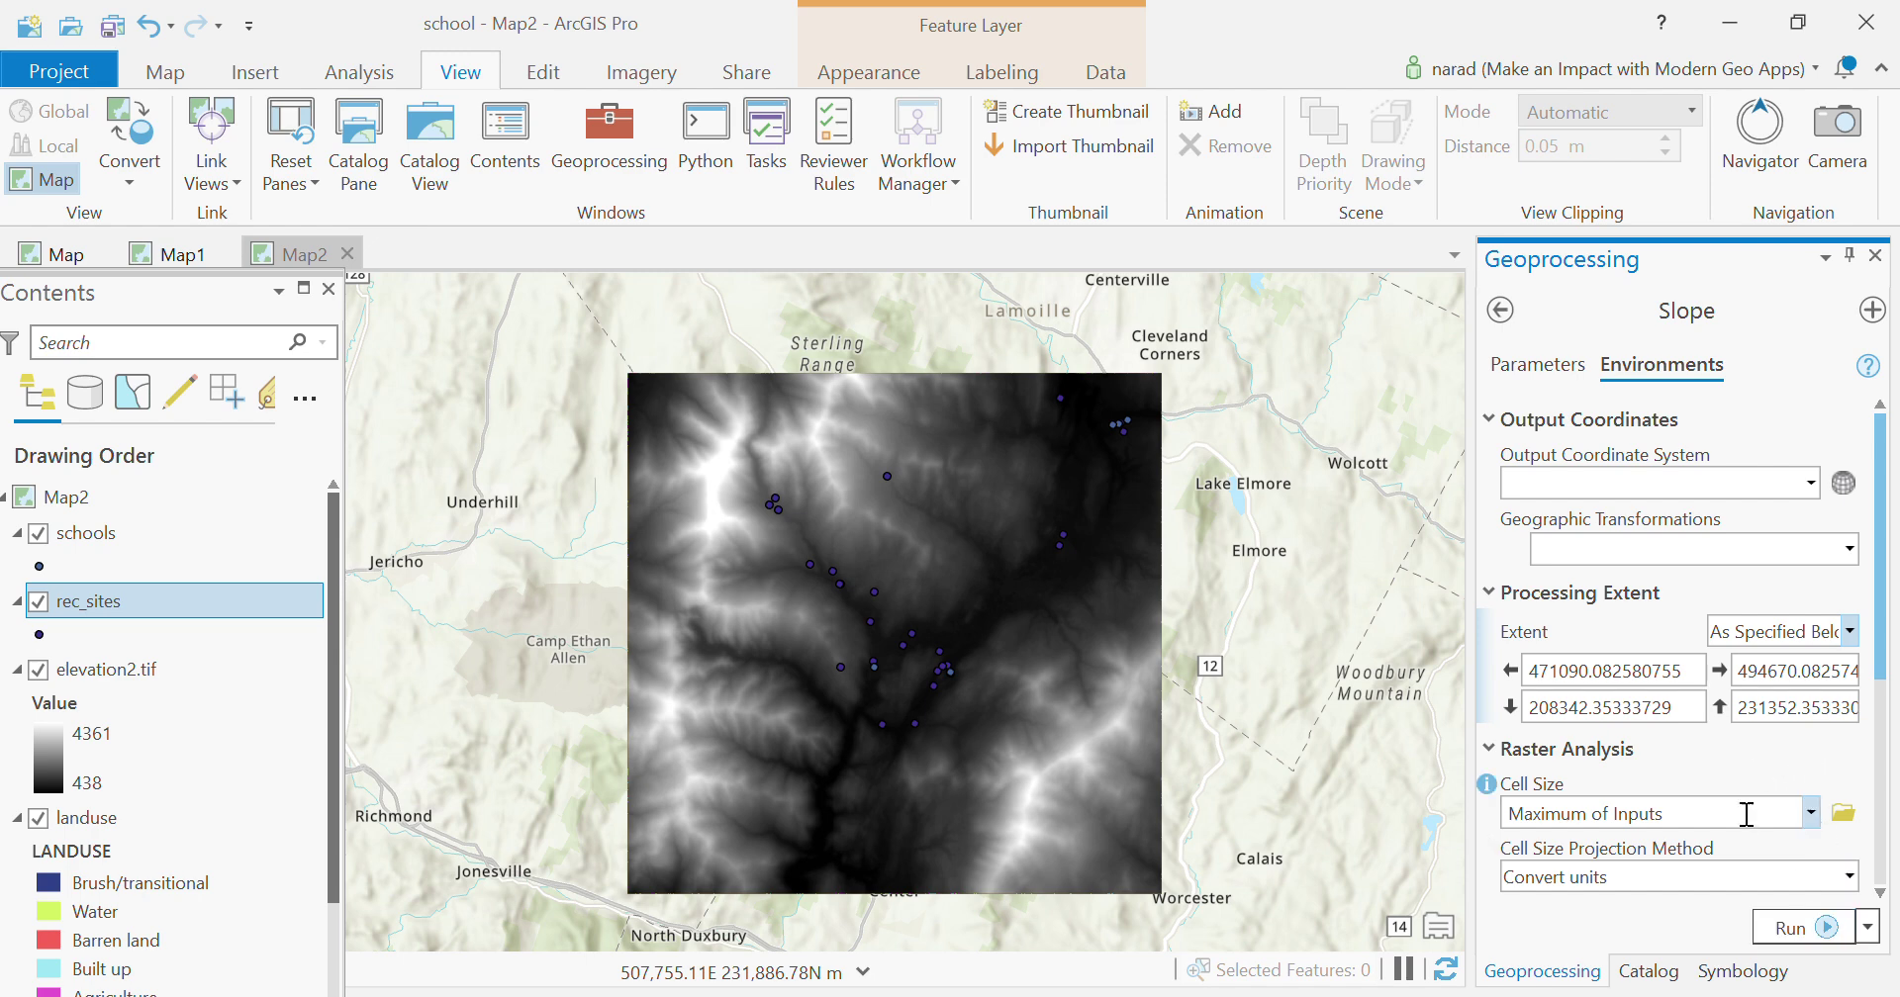
scroll(1756, 846, down, 3)
click(1811, 727)
click(1634, 830)
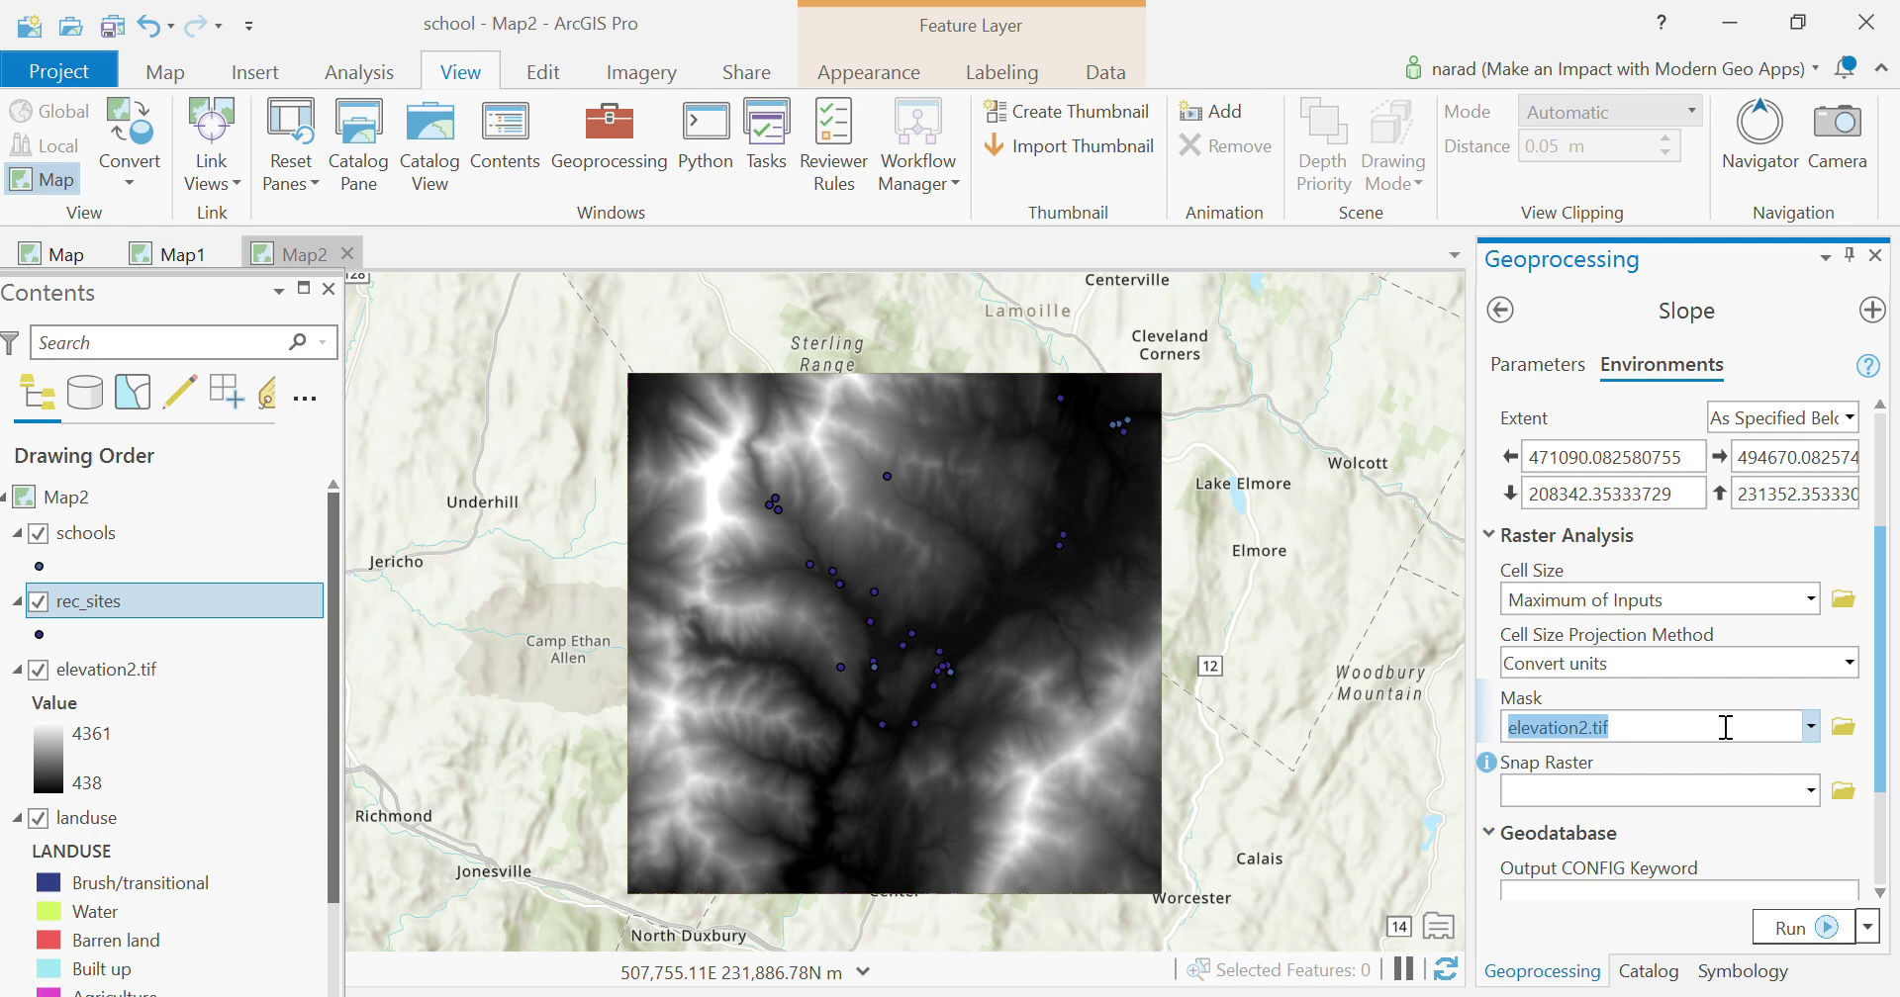
click(1789, 922)
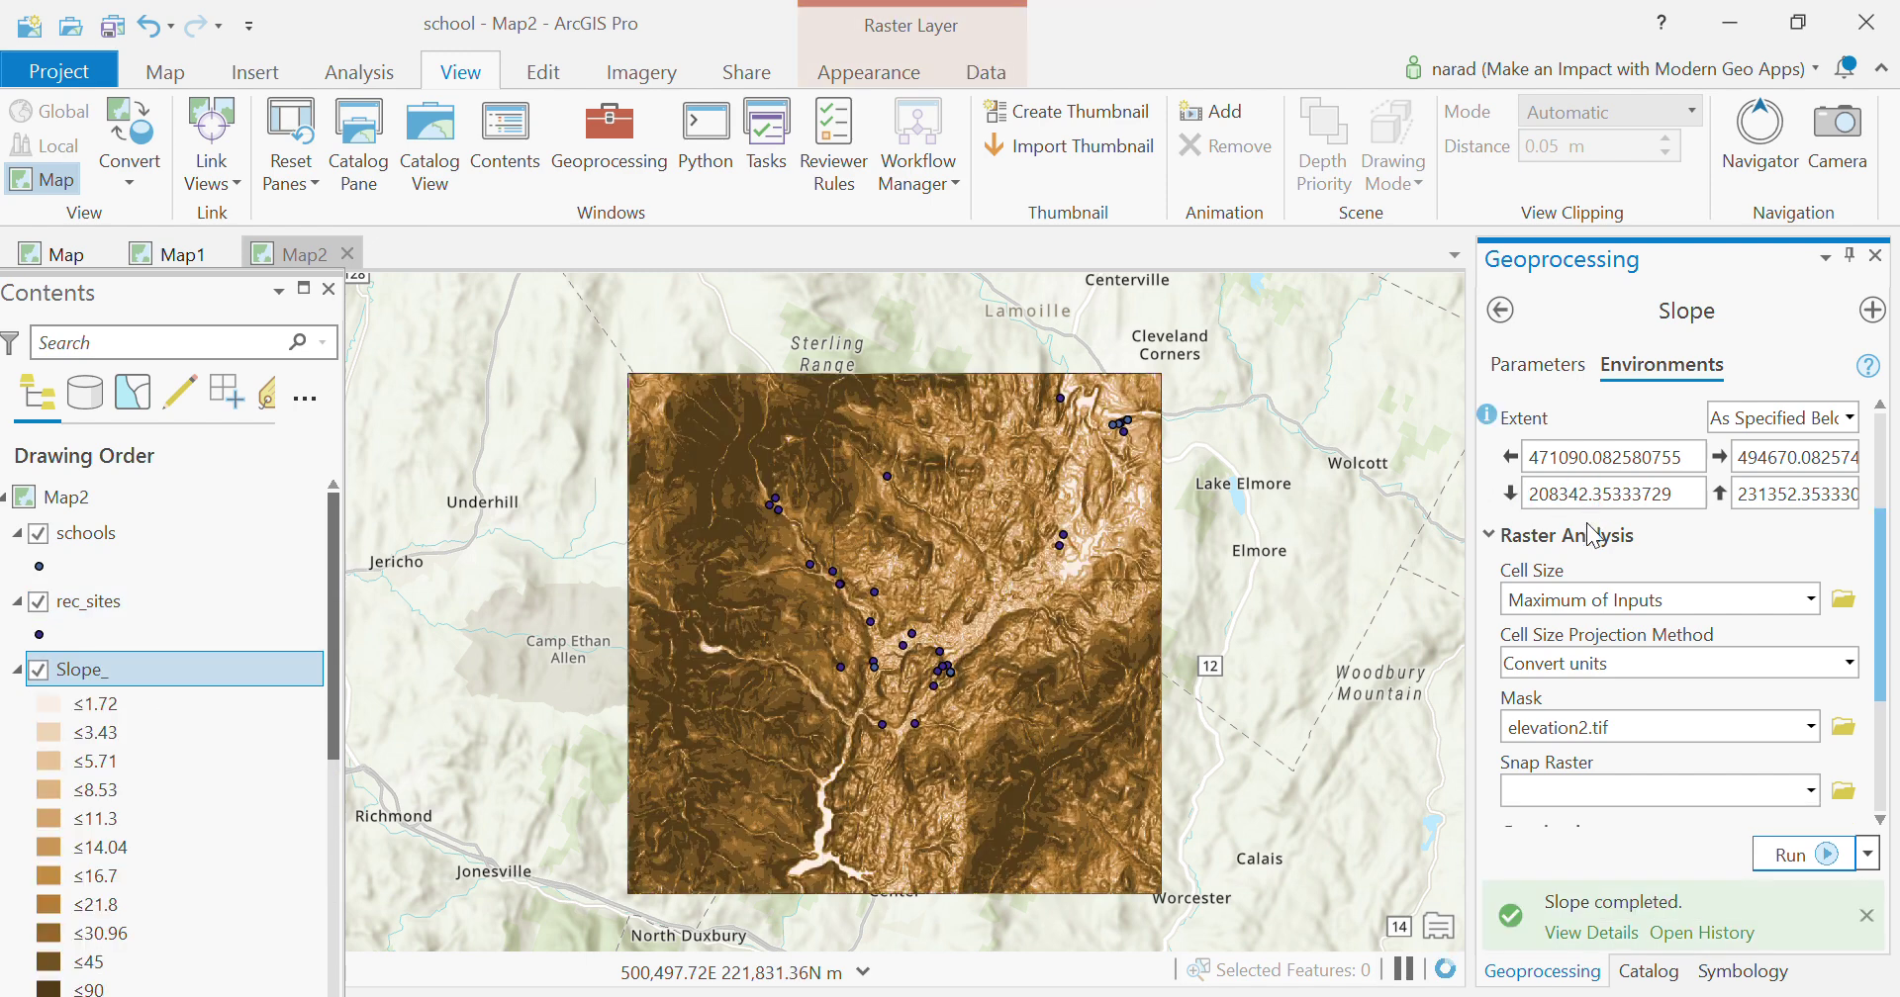
Step: Classify the Slope_ layer's symbology by Geometric Interval with 10 classes
click(156, 675)
right_click(154, 674)
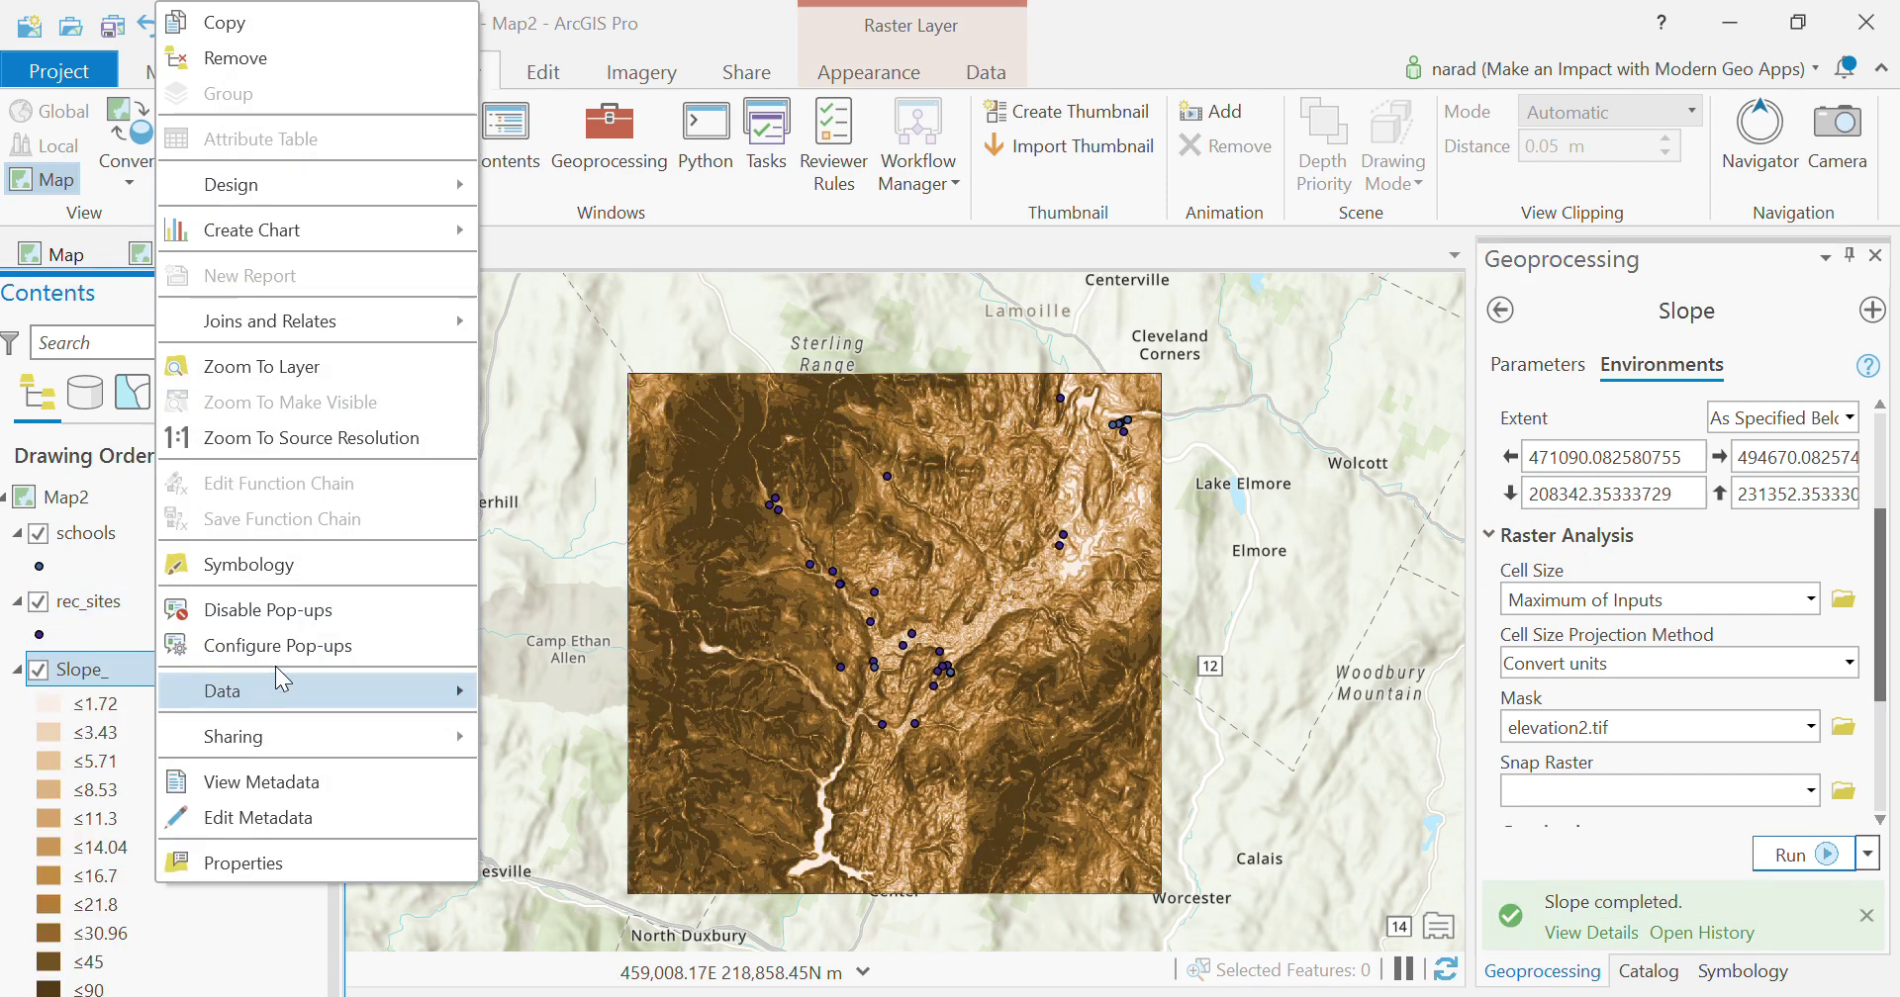
click(297, 610)
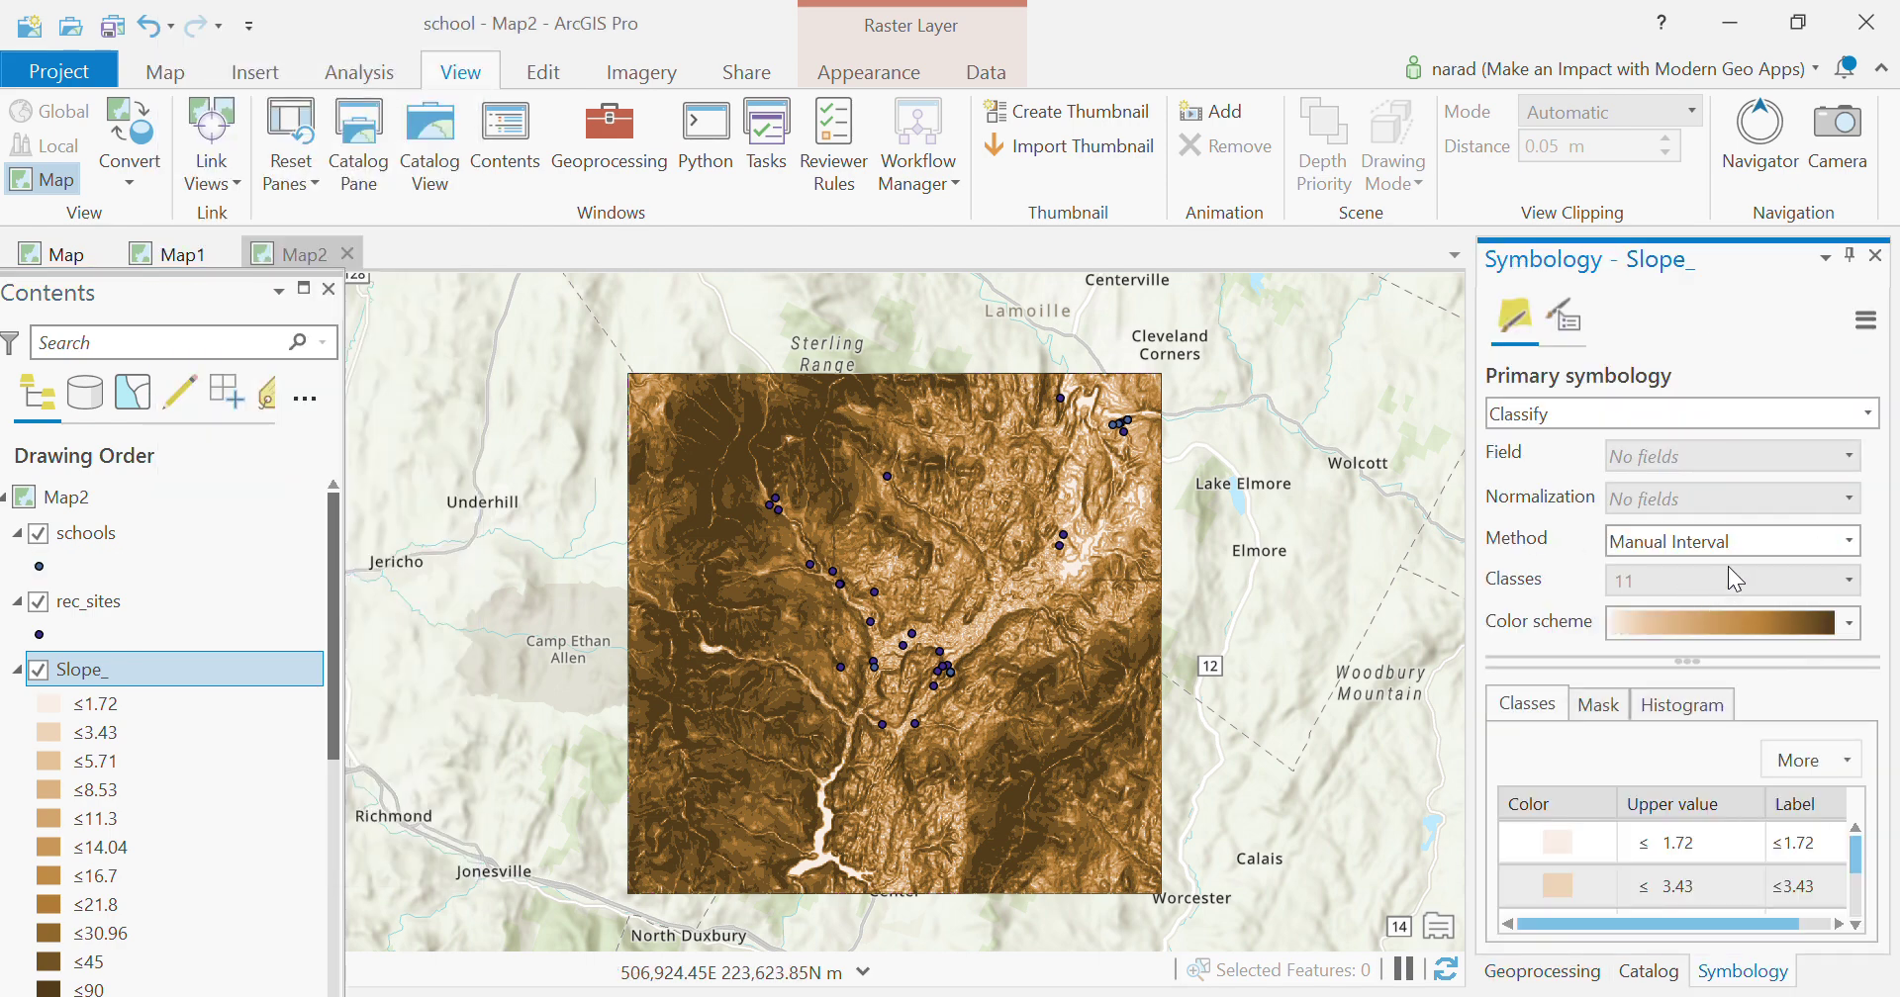
click(1842, 541)
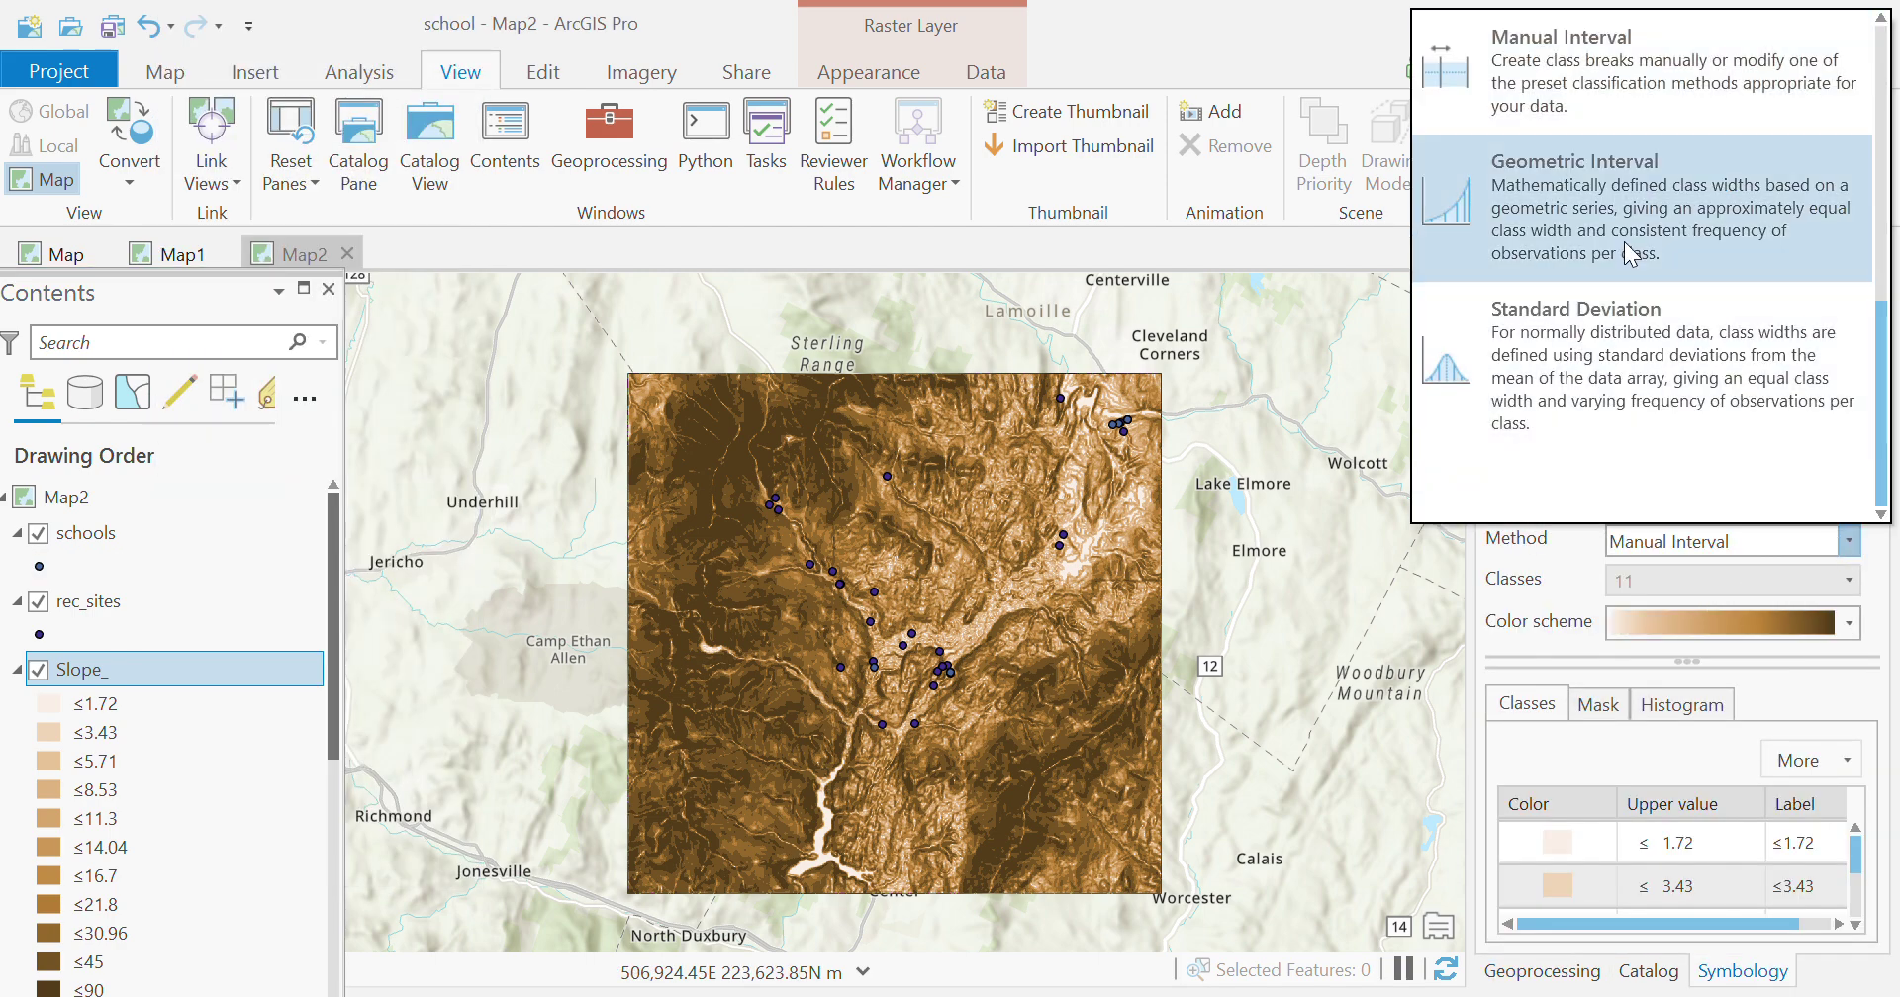
click(1654, 194)
click(1846, 582)
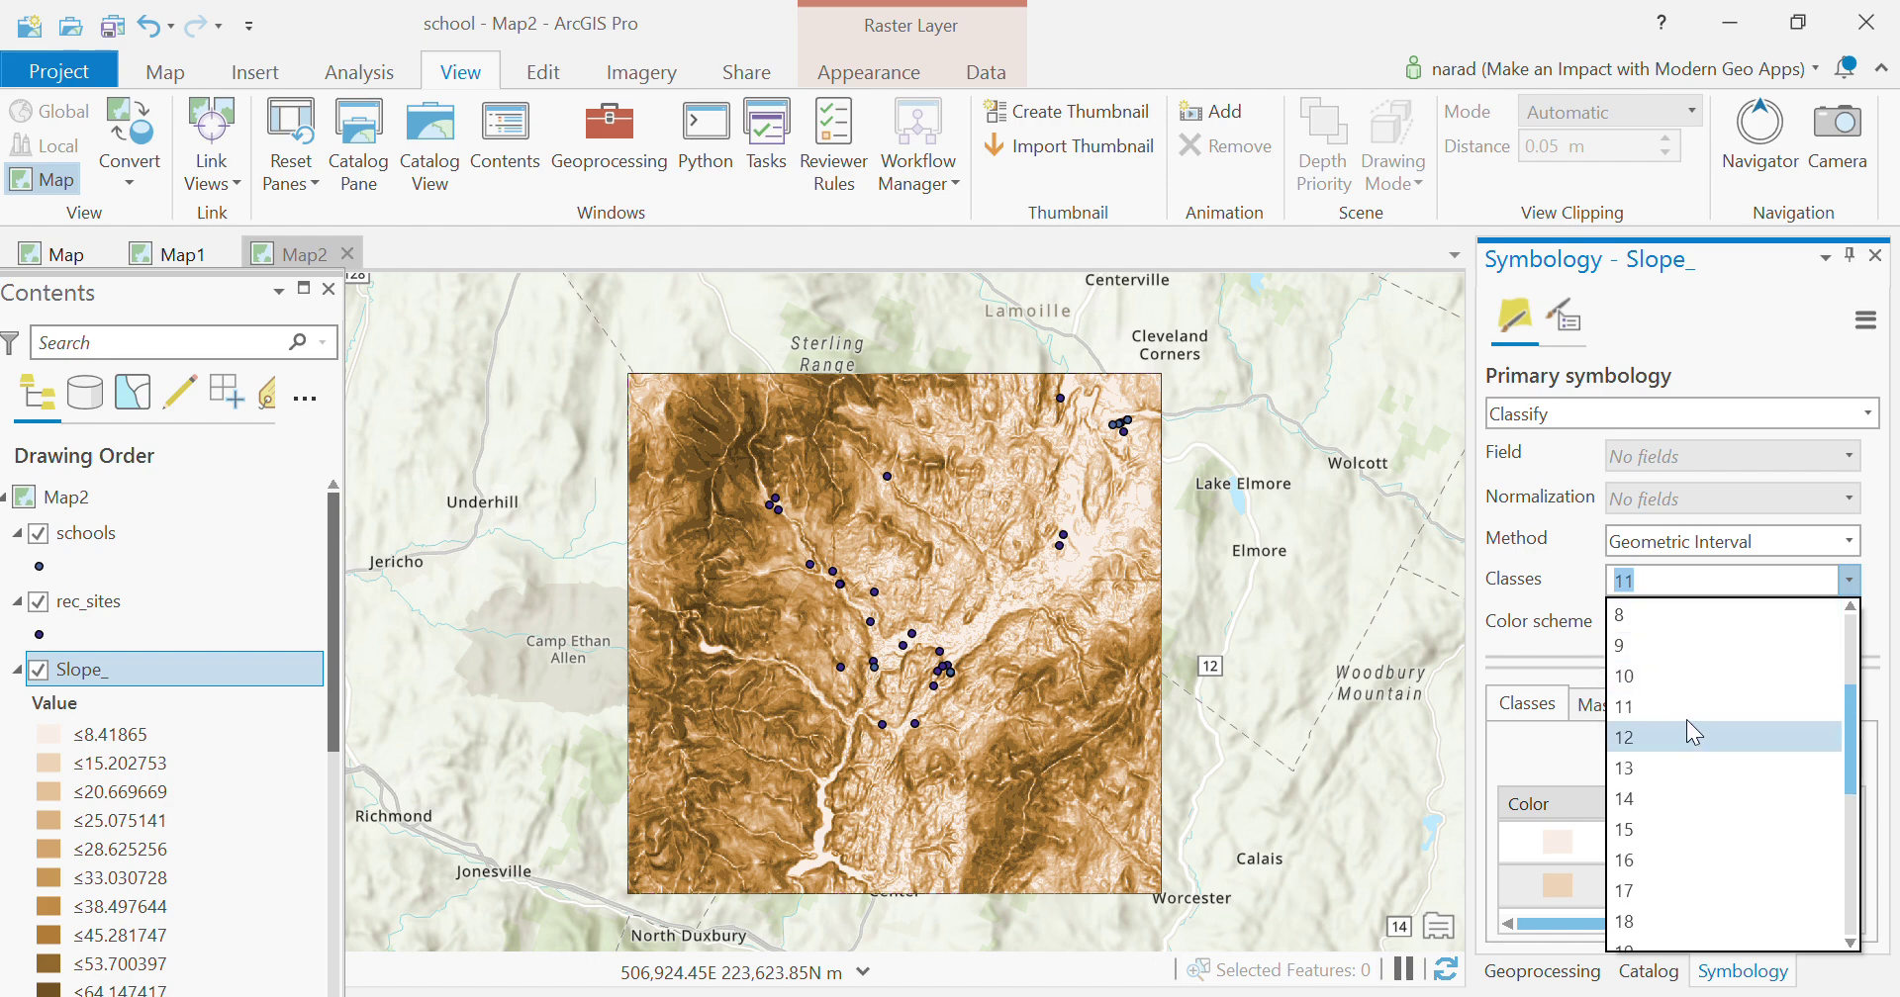
click(1680, 677)
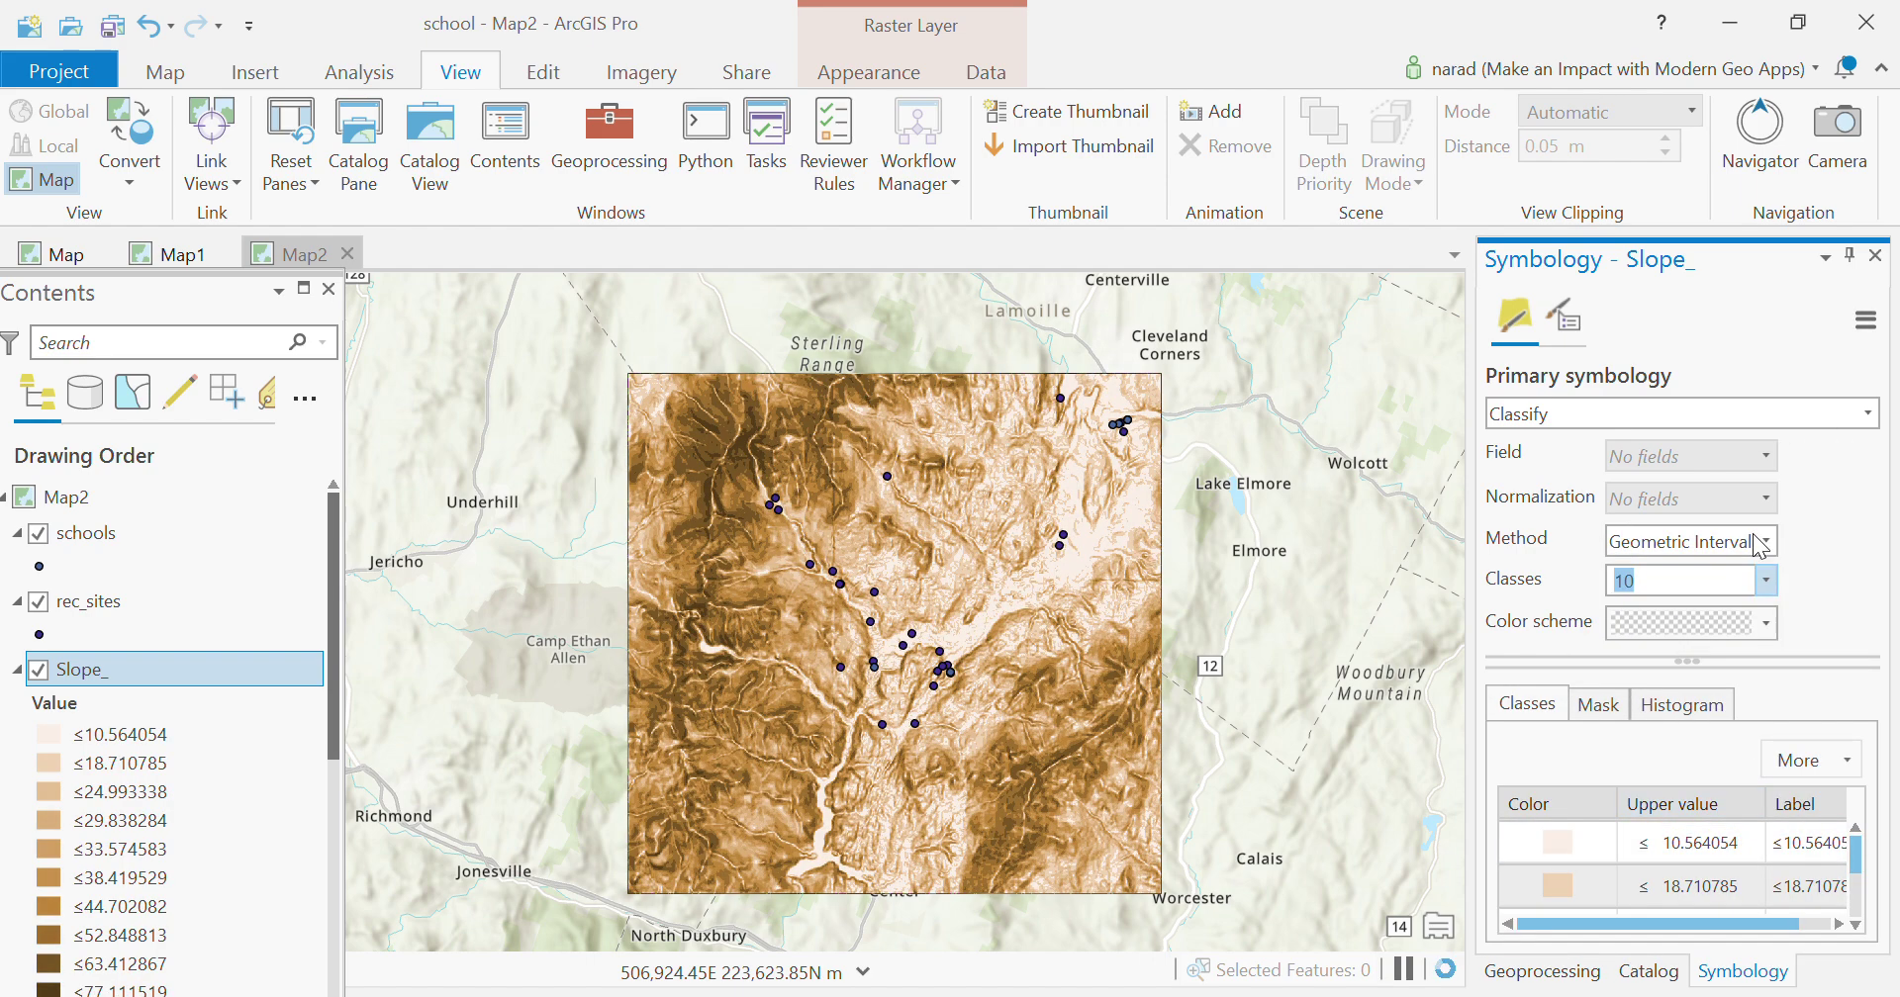
click(1874, 256)
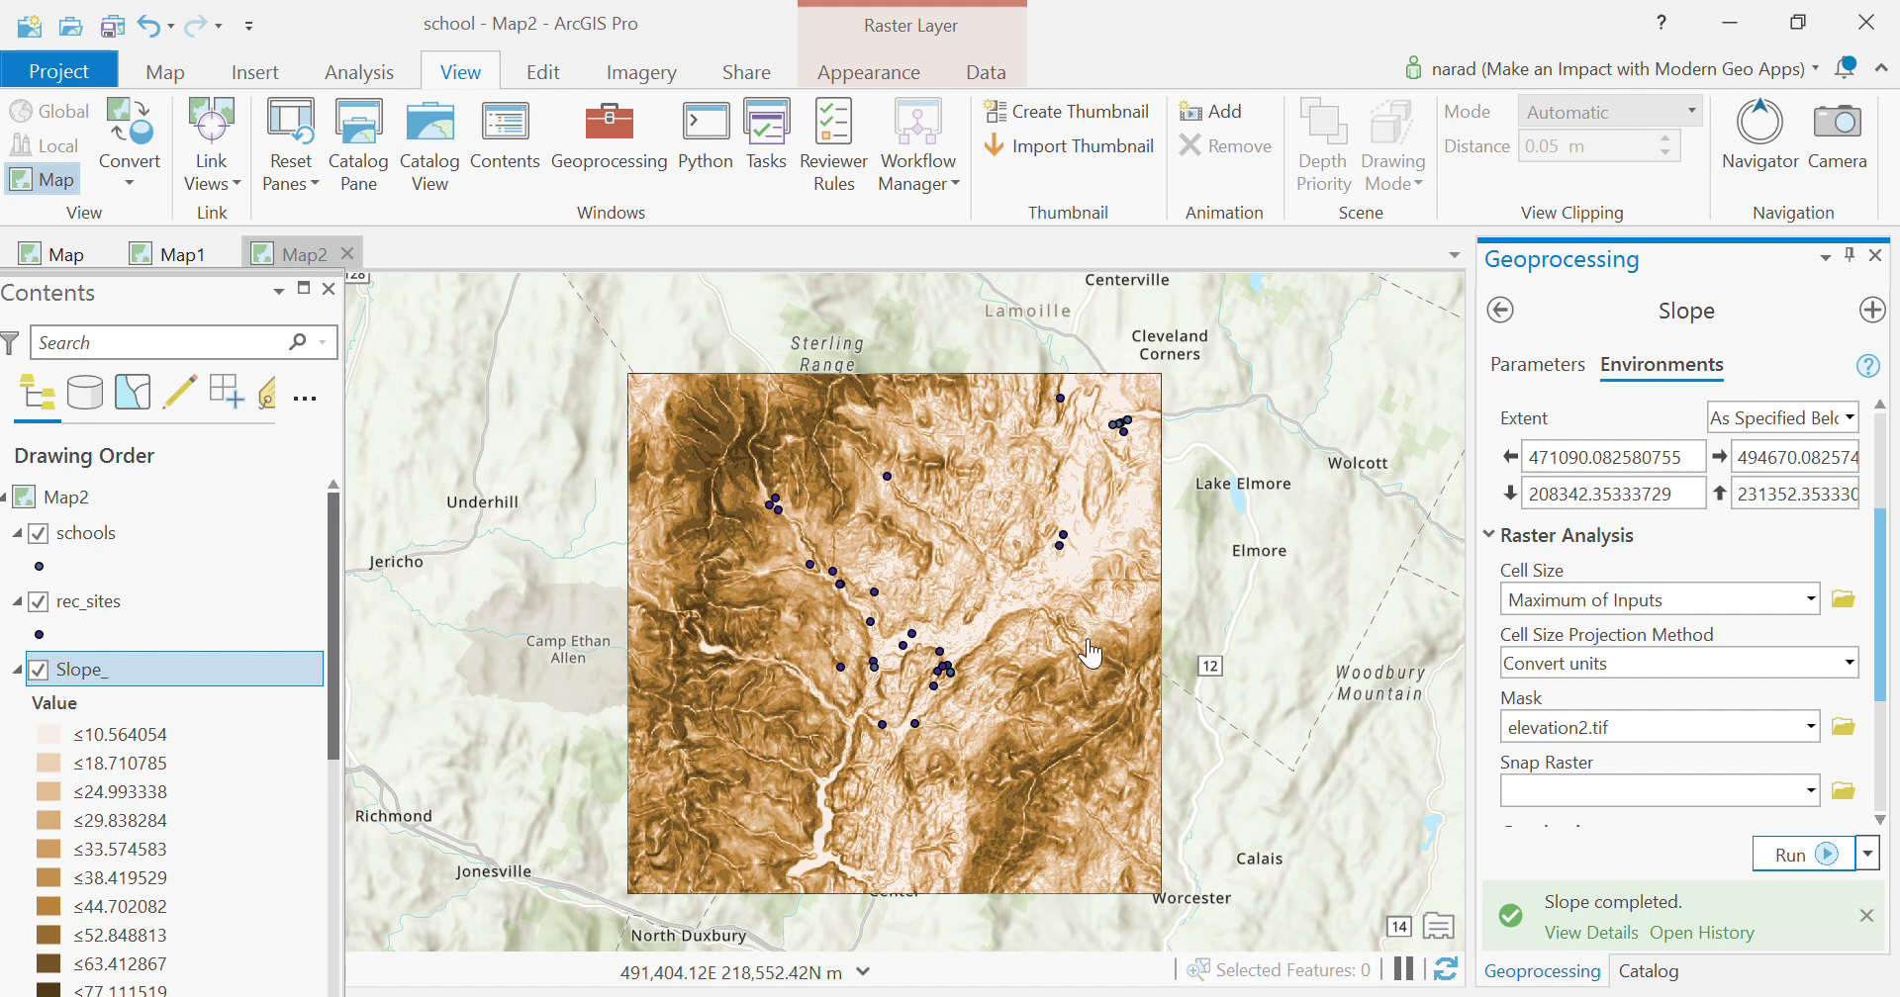
Step: Check the exercise workflow in Location_School.pdf, return to ArcGIS Pro and open the Spatial Analyst Euclidean Distance tool
click(1267, 996)
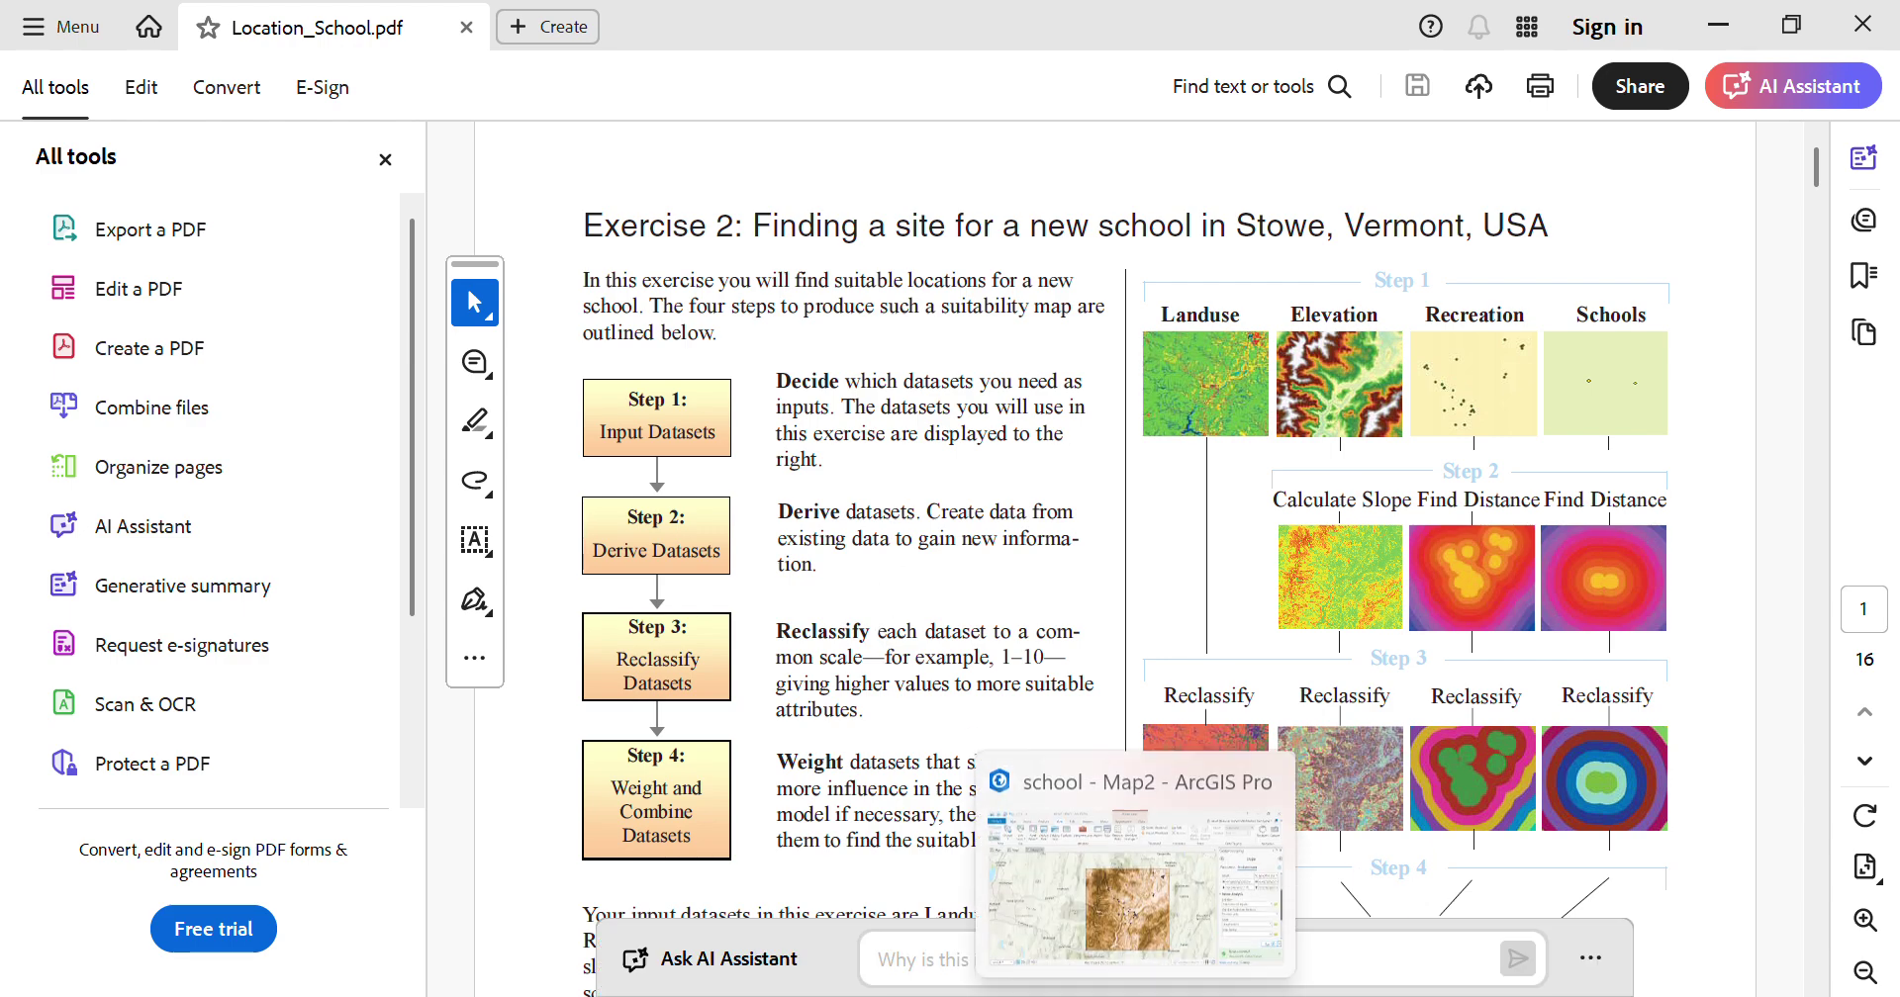
click(1180, 994)
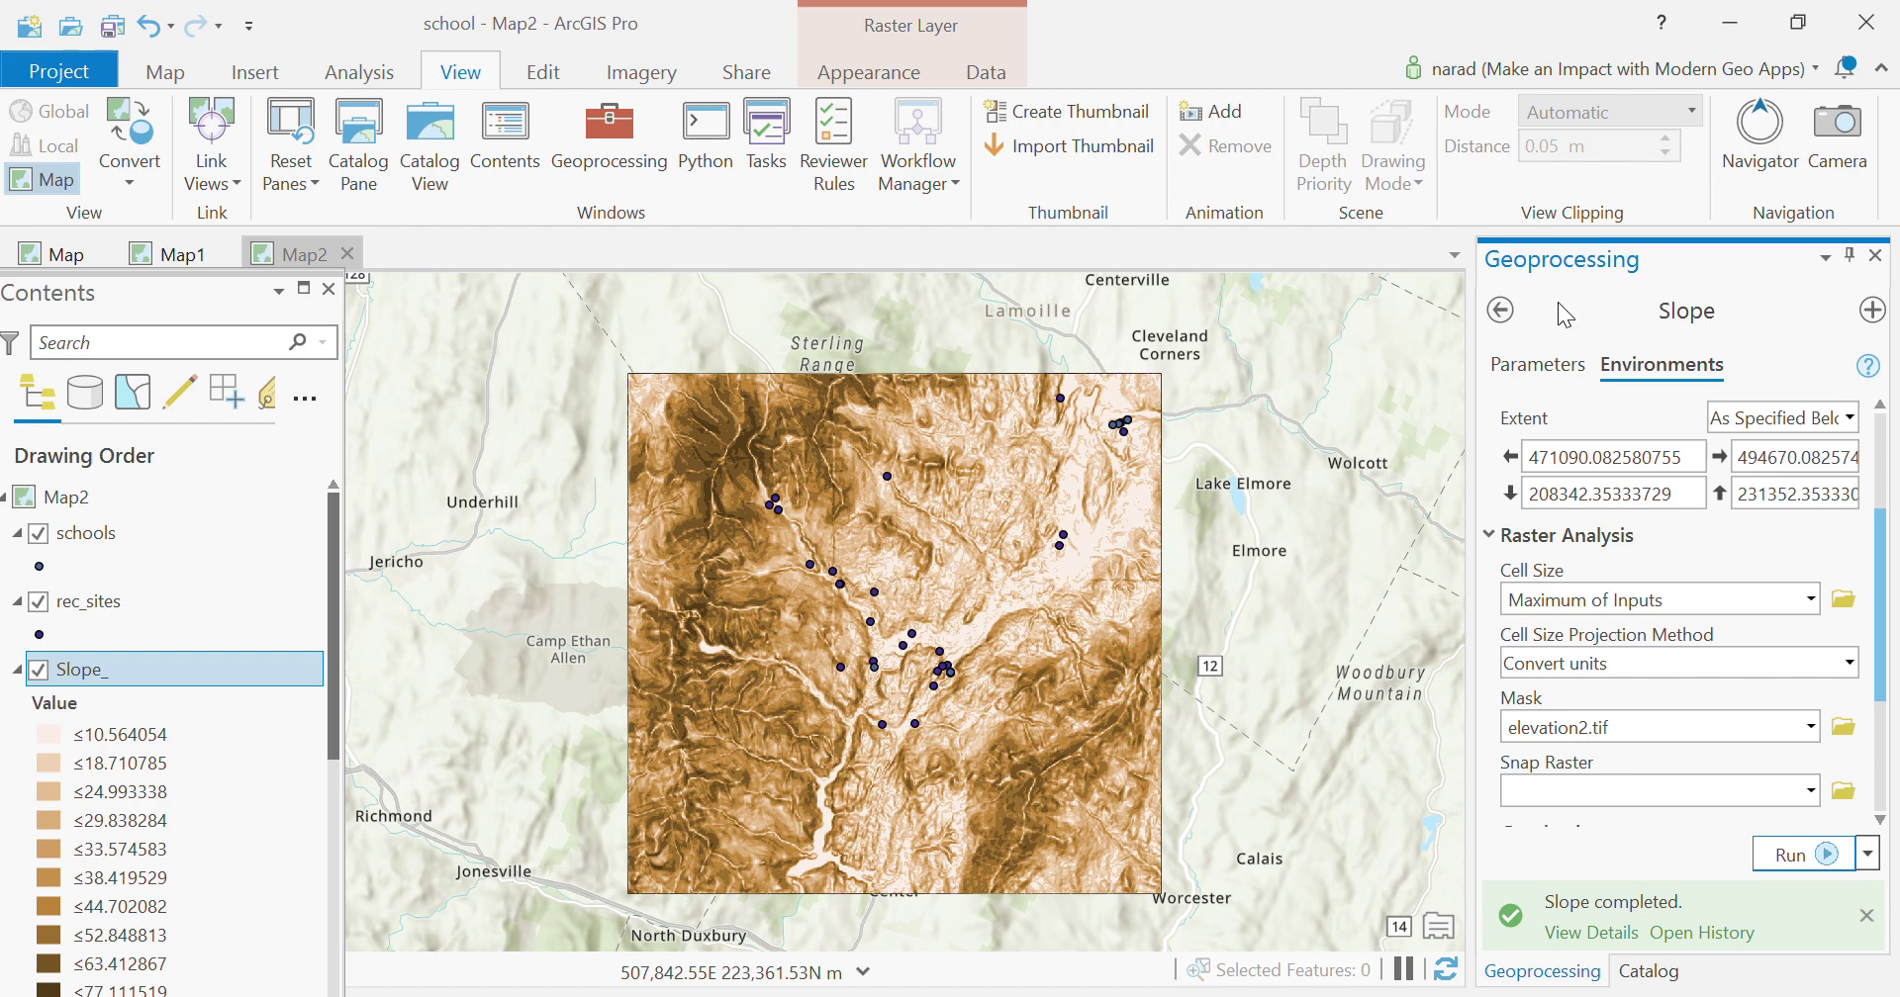
click(1504, 309)
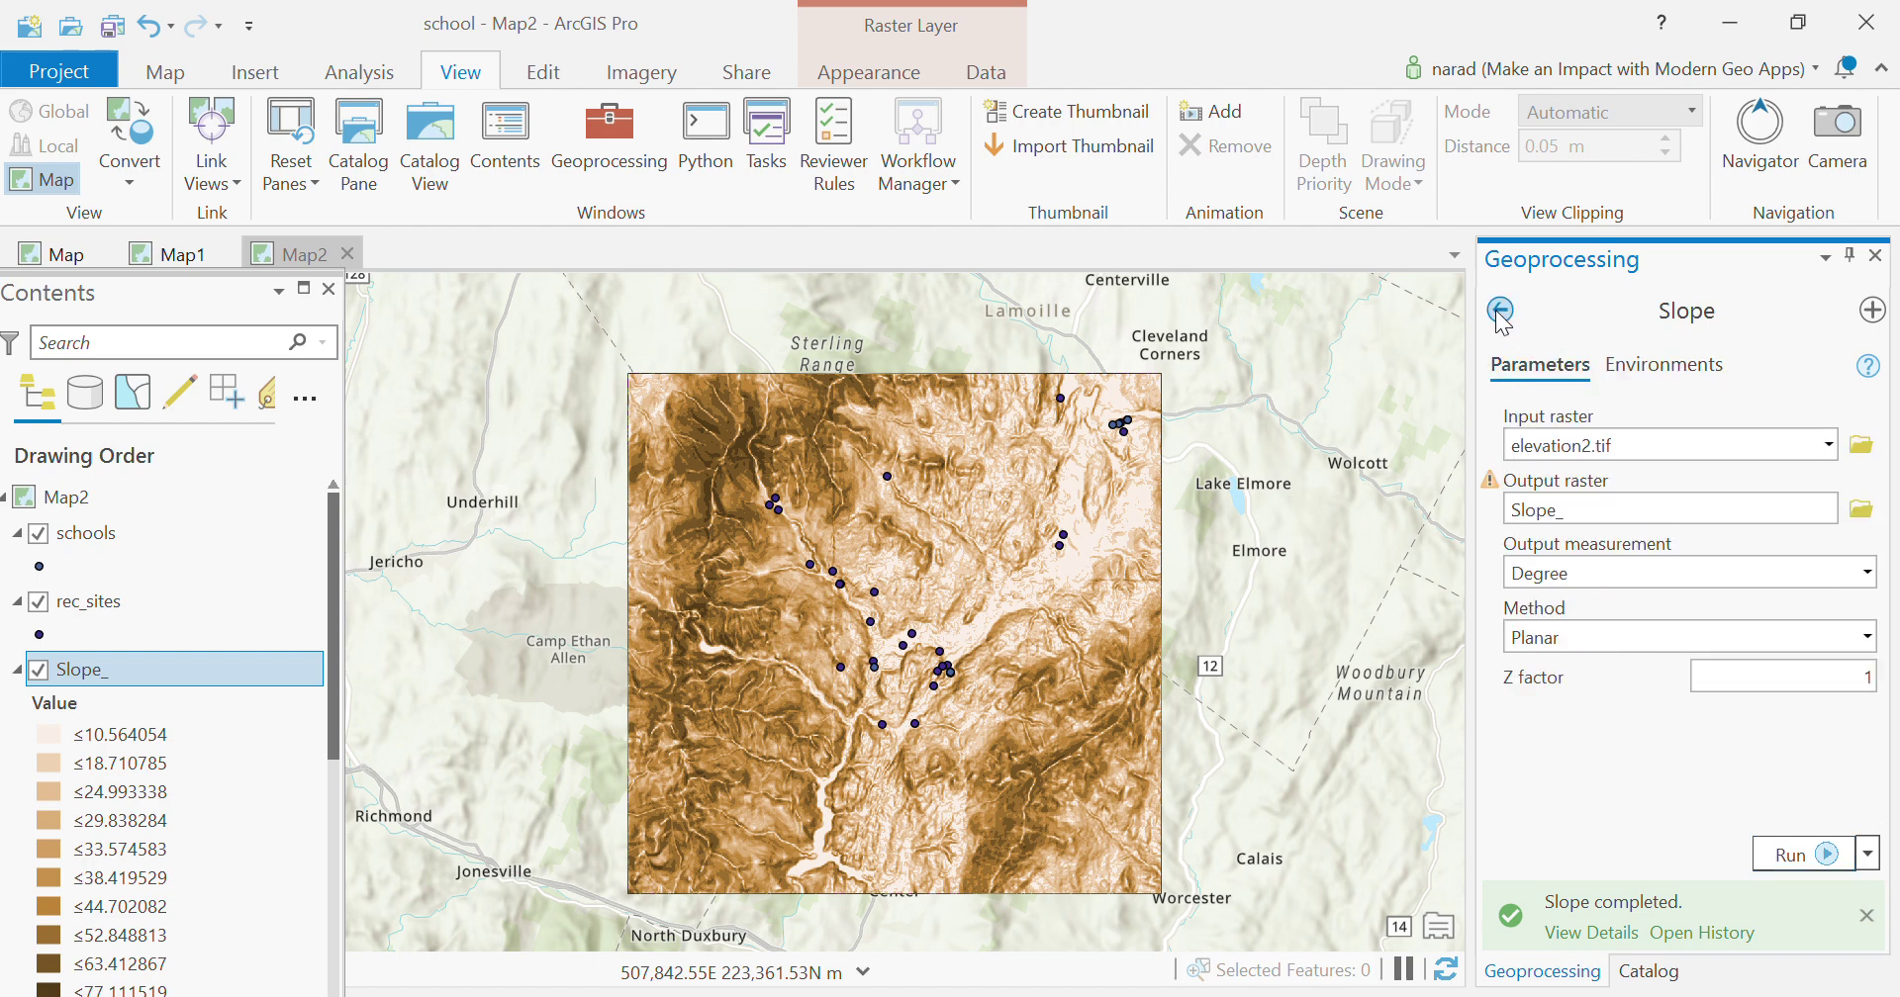
click(1499, 311)
click(1809, 310)
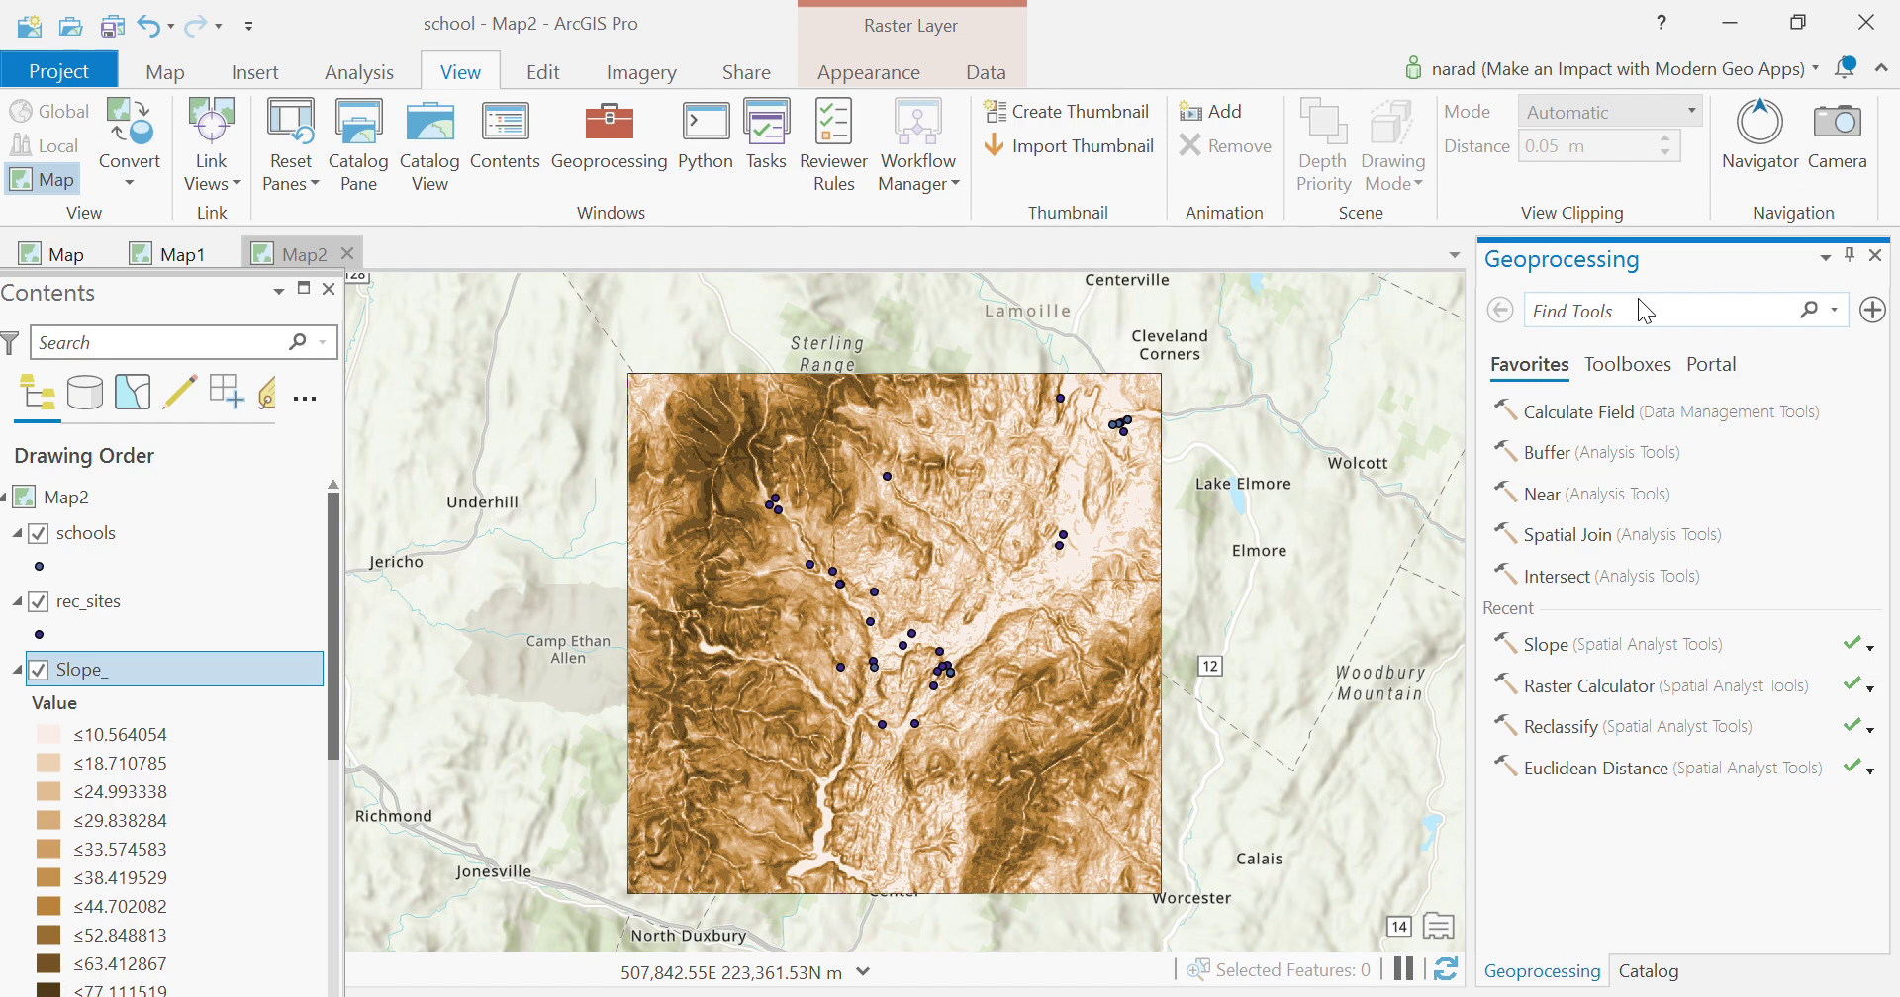
text(dis)
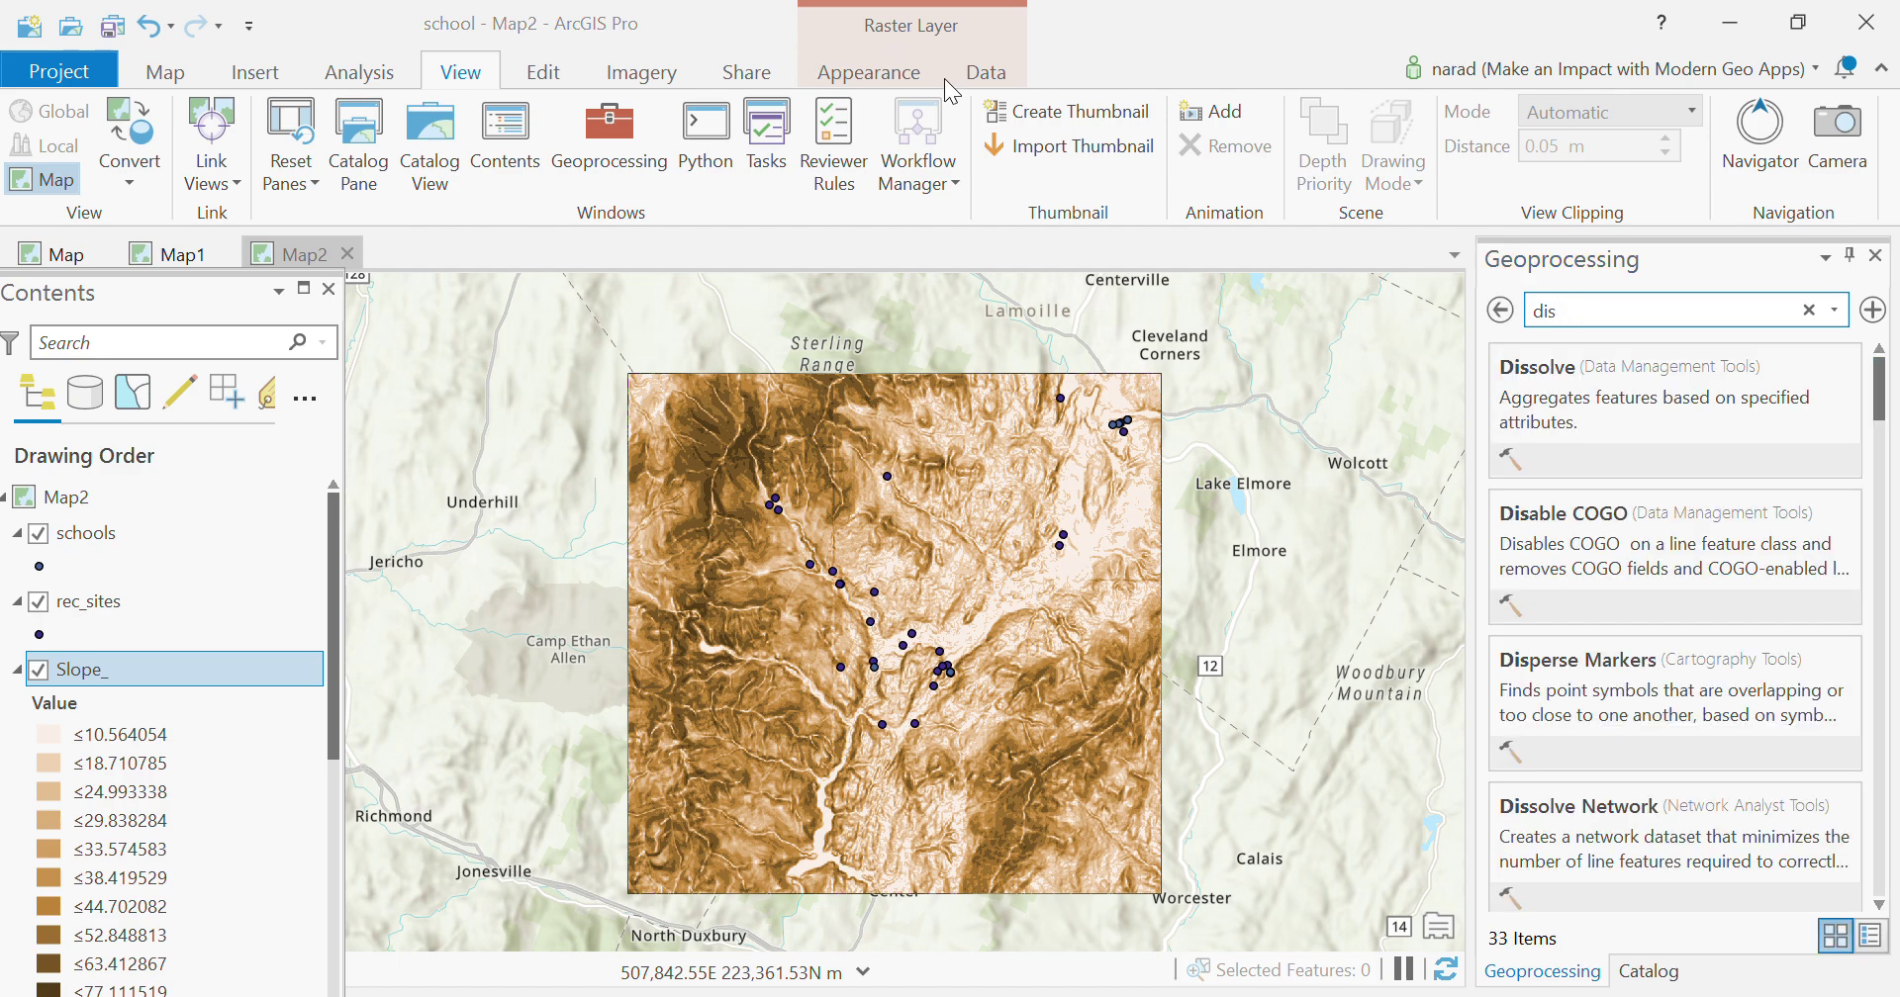
click(1691, 318)
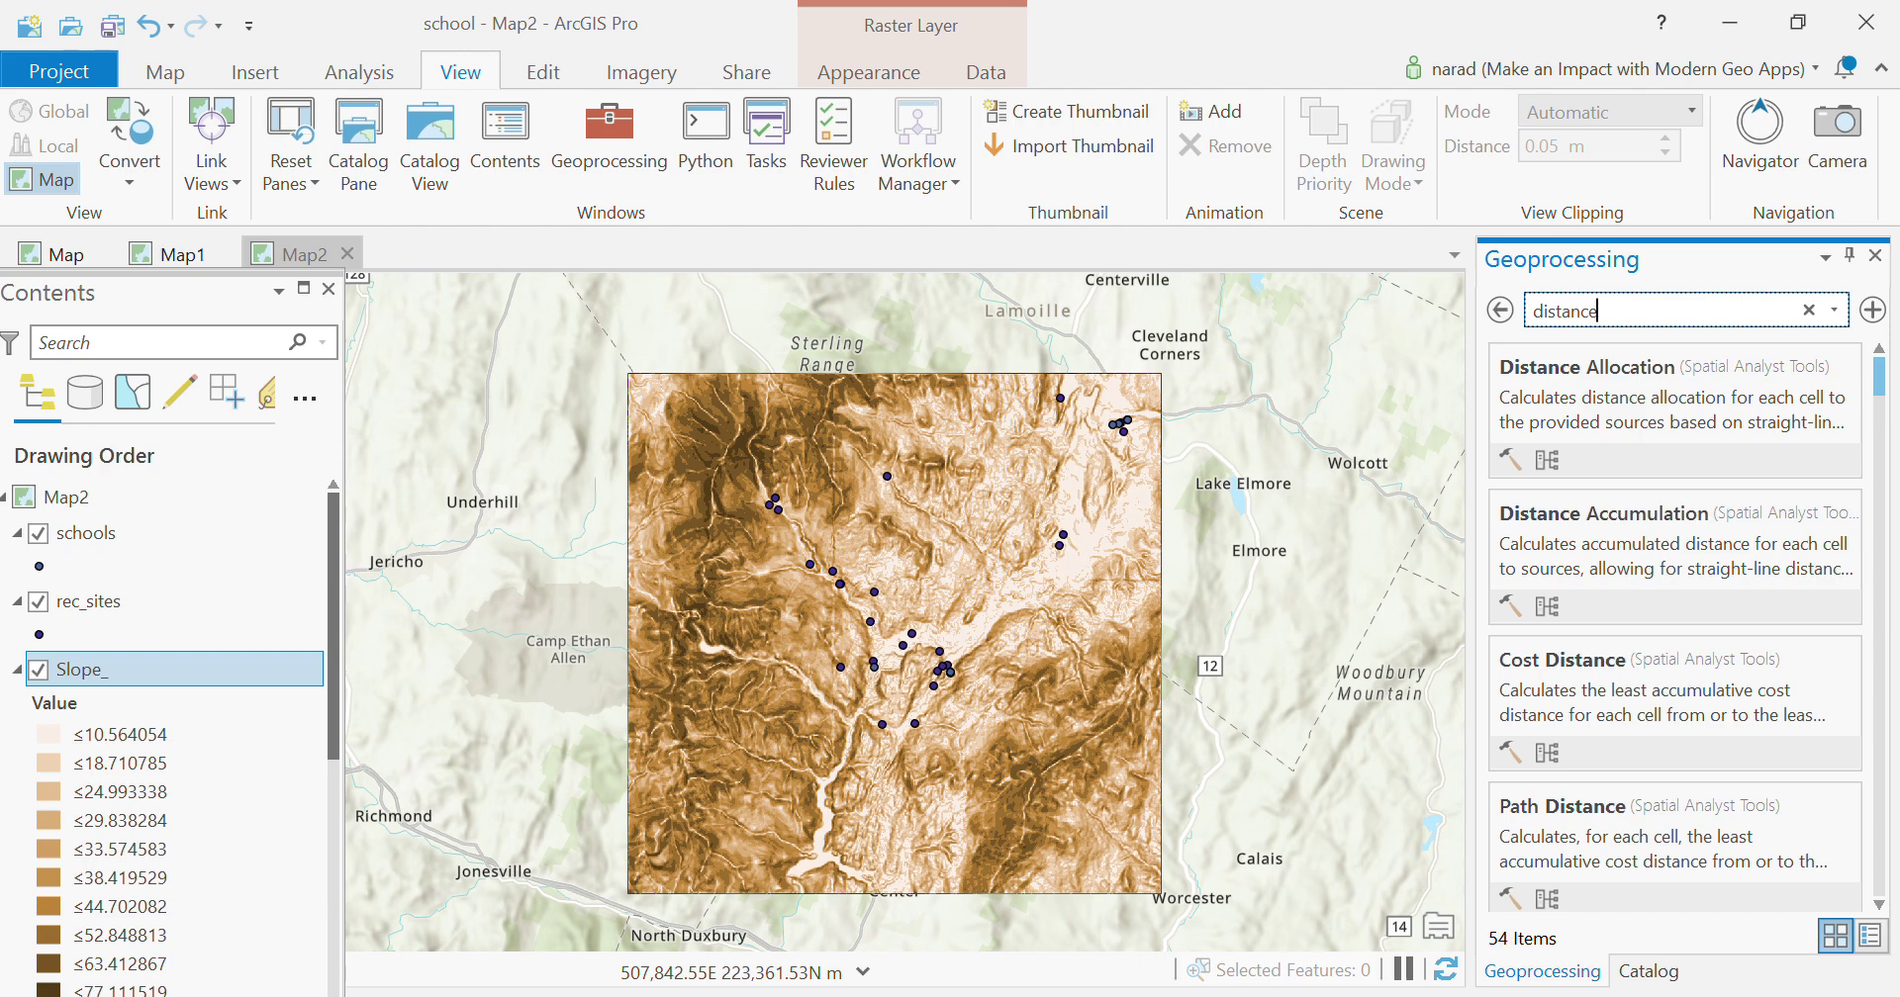
click(1879, 906)
drag(1879, 906, 1879, 905)
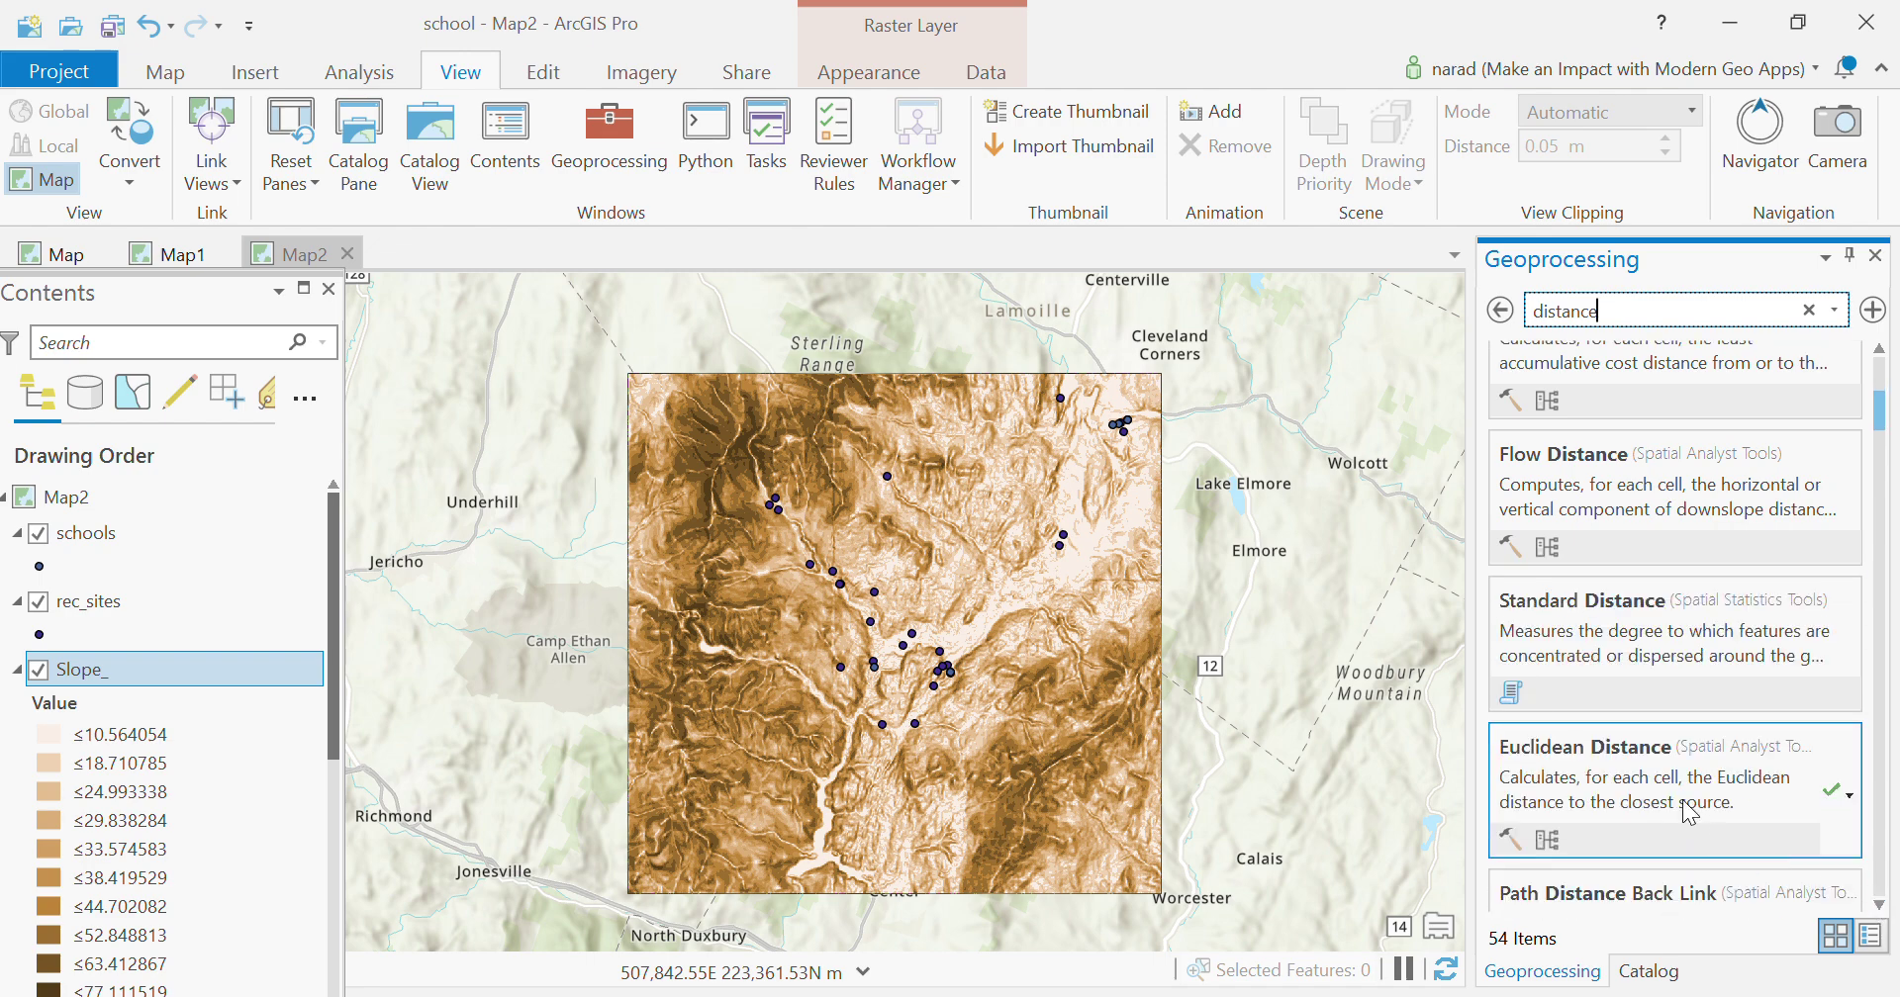
click(1579, 779)
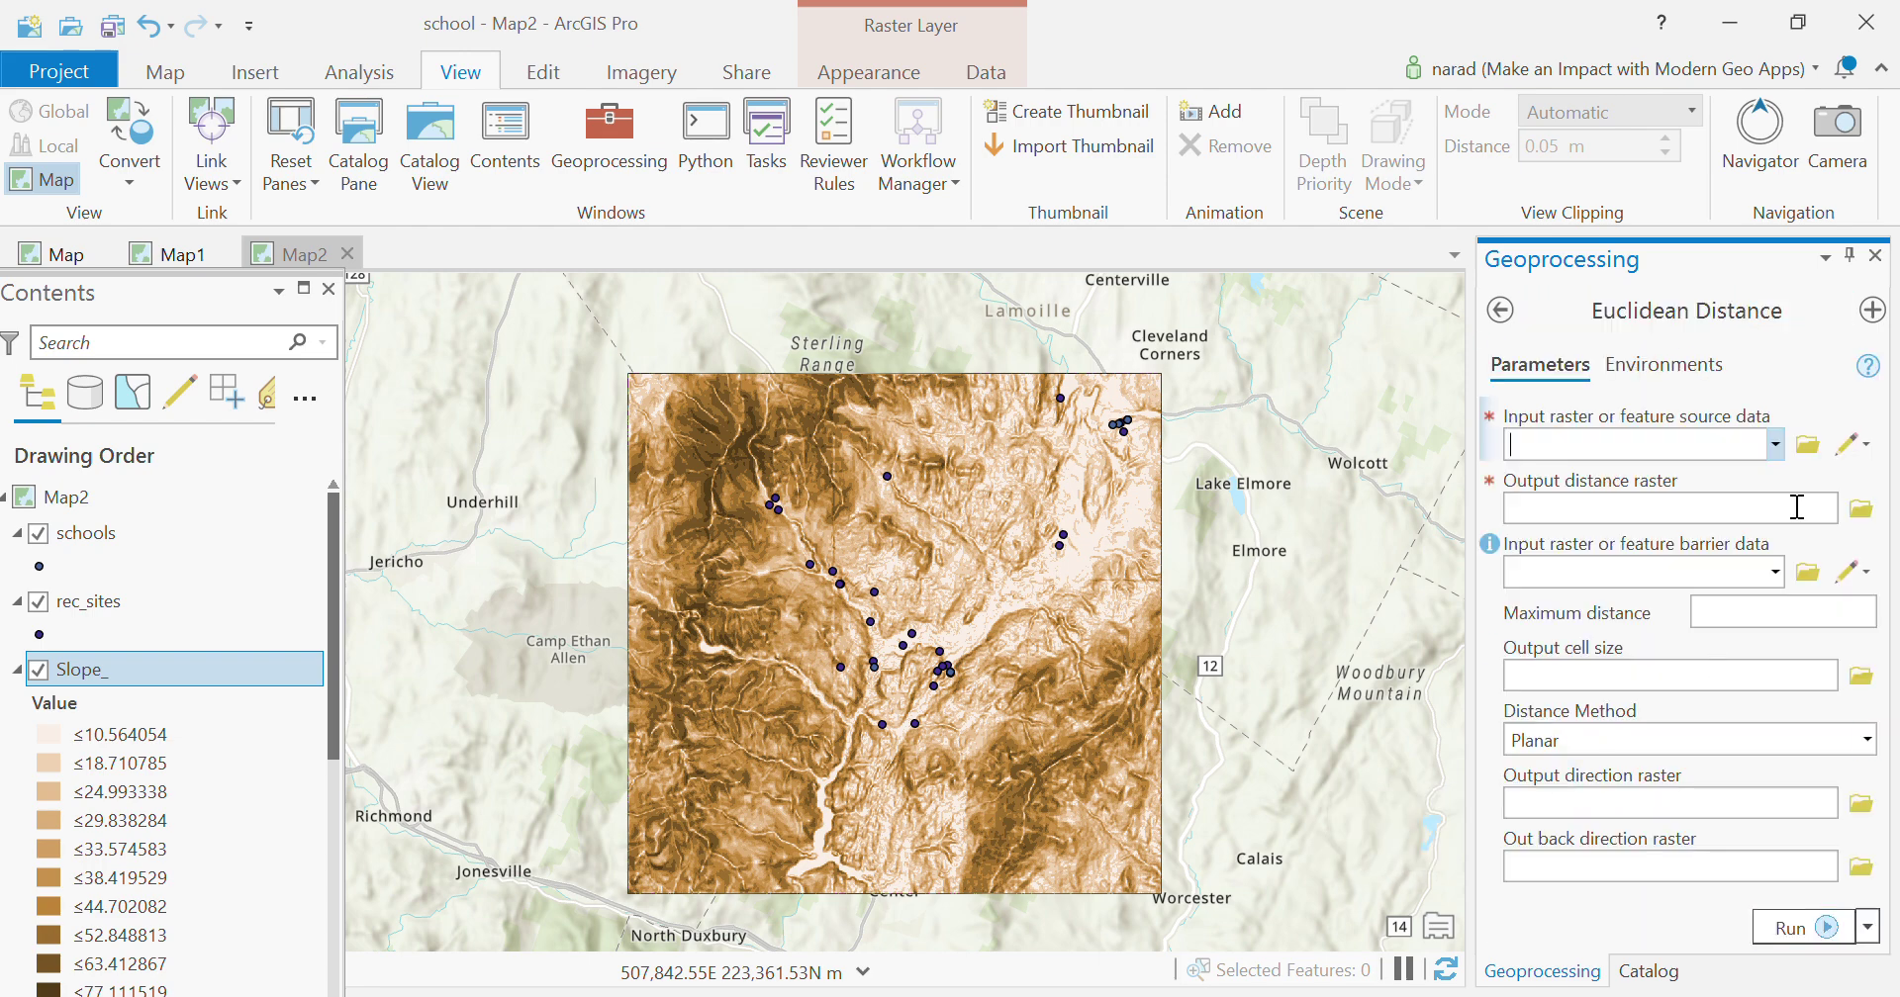
Step: Set rec_sites as the Euclidean Distance source, name the output raster EucDist_rec_site and set the output cell size to 30
click(1771, 454)
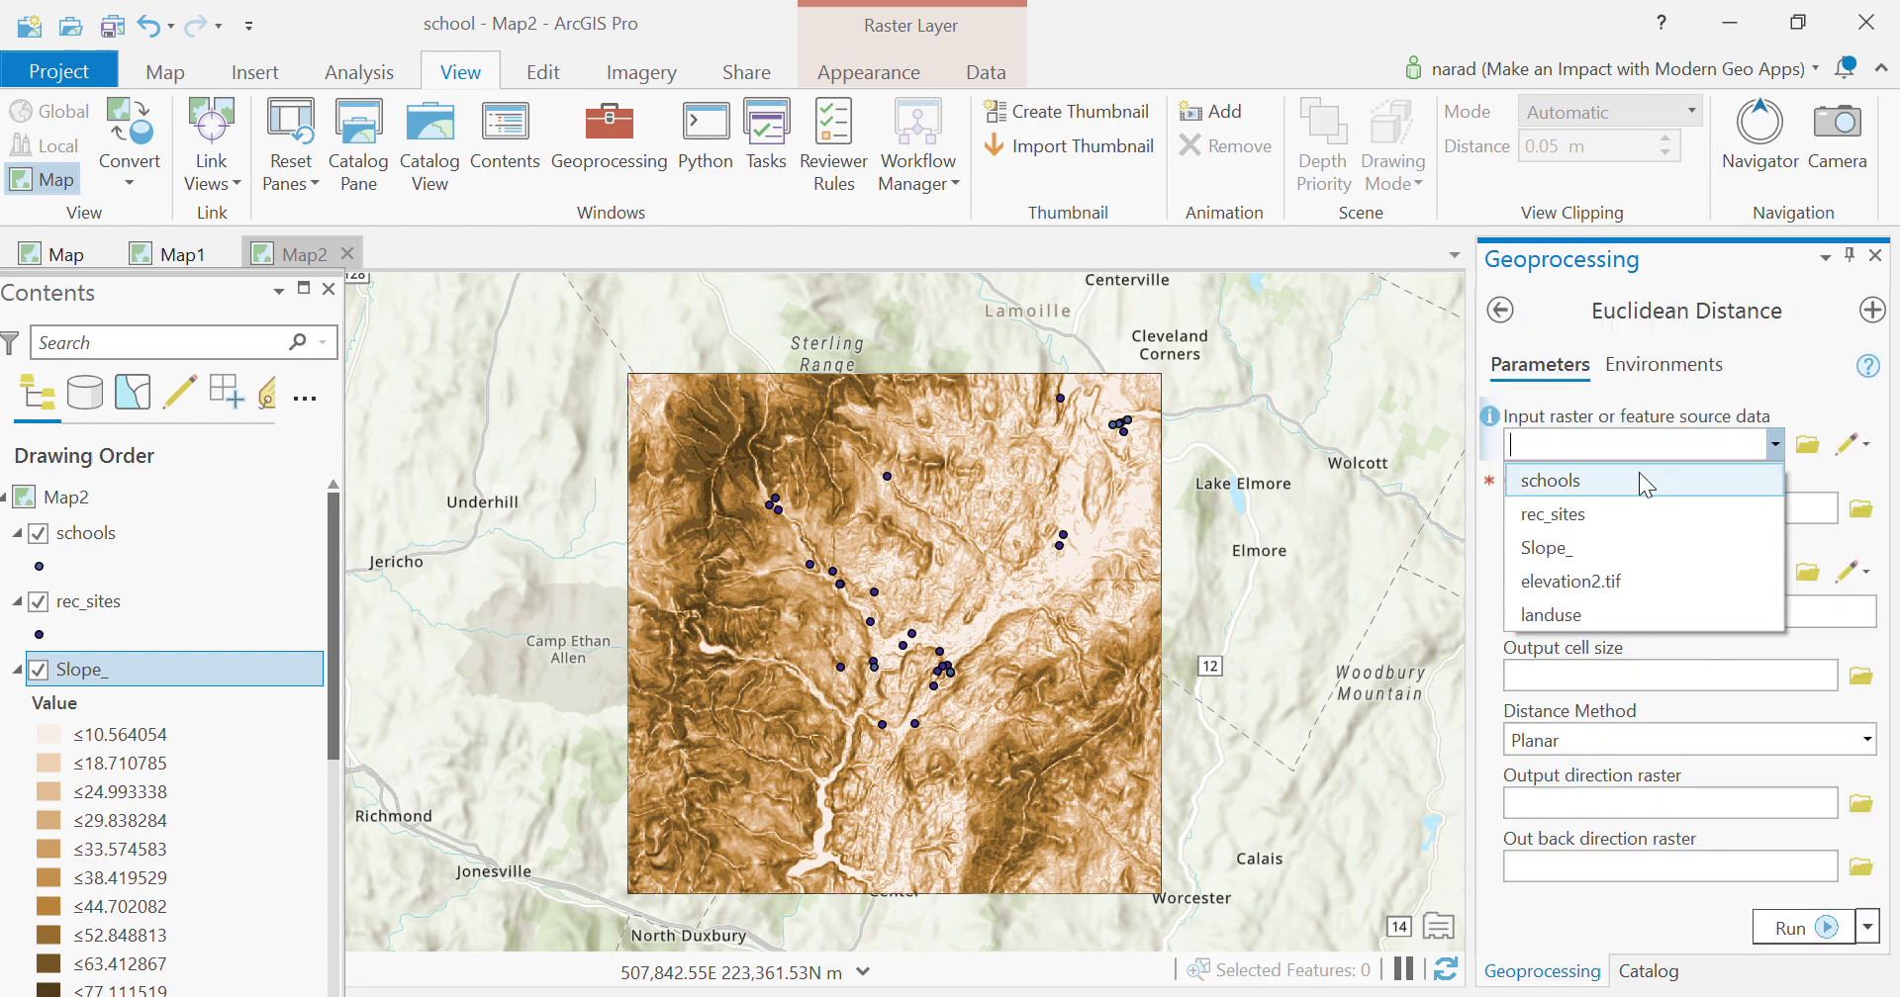
click(1612, 509)
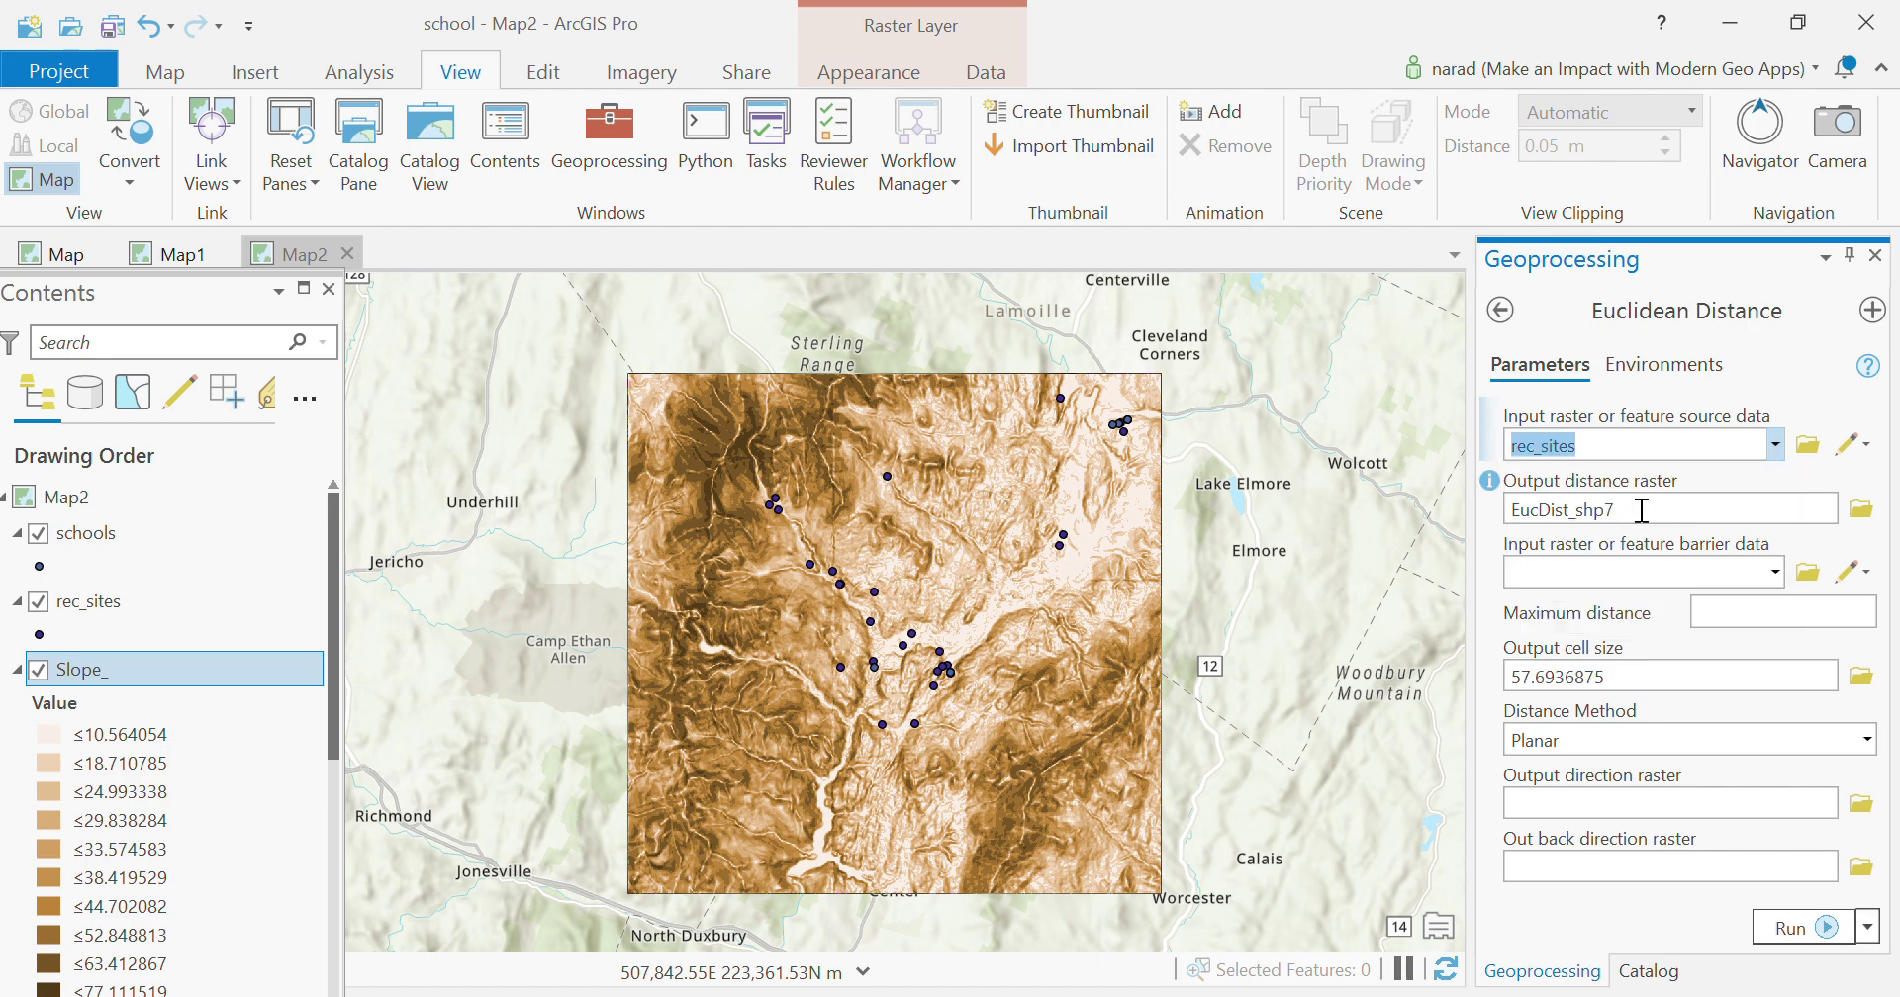
click(1794, 513)
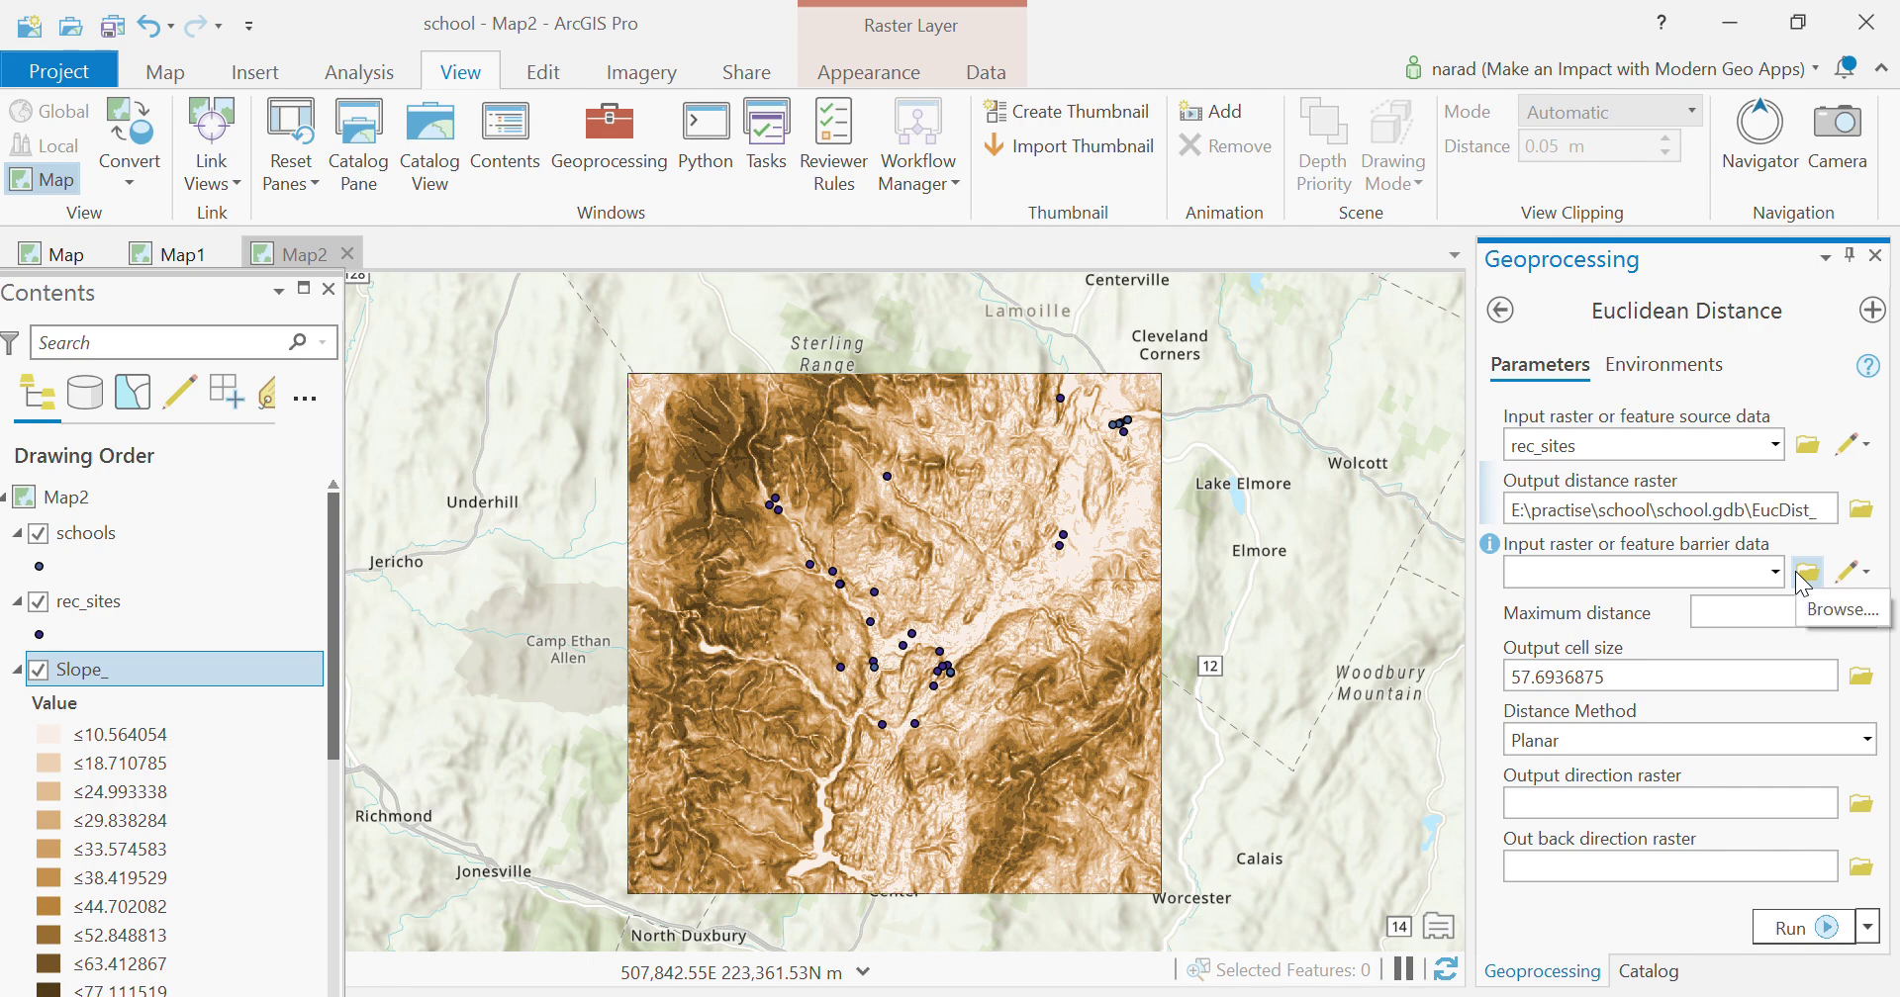
text(rec_site)
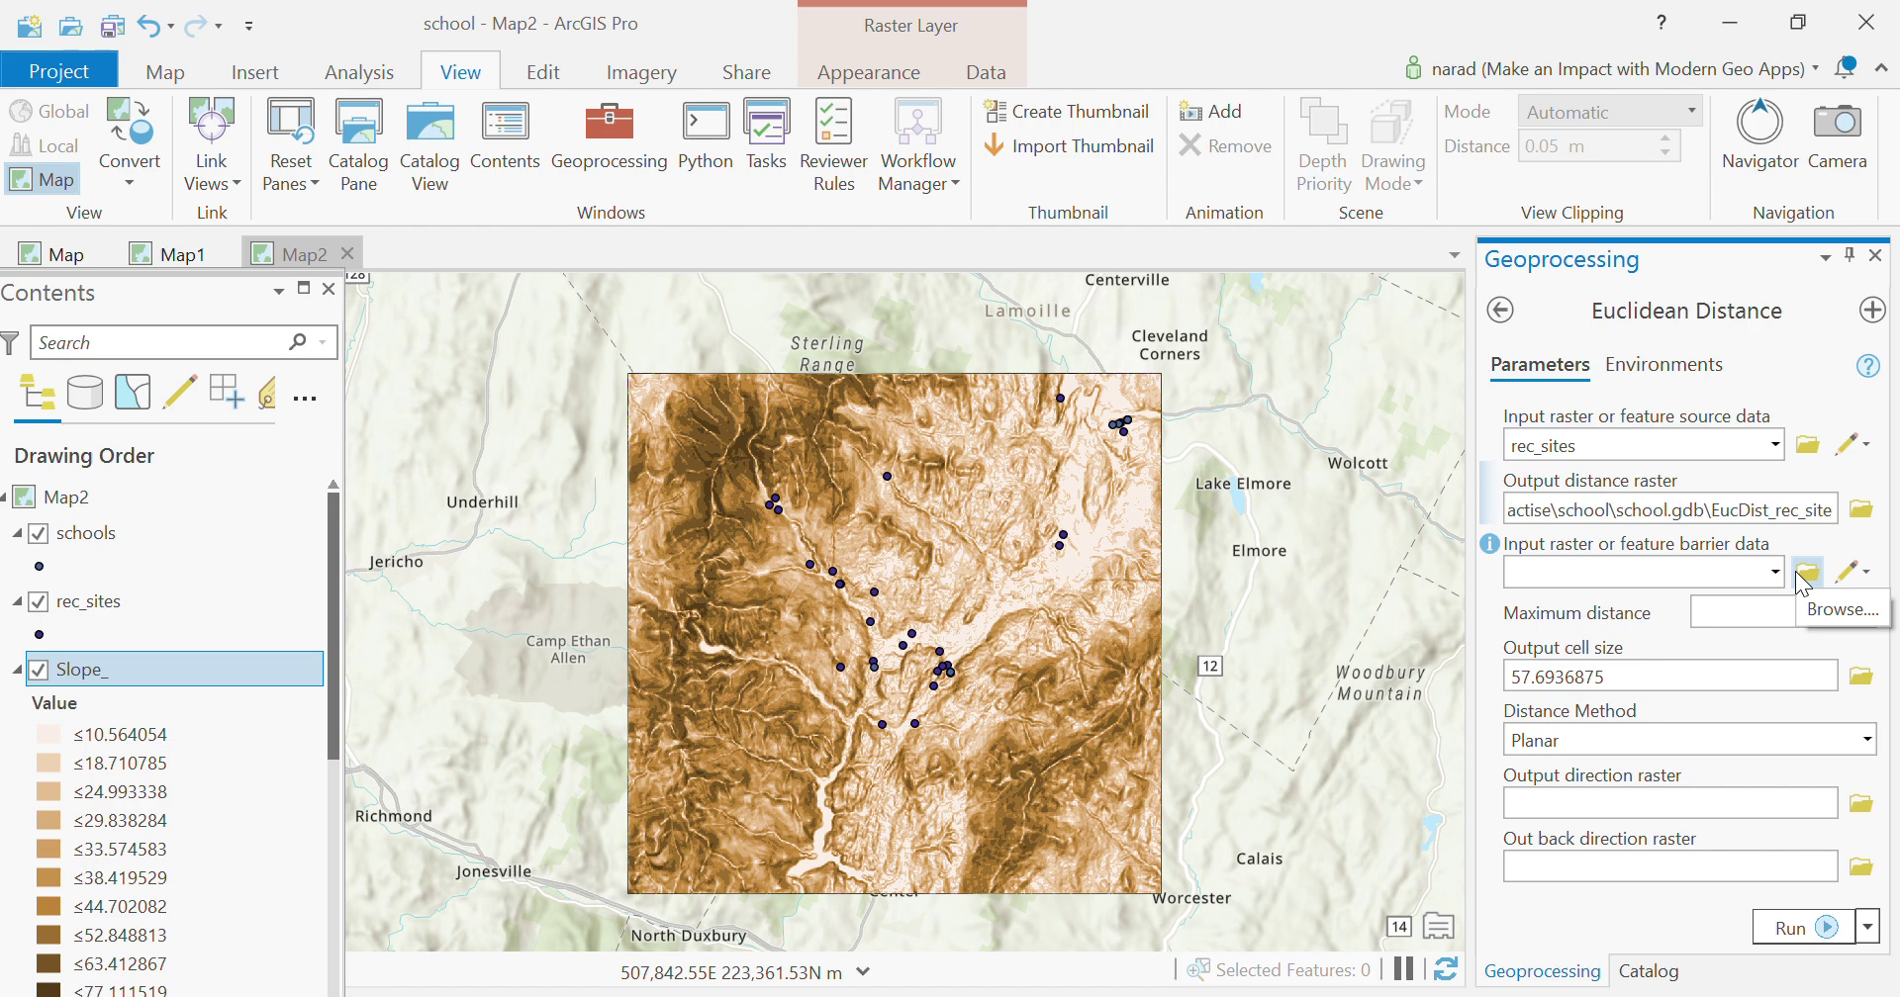
double_click(1675, 679)
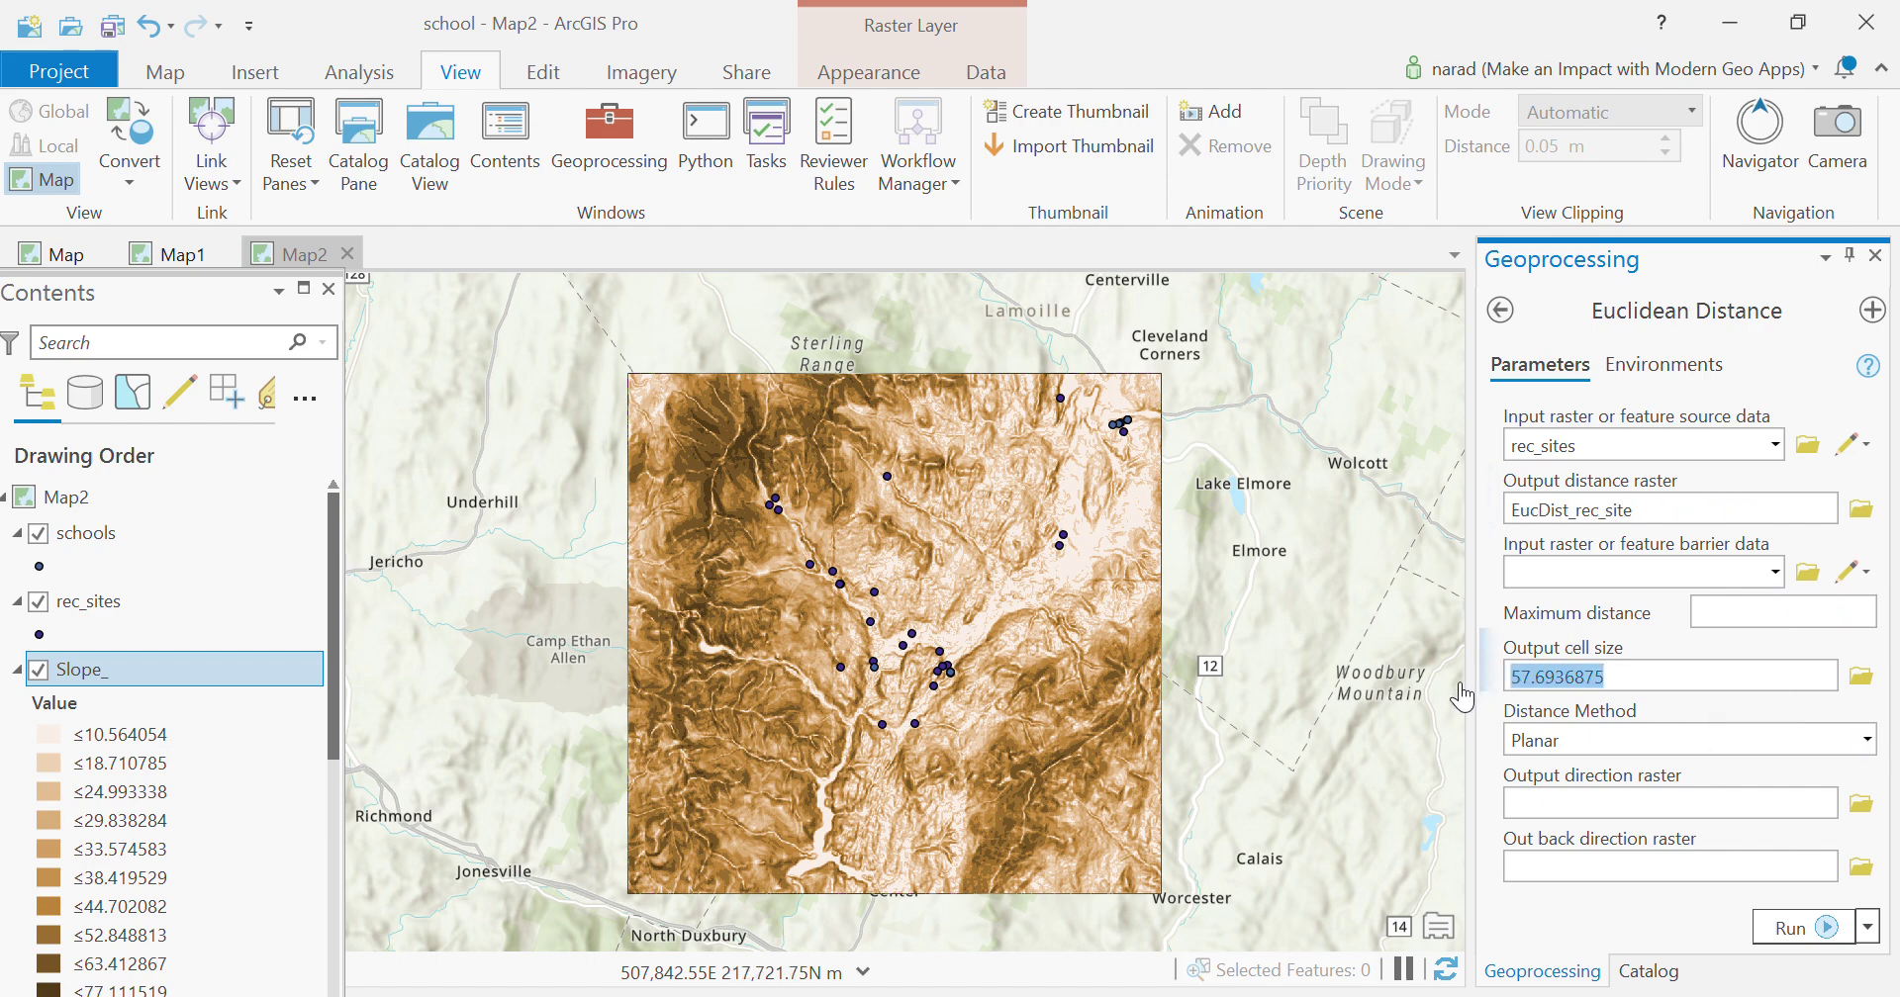
text(30)
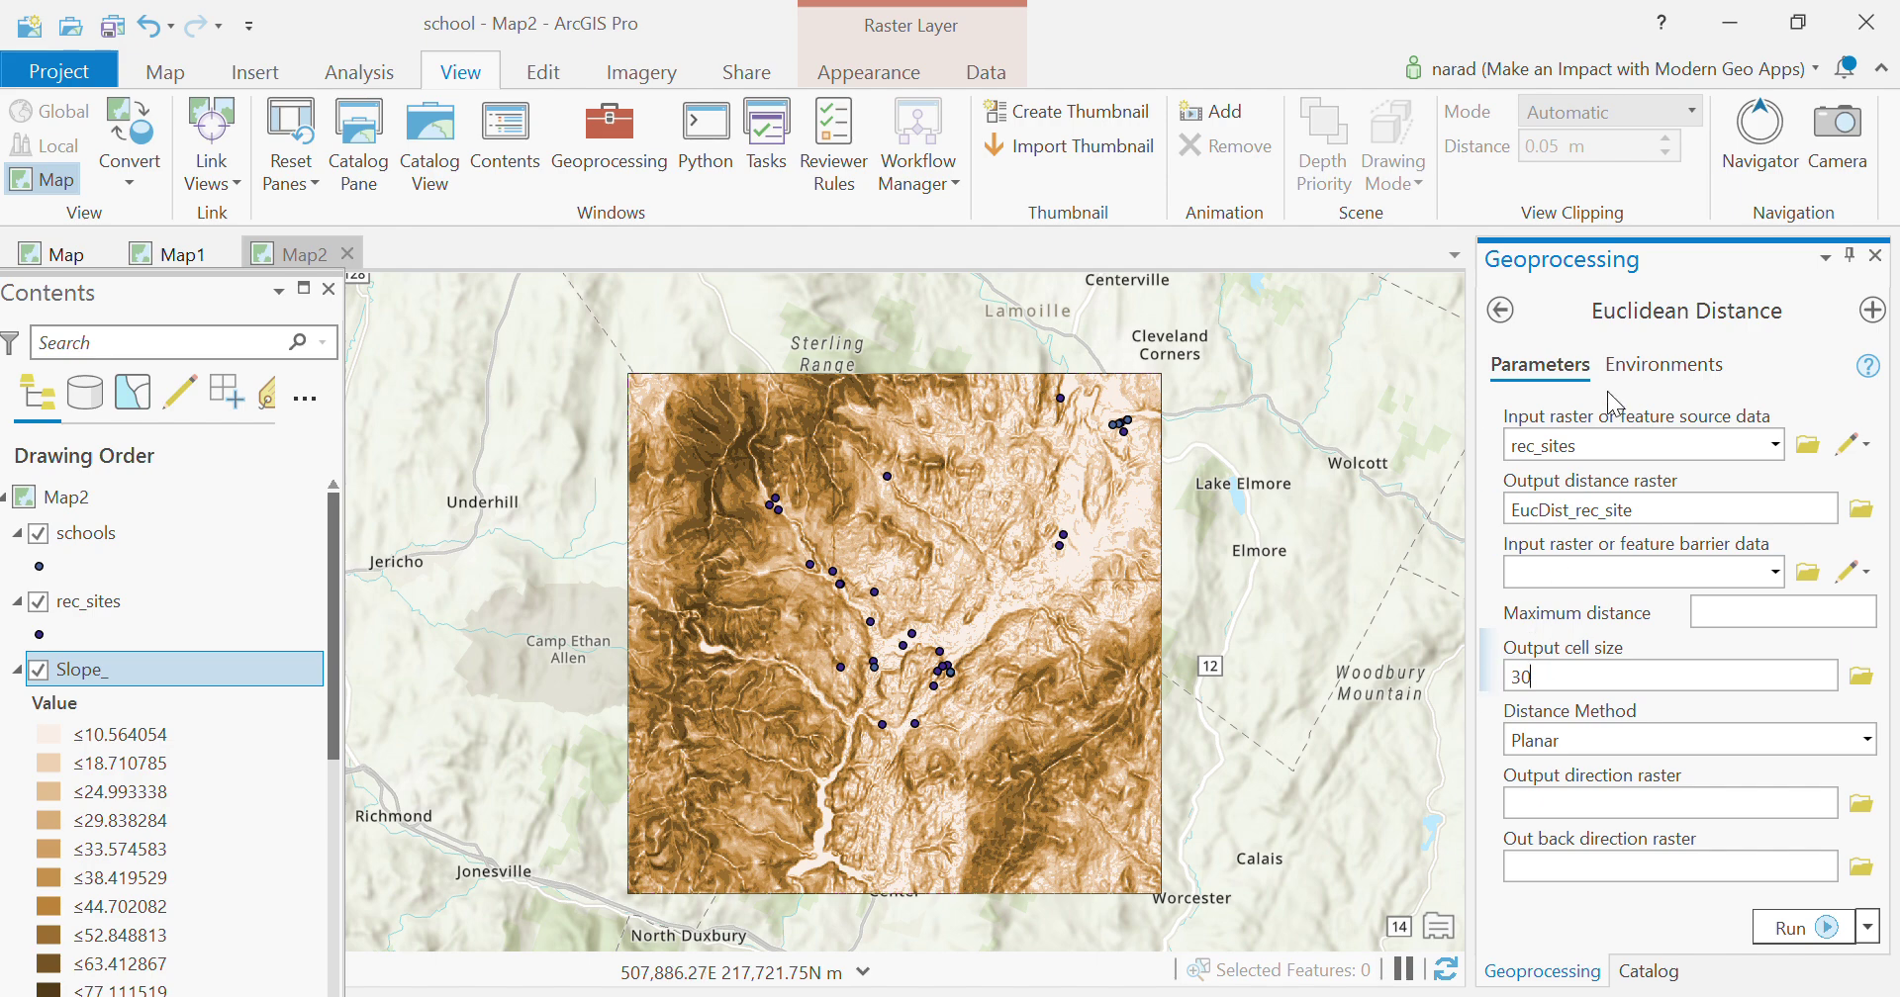
Step: Run Euclidean Distance for rec_sites with the processing extent matched to elevation2.tif and elevation2.tif as the mask
click(1667, 372)
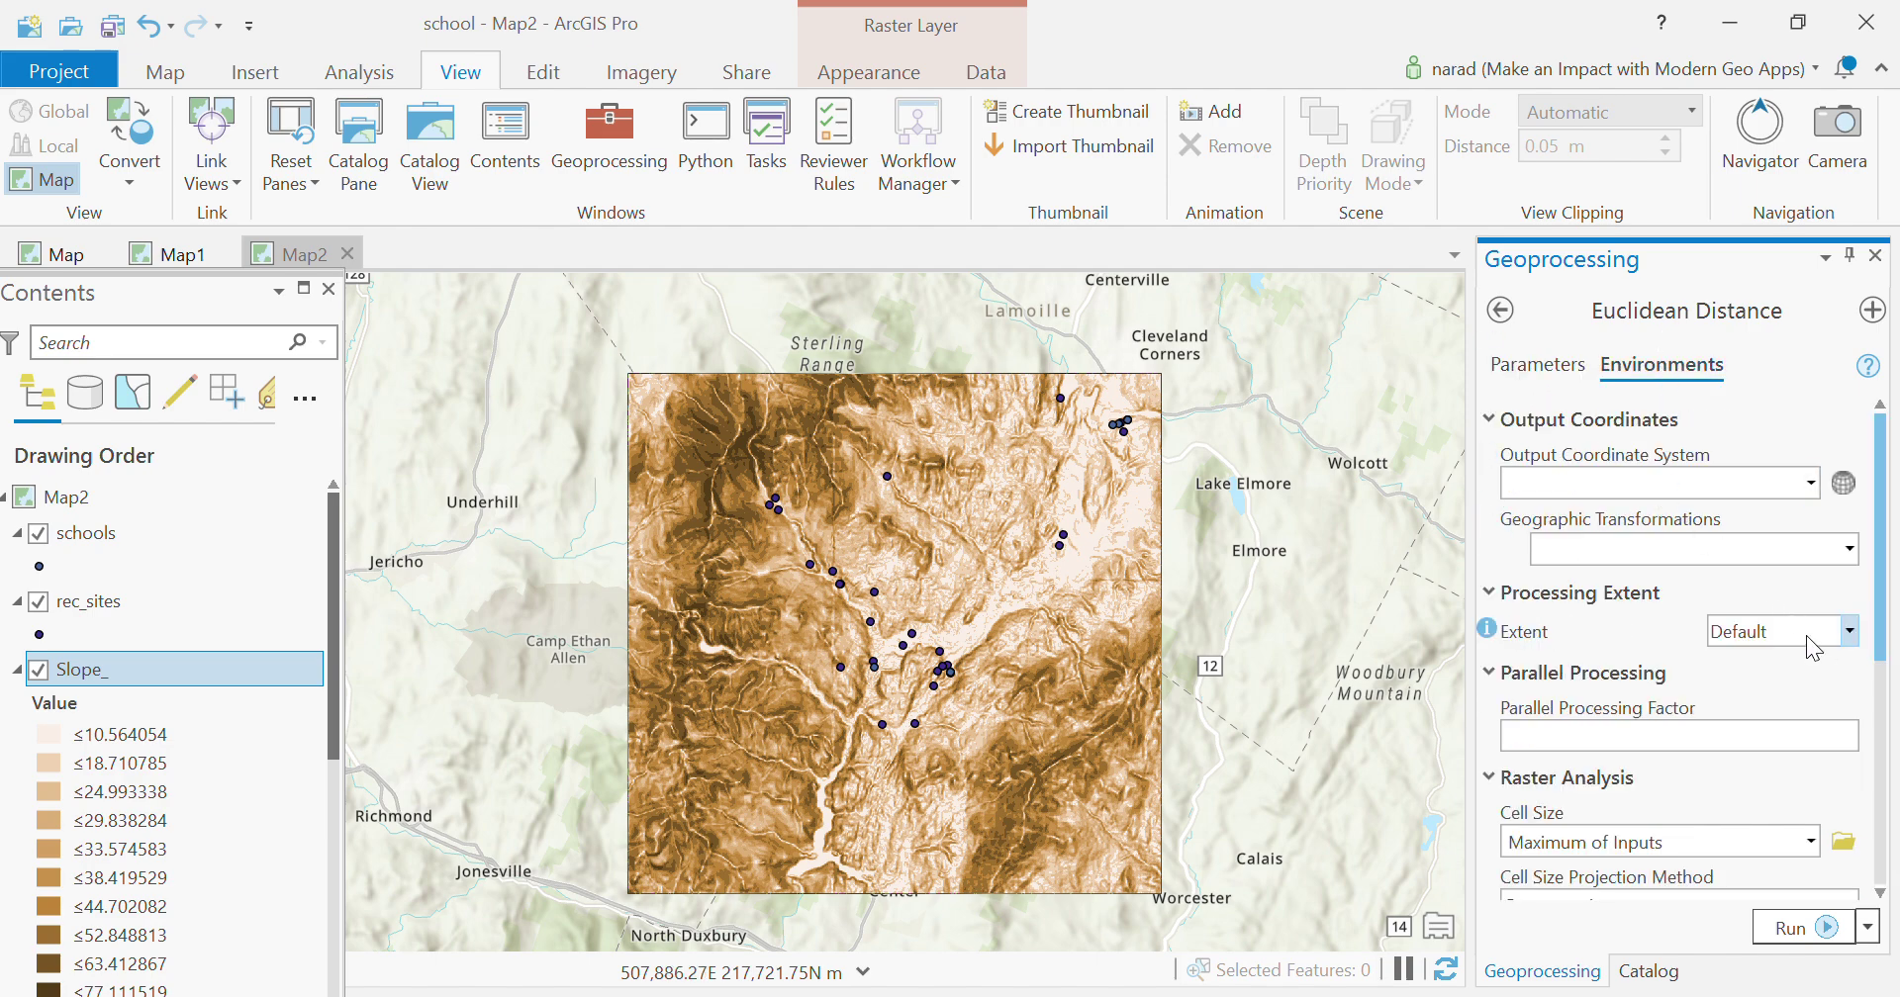
click(1848, 634)
scroll(1759, 935, down, 1)
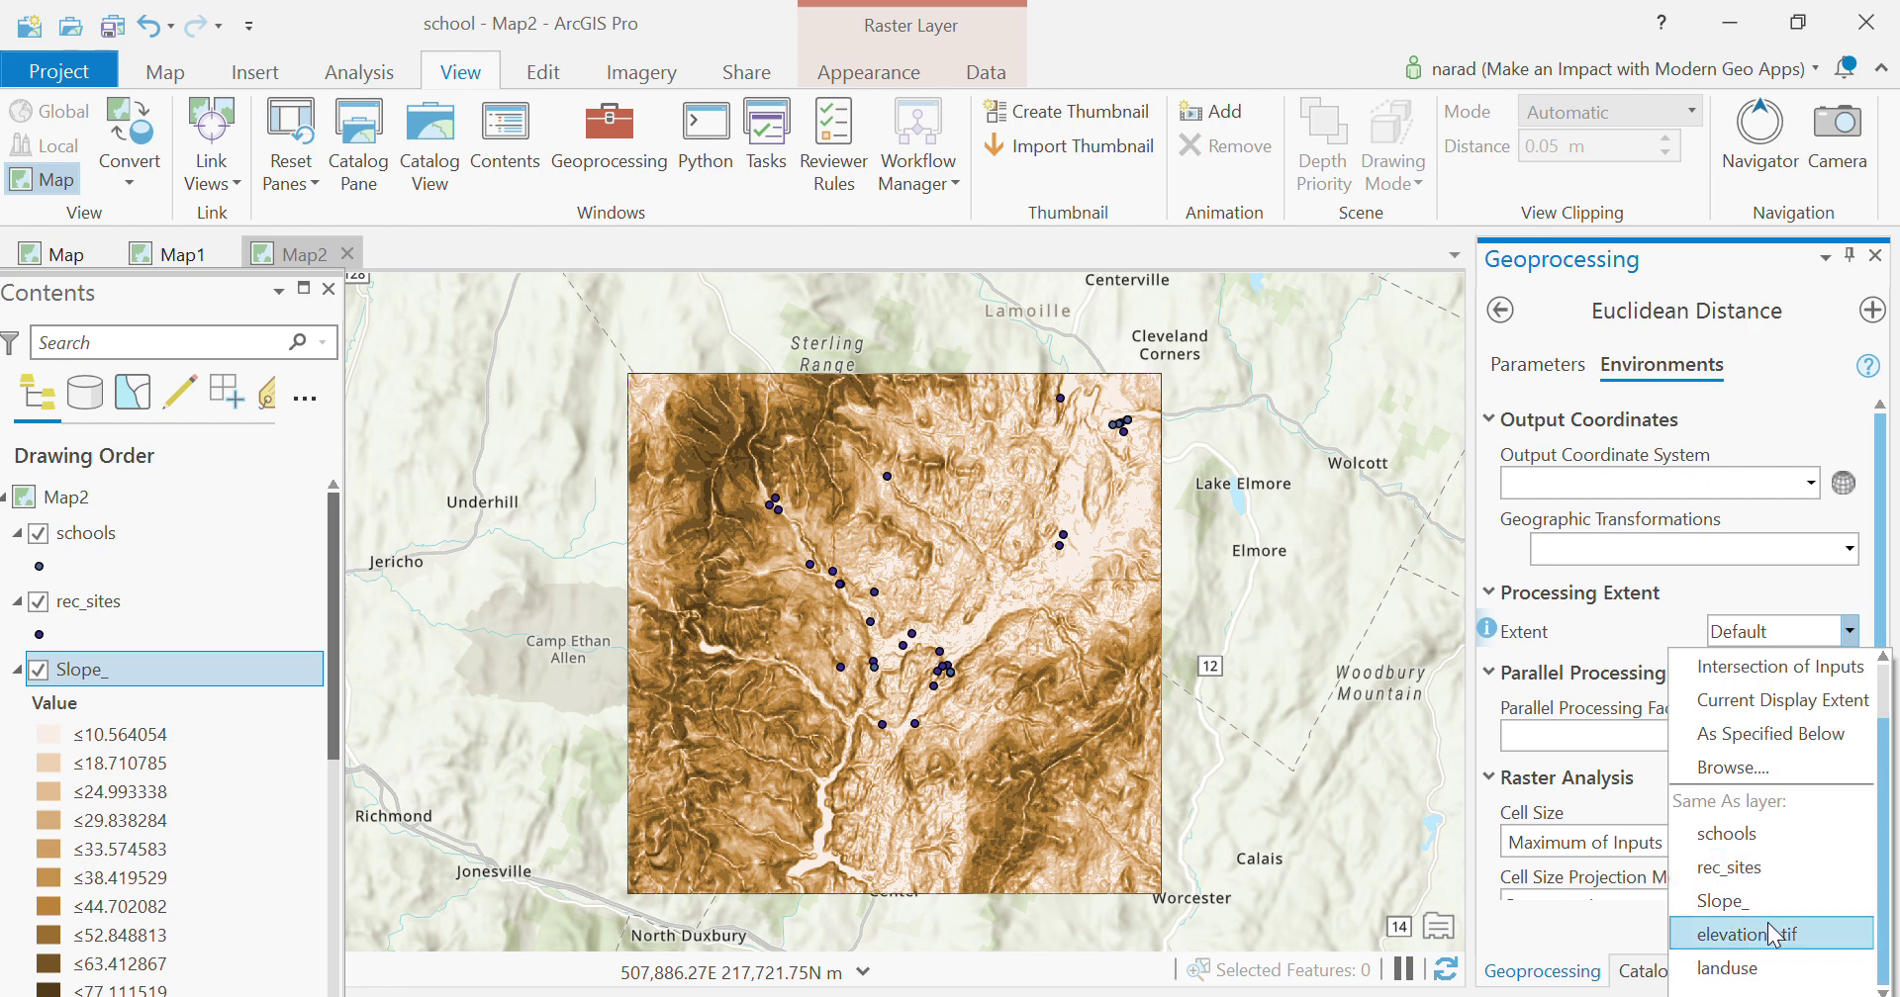
click(1759, 940)
scroll(1747, 883, down, 3)
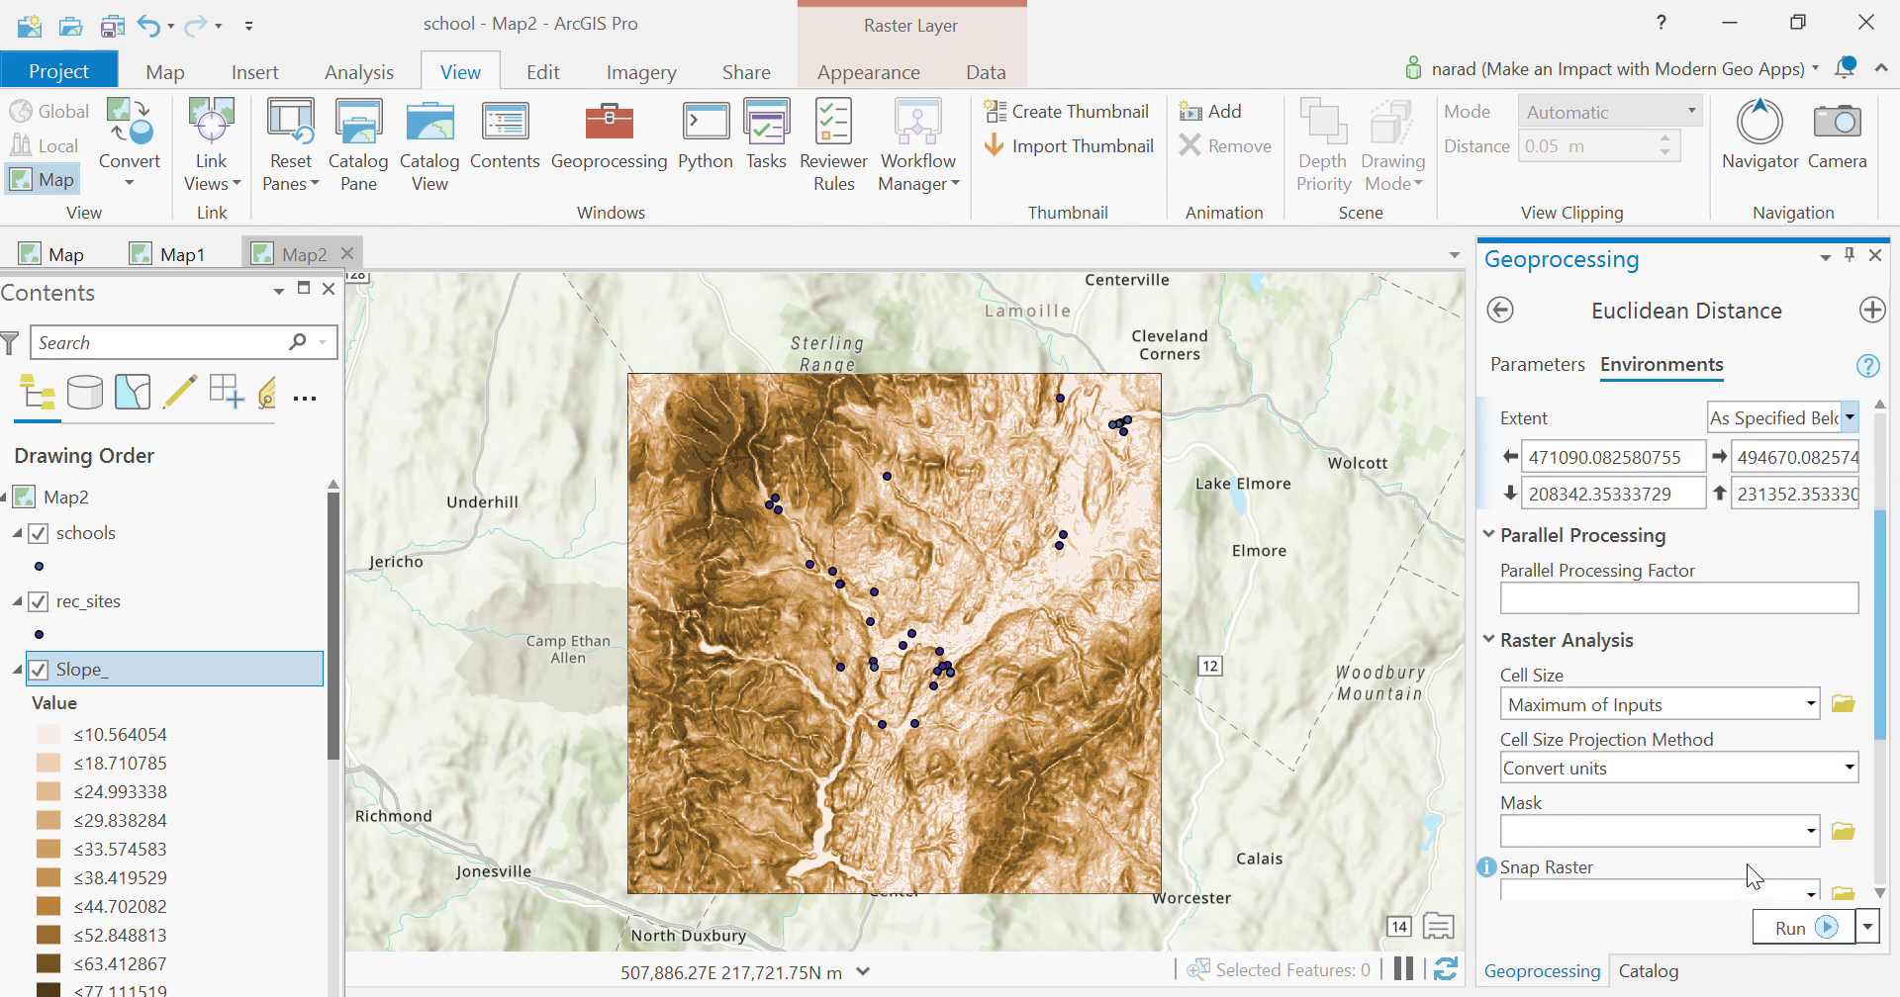
click(1811, 832)
click(1682, 965)
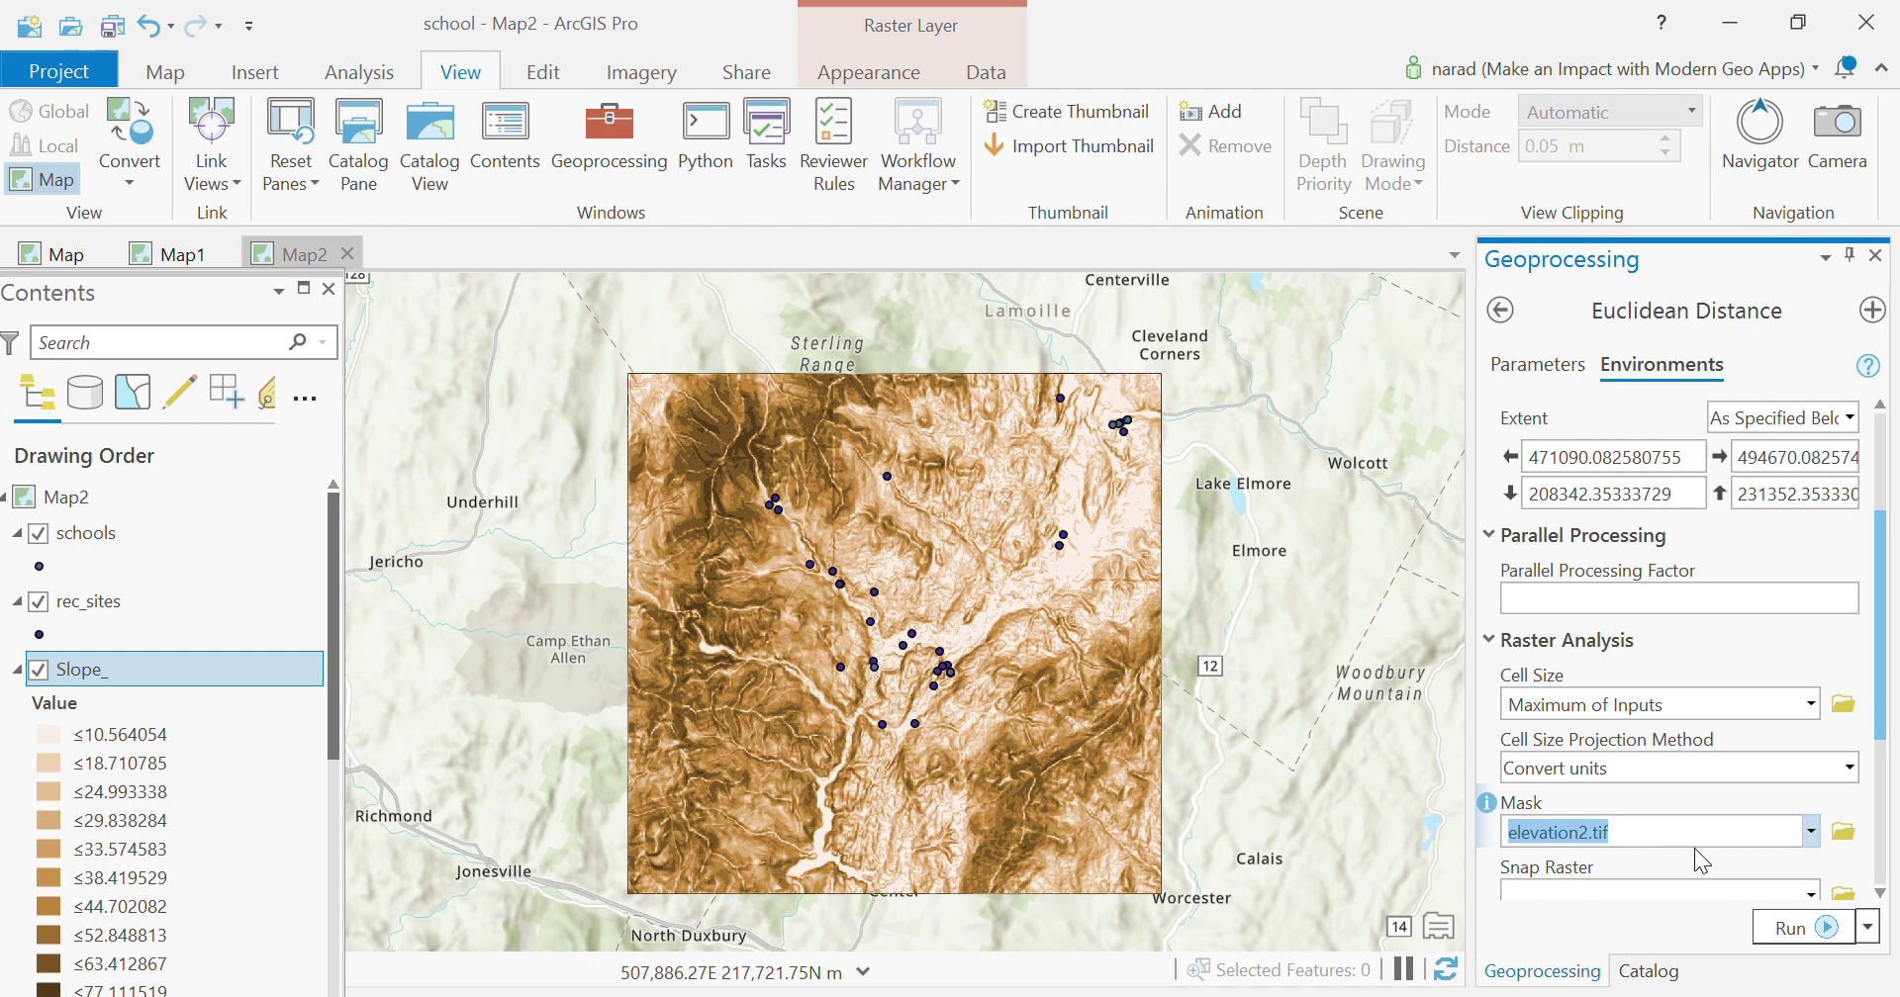
click(1772, 928)
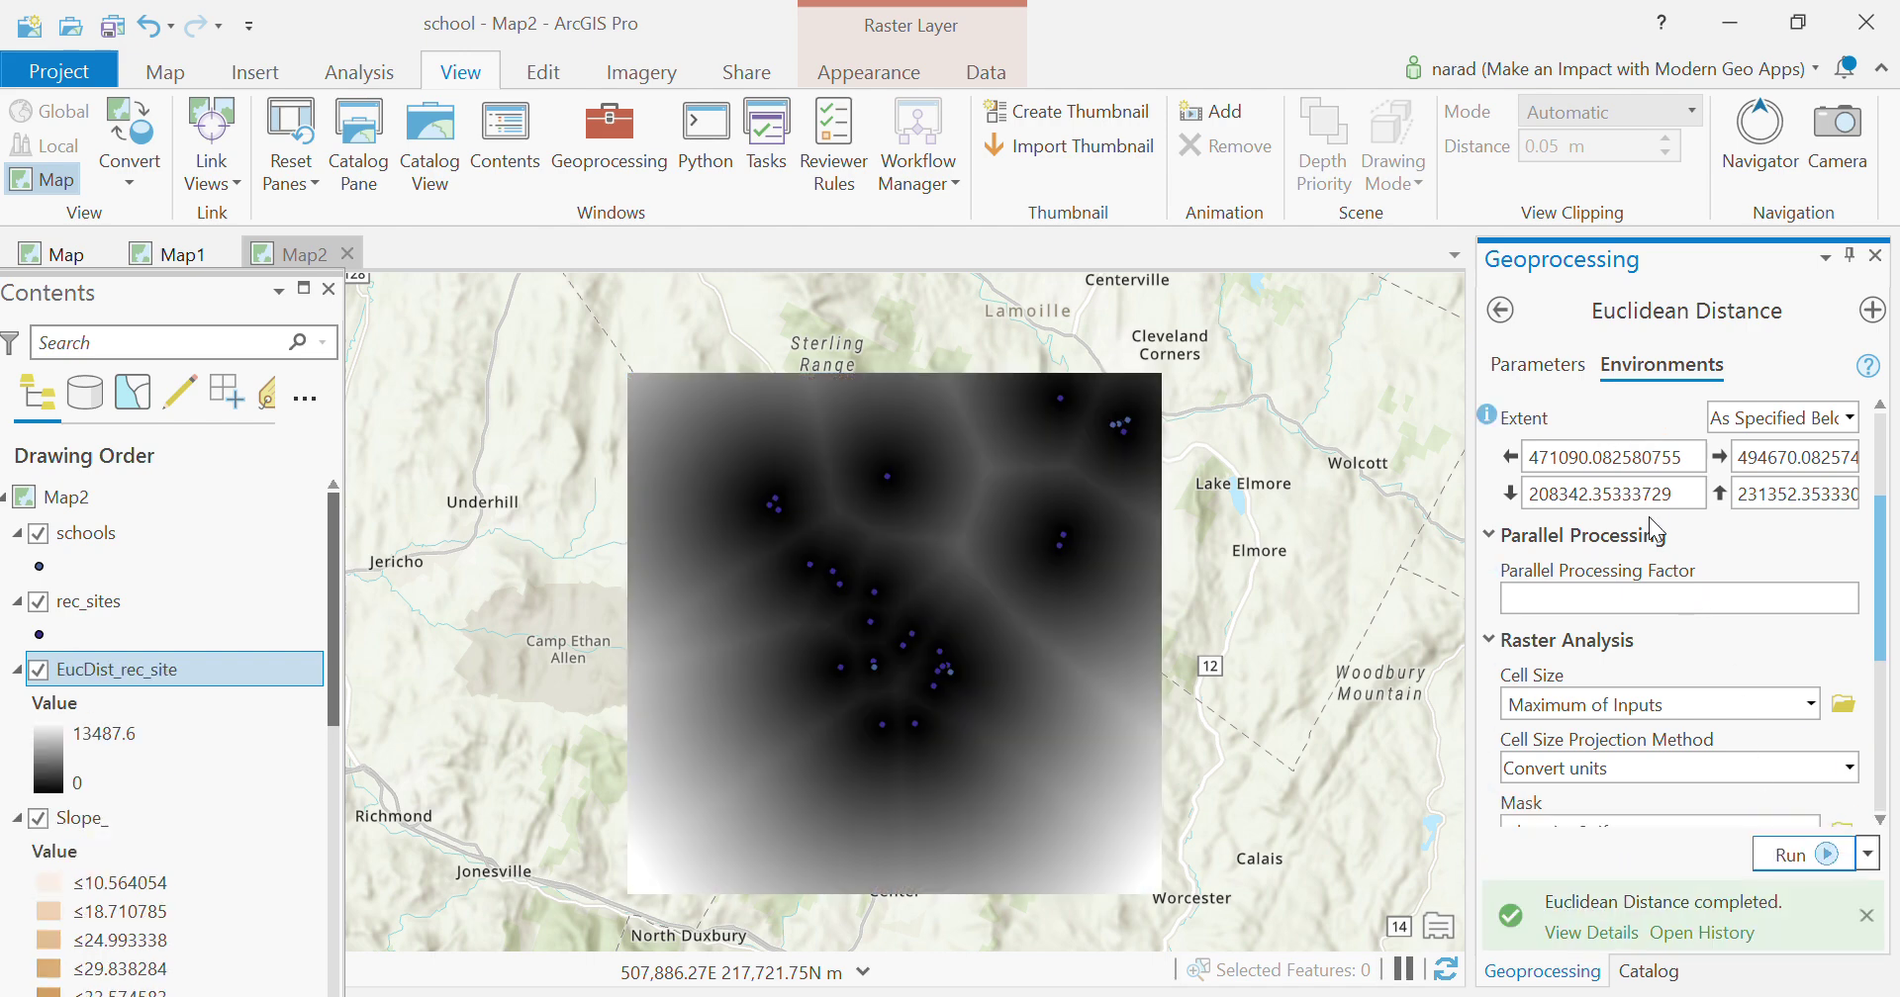
Step: Start a new Euclidean Distance run with schools as the feature source data
click(1501, 318)
click(1501, 319)
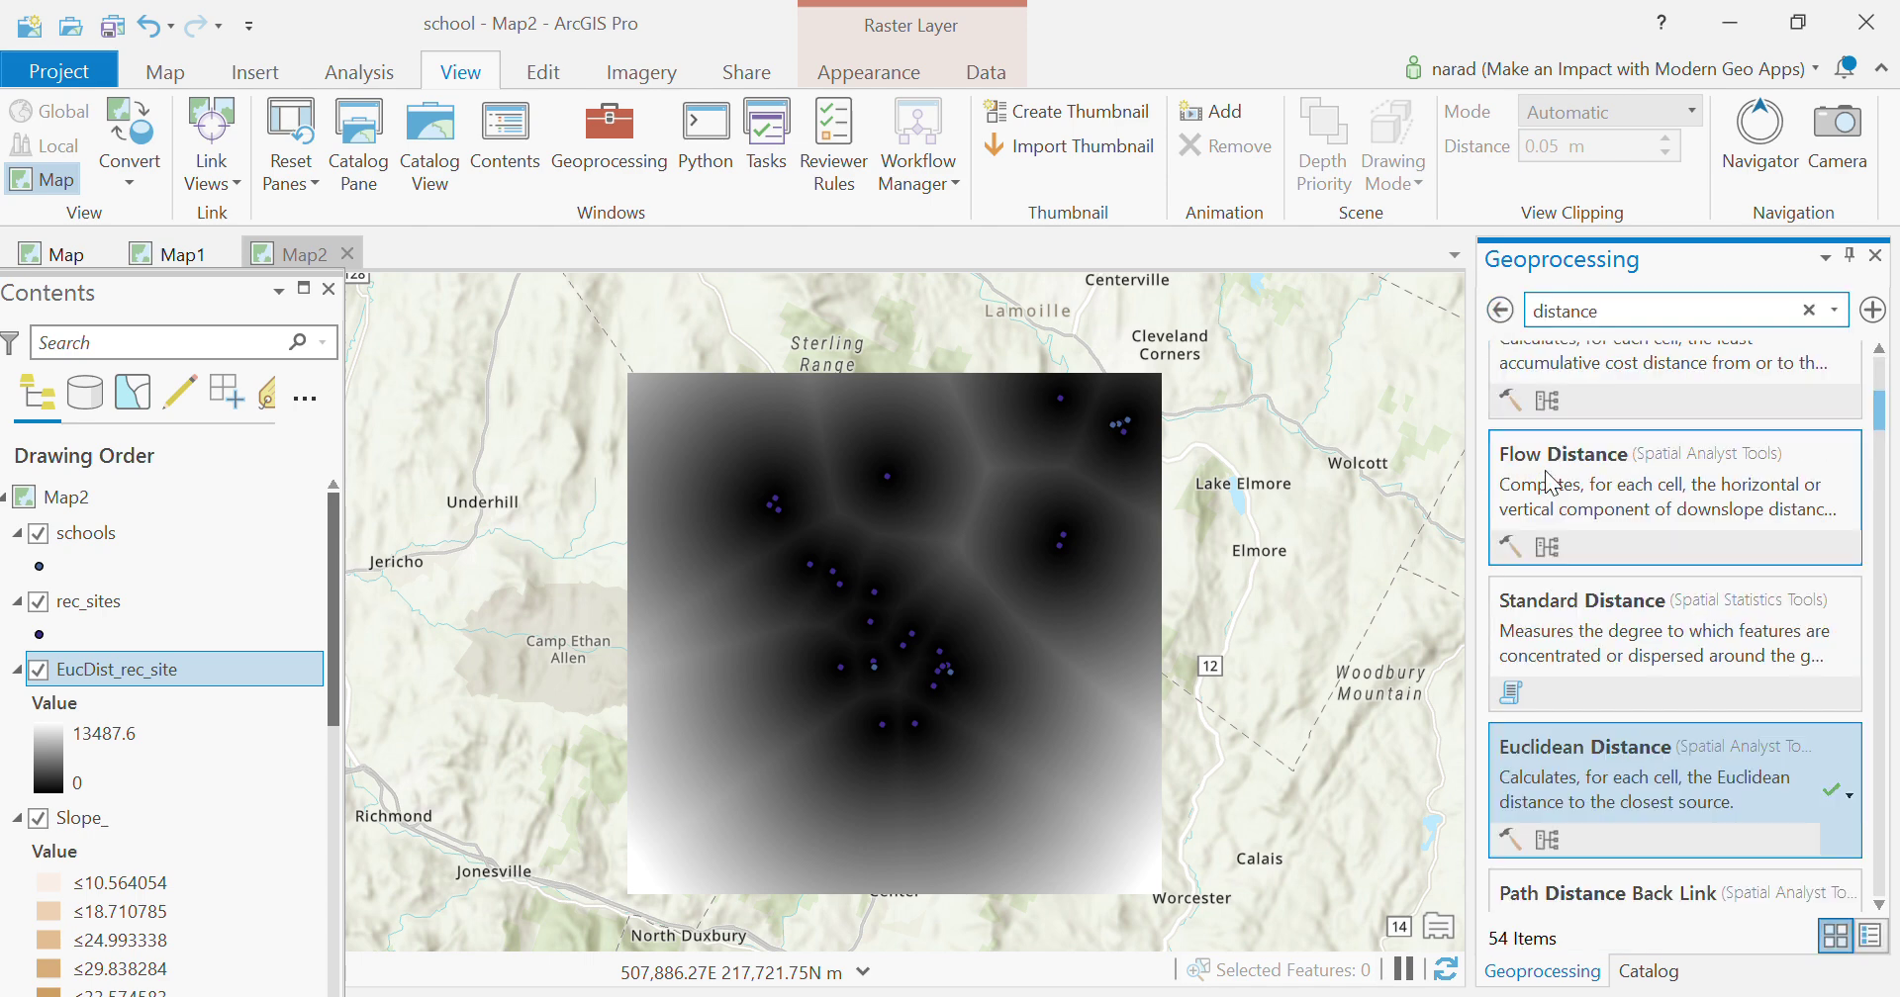
click(1549, 763)
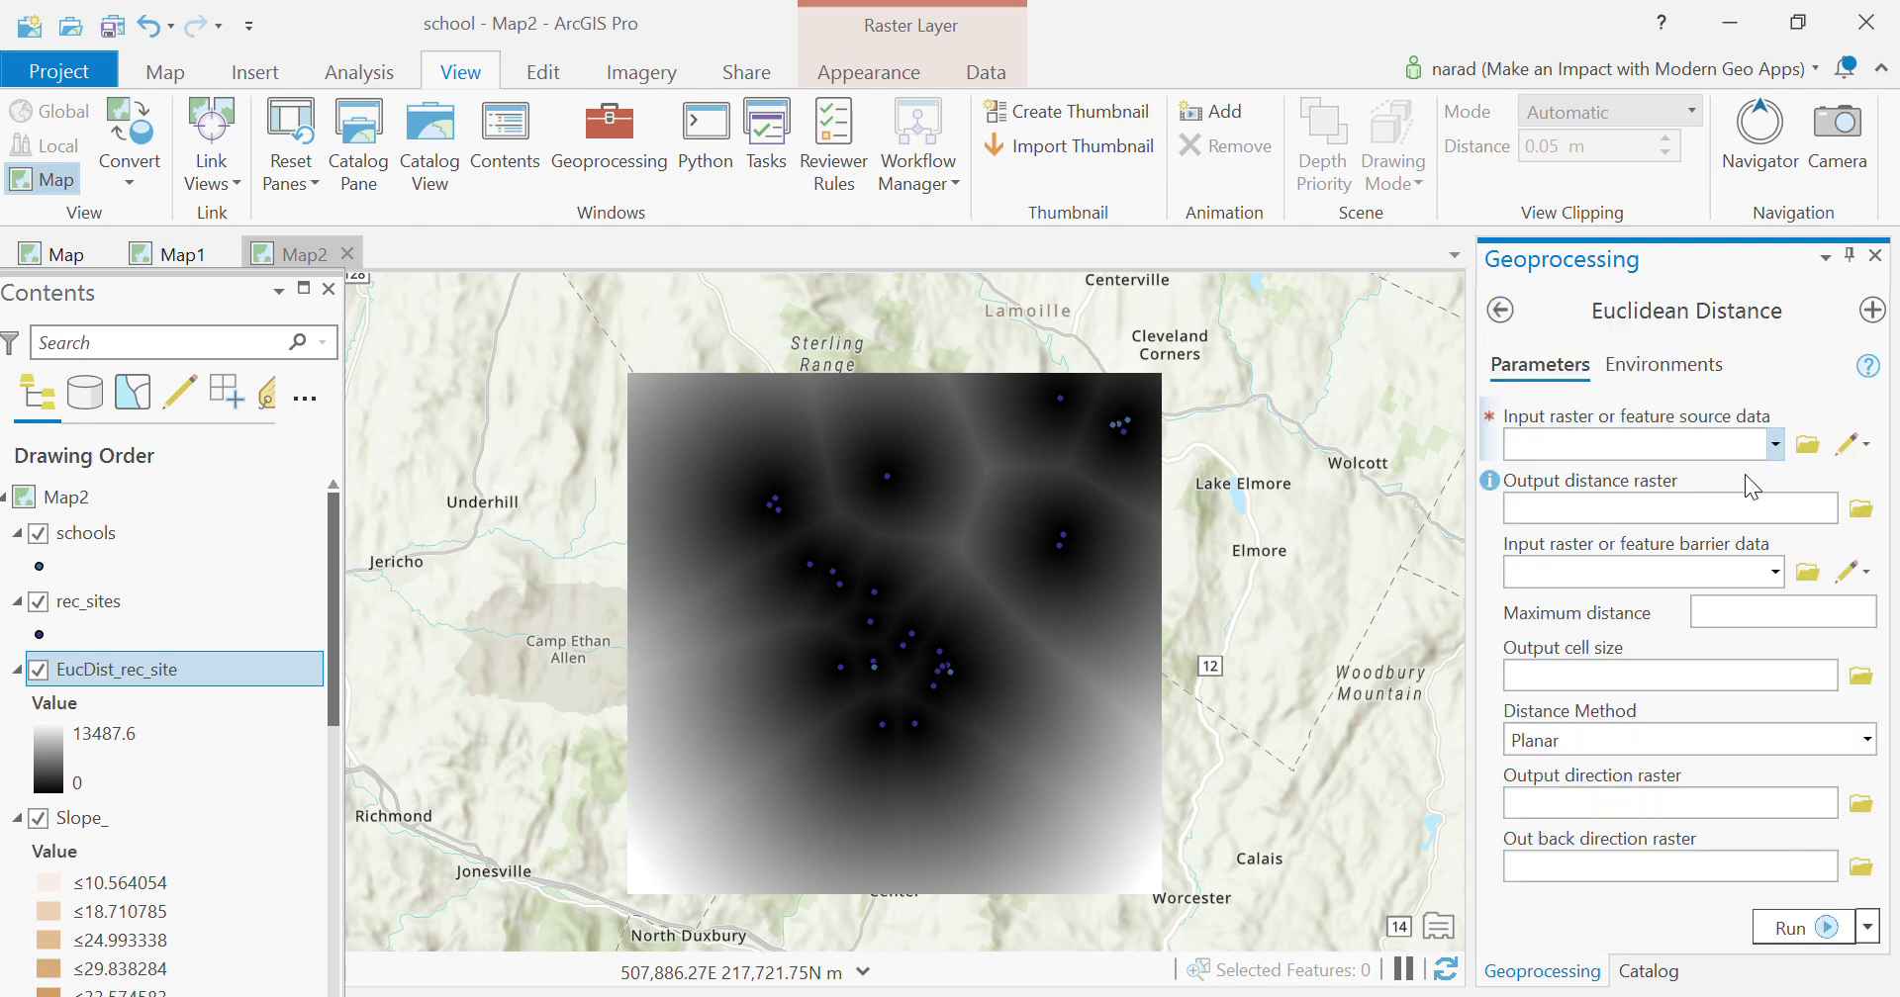
click(1776, 444)
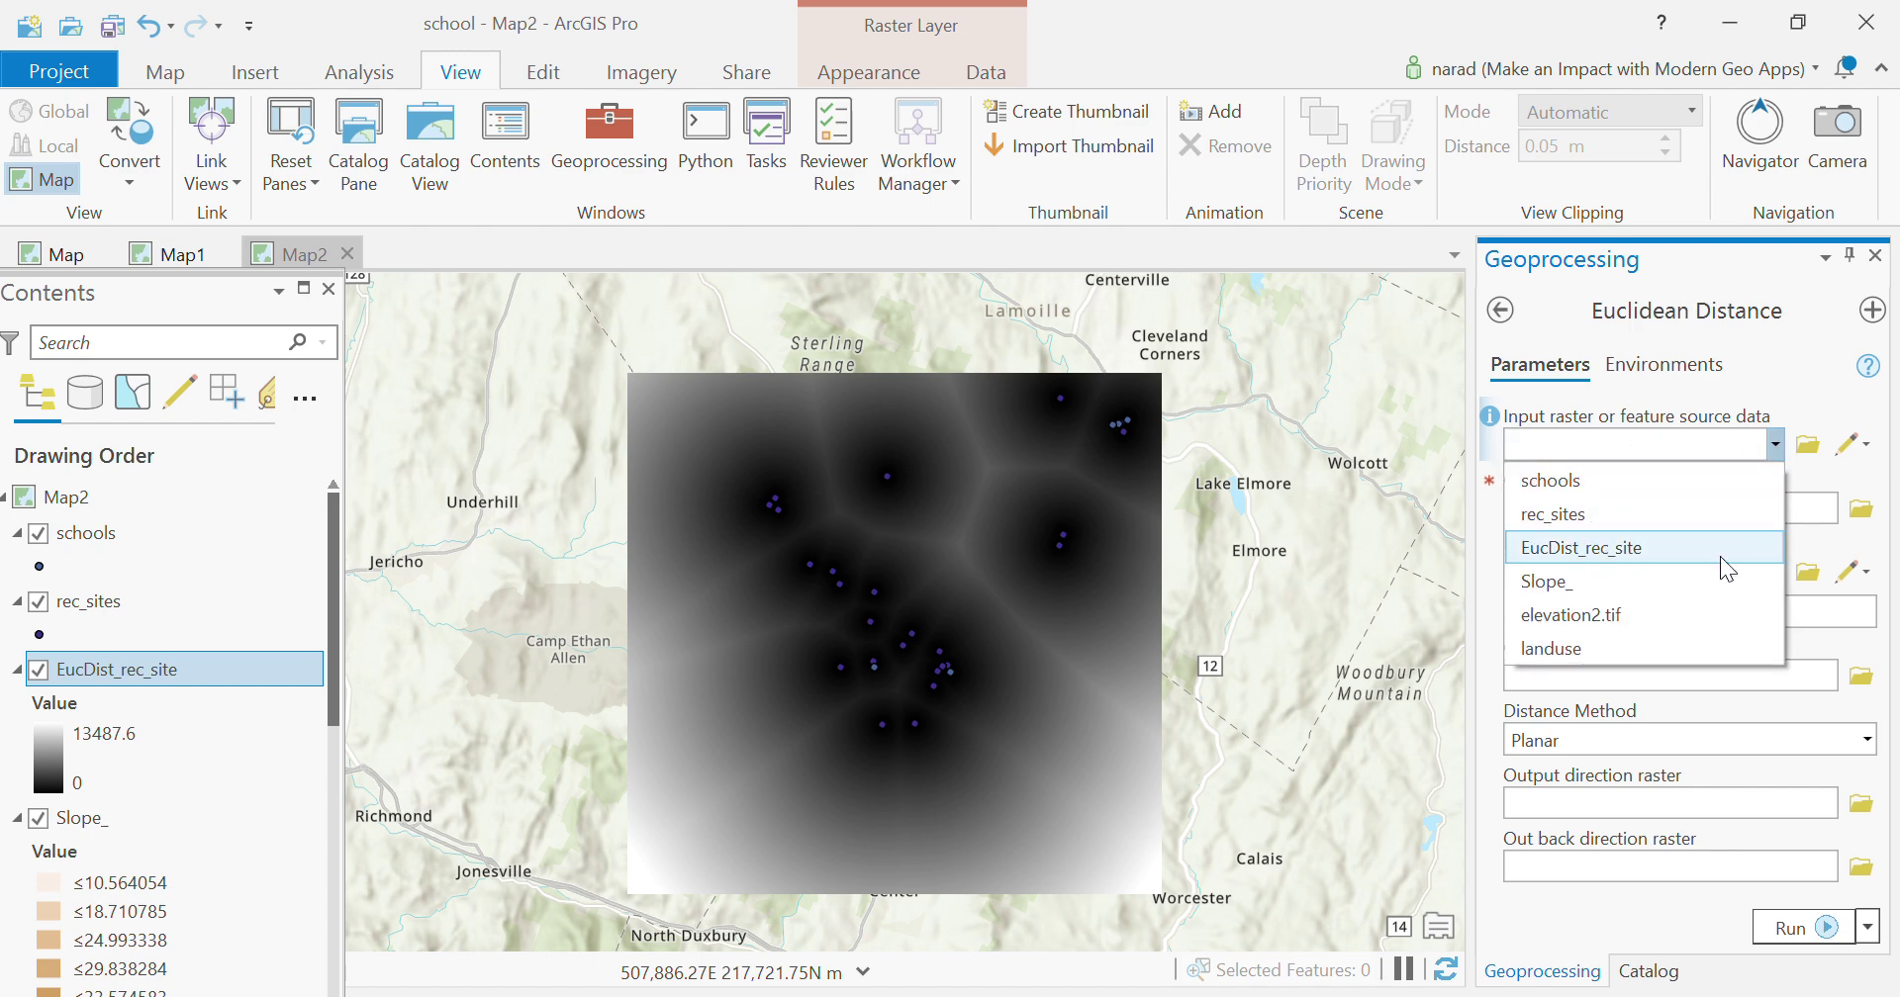
click(1625, 487)
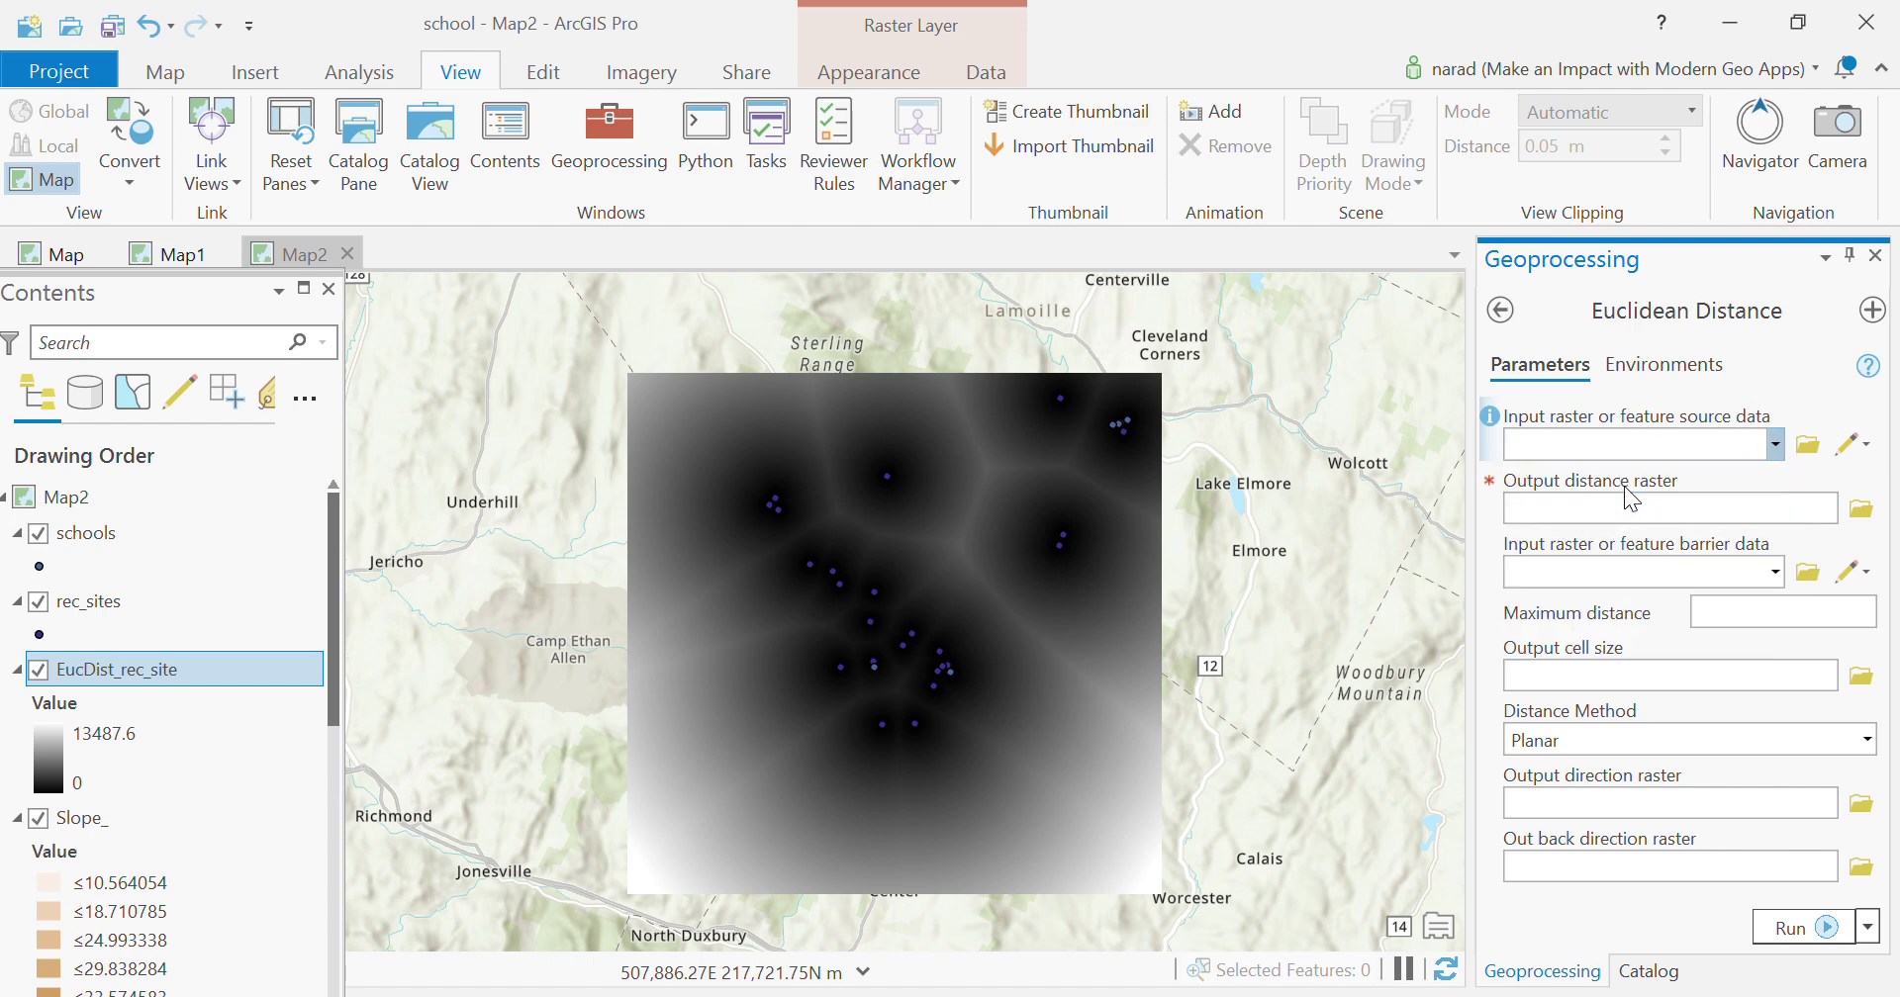
click(1793, 508)
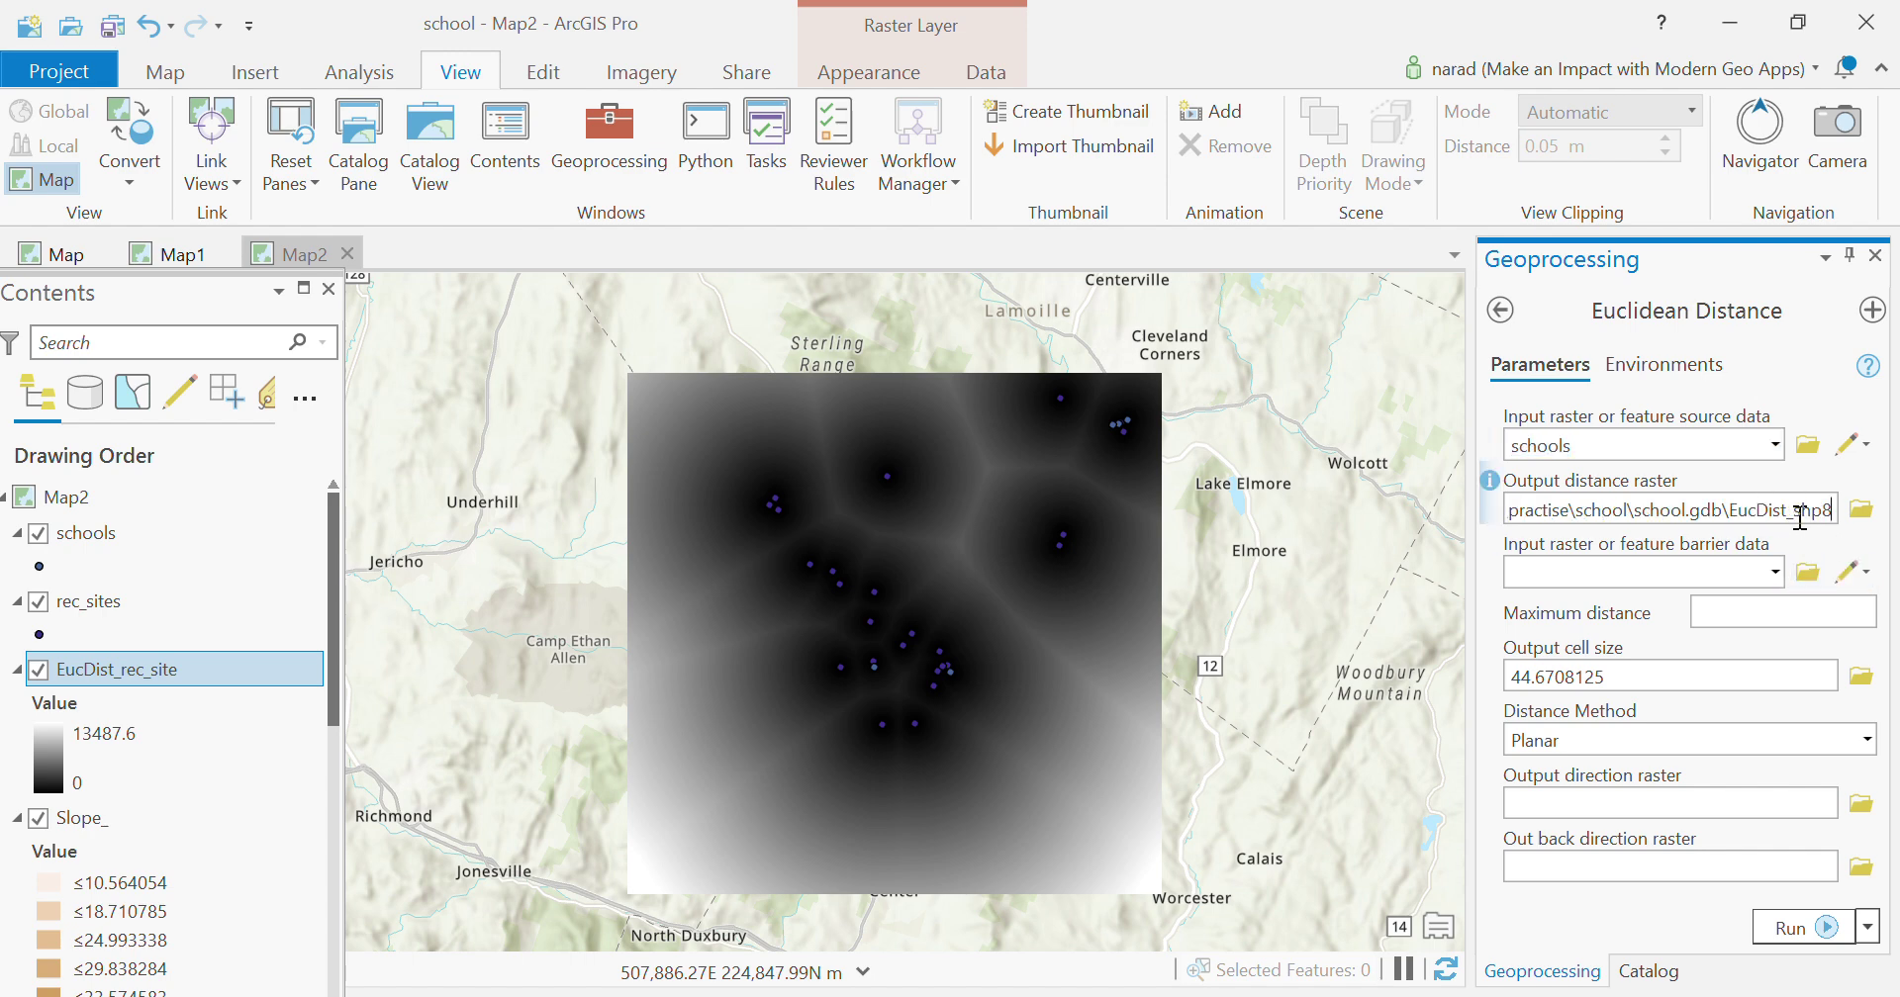
Step: Match the schools distance run's processing extent to elevation2.tif and set elevation2.tif as its mask
click(1654, 374)
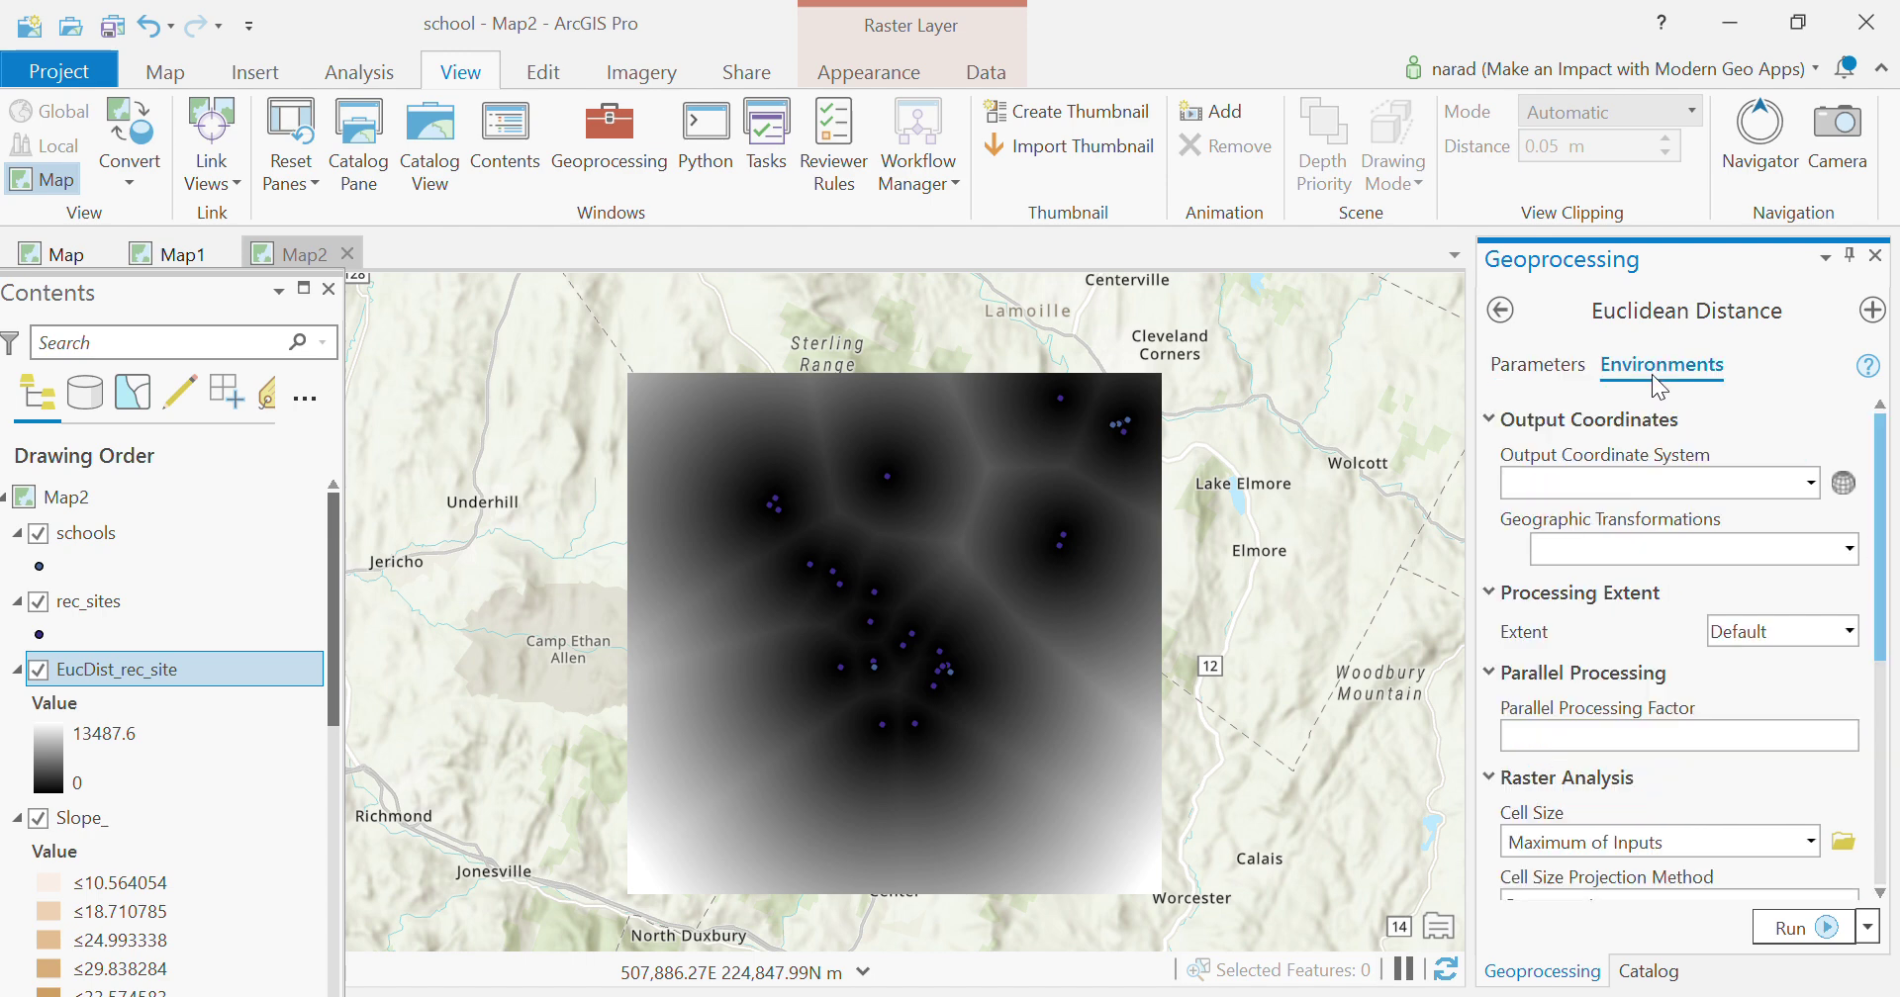
click(1856, 629)
scroll(1802, 823, down, 1)
click(1784, 927)
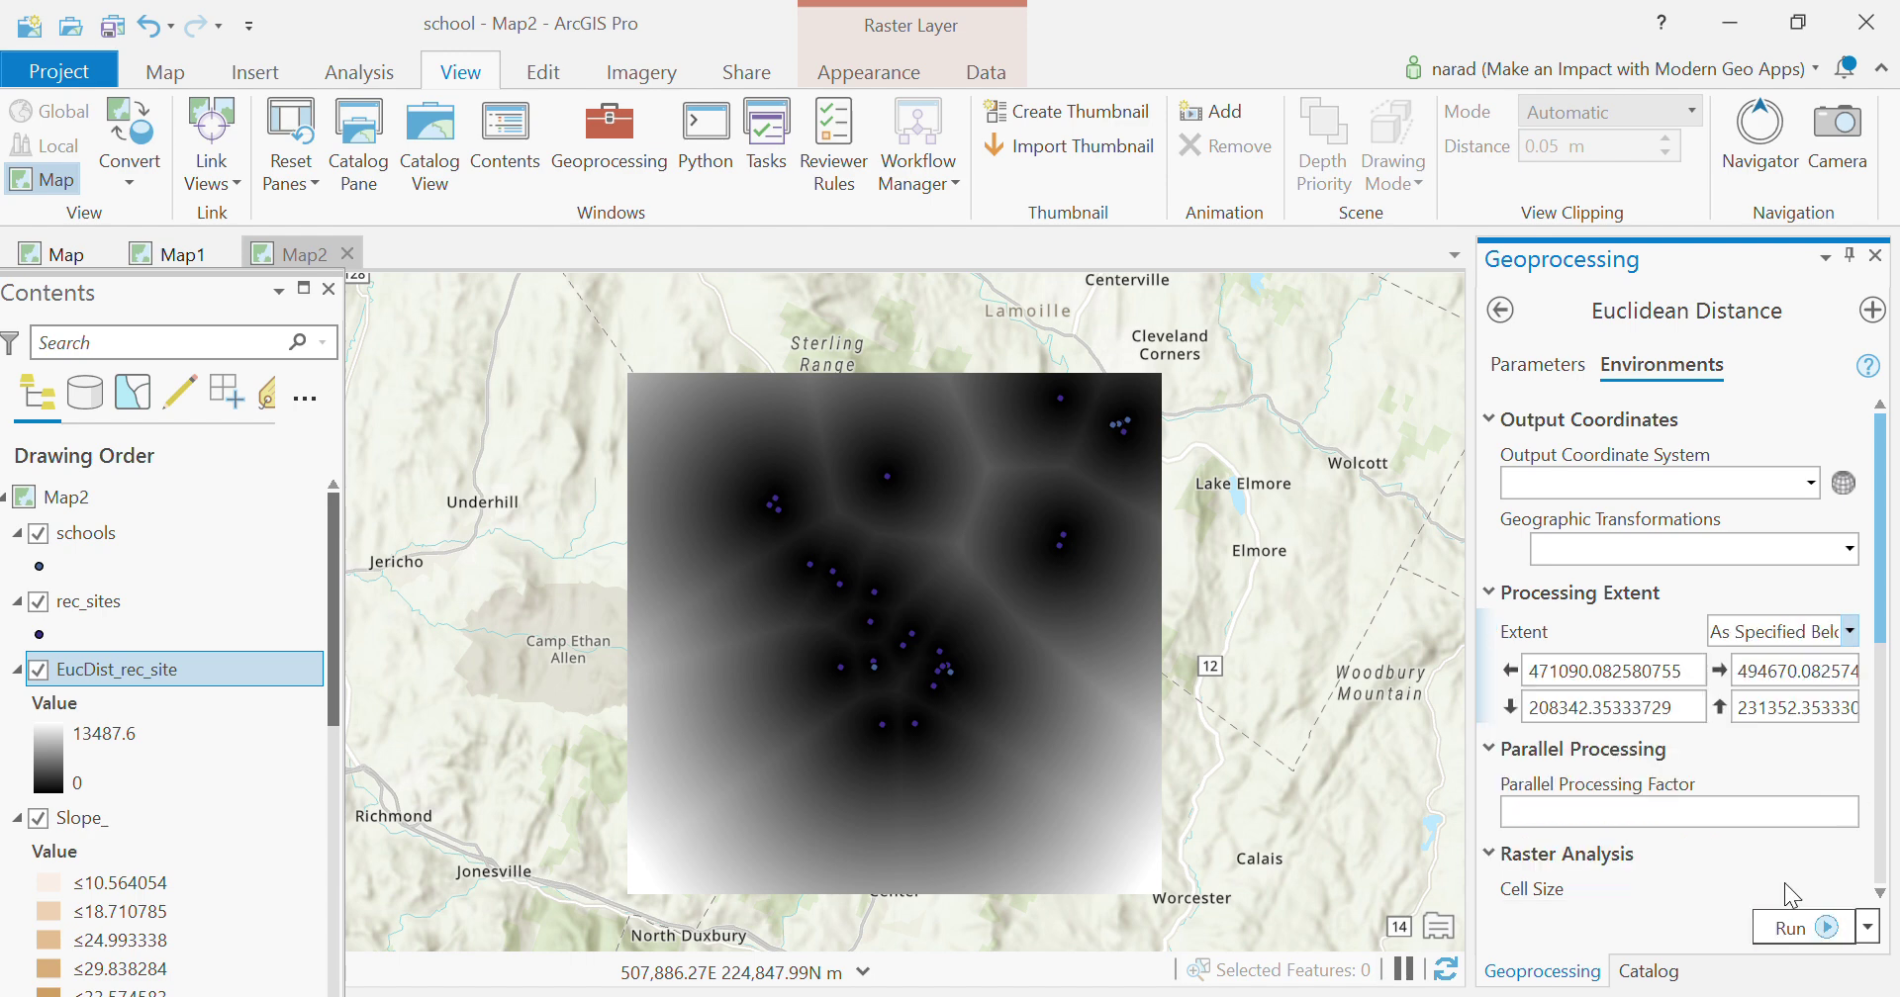
scroll(1780, 801, down, 2)
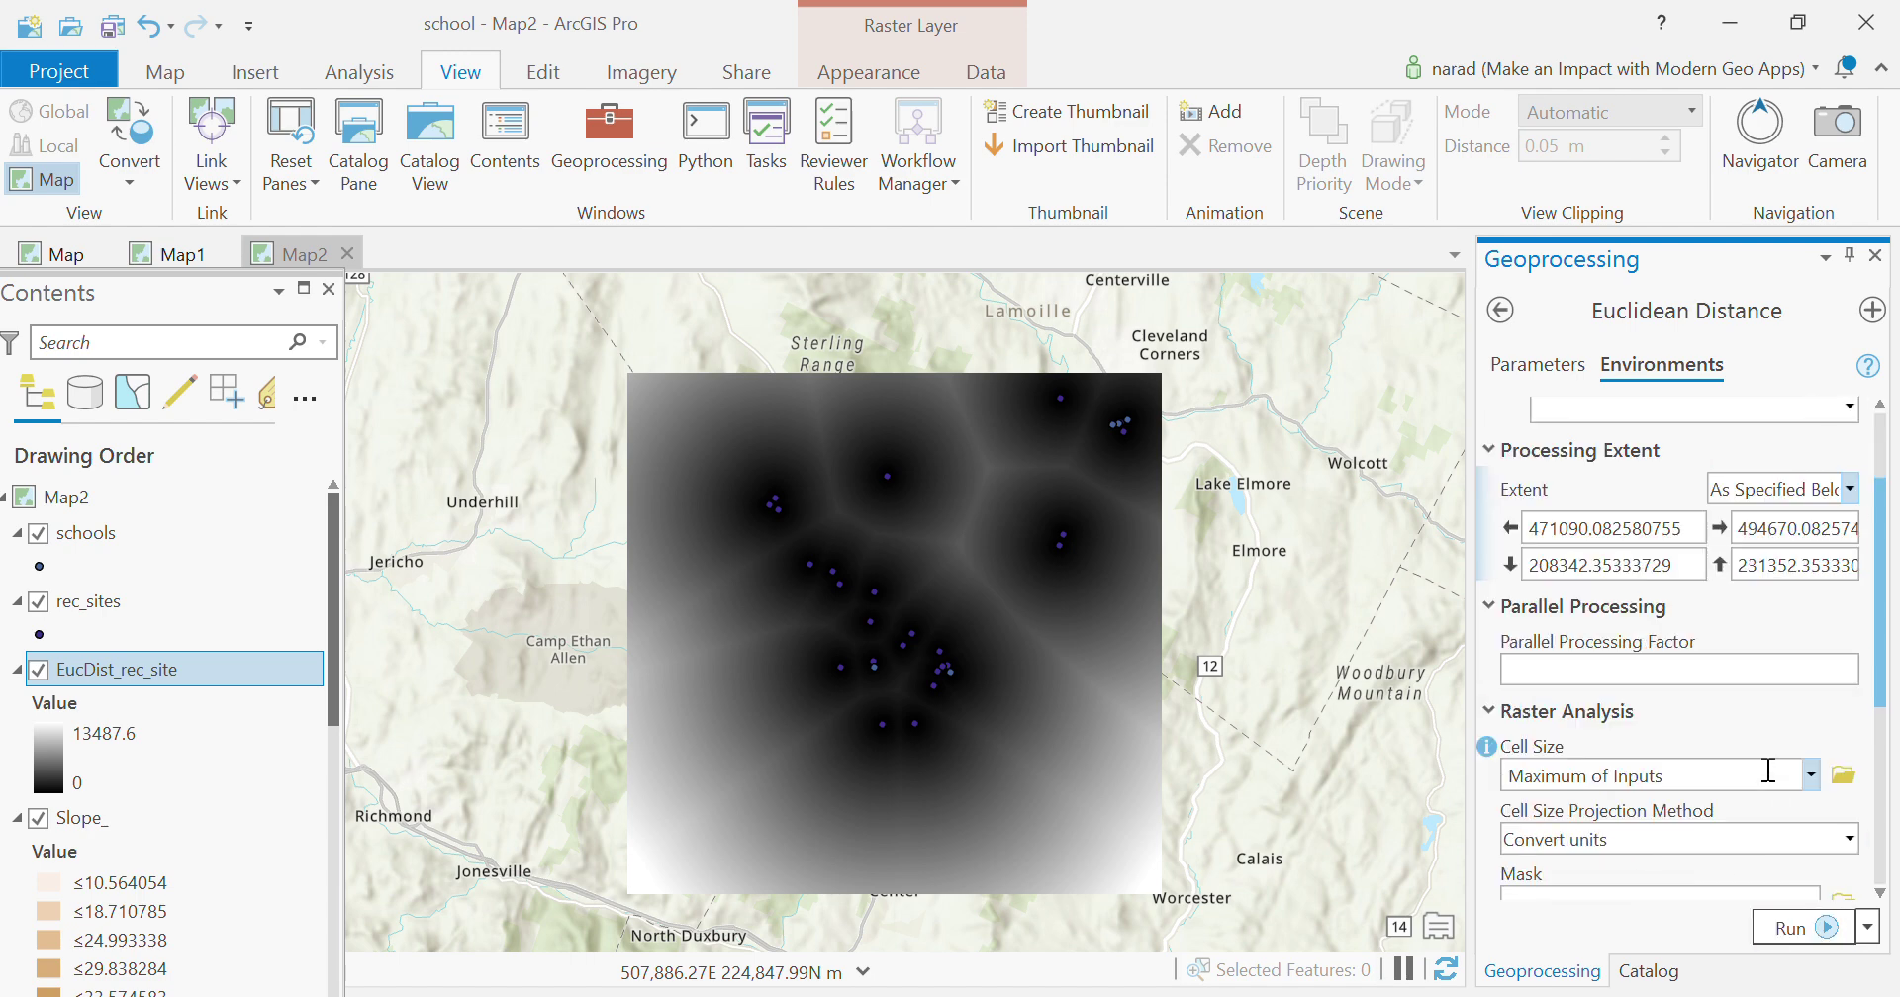
scroll(1839, 871, down, 2)
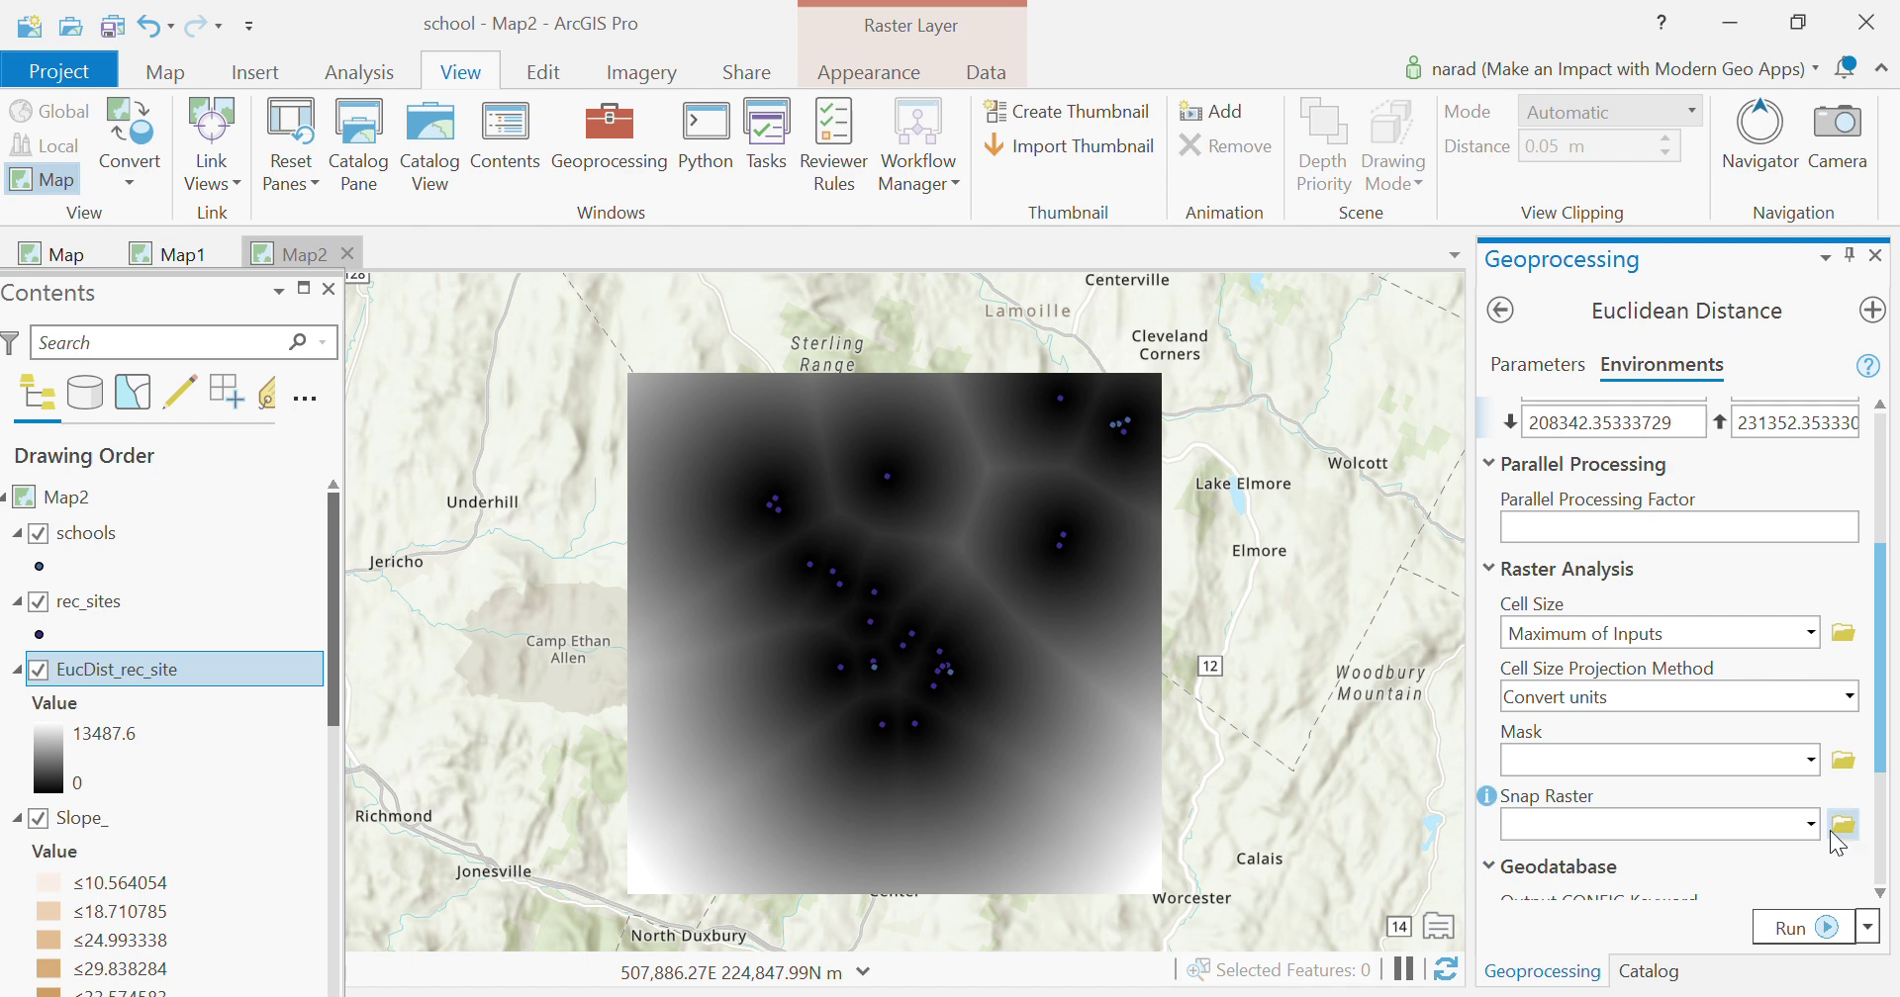
click(1811, 761)
click(1596, 931)
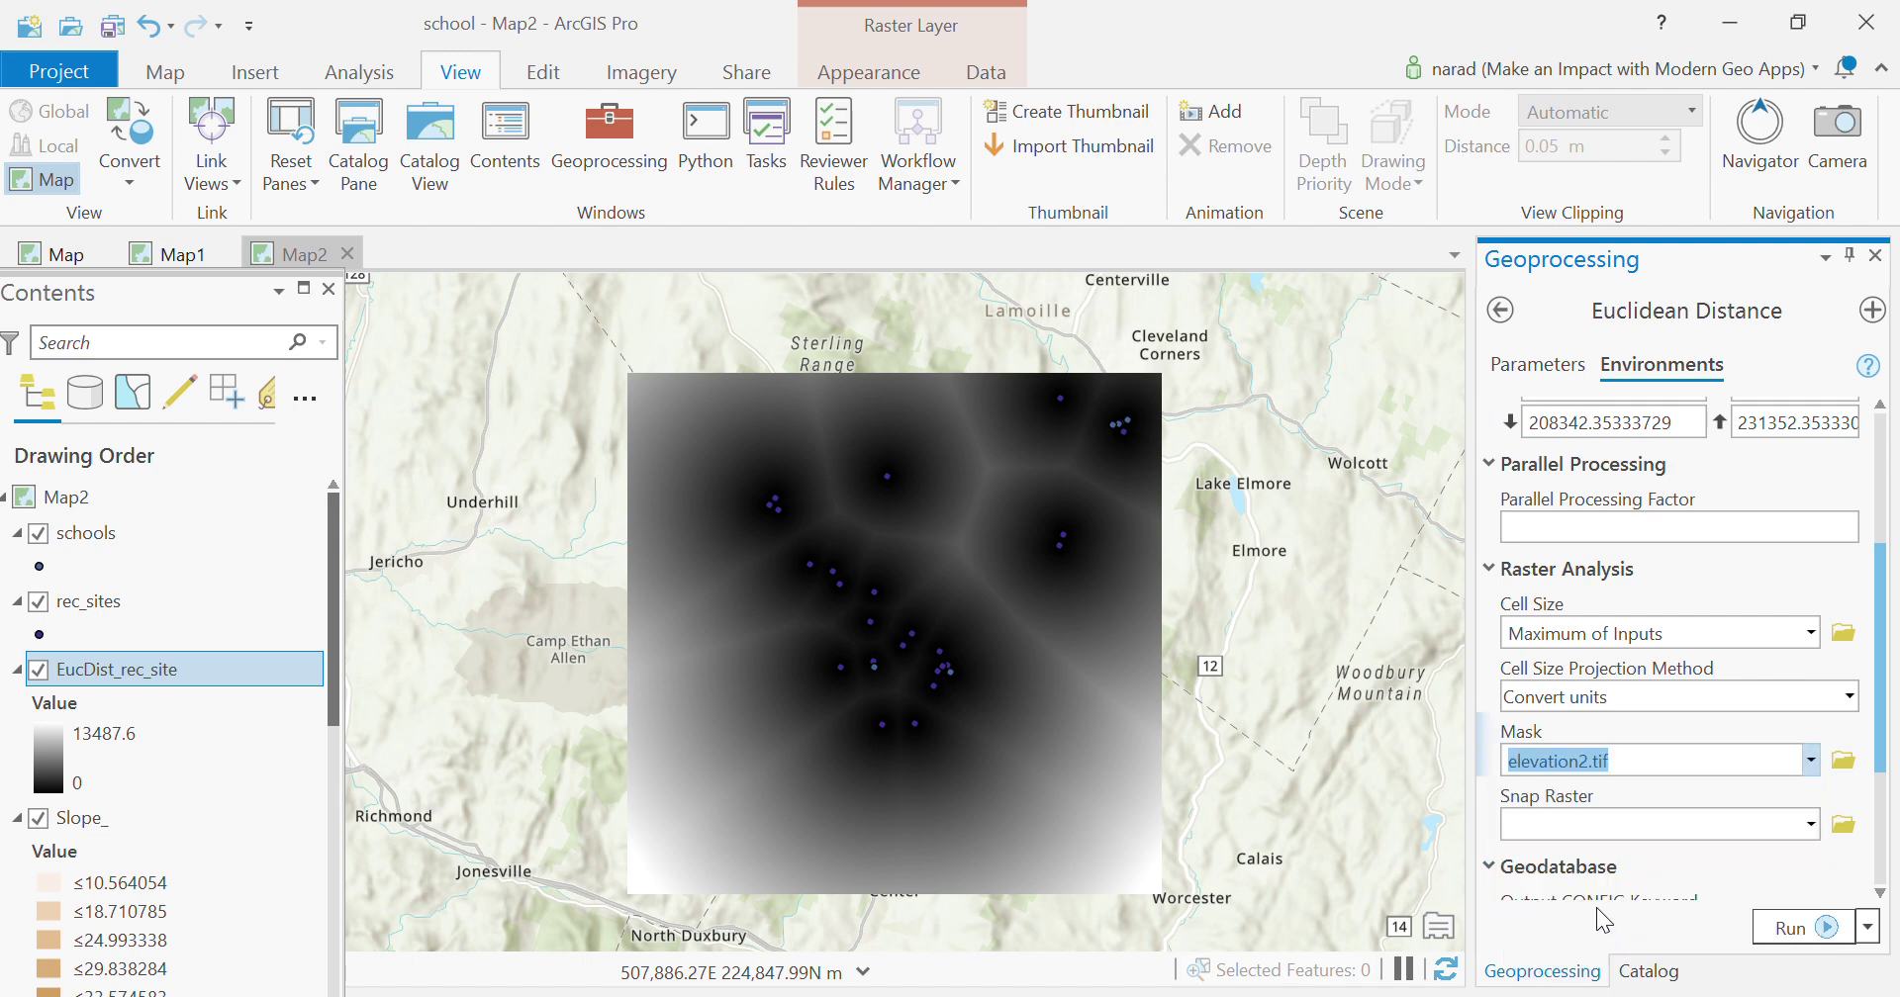
Step: Set the output cell size to 30, name the output distance raster EucDist_school and run Euclidean Distance
click(1538, 366)
drag(1709, 677, 1445, 724)
text(30)
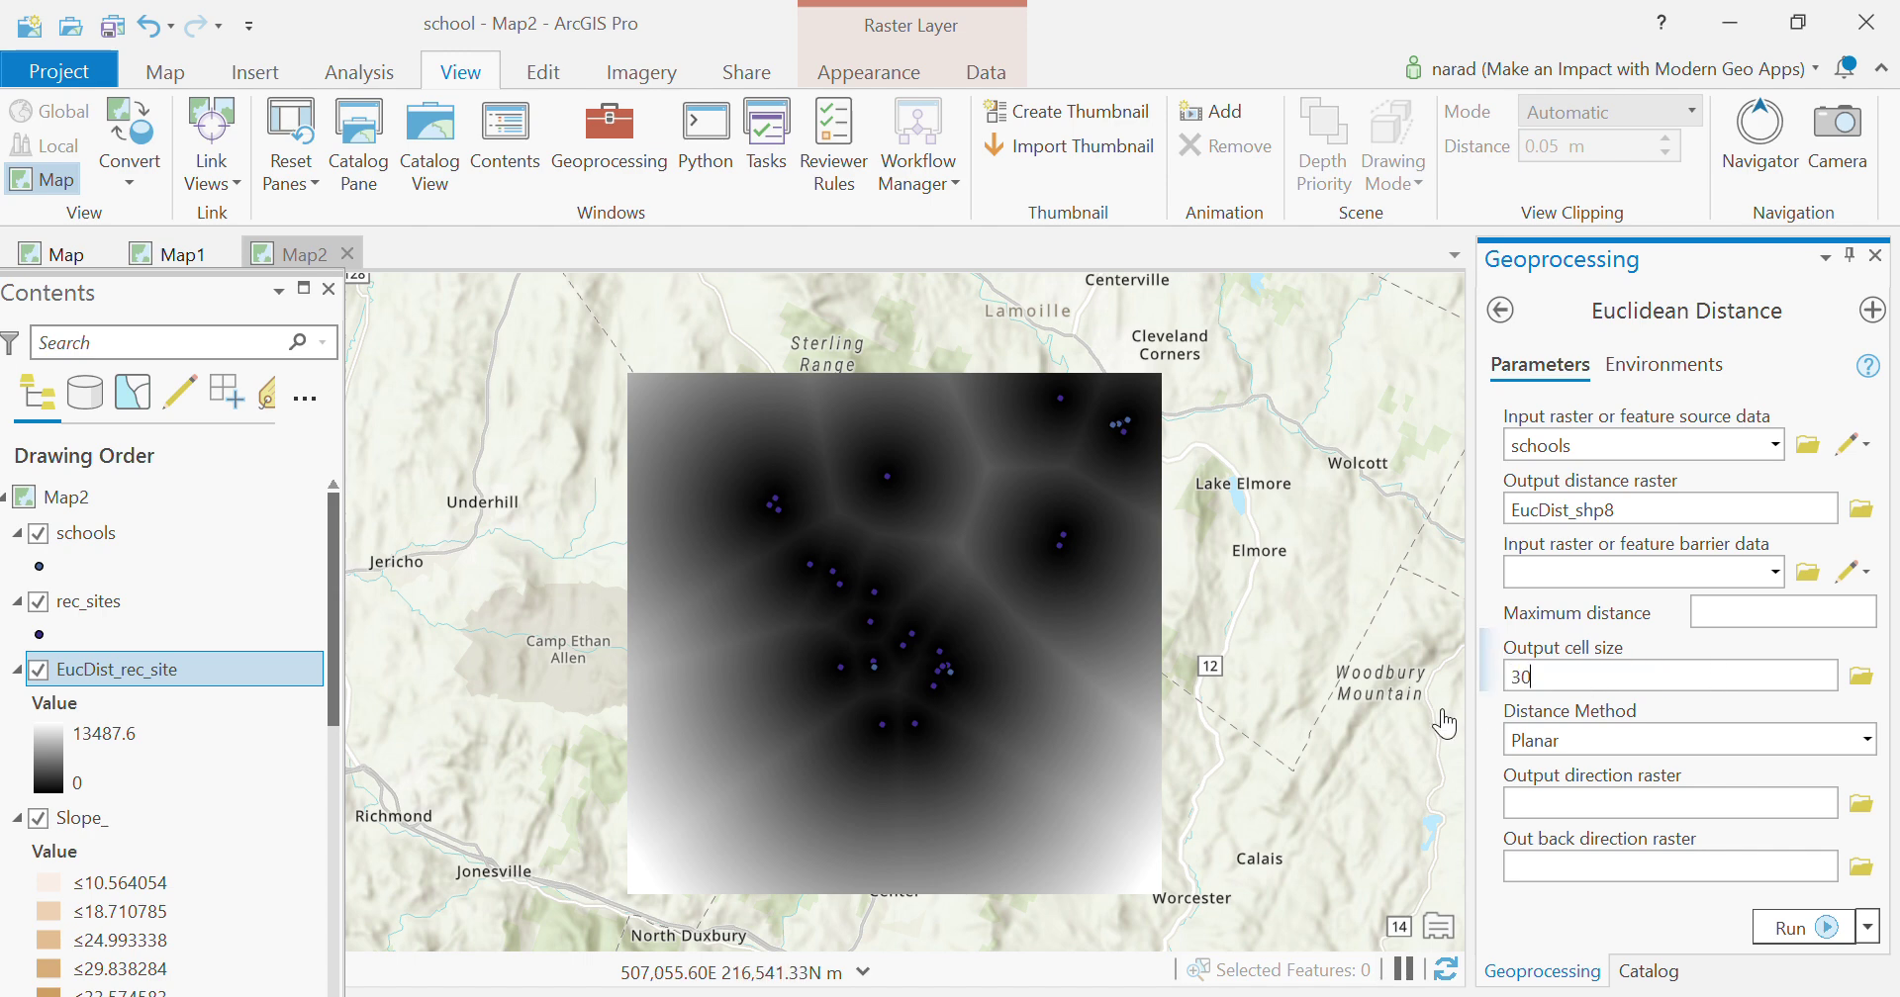
click(1742, 511)
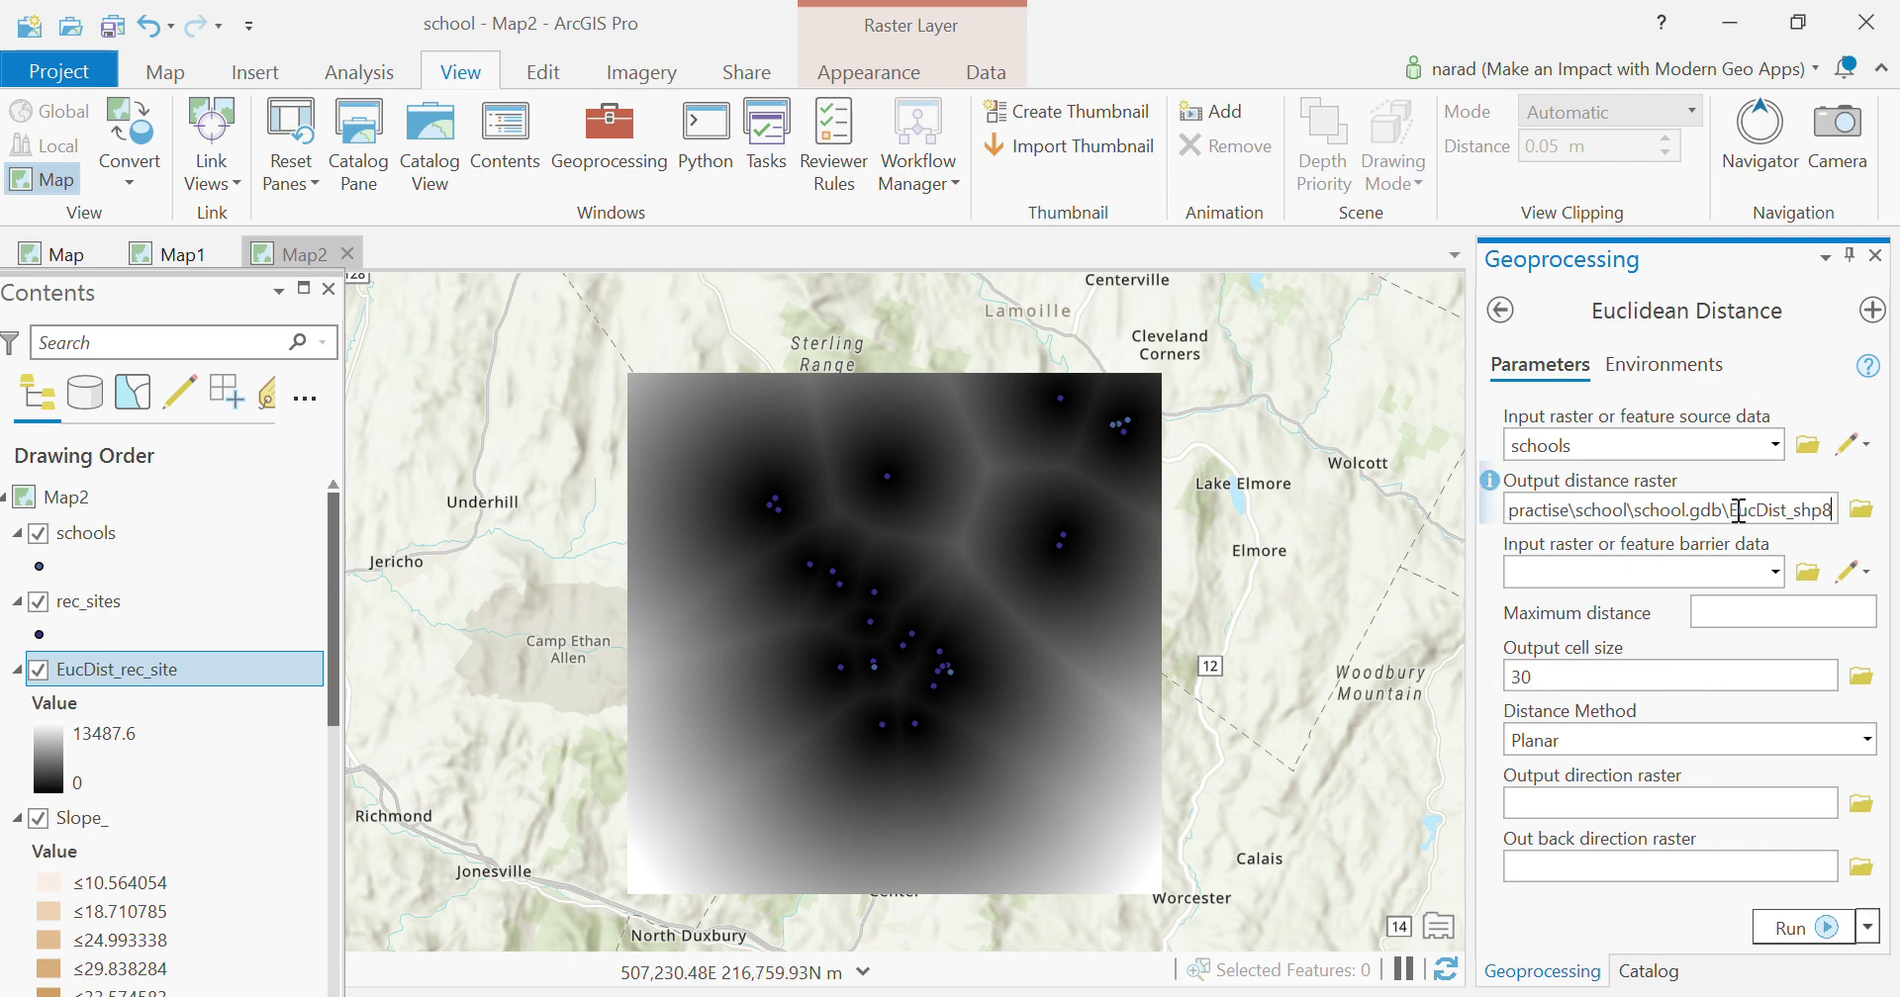
key(BackSpace)
key(BackSpace)
key(BackSpace)
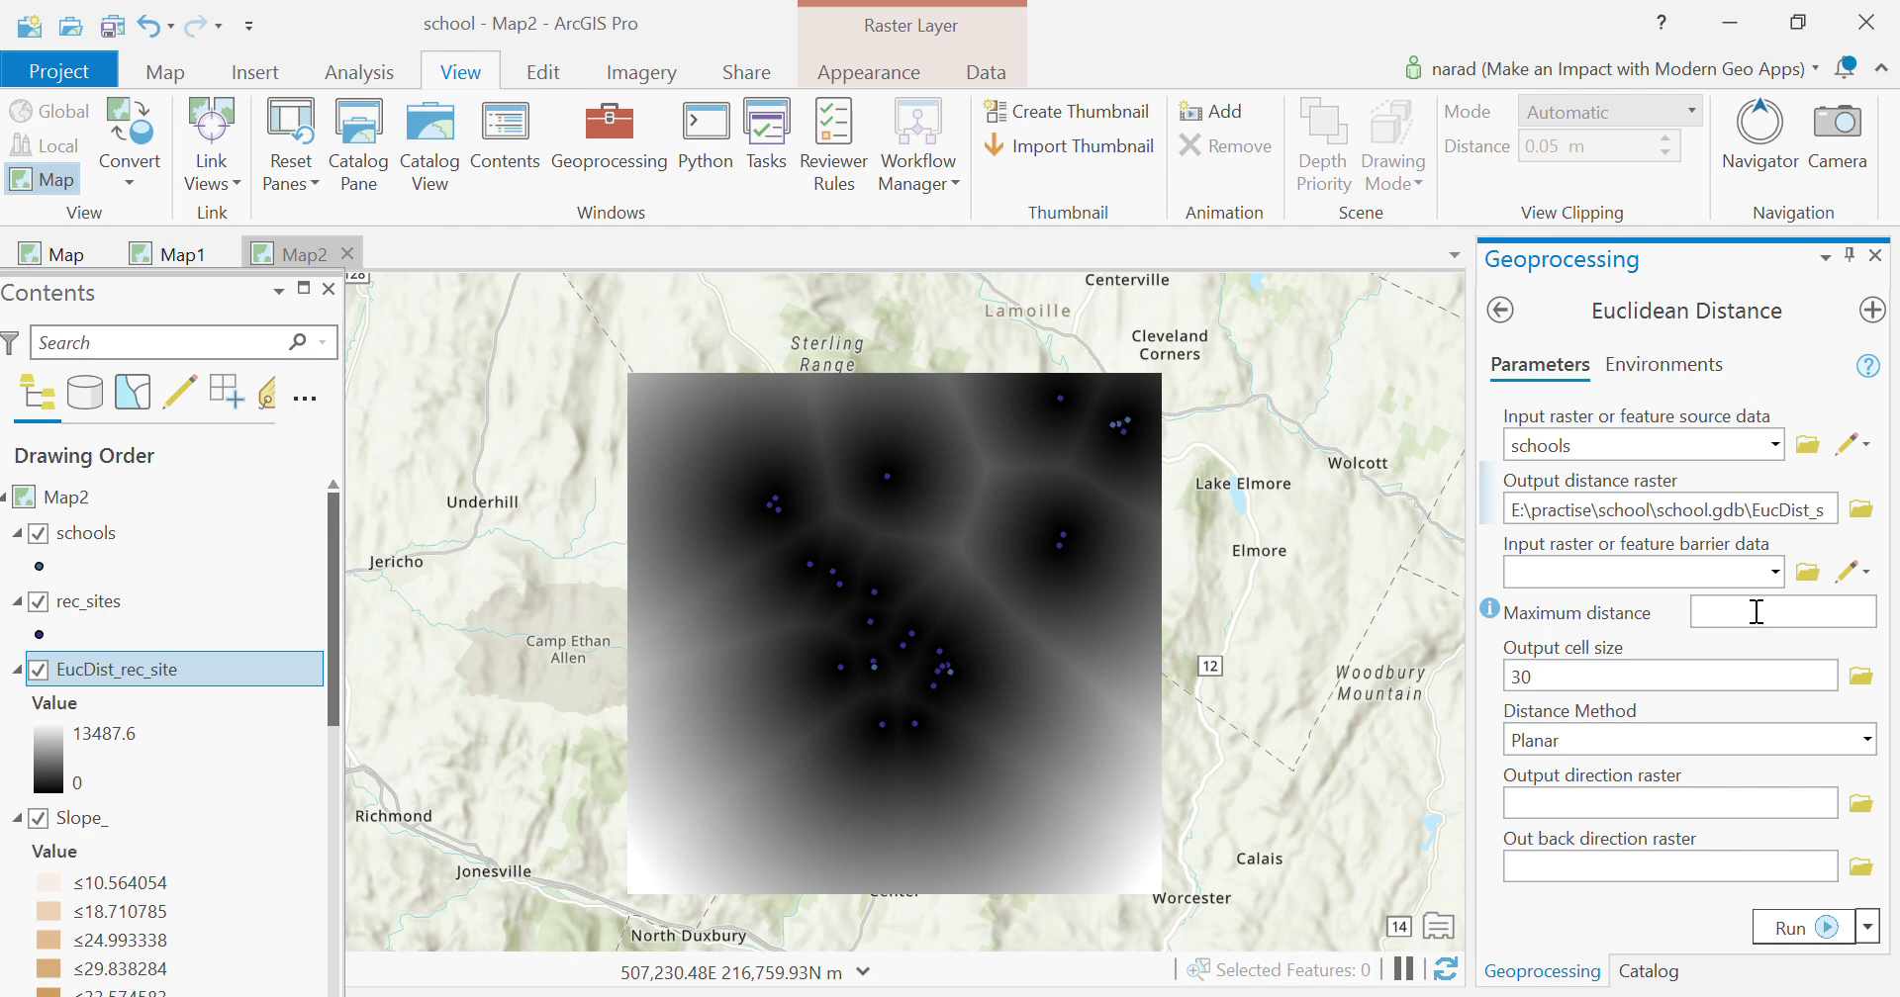
text(chool)
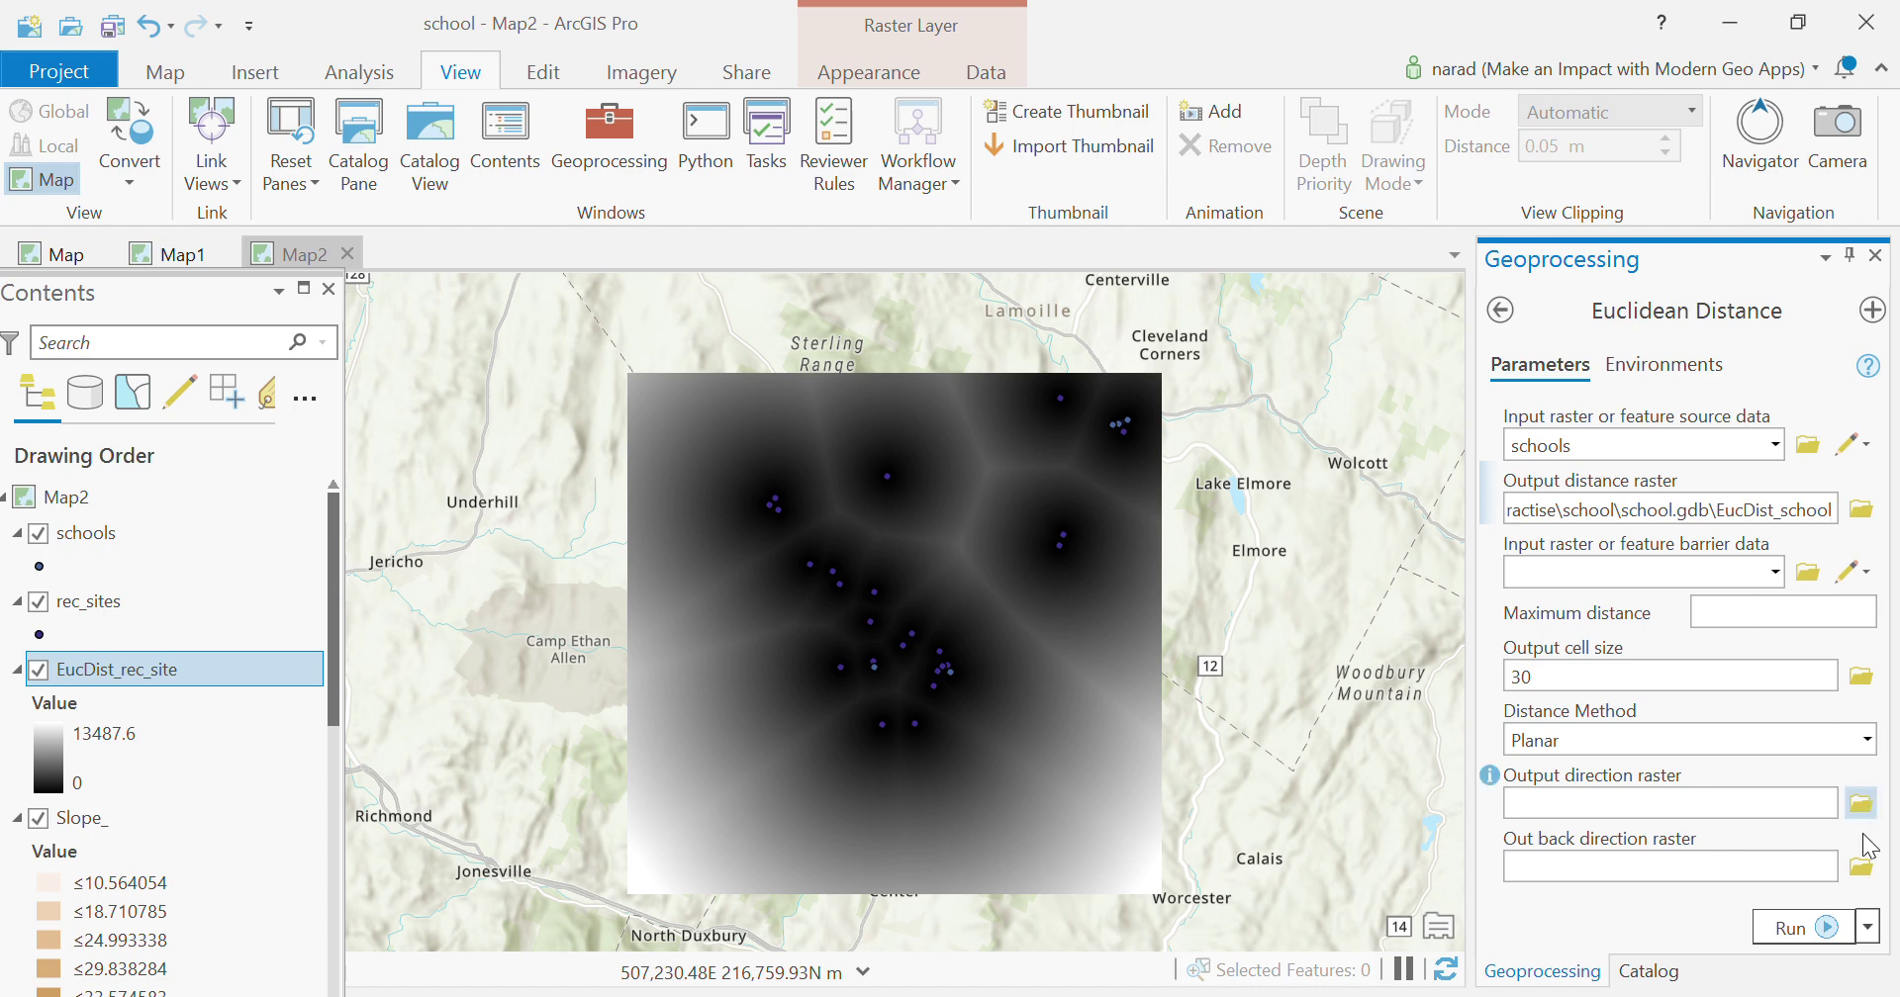
click(1789, 930)
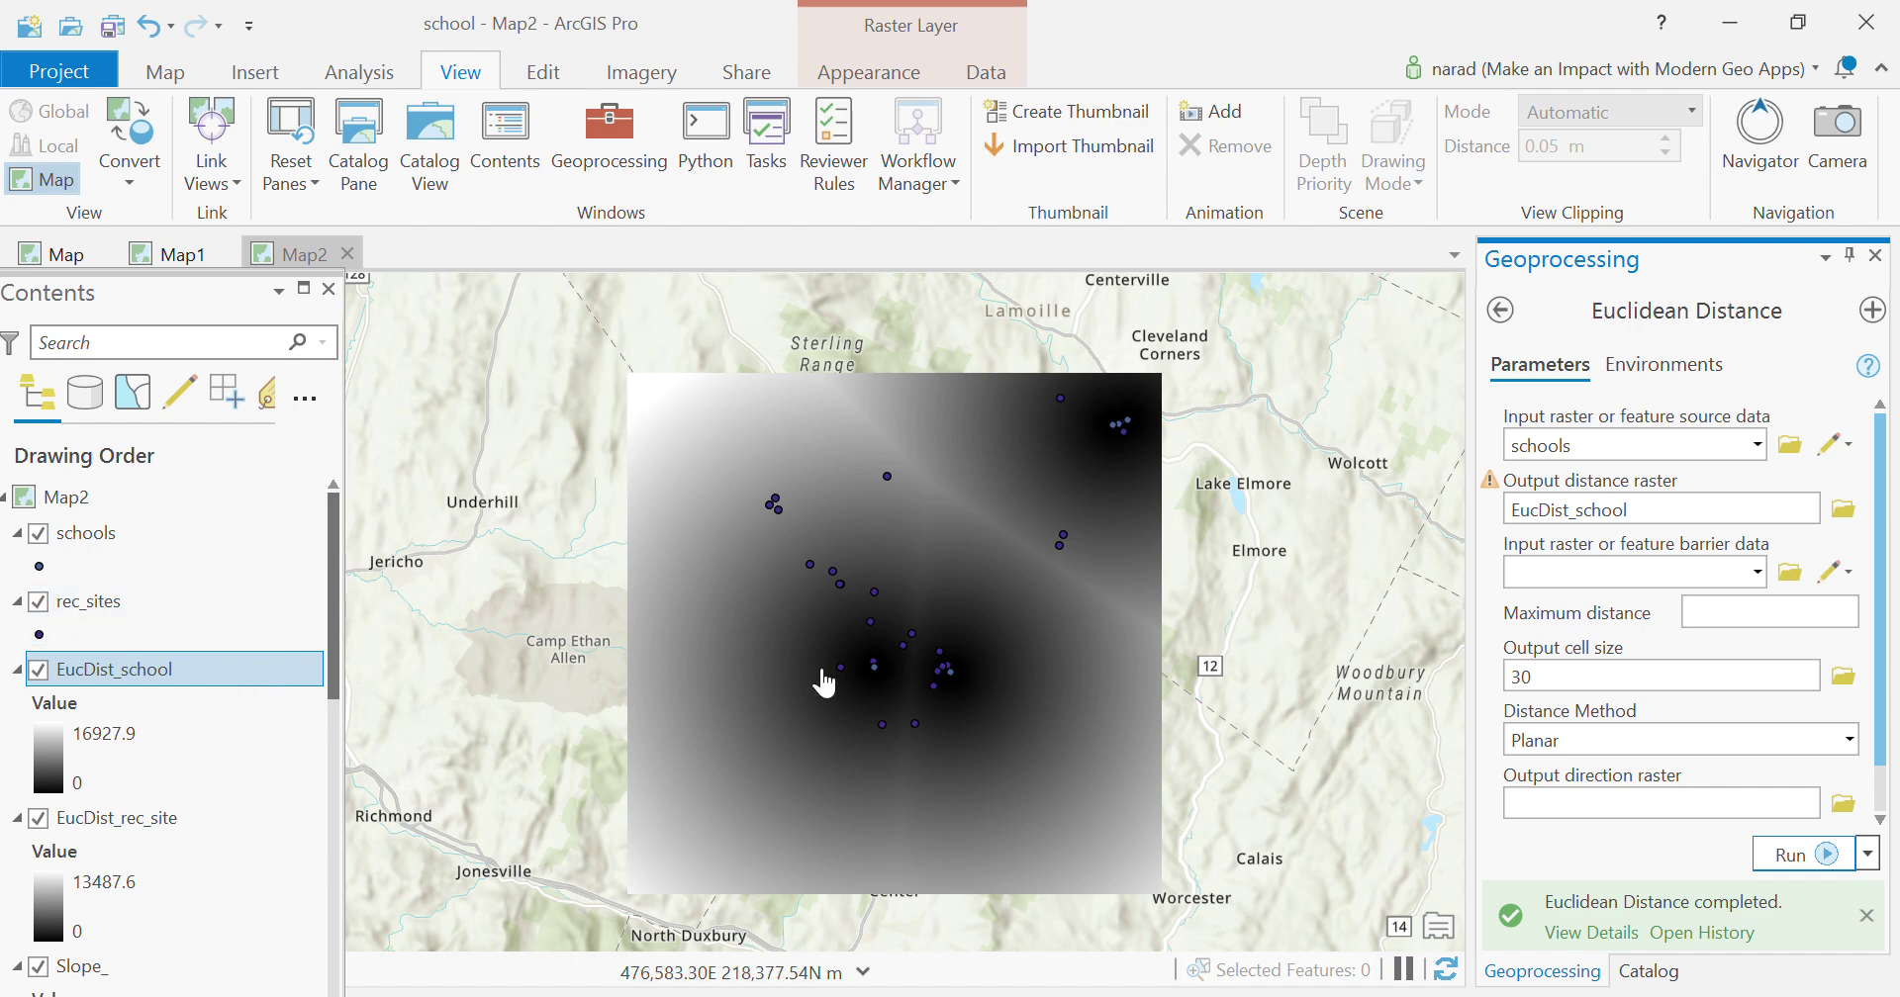
Step: Open the Spatial Analyst Reclassify tool and set EucDist_school as the input raster
click(622, 140)
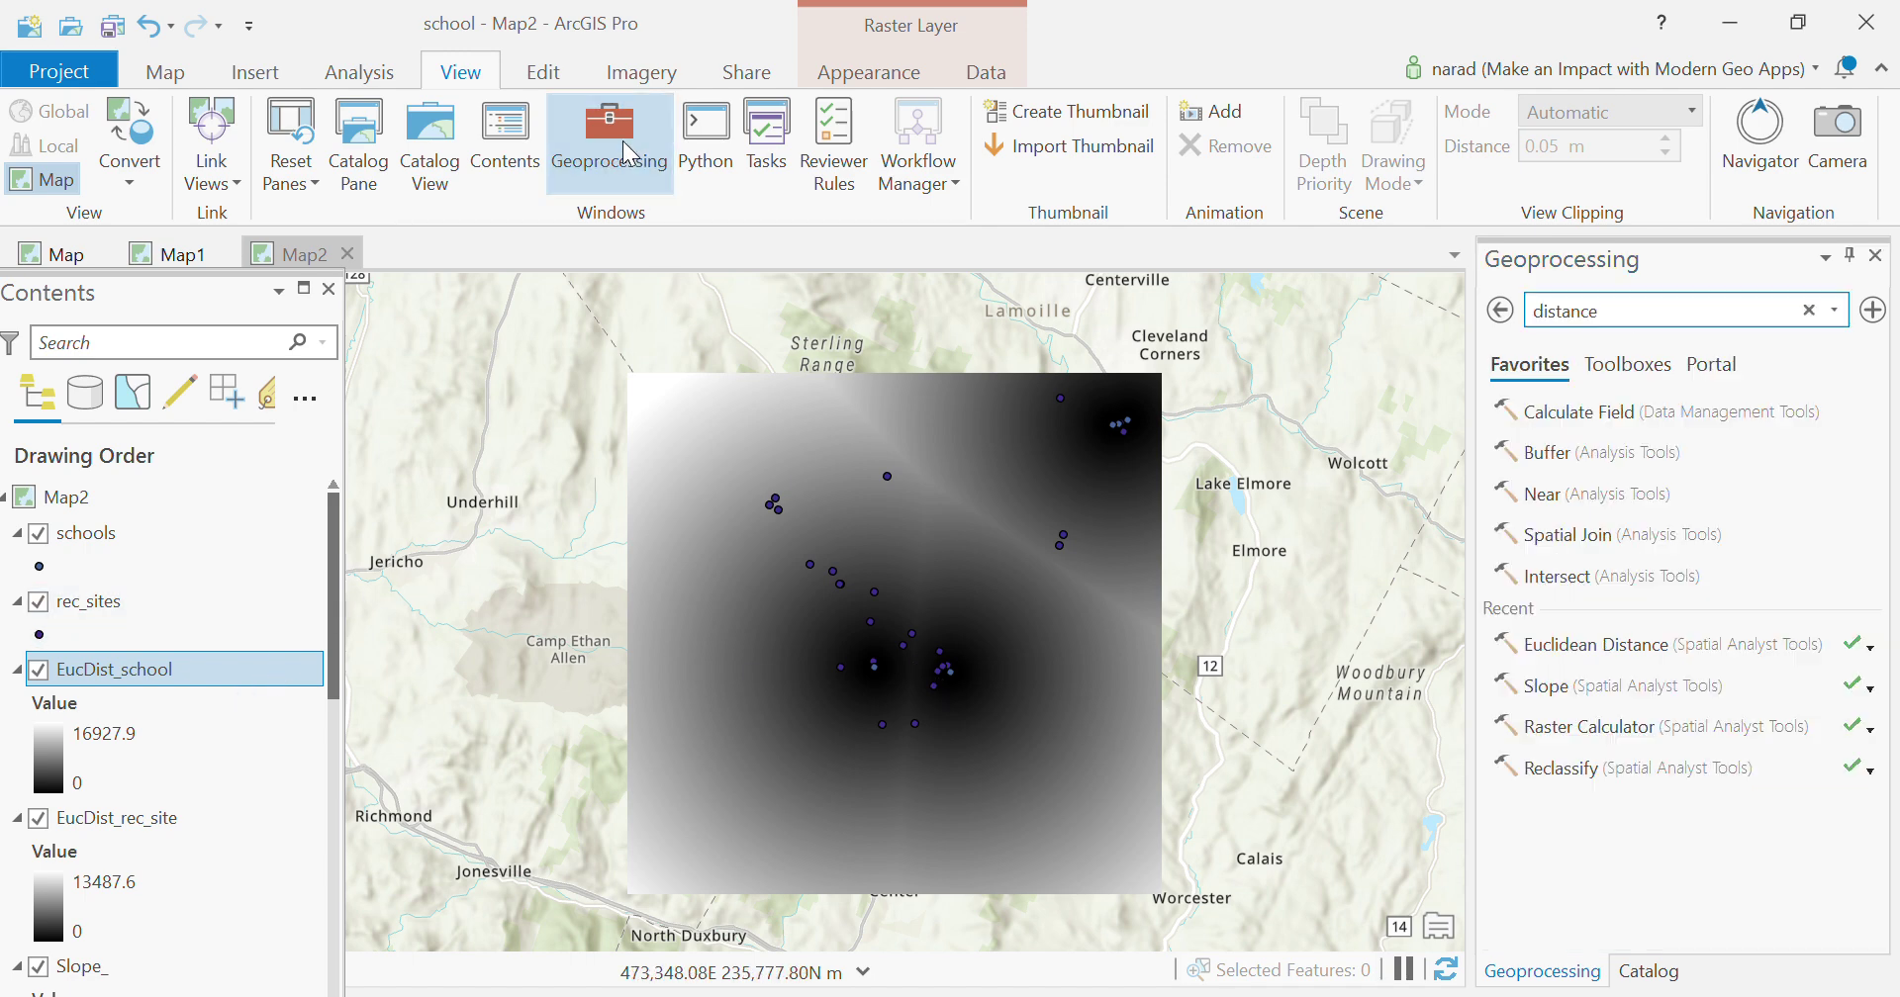
click(1809, 312)
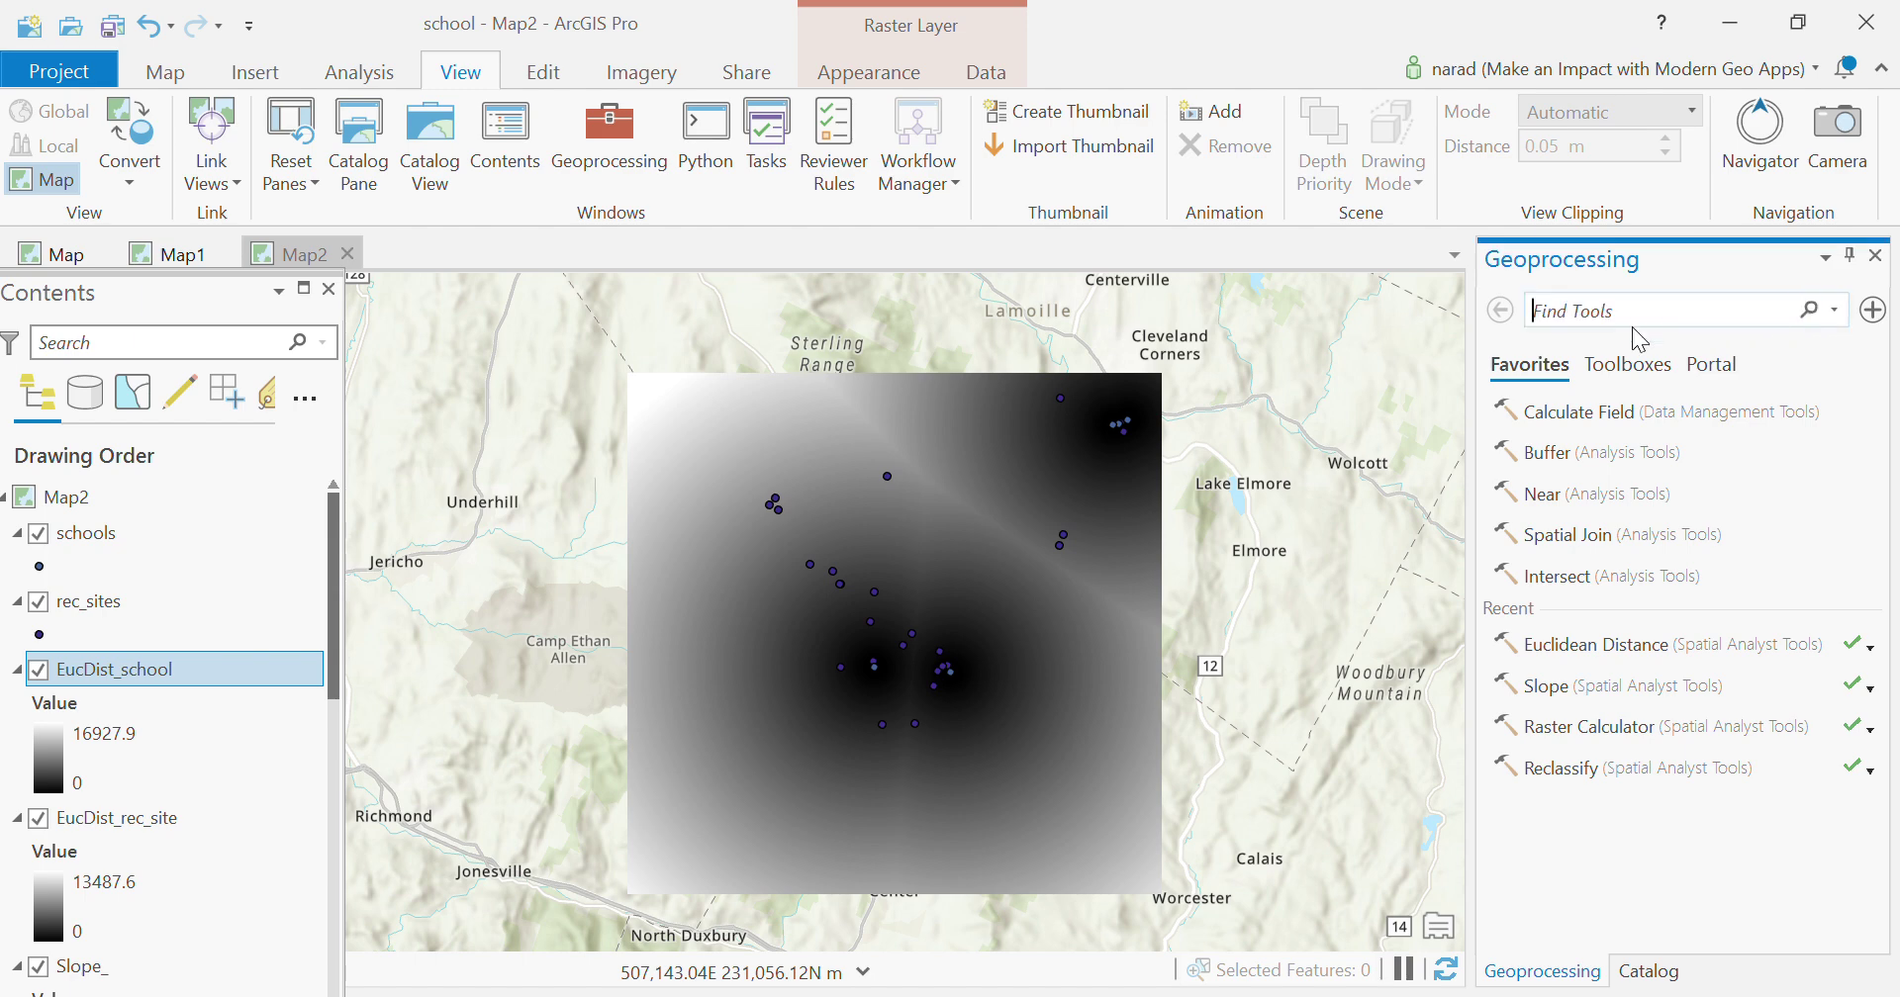
click(1564, 768)
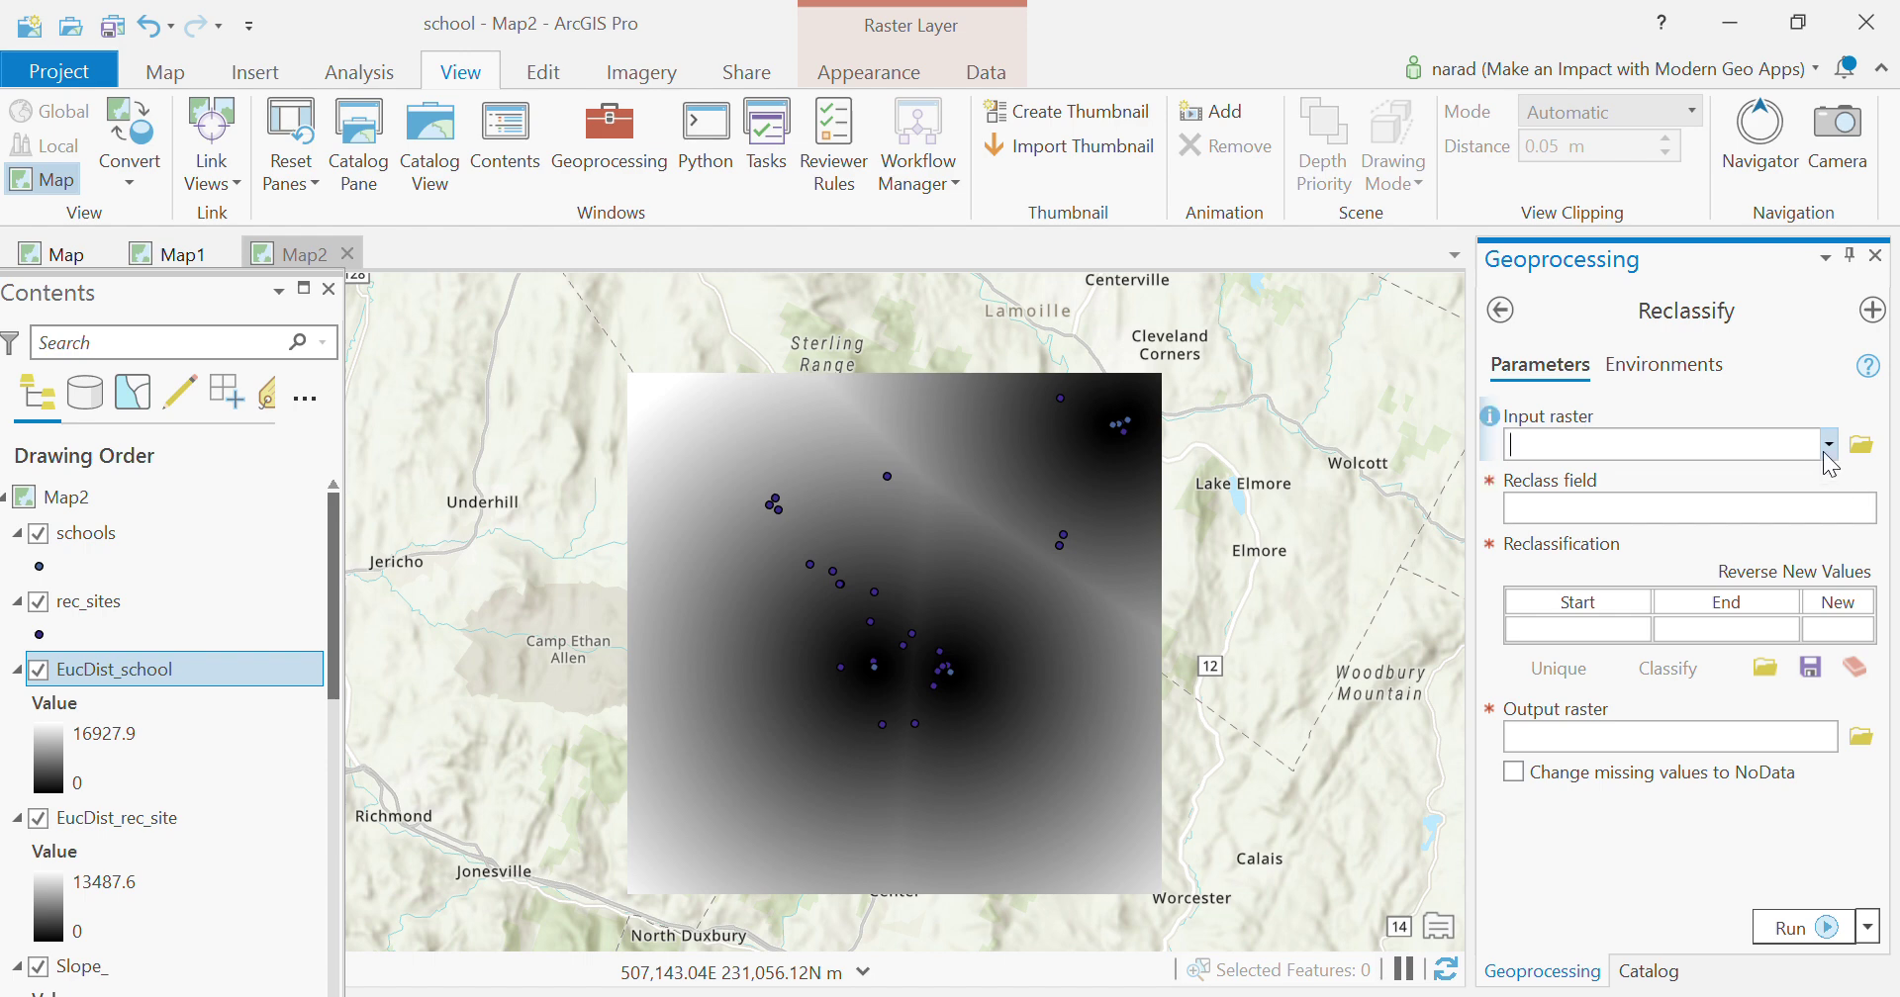
click(1830, 445)
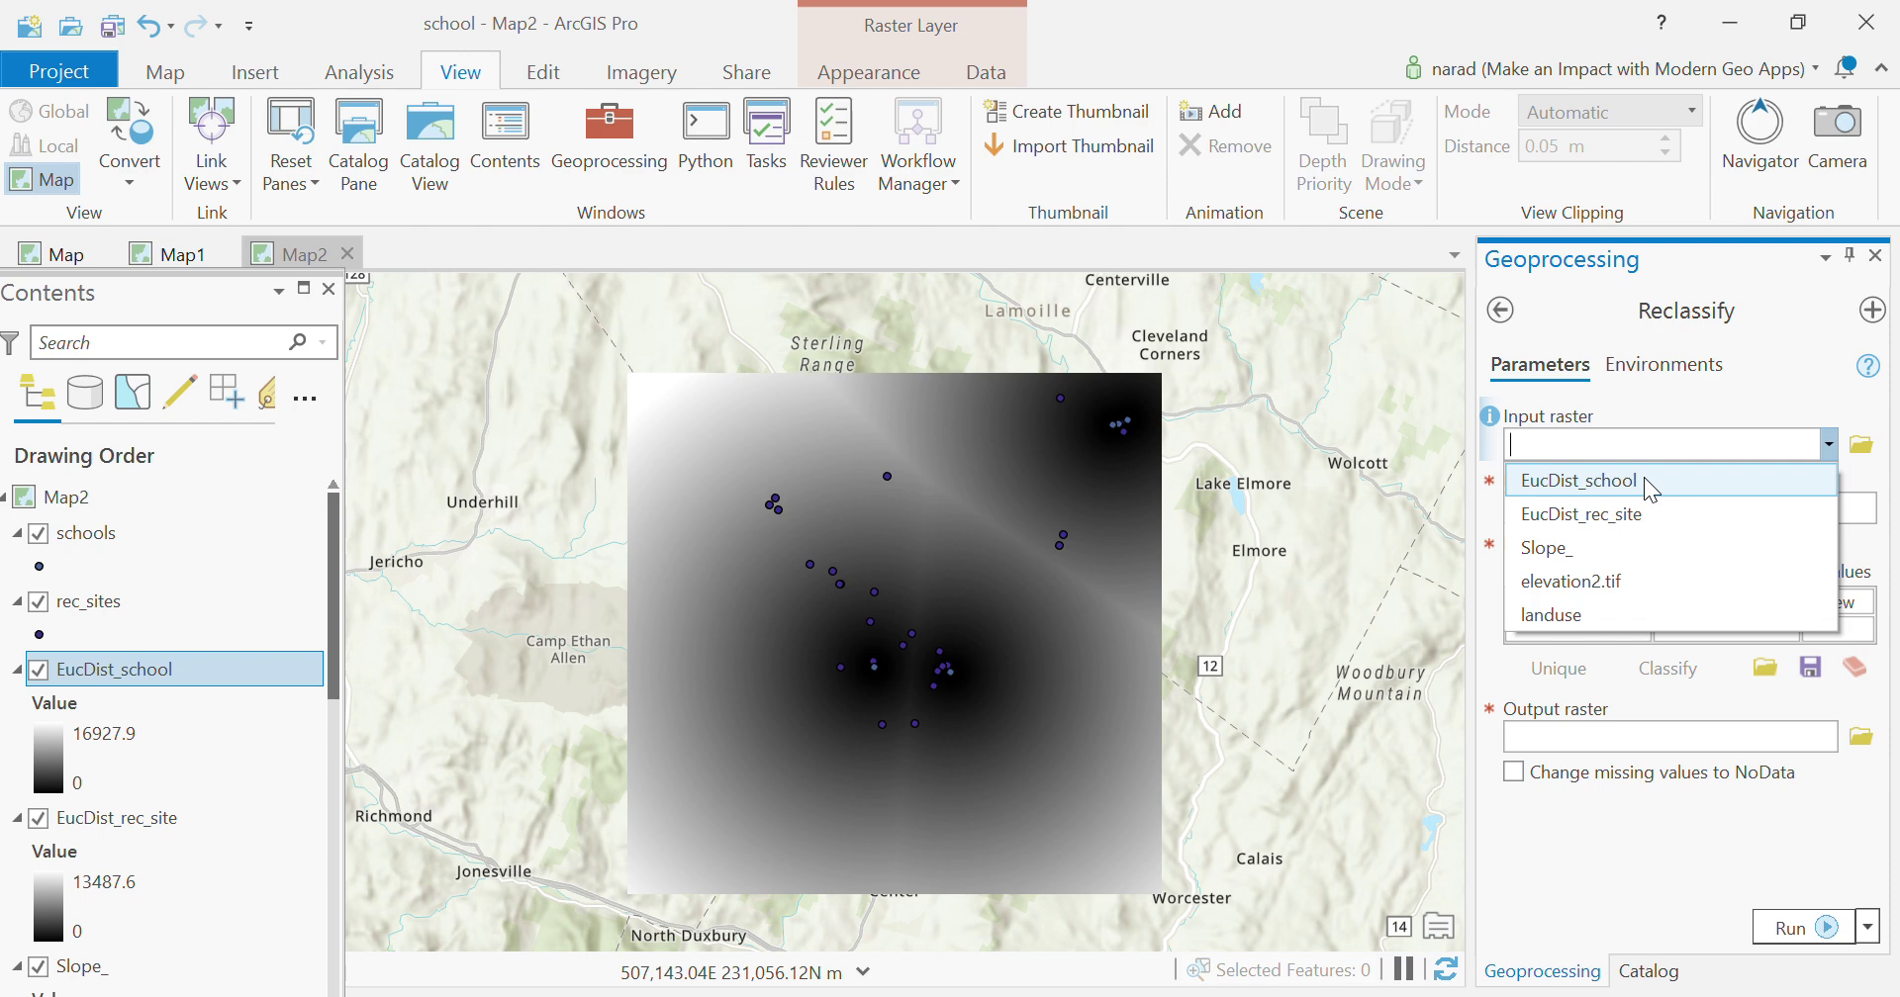
click(796, 54)
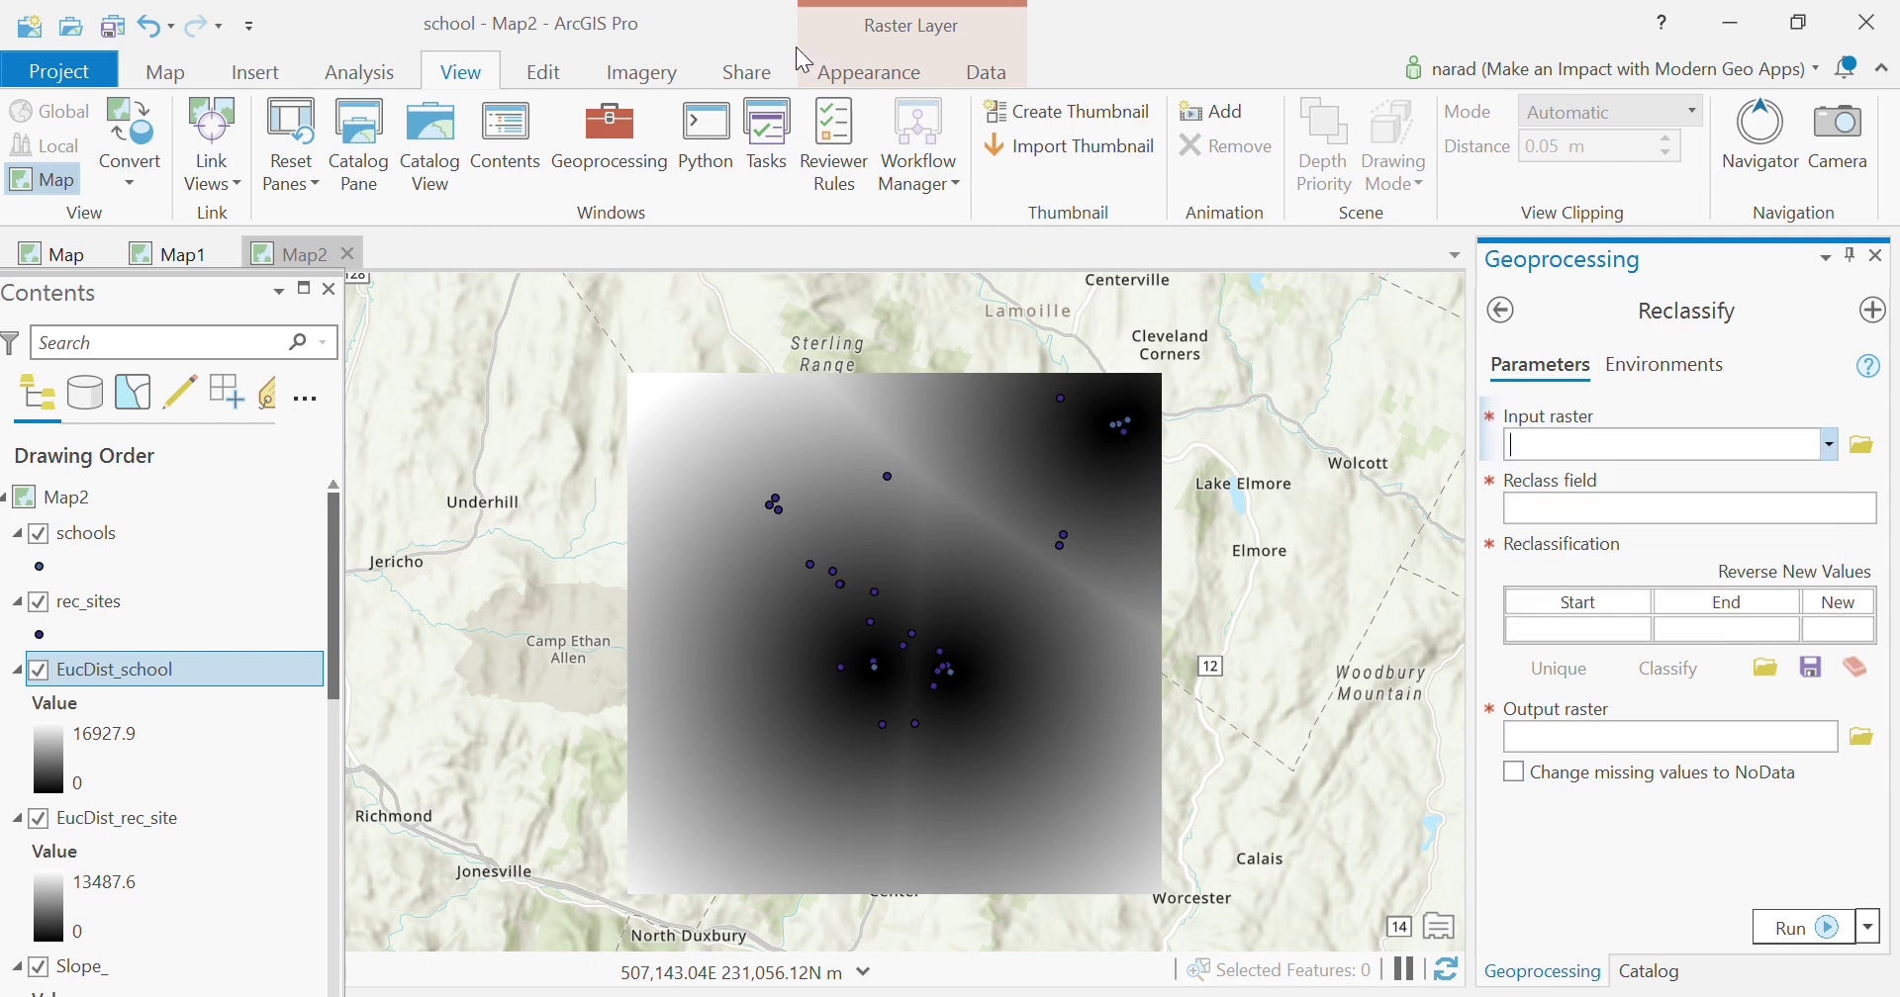
click(1828, 445)
click(1690, 483)
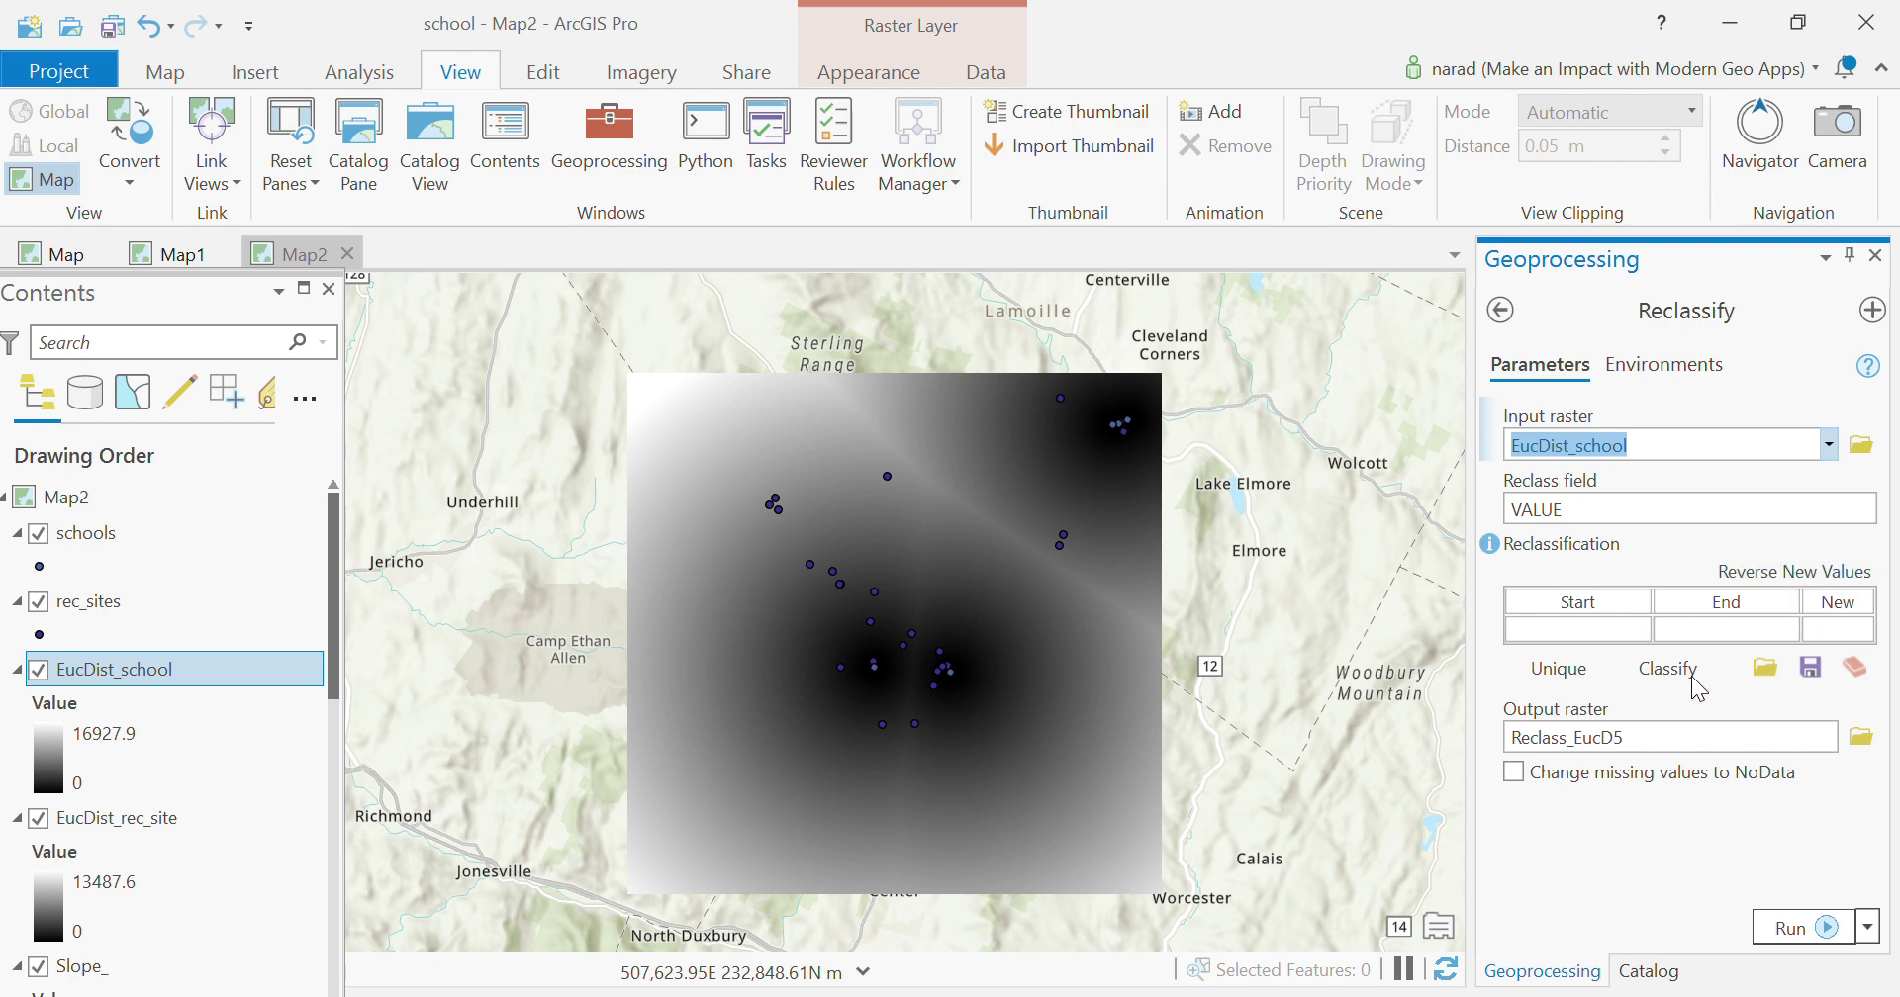
Step: Classify the EucDist_school values into 10 equal-interval classes
click(1683, 671)
drag(967, 497, 877, 512)
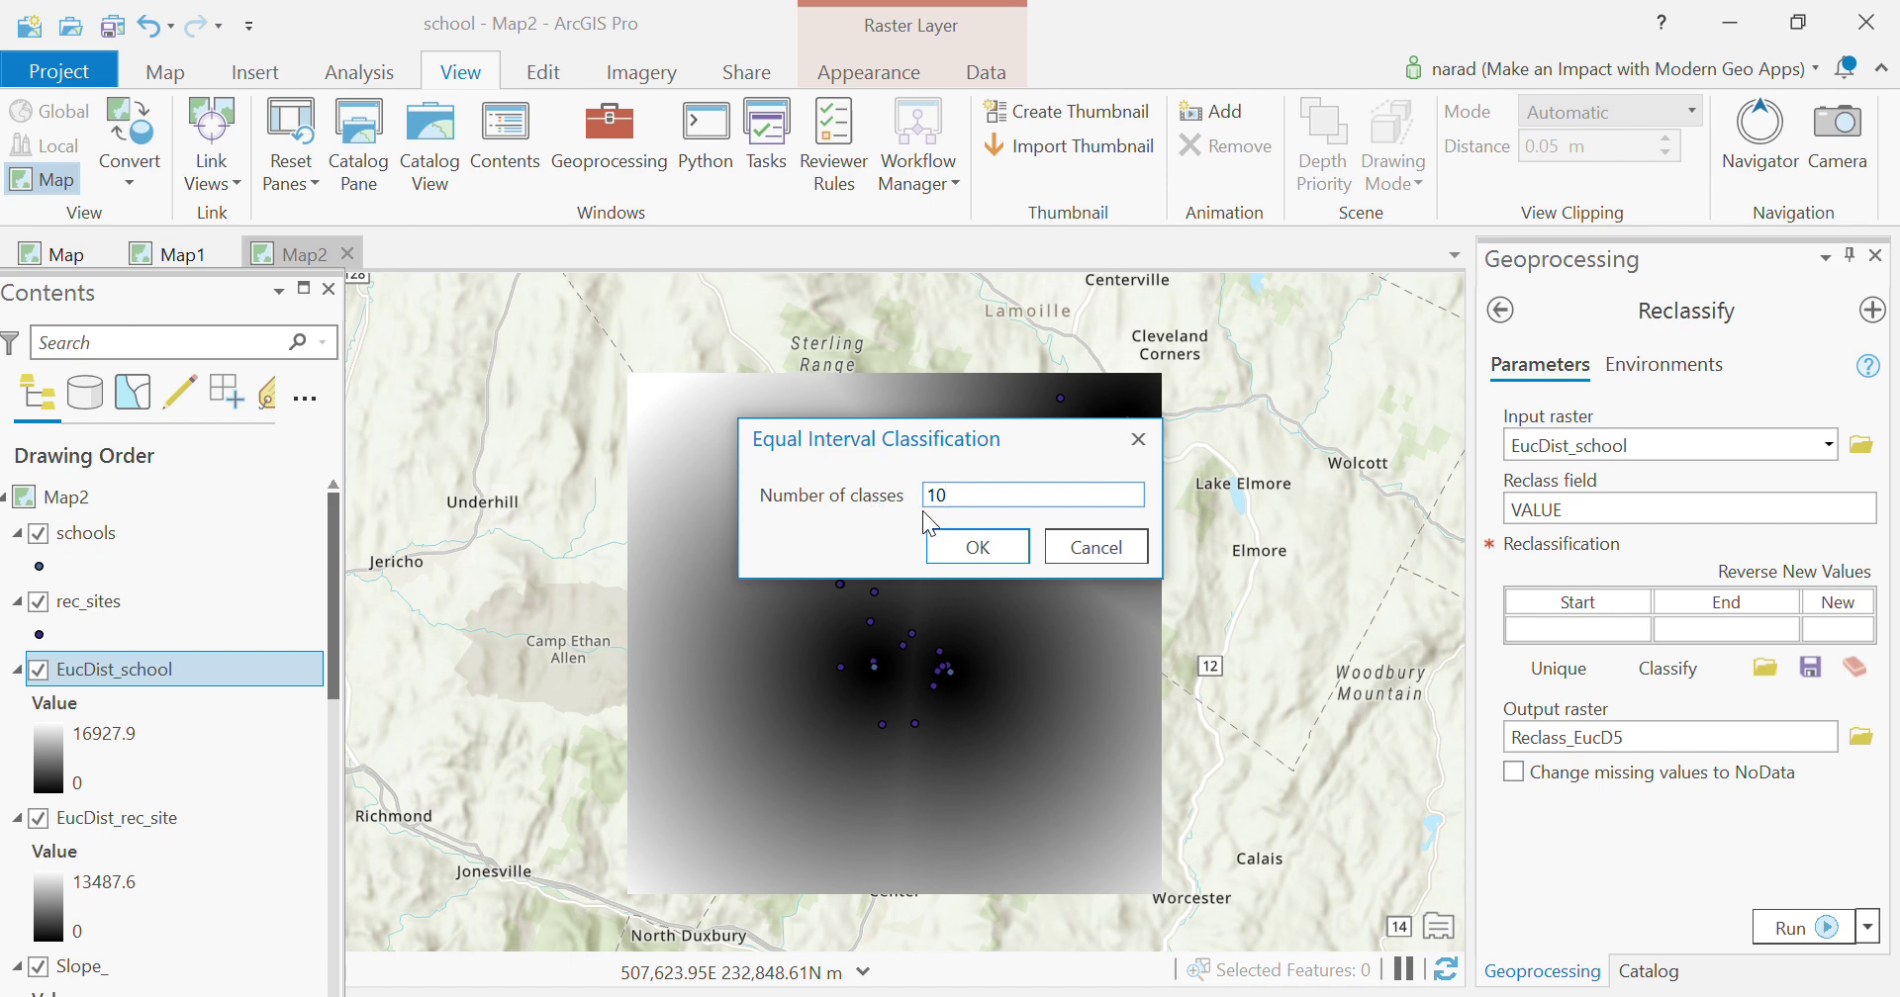
click(953, 545)
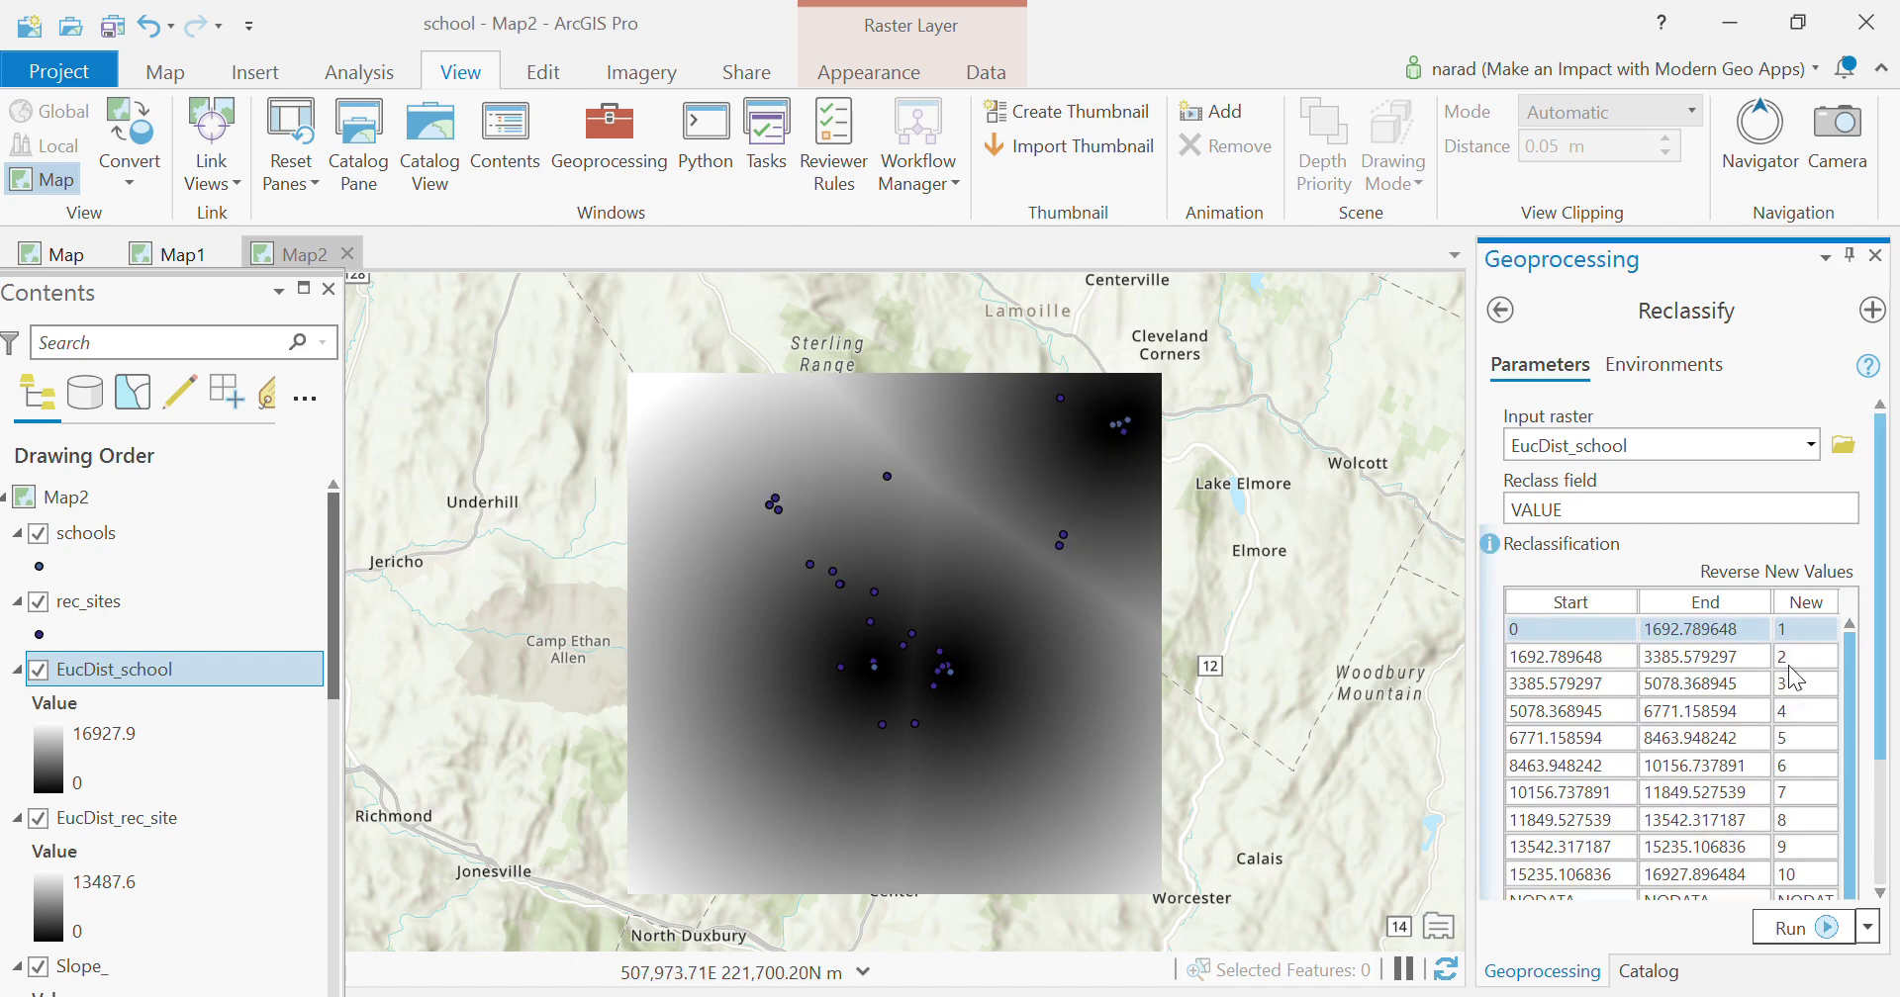
Step: Name the output raster Reclass_school and run Reclassify
drag(1880, 753, 1882, 892)
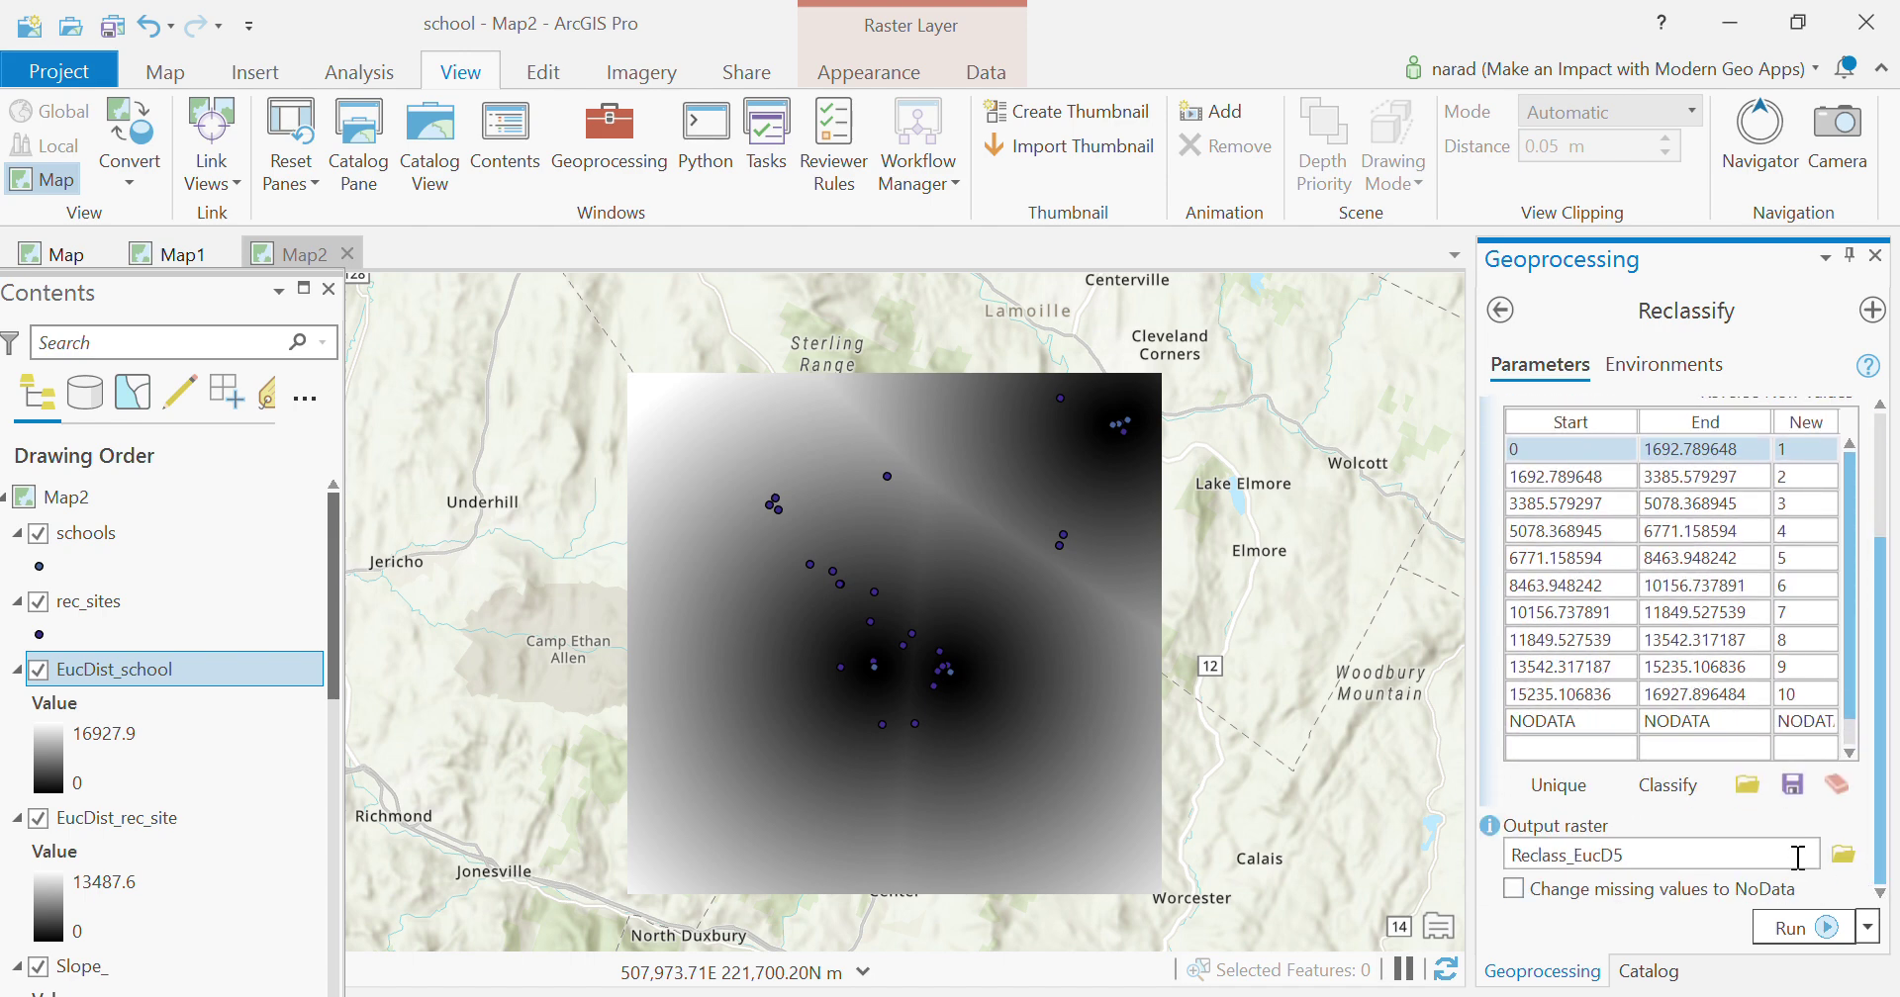
click(1798, 857)
key(BackSpace)
key(BackSpace)
key(BackSpace)
key(BackSpace)
key(BackSpace)
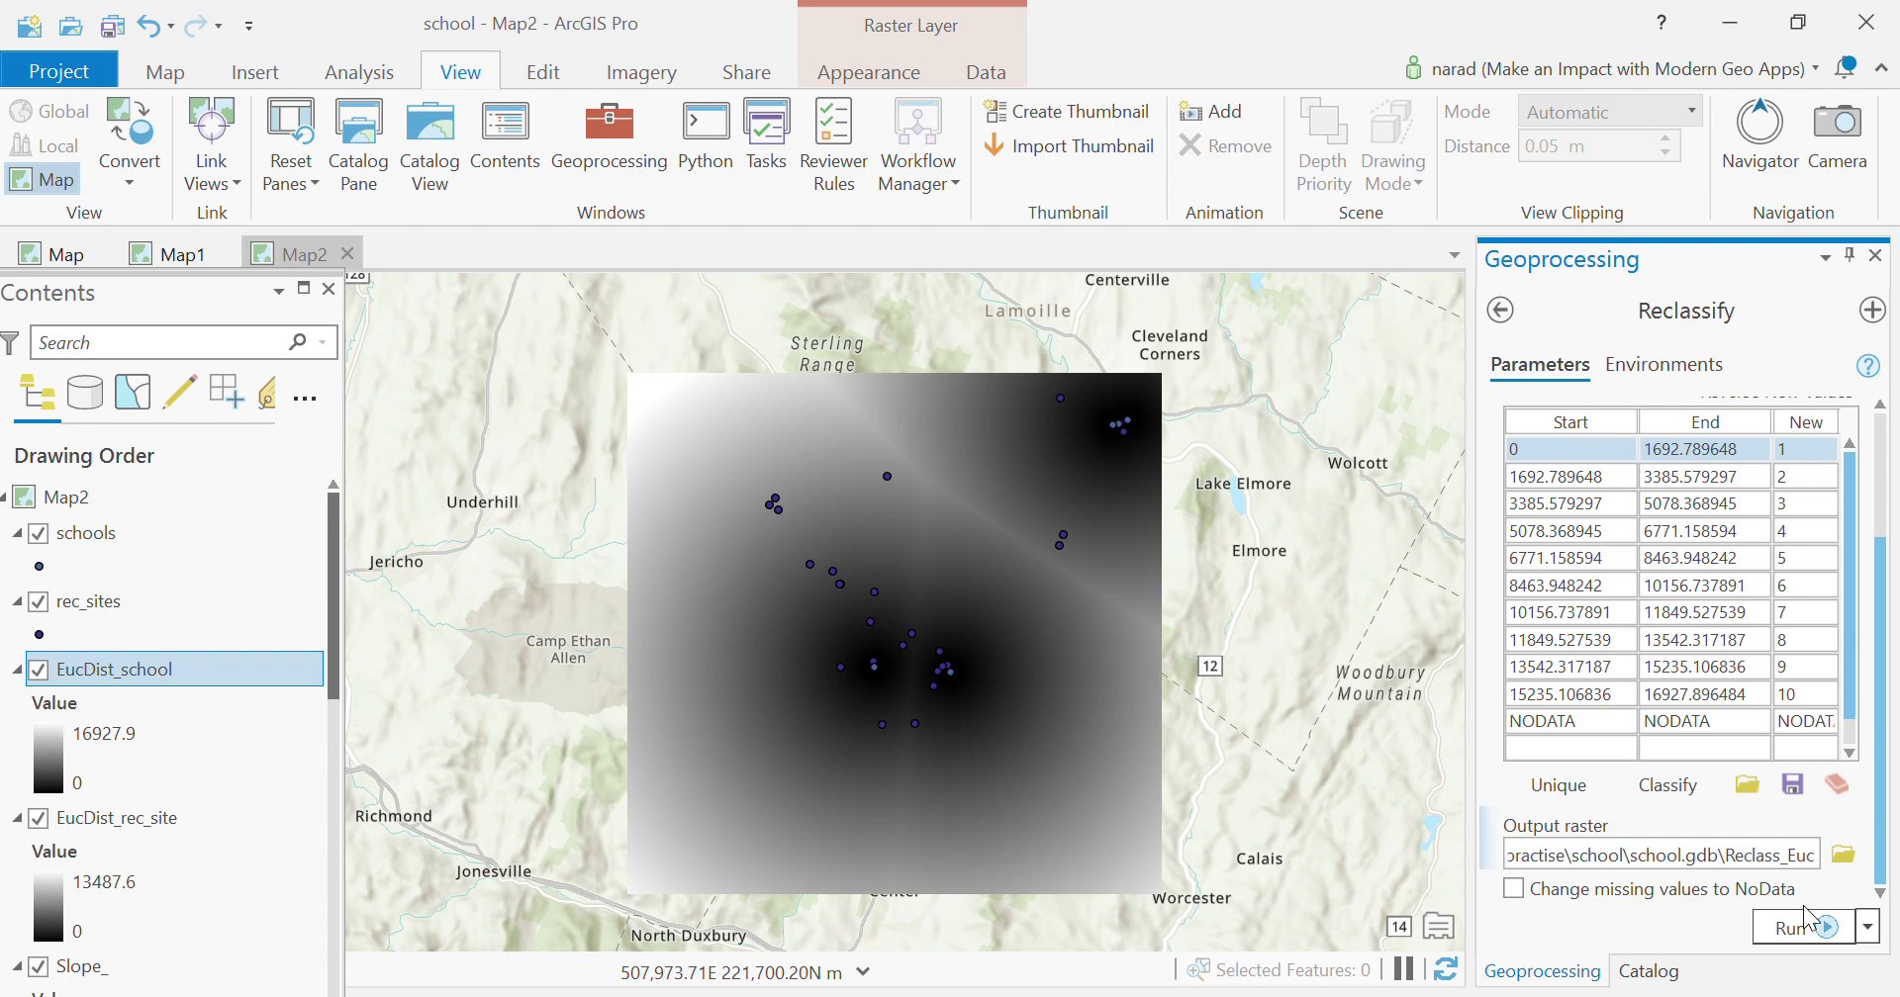
text(school)
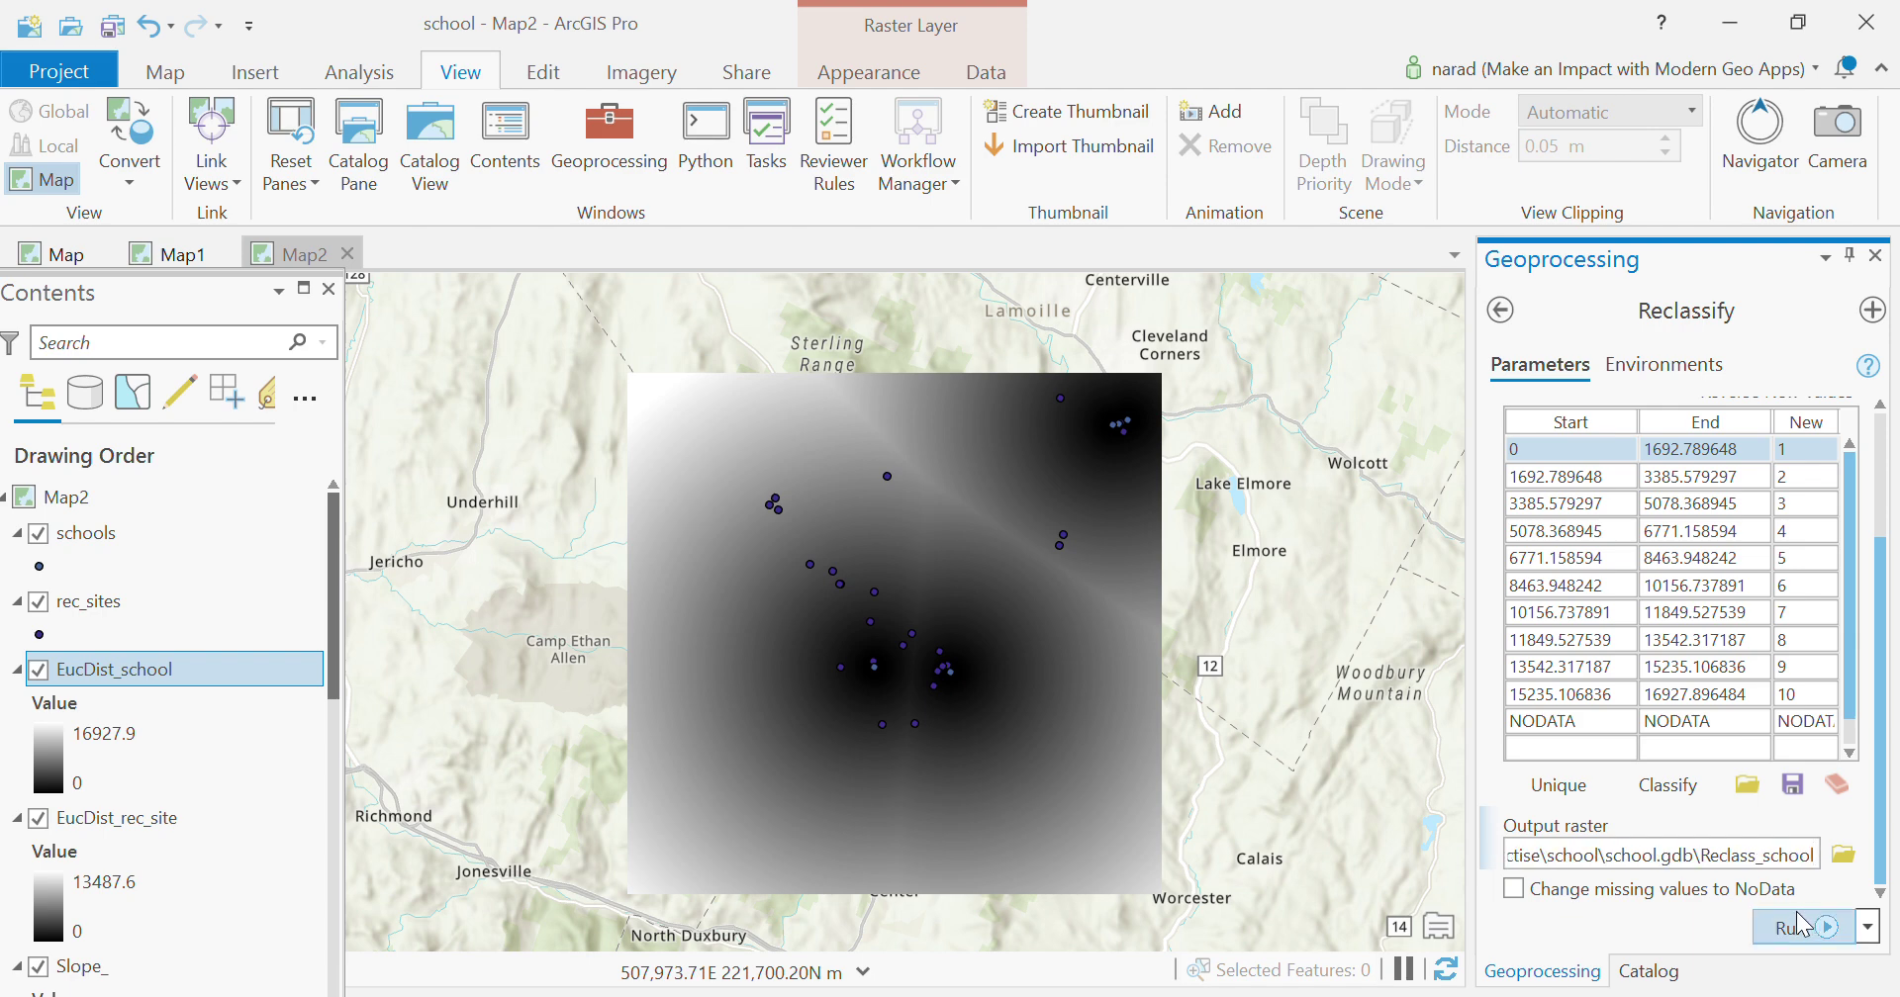
click(1807, 925)
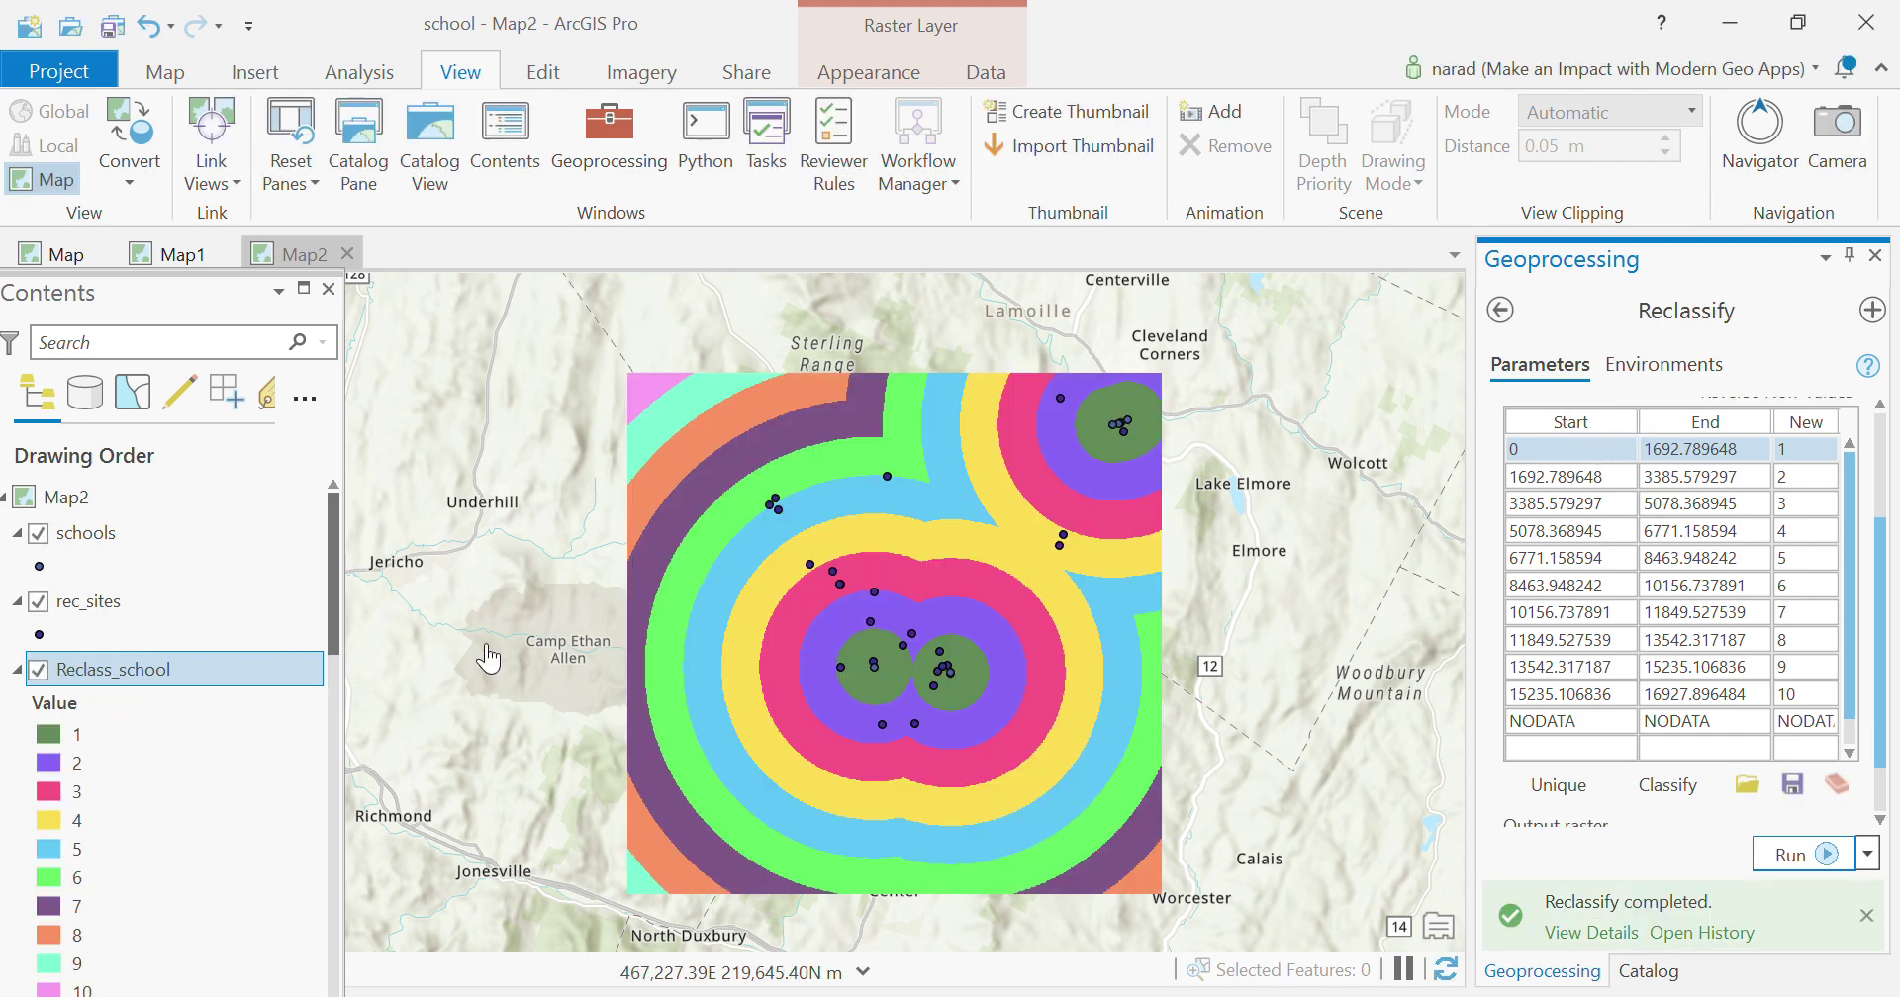
Step: Start a new Reclassify run with EucDist_rec_site as the input raster
click(1501, 310)
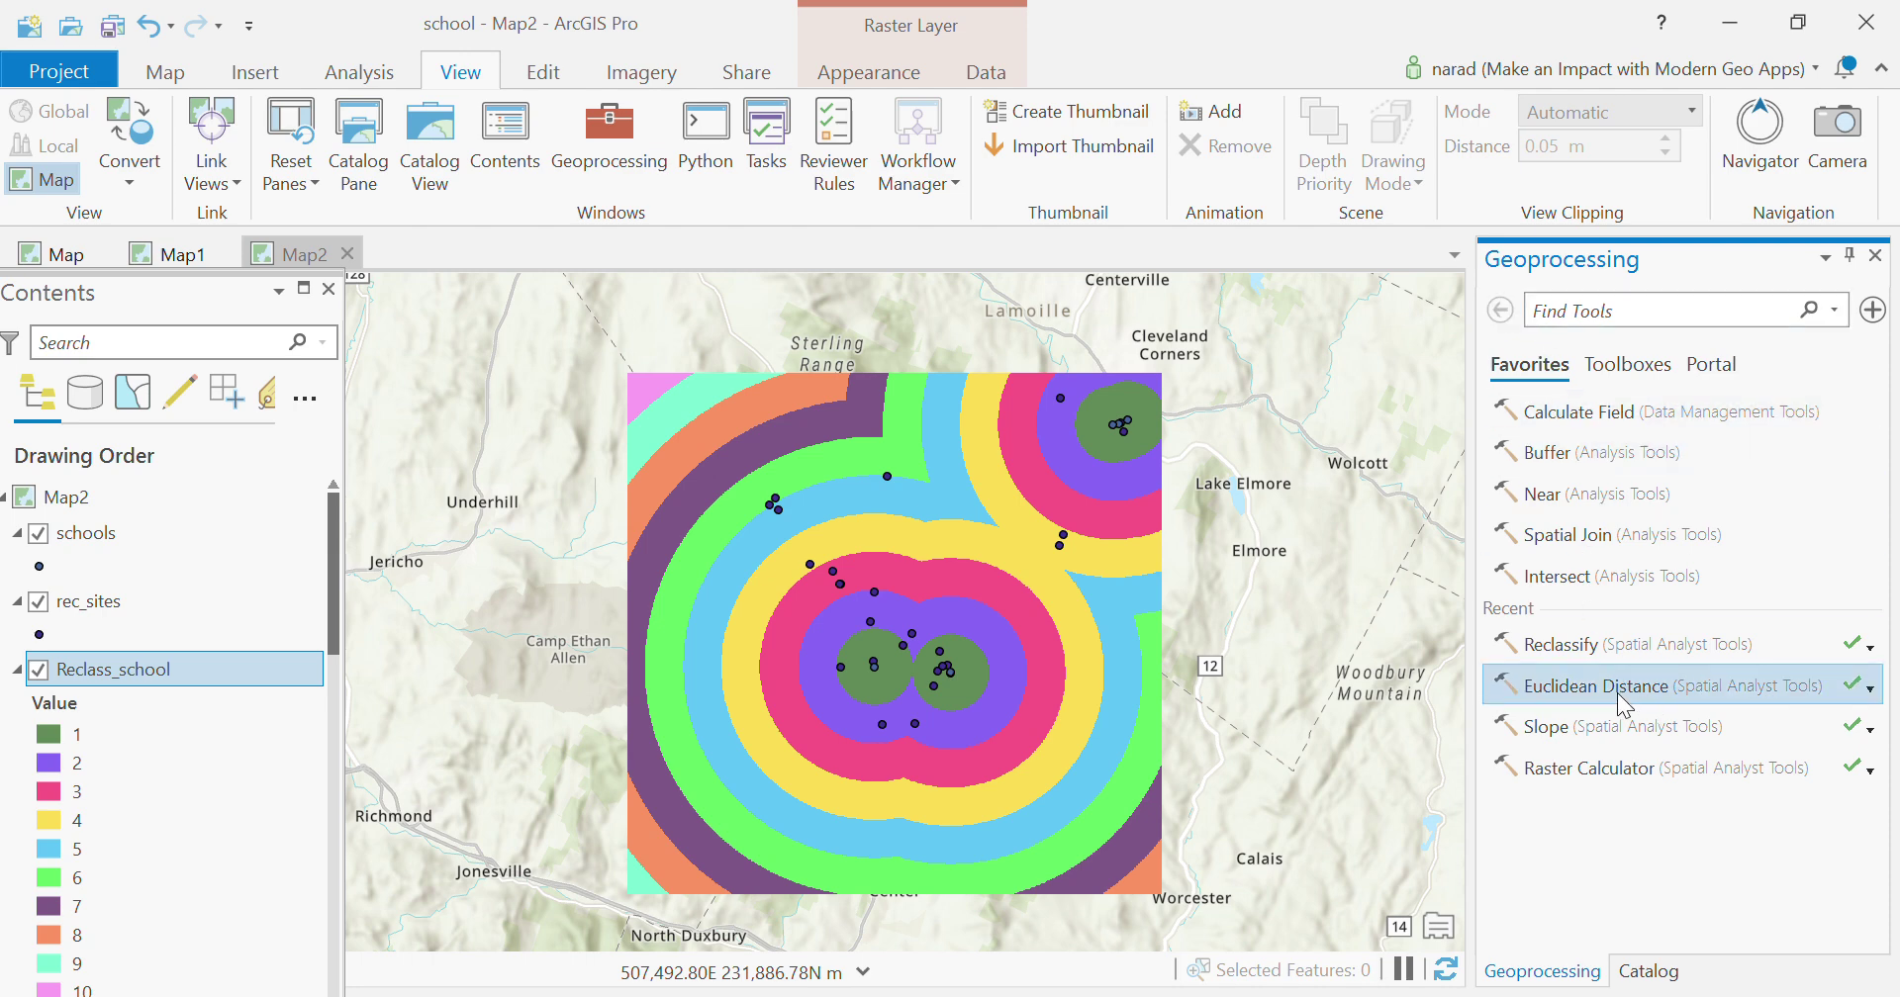
click(1555, 644)
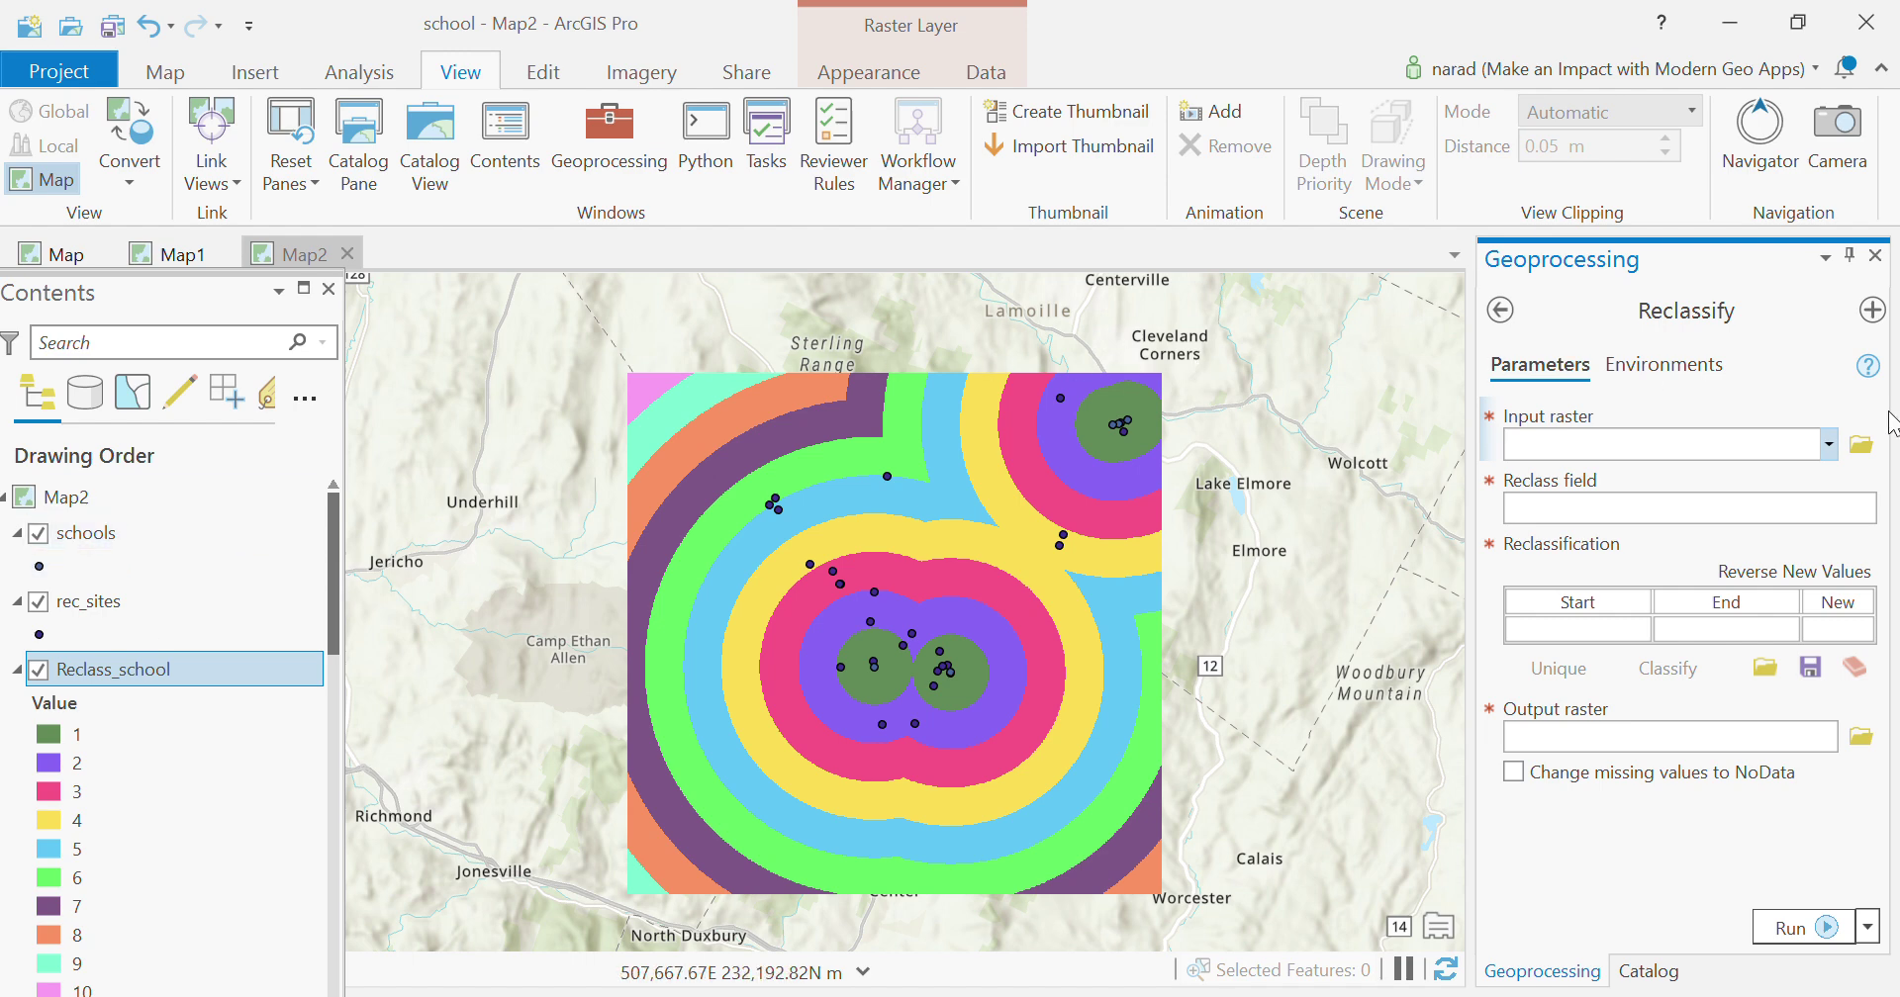
click(1830, 446)
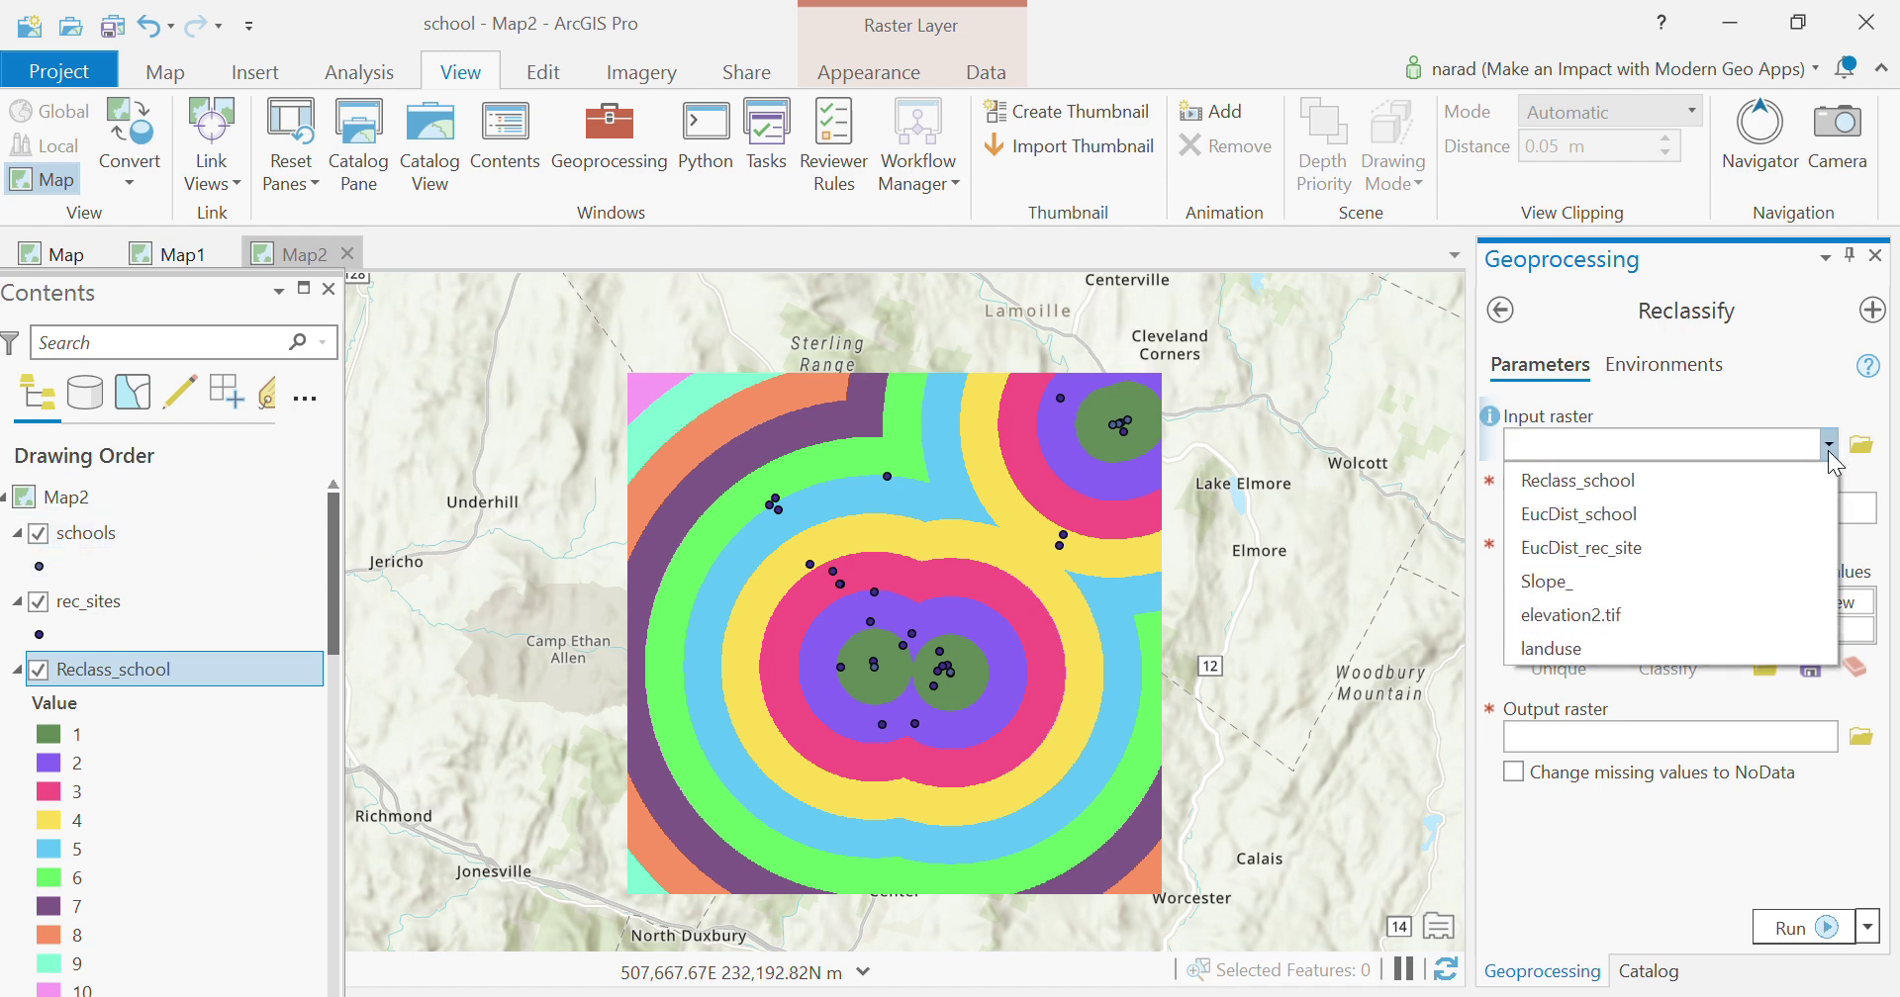
click(1635, 549)
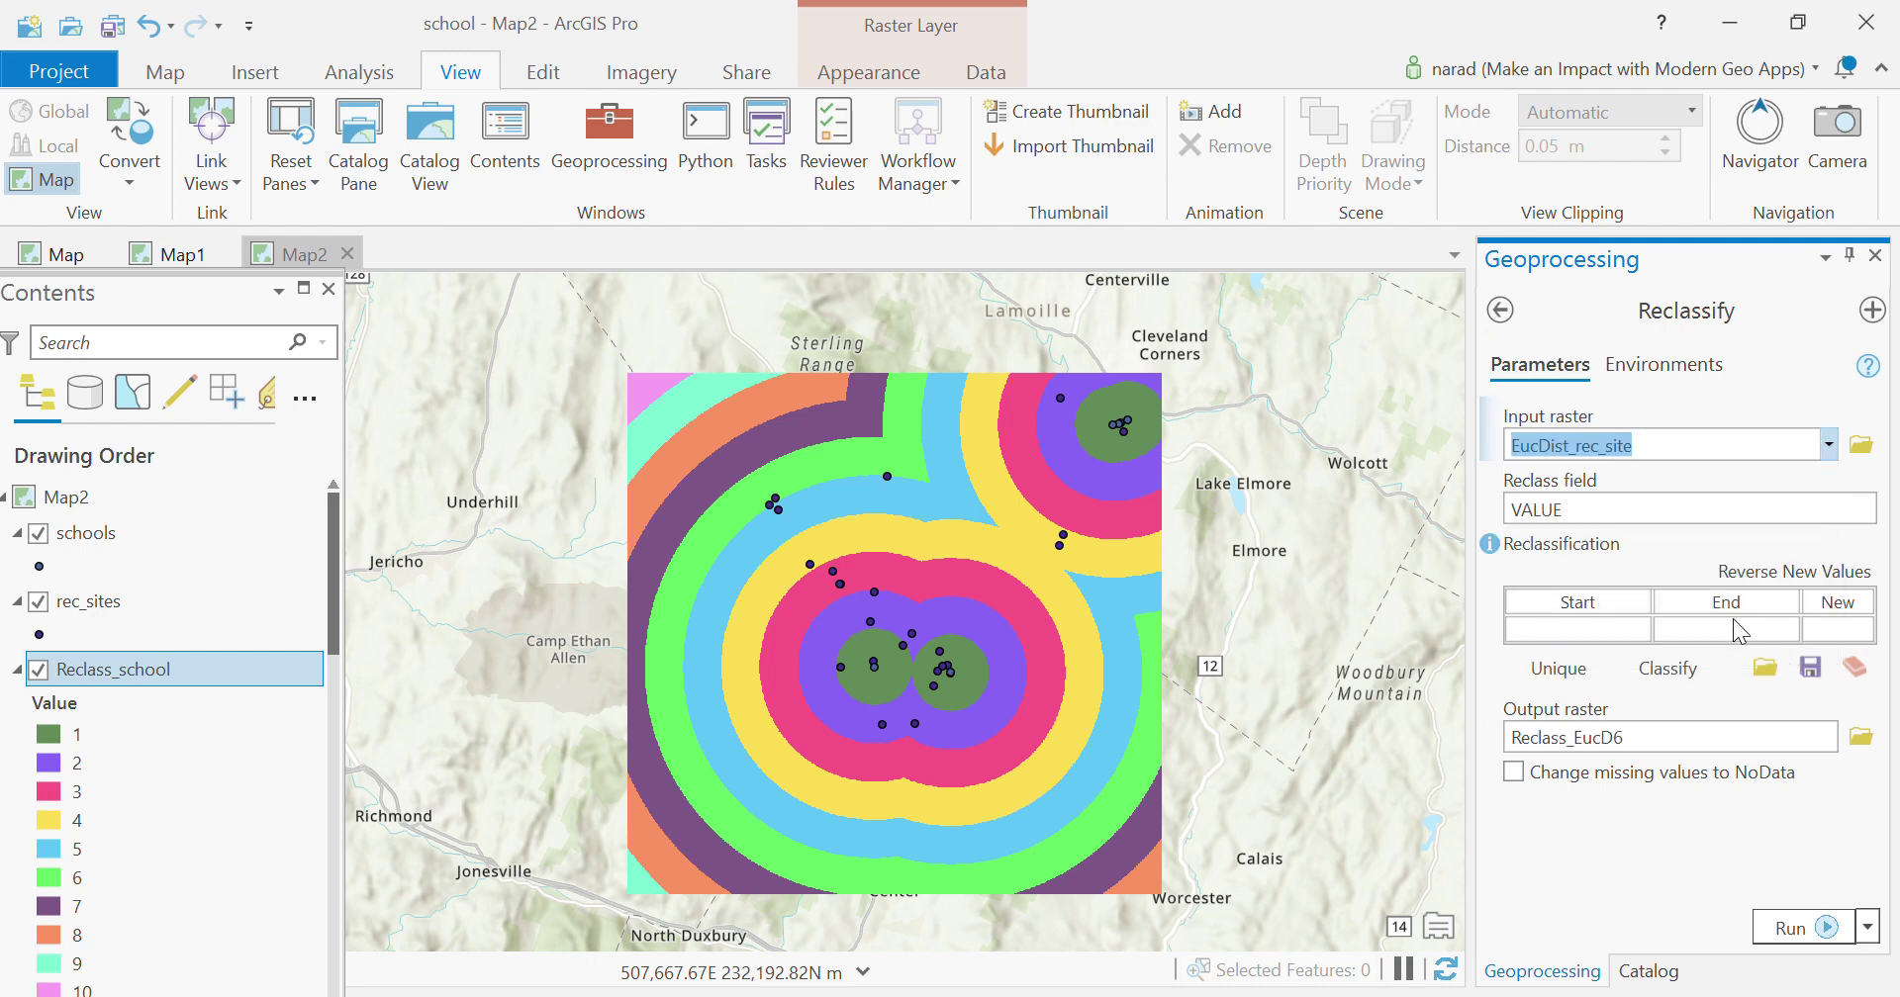
Step: Classify the EucDist_rec_site distance values into 10 classes
click(1670, 669)
drag(952, 494, 888, 509)
text(10)
click(976, 547)
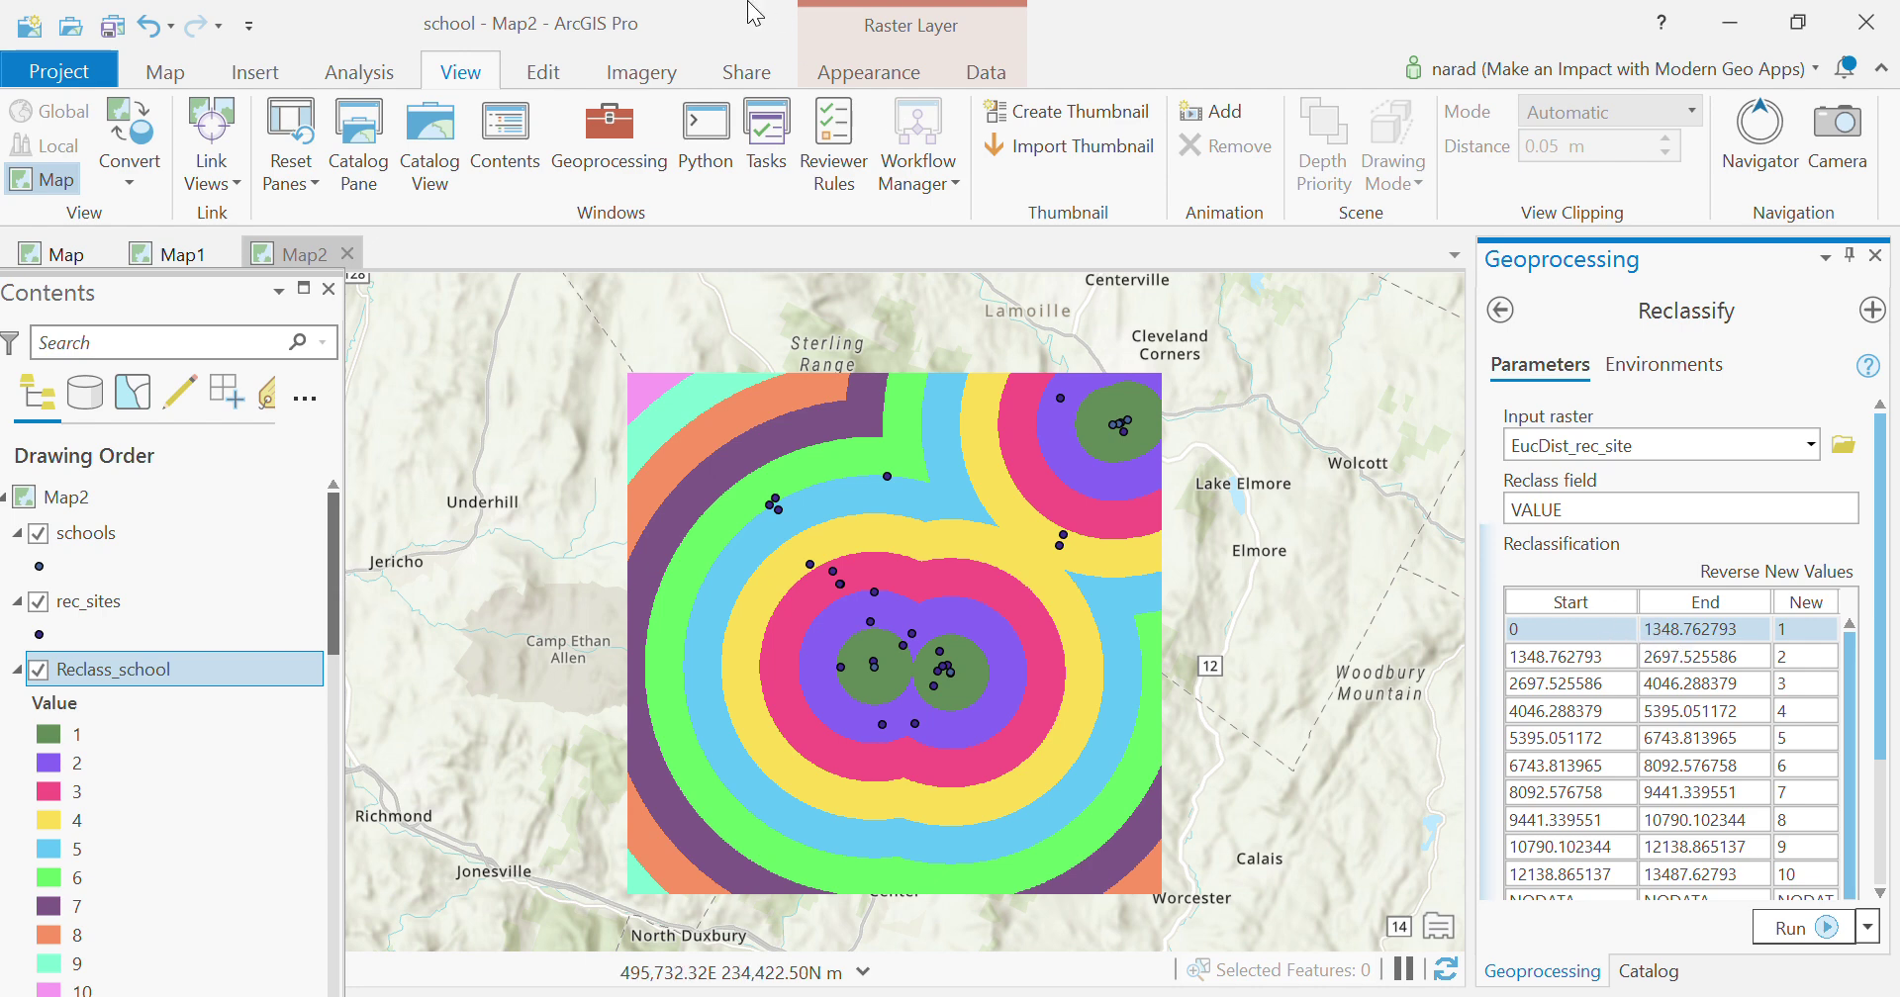
Step: Reverse the new values so the nearest distances score 10, and run Reclassify on the recreation-site distances
click(793, 42)
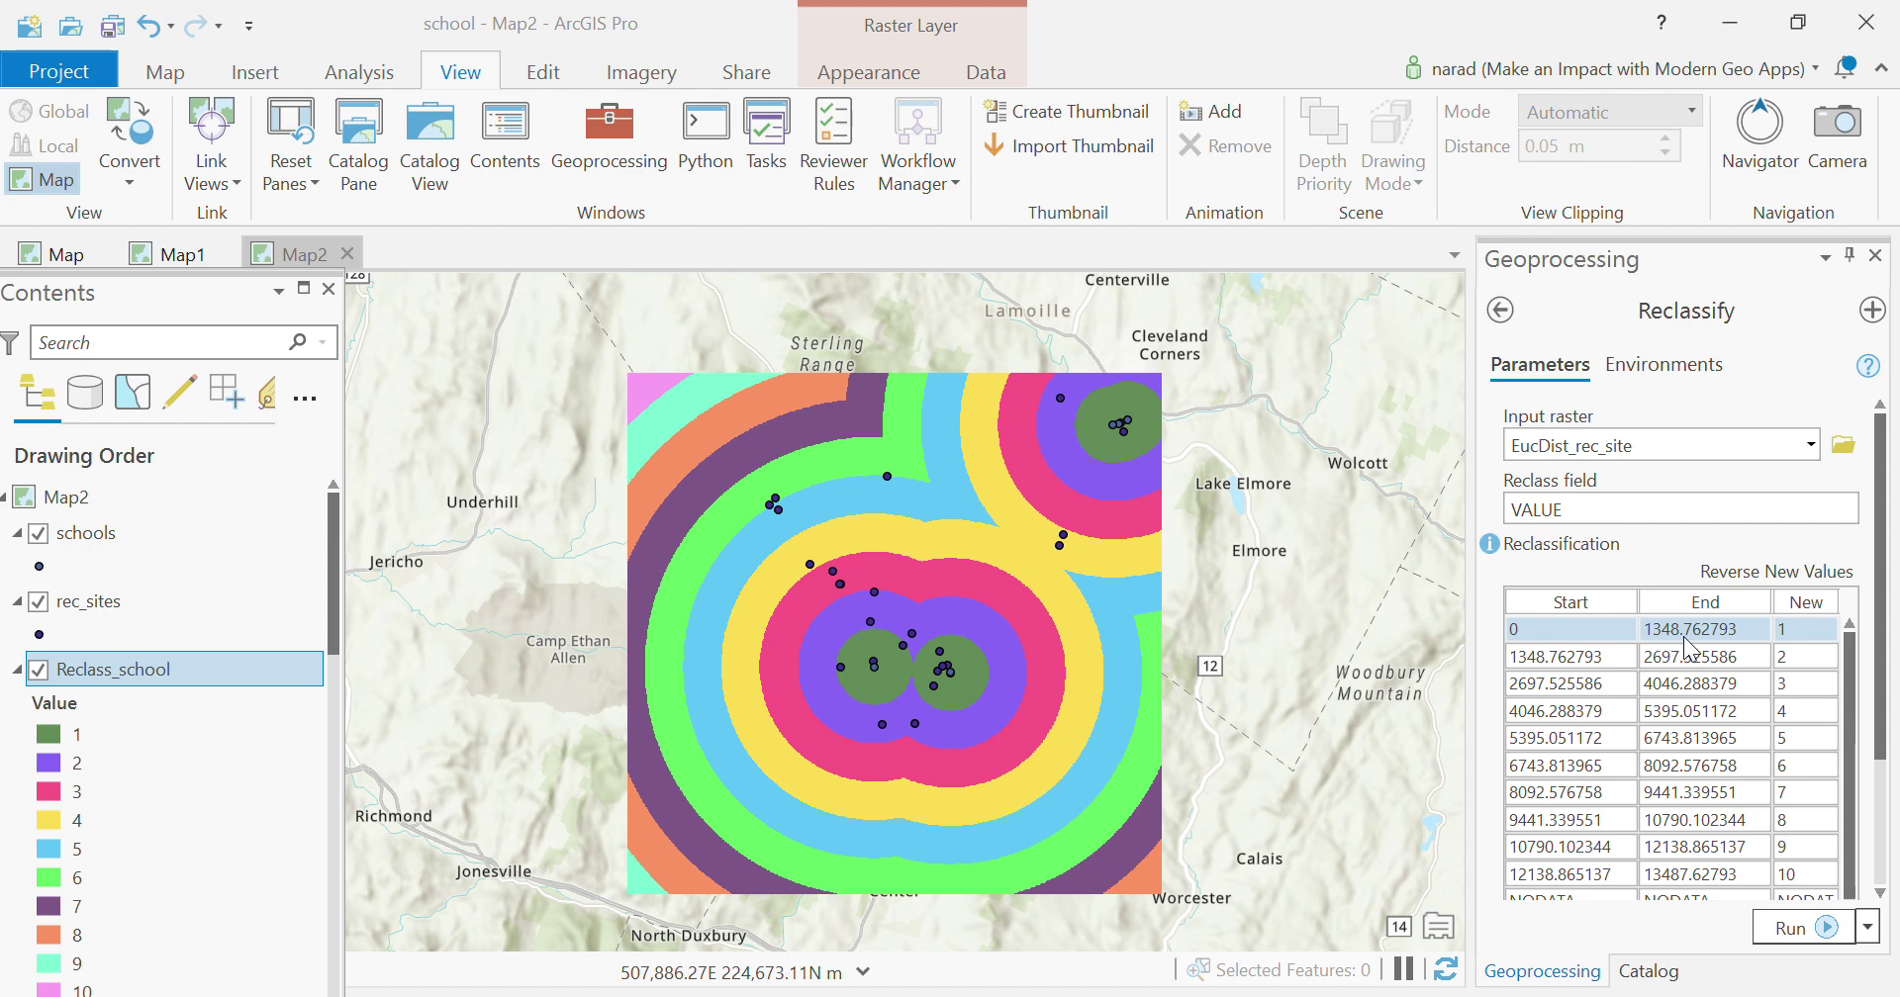
scroll(1694, 767, down, 1)
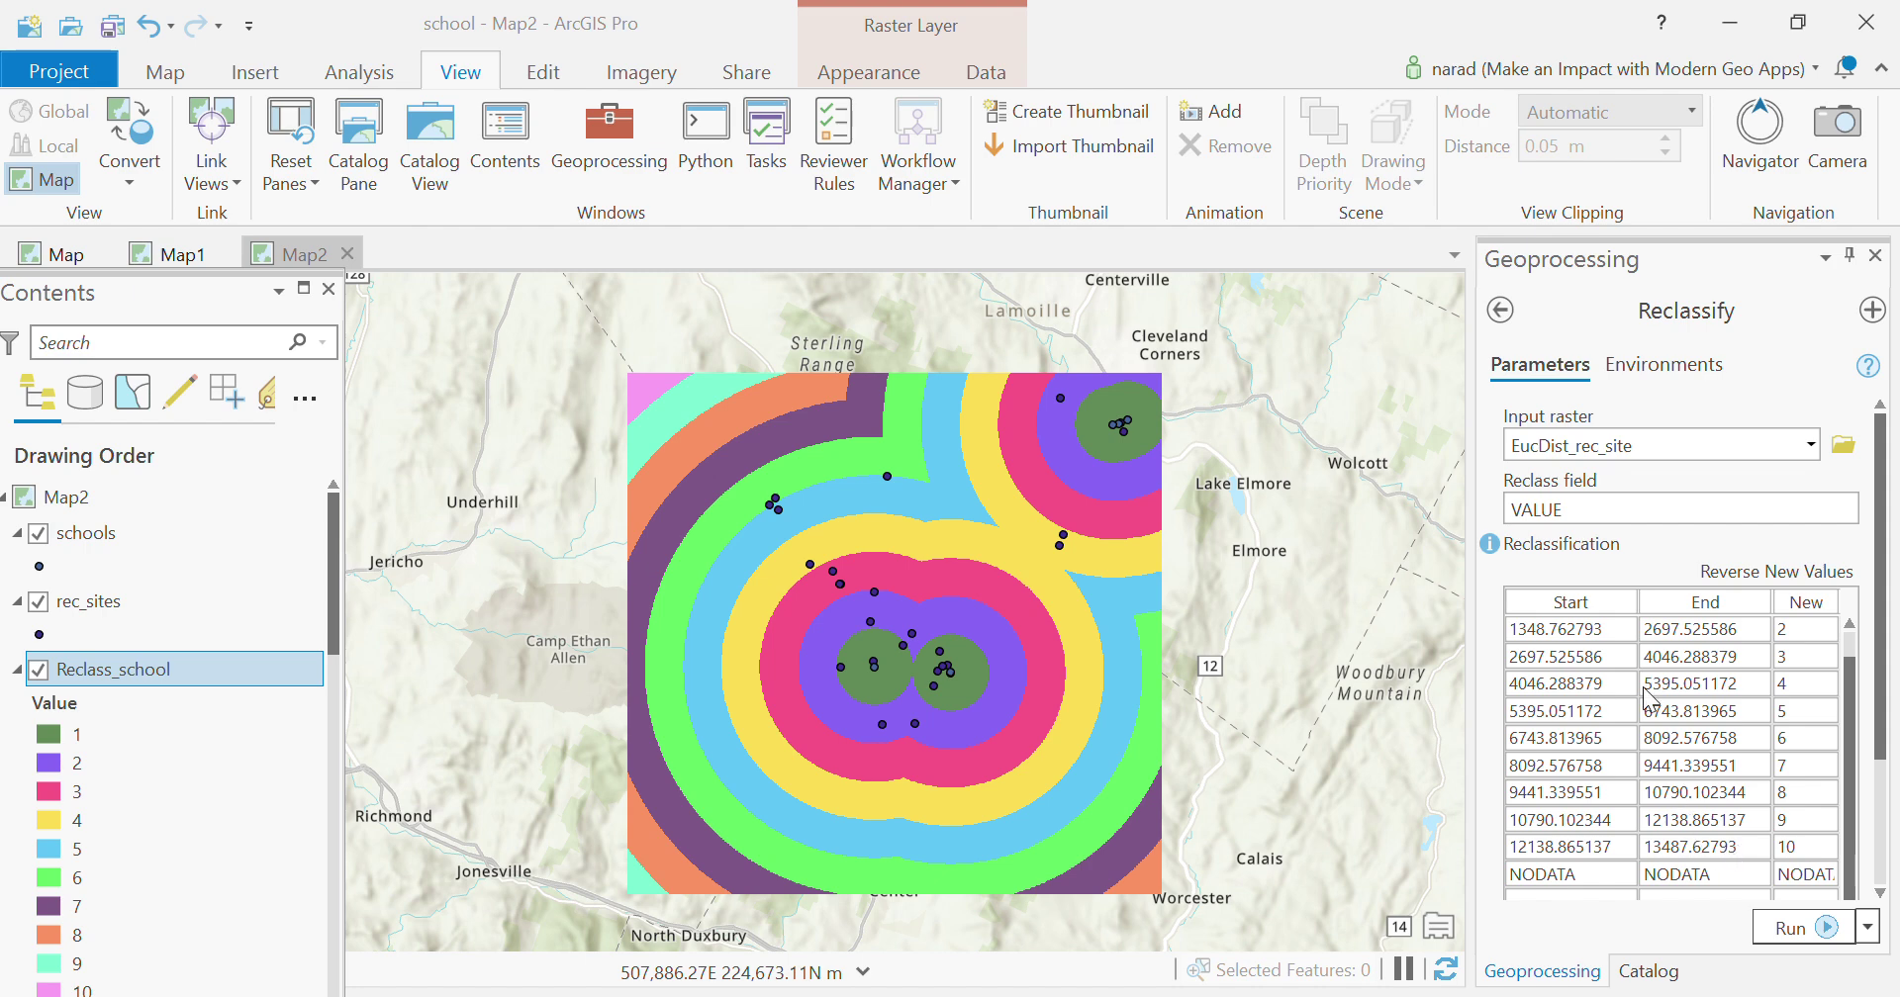
scroll(1639, 675, up, 1)
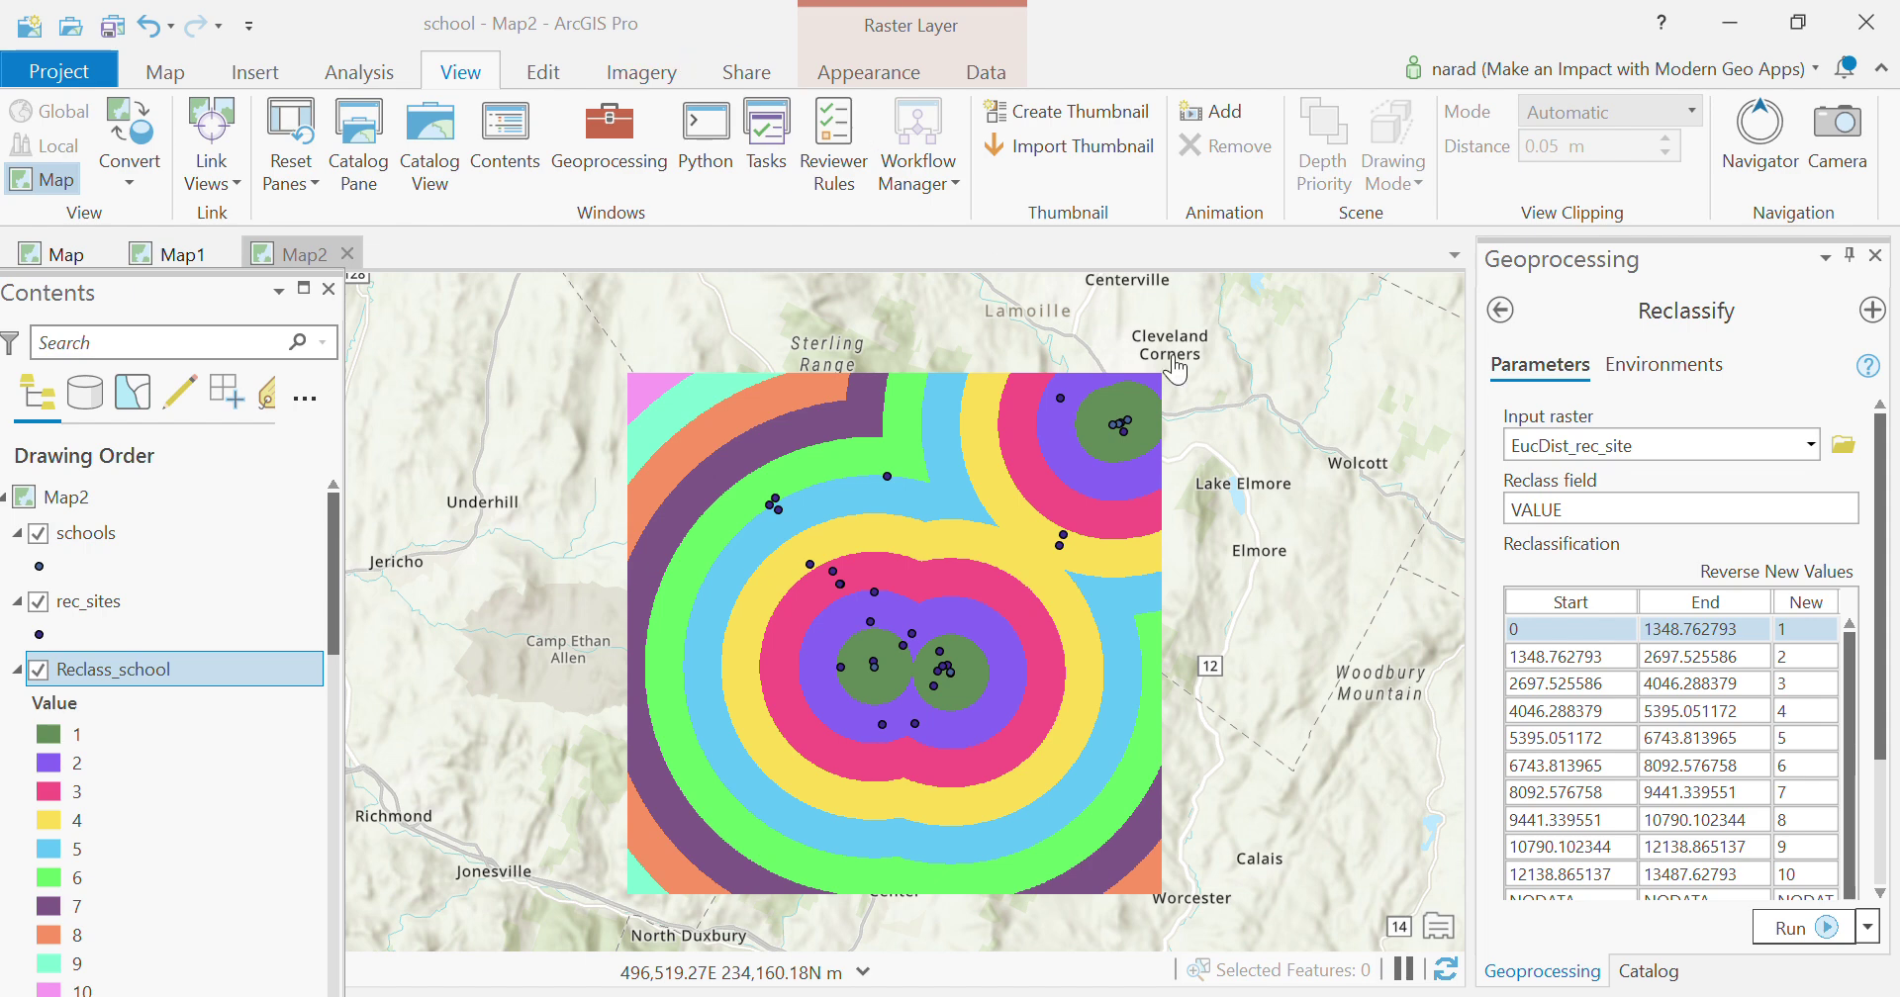
click(1806, 574)
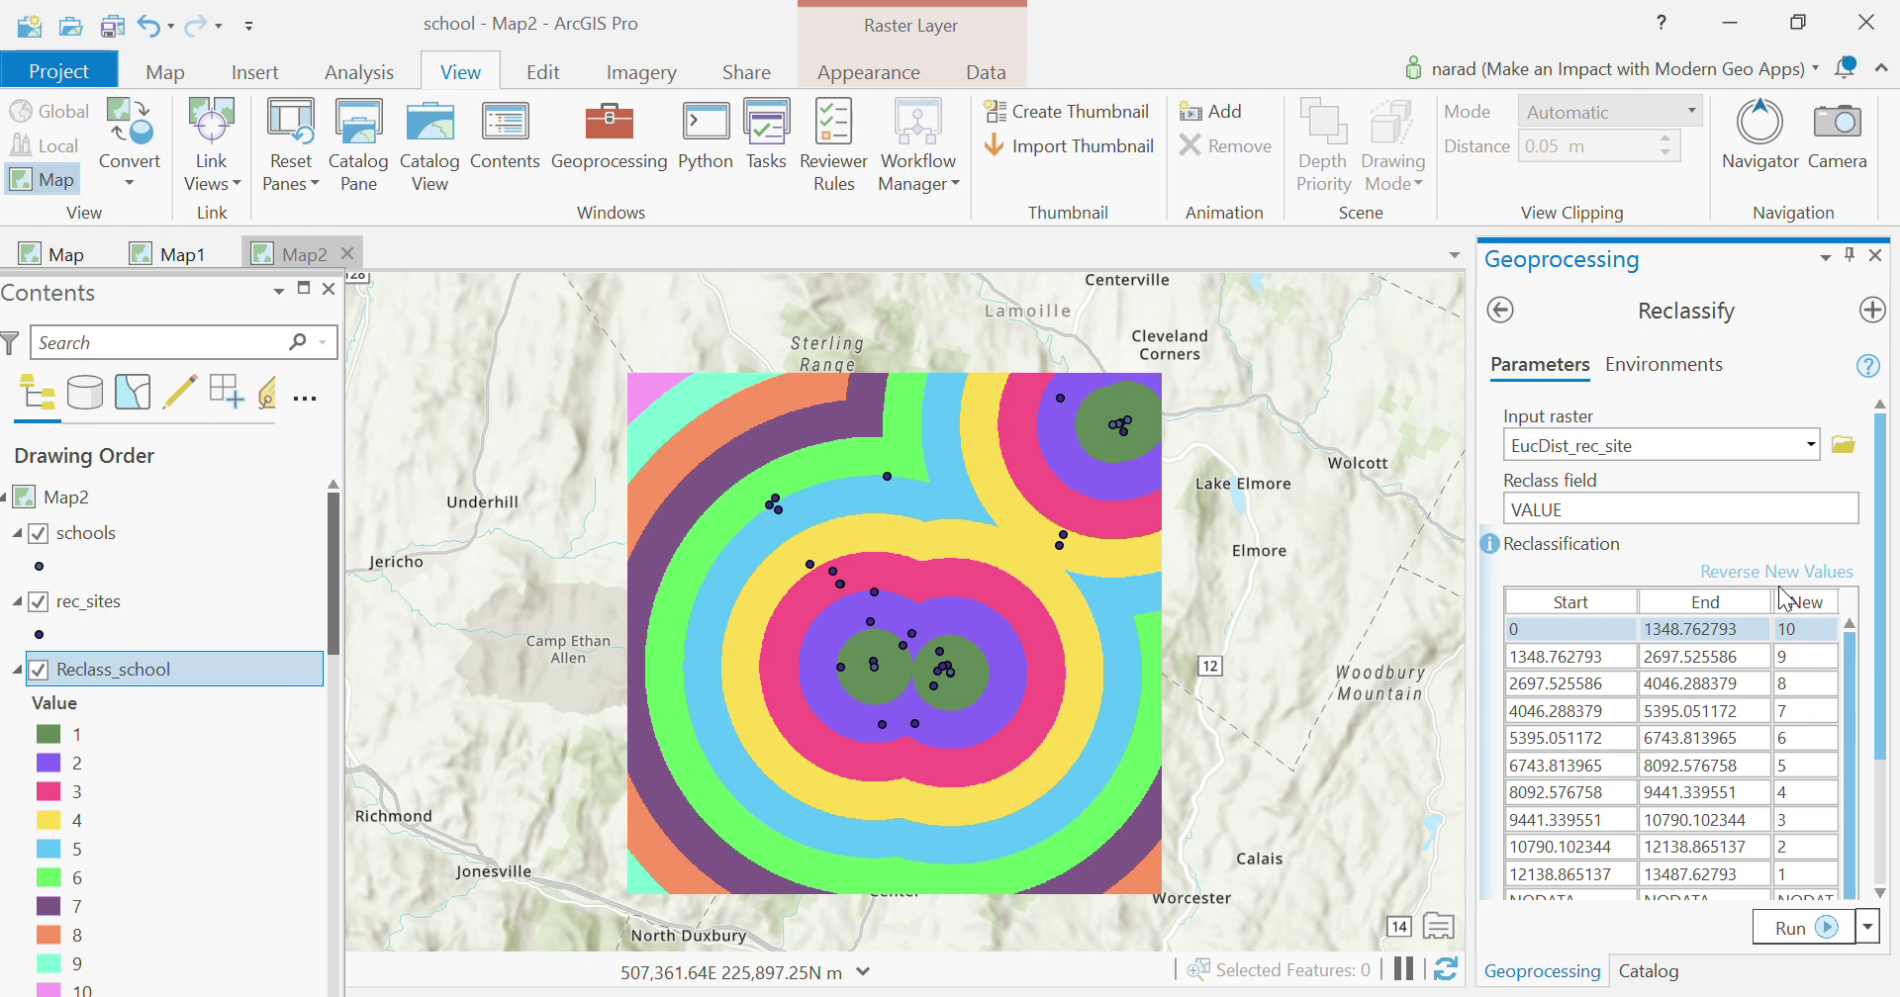
click(1803, 935)
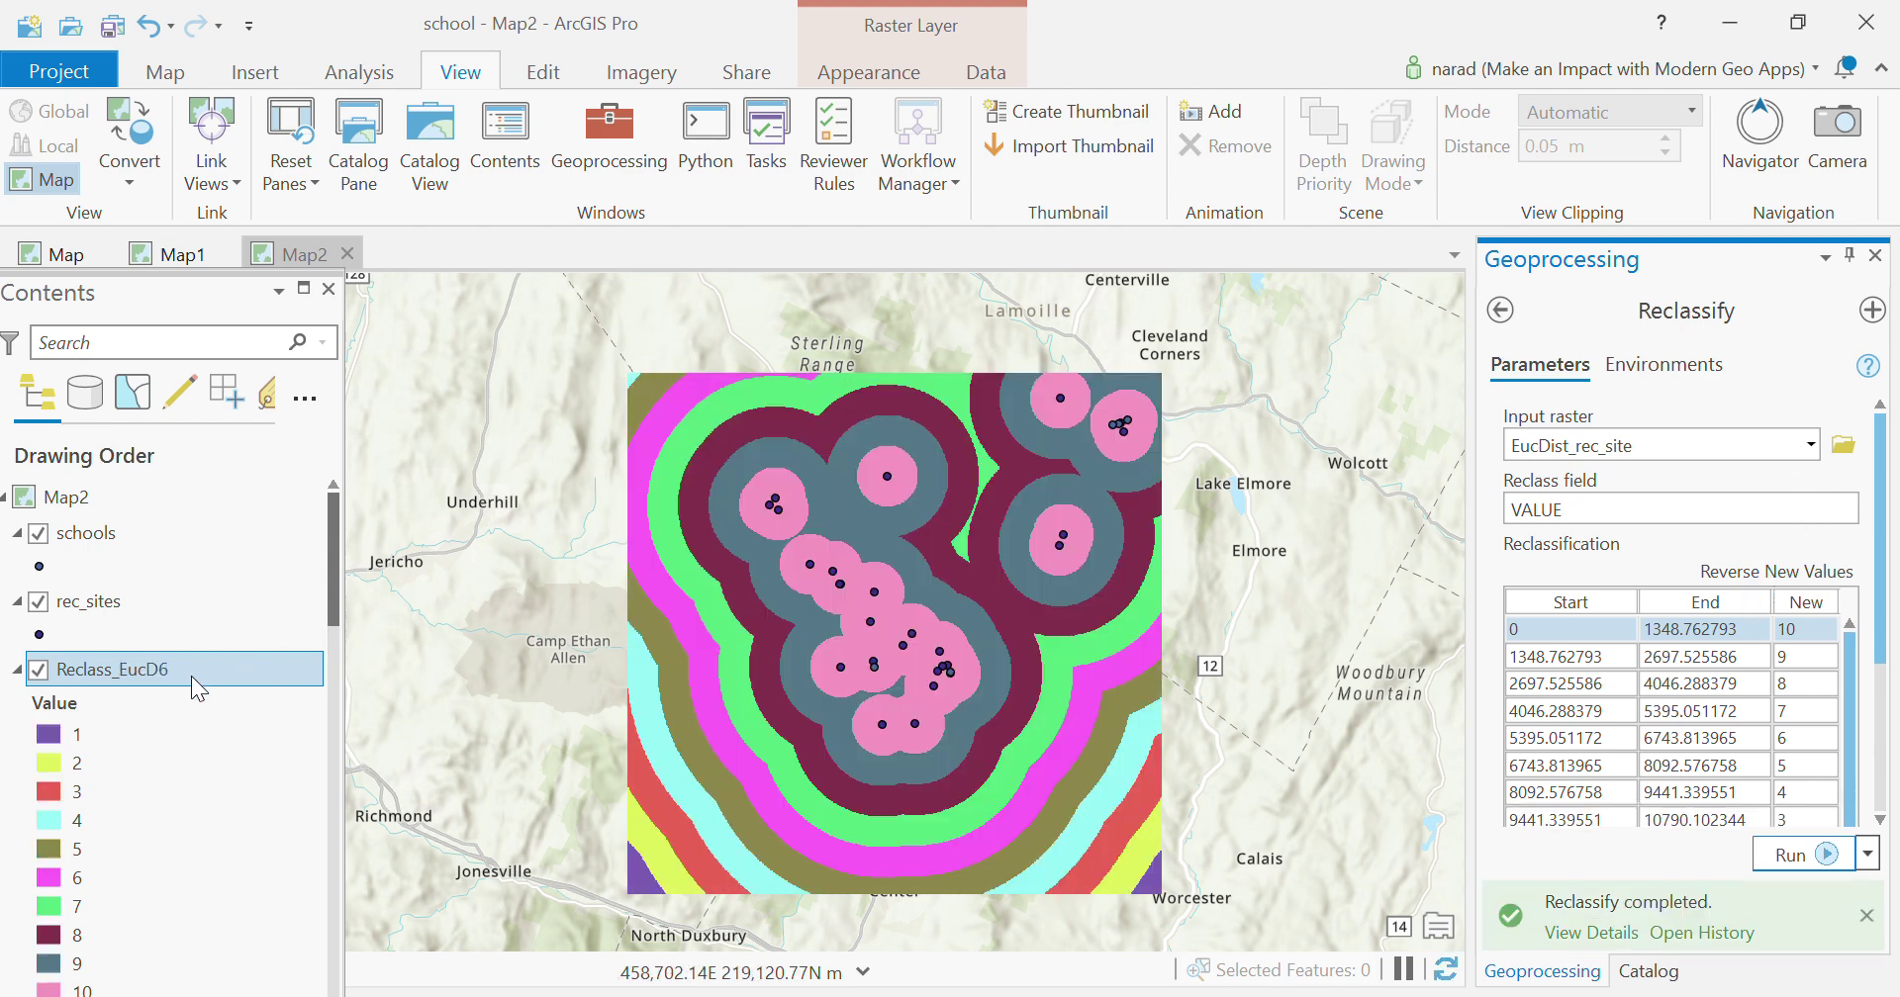
Step: Open a fresh Reclassify tool and set landuse as the input raster
click(1500, 310)
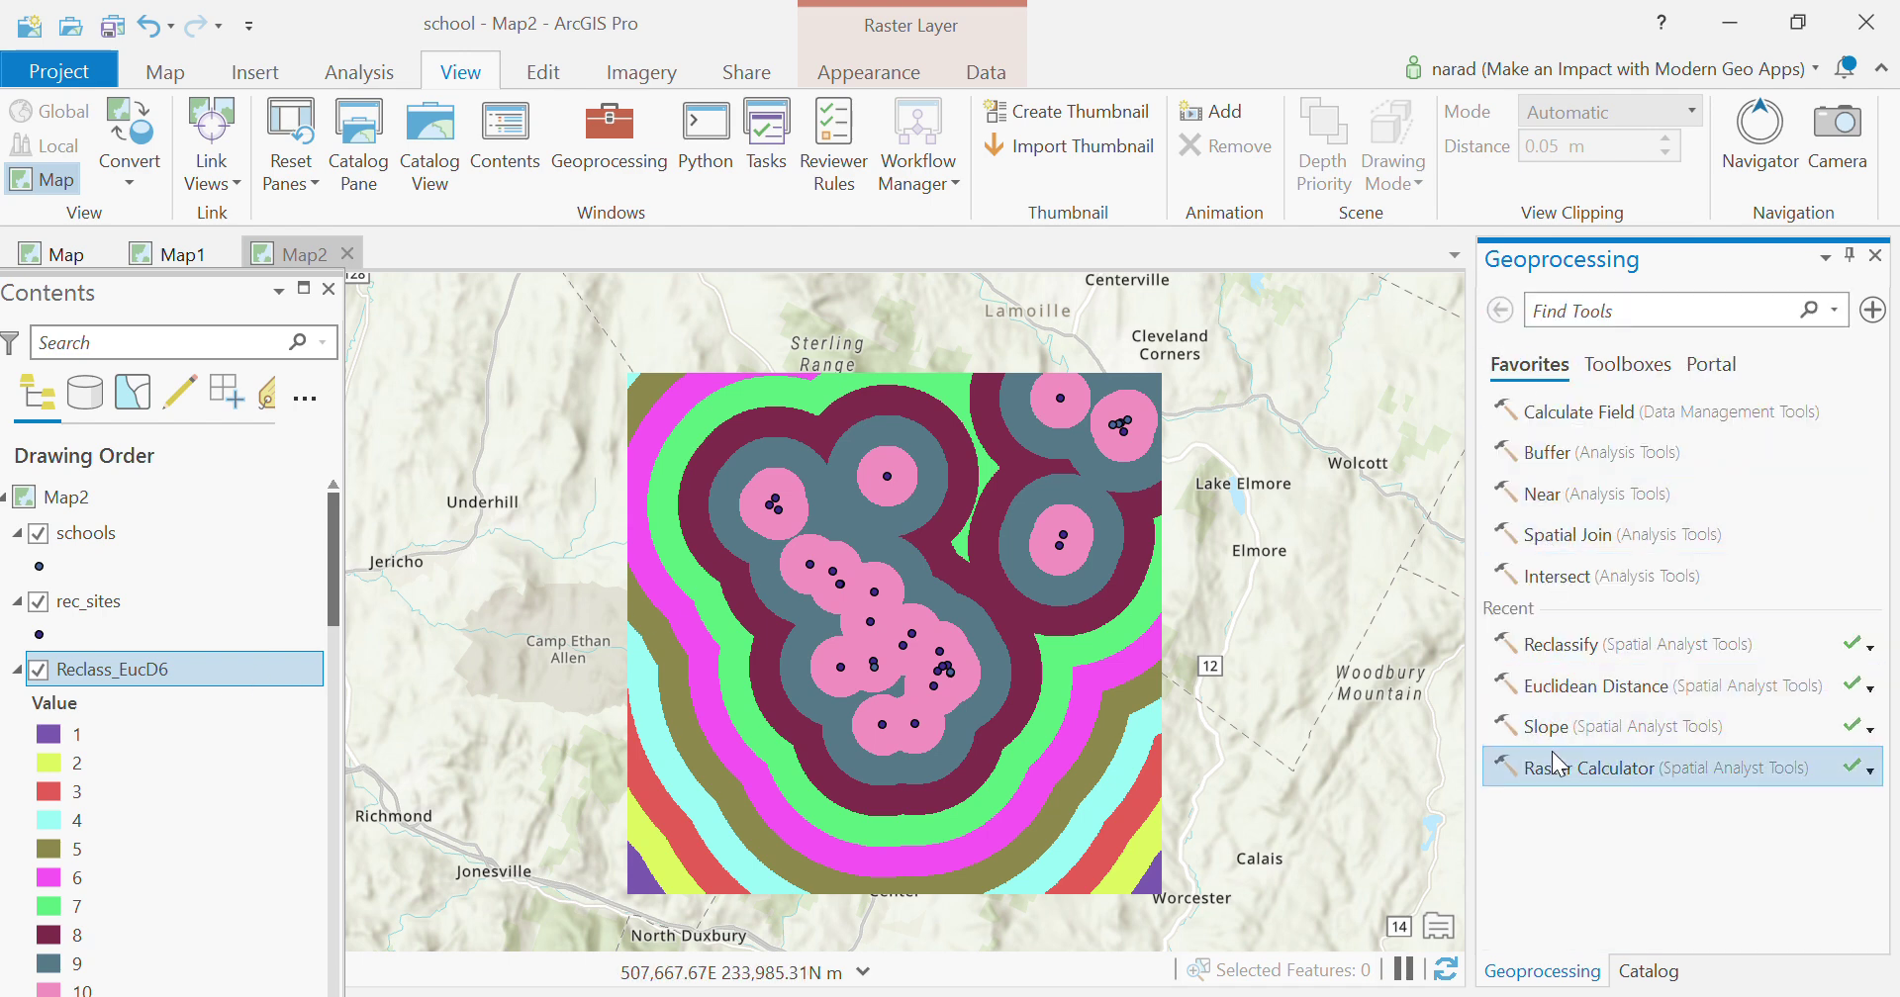
click(1568, 627)
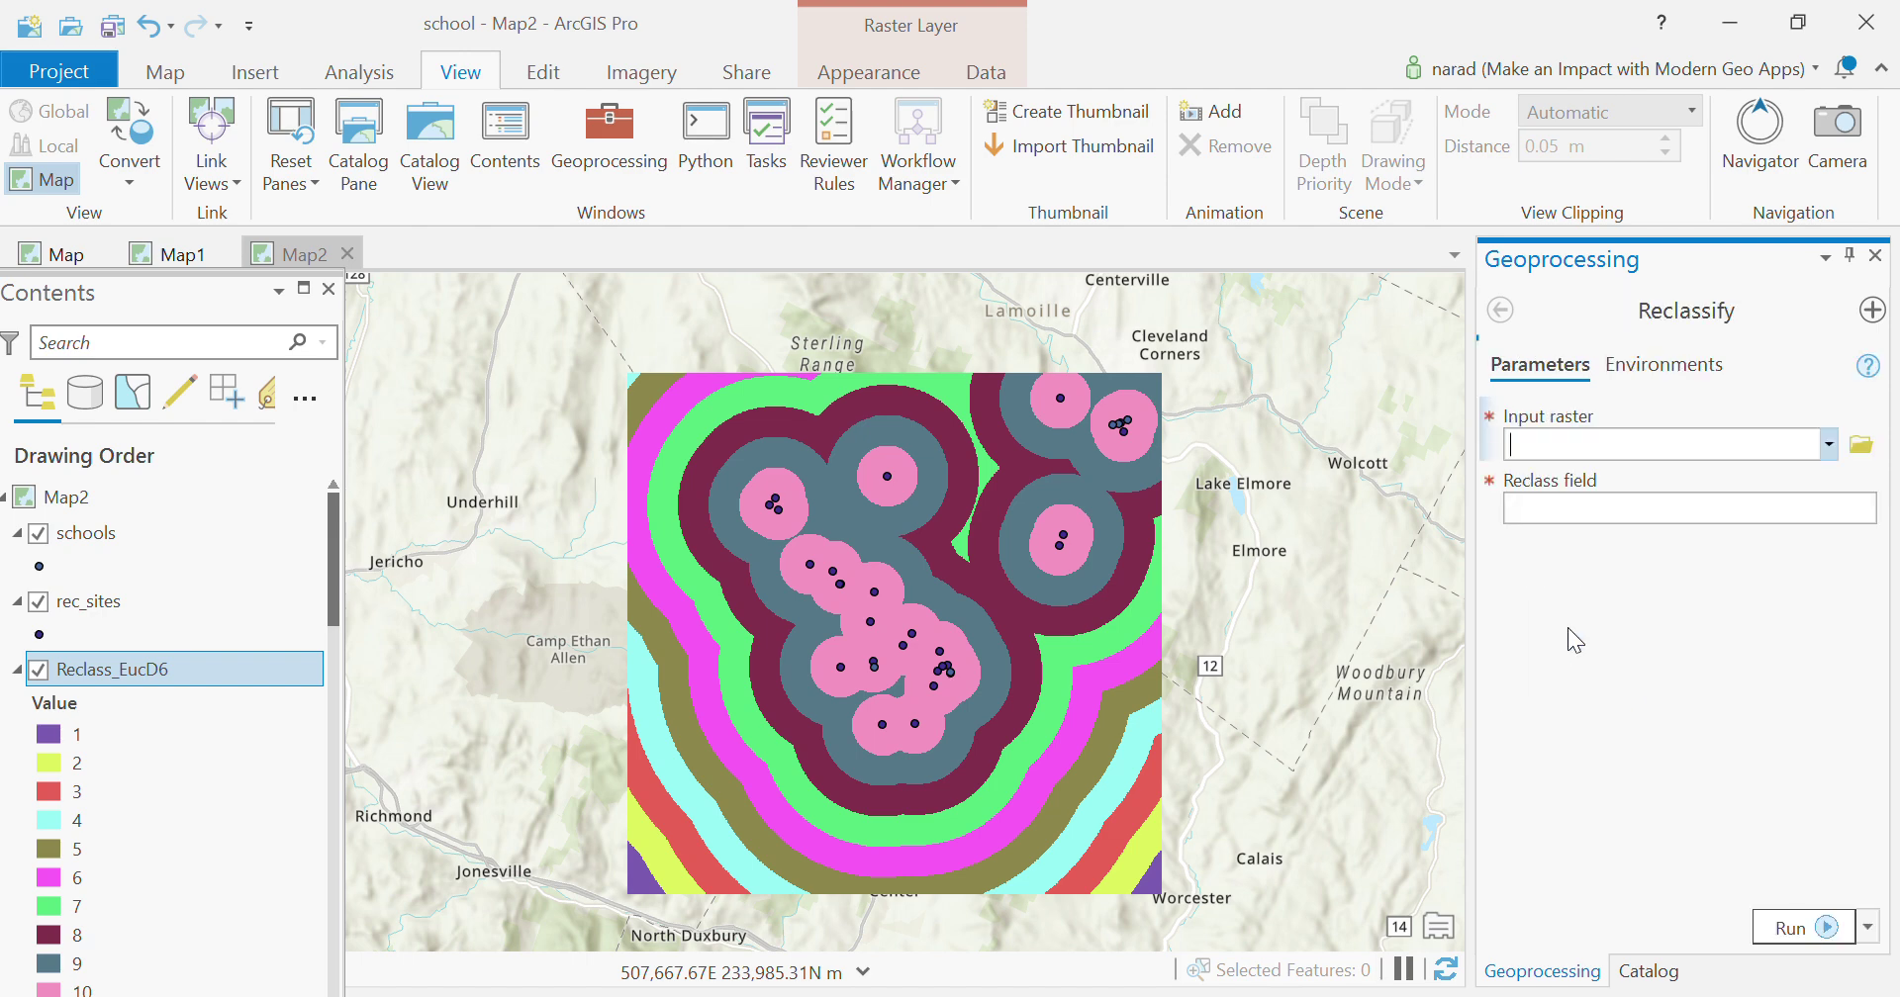
click(1828, 445)
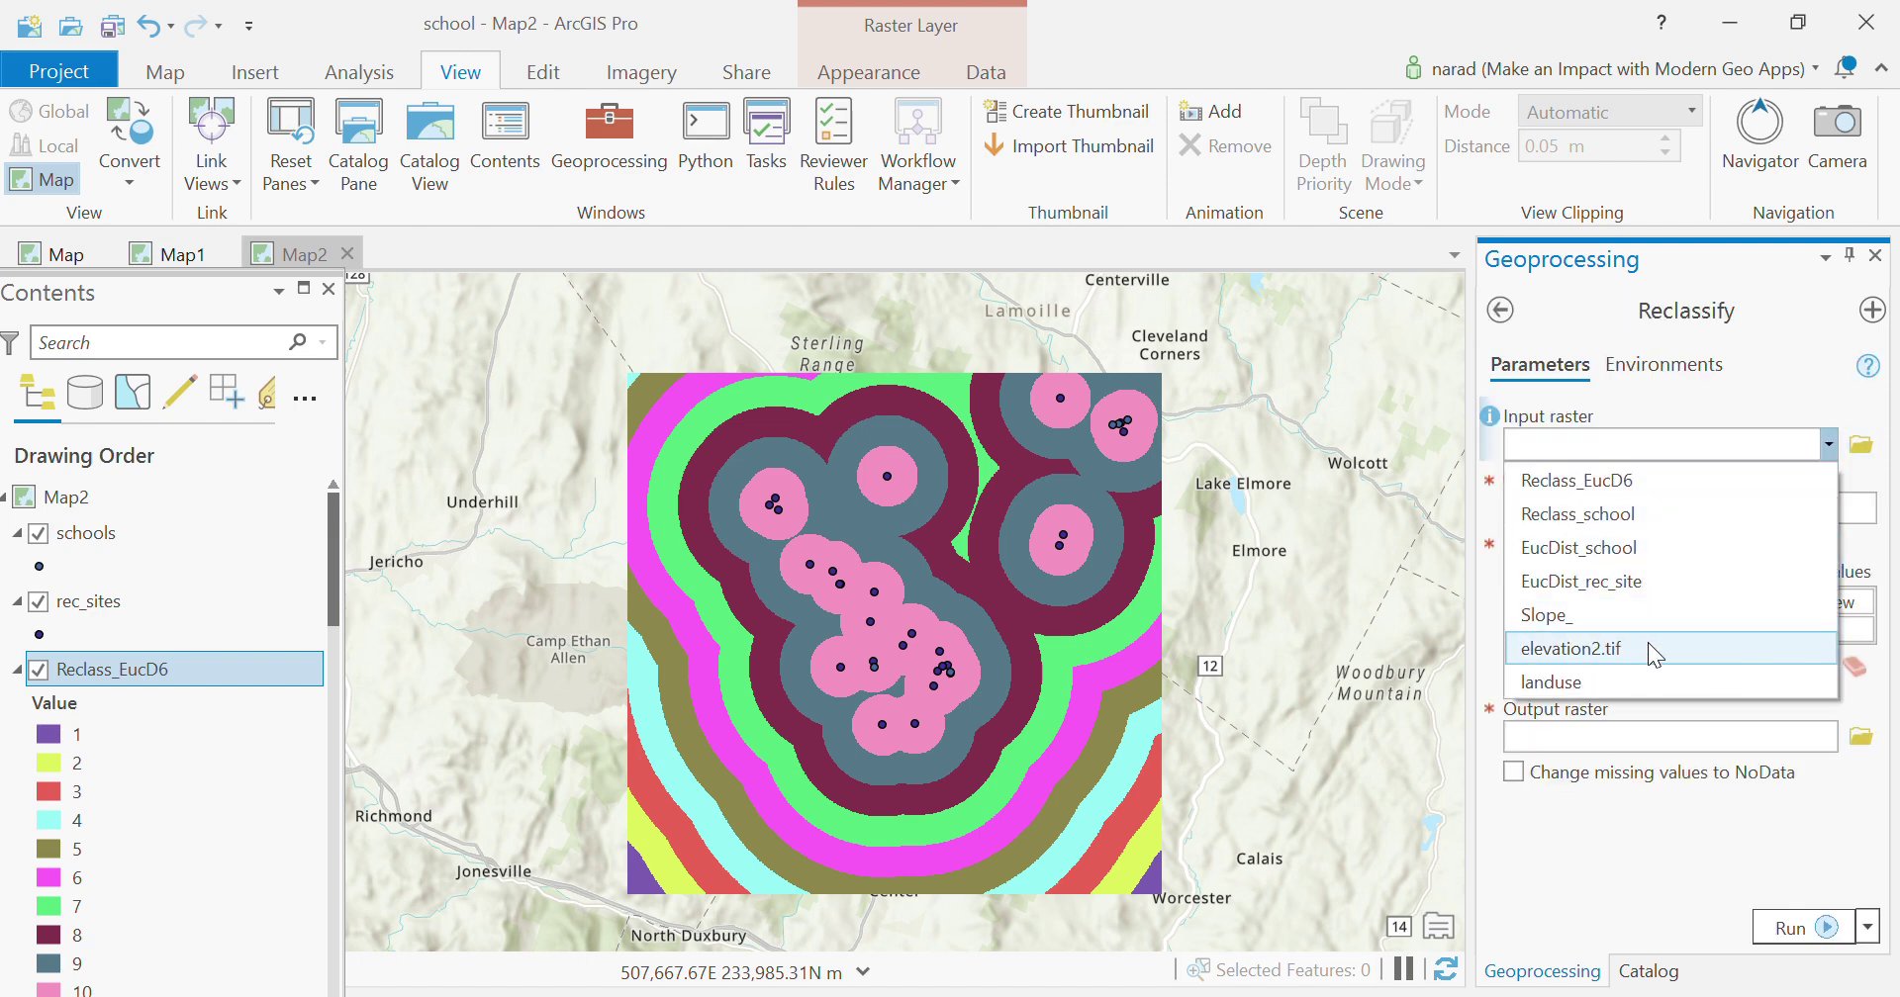
click(1632, 674)
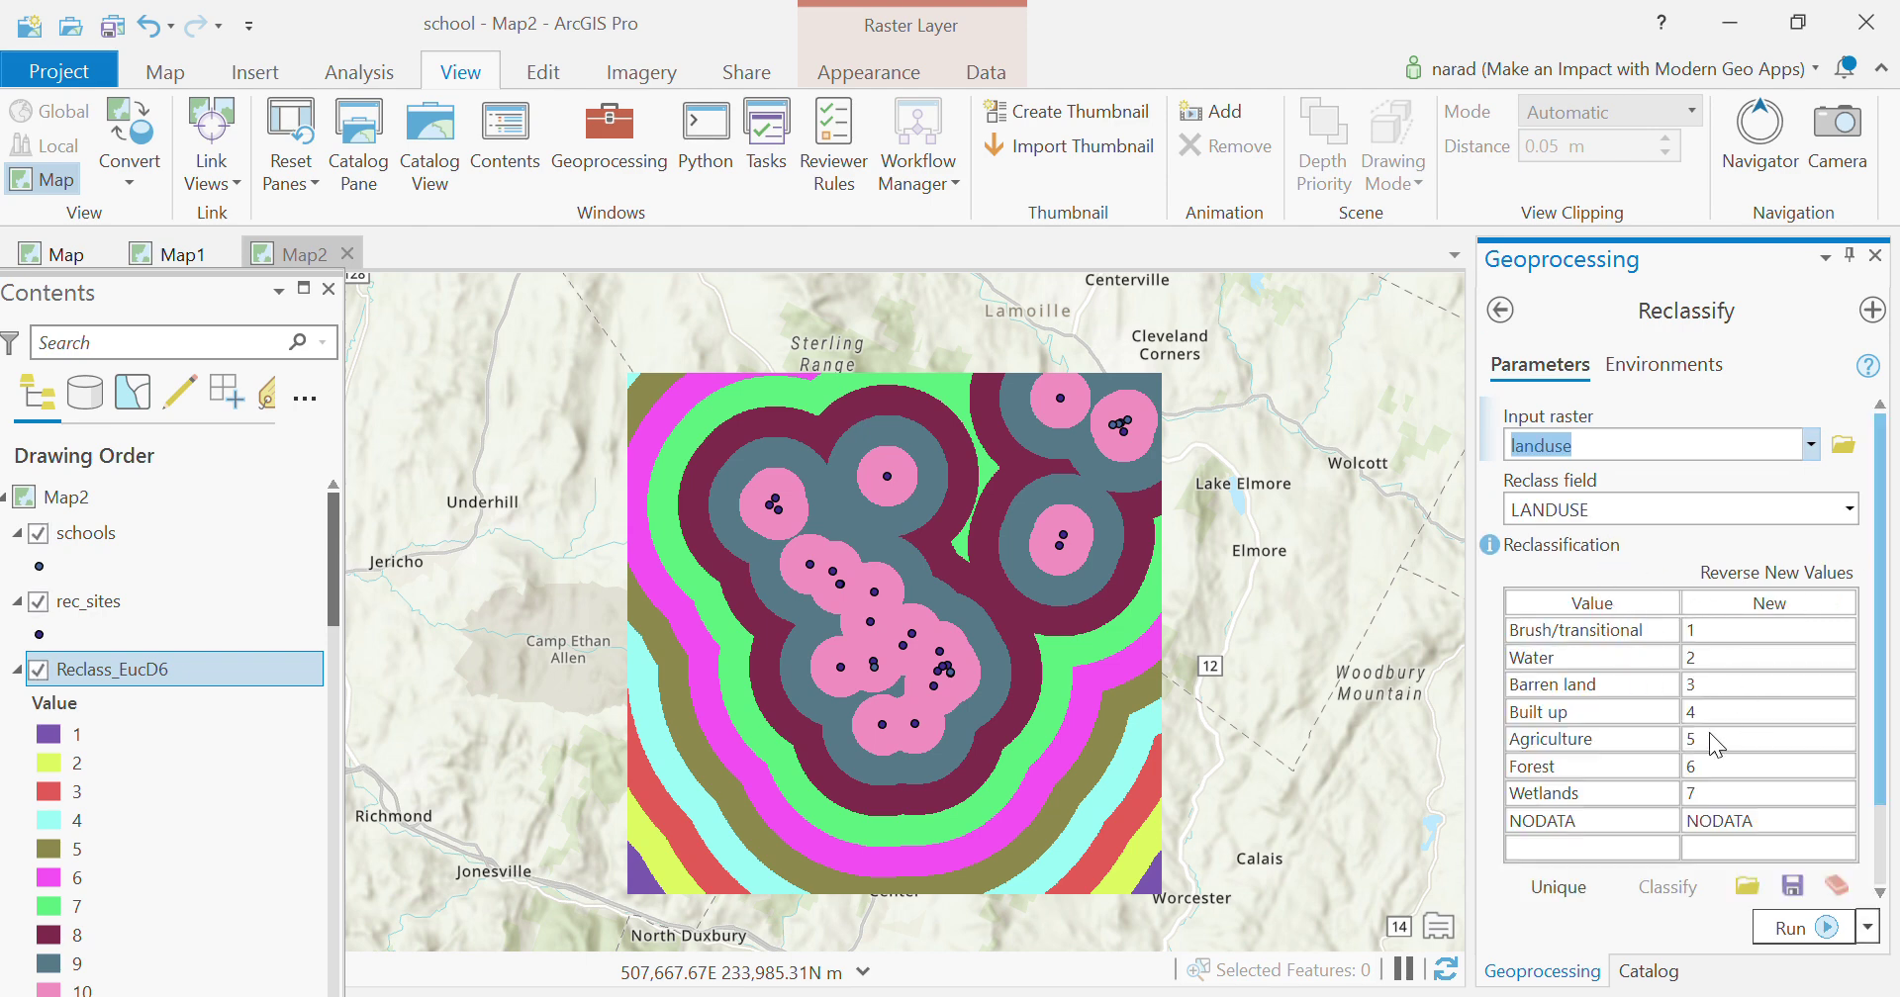
Step: Switch to Location_School.pdf and look up the new values prescribed for reclassifying each landuse type
key(alt+Tab)
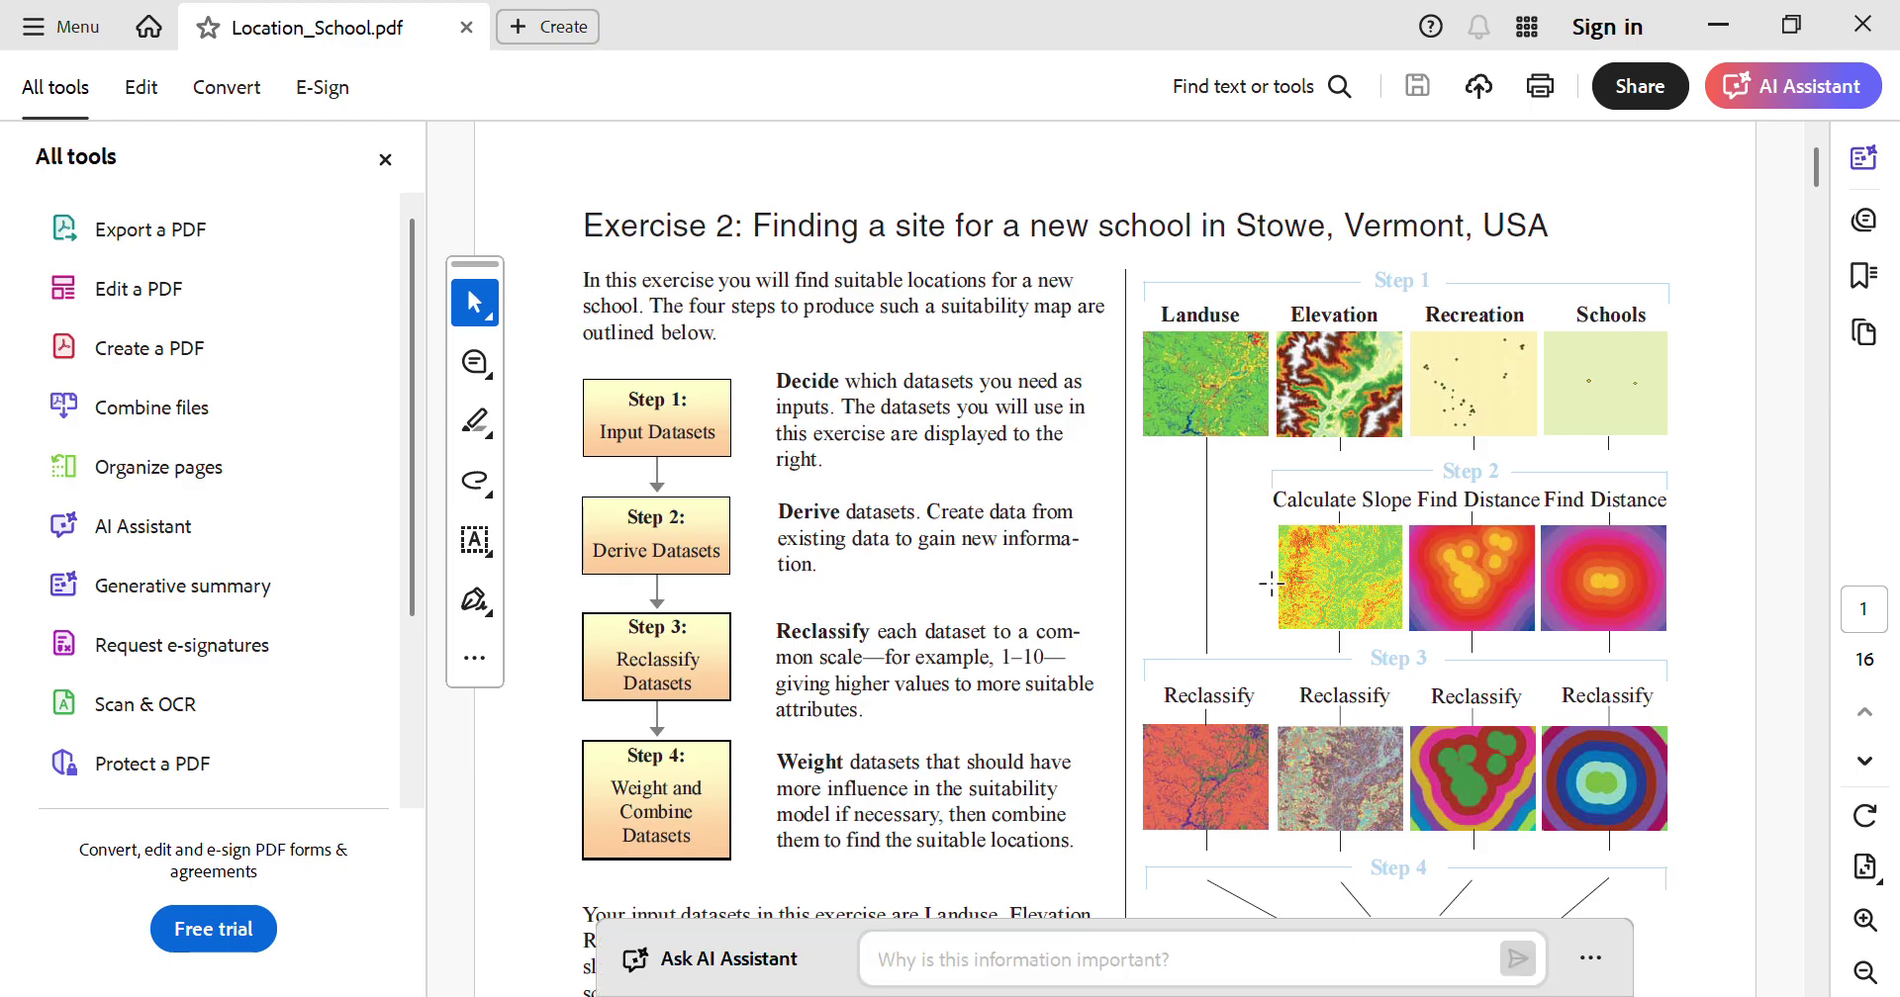
scroll(1008, 755, down, 1)
scroll(1007, 755, down, 20)
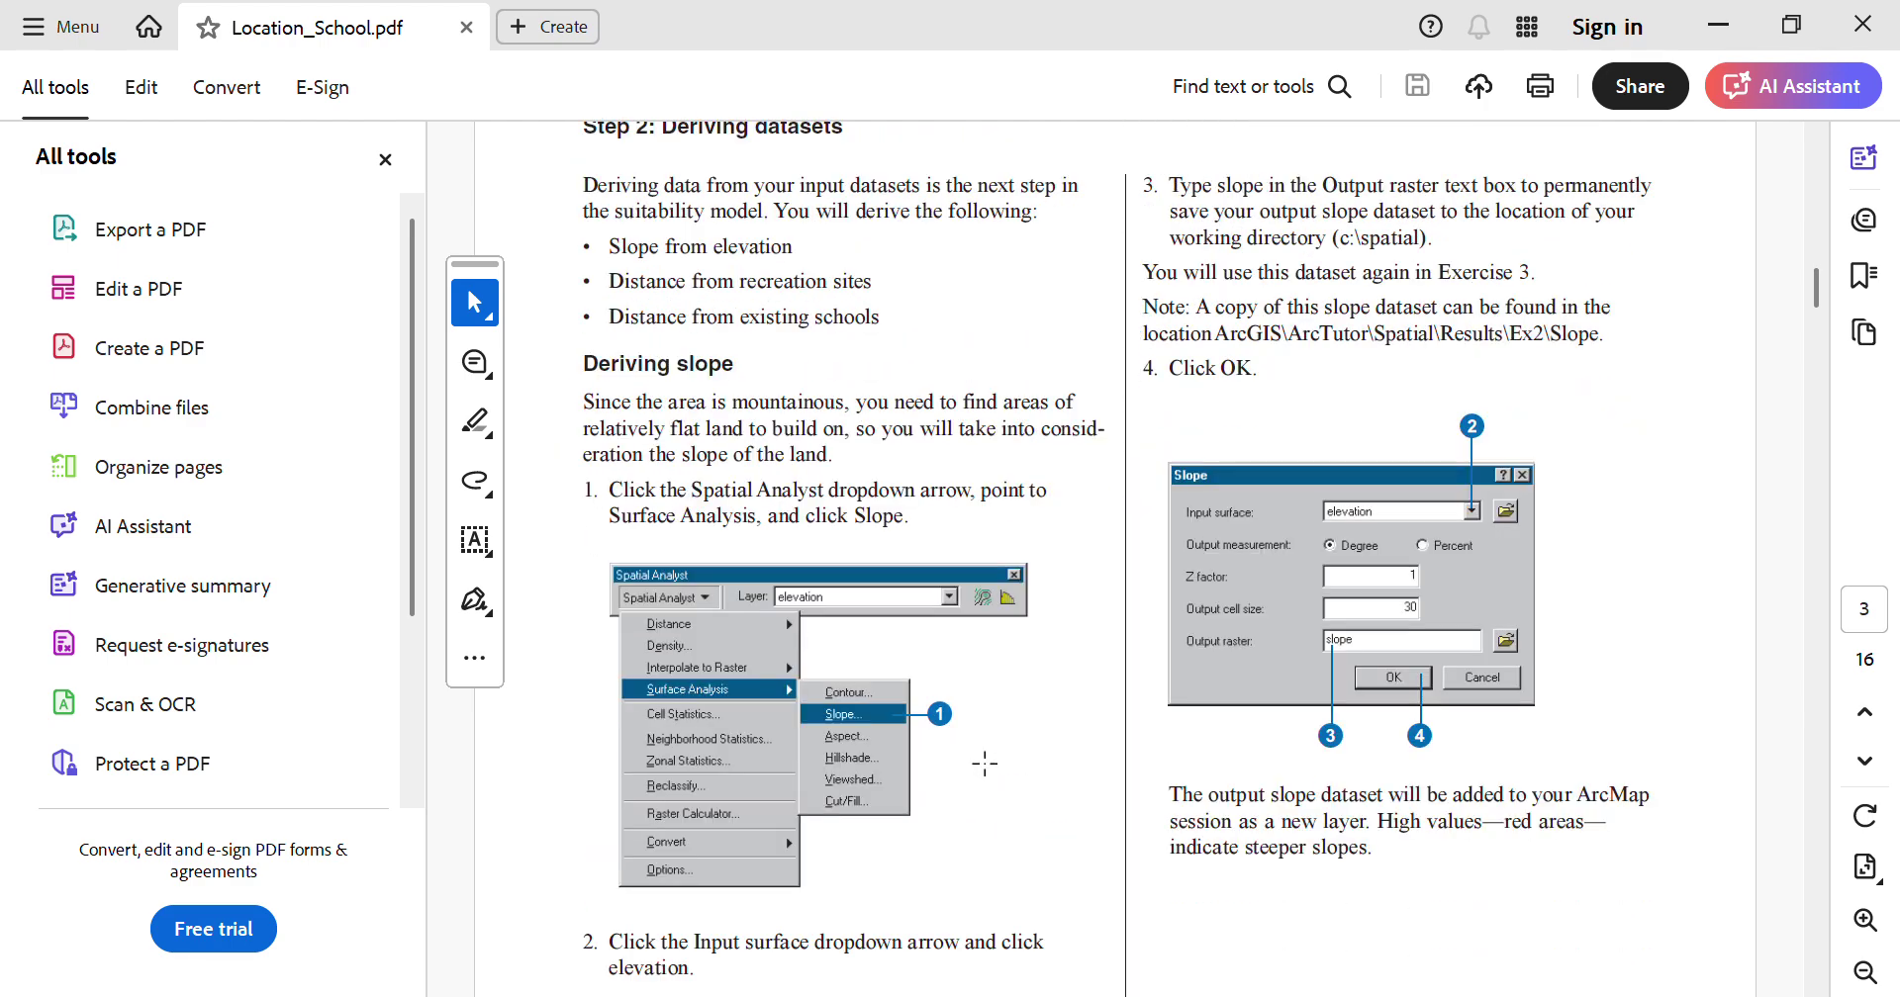
scroll(981, 758, down, 12)
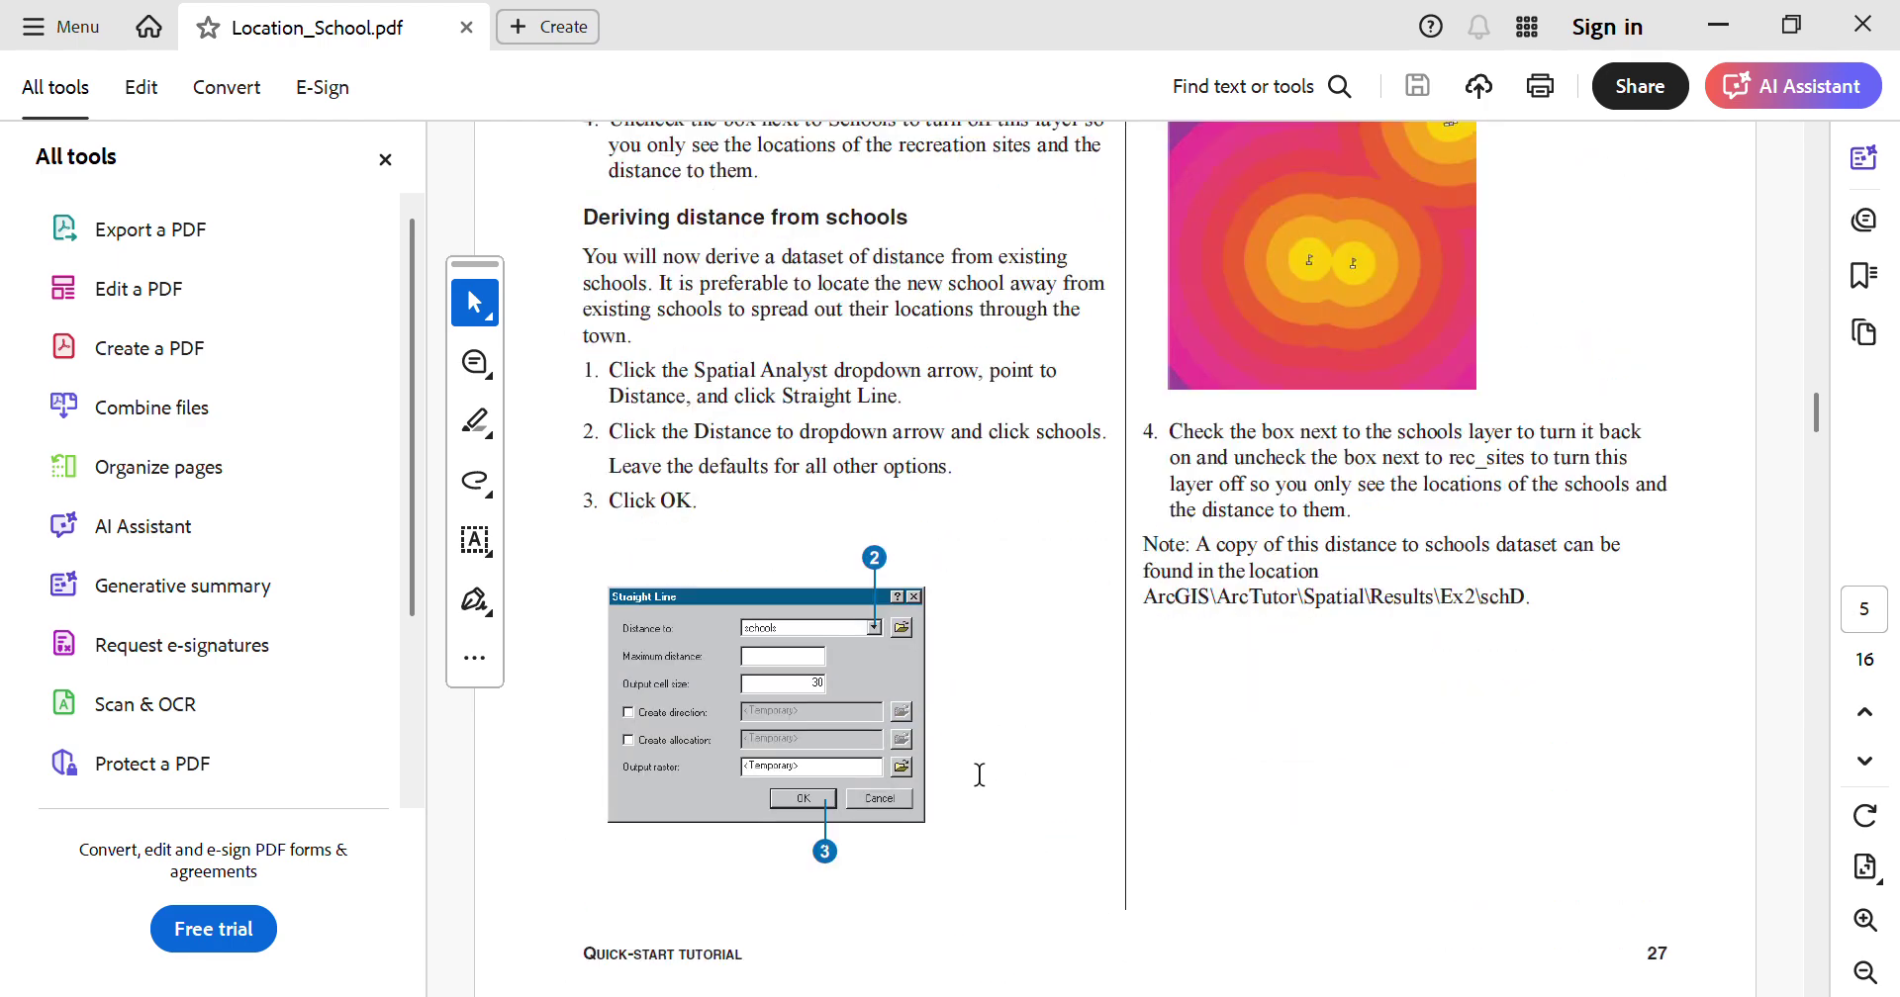
scroll(971, 766, down, 15)
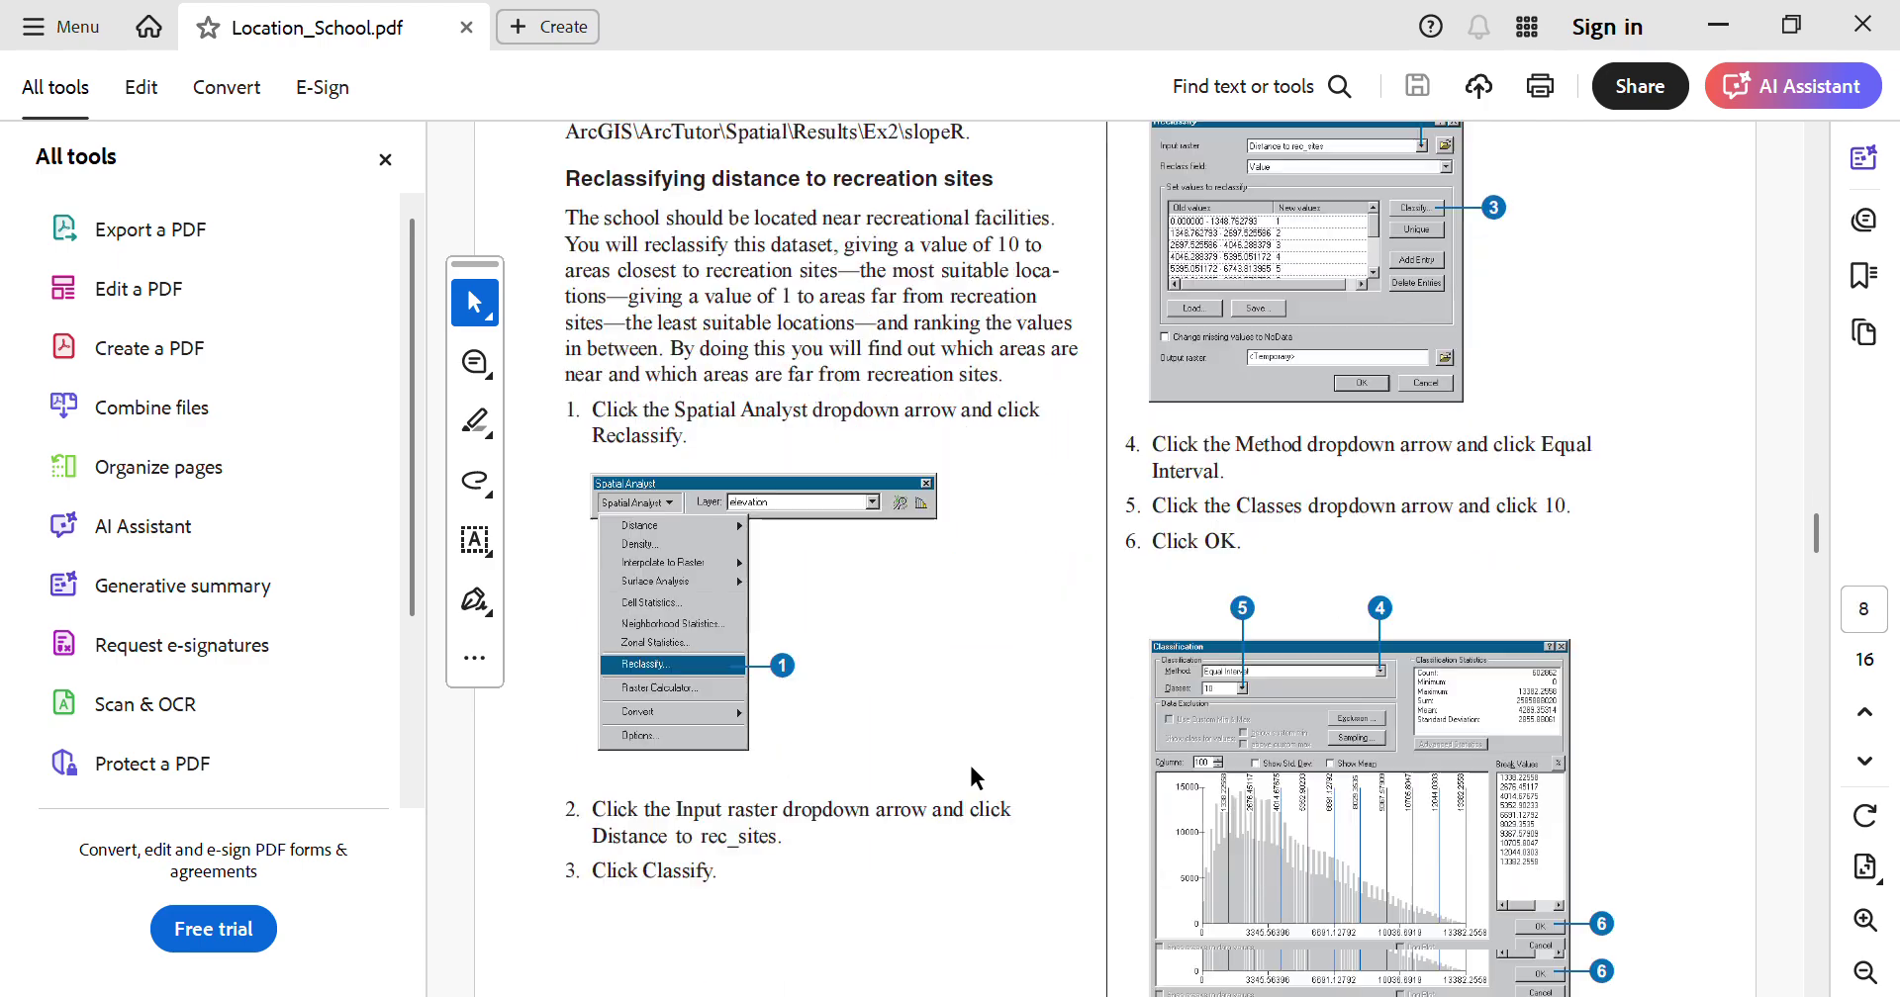
scroll(971, 769, down, 15)
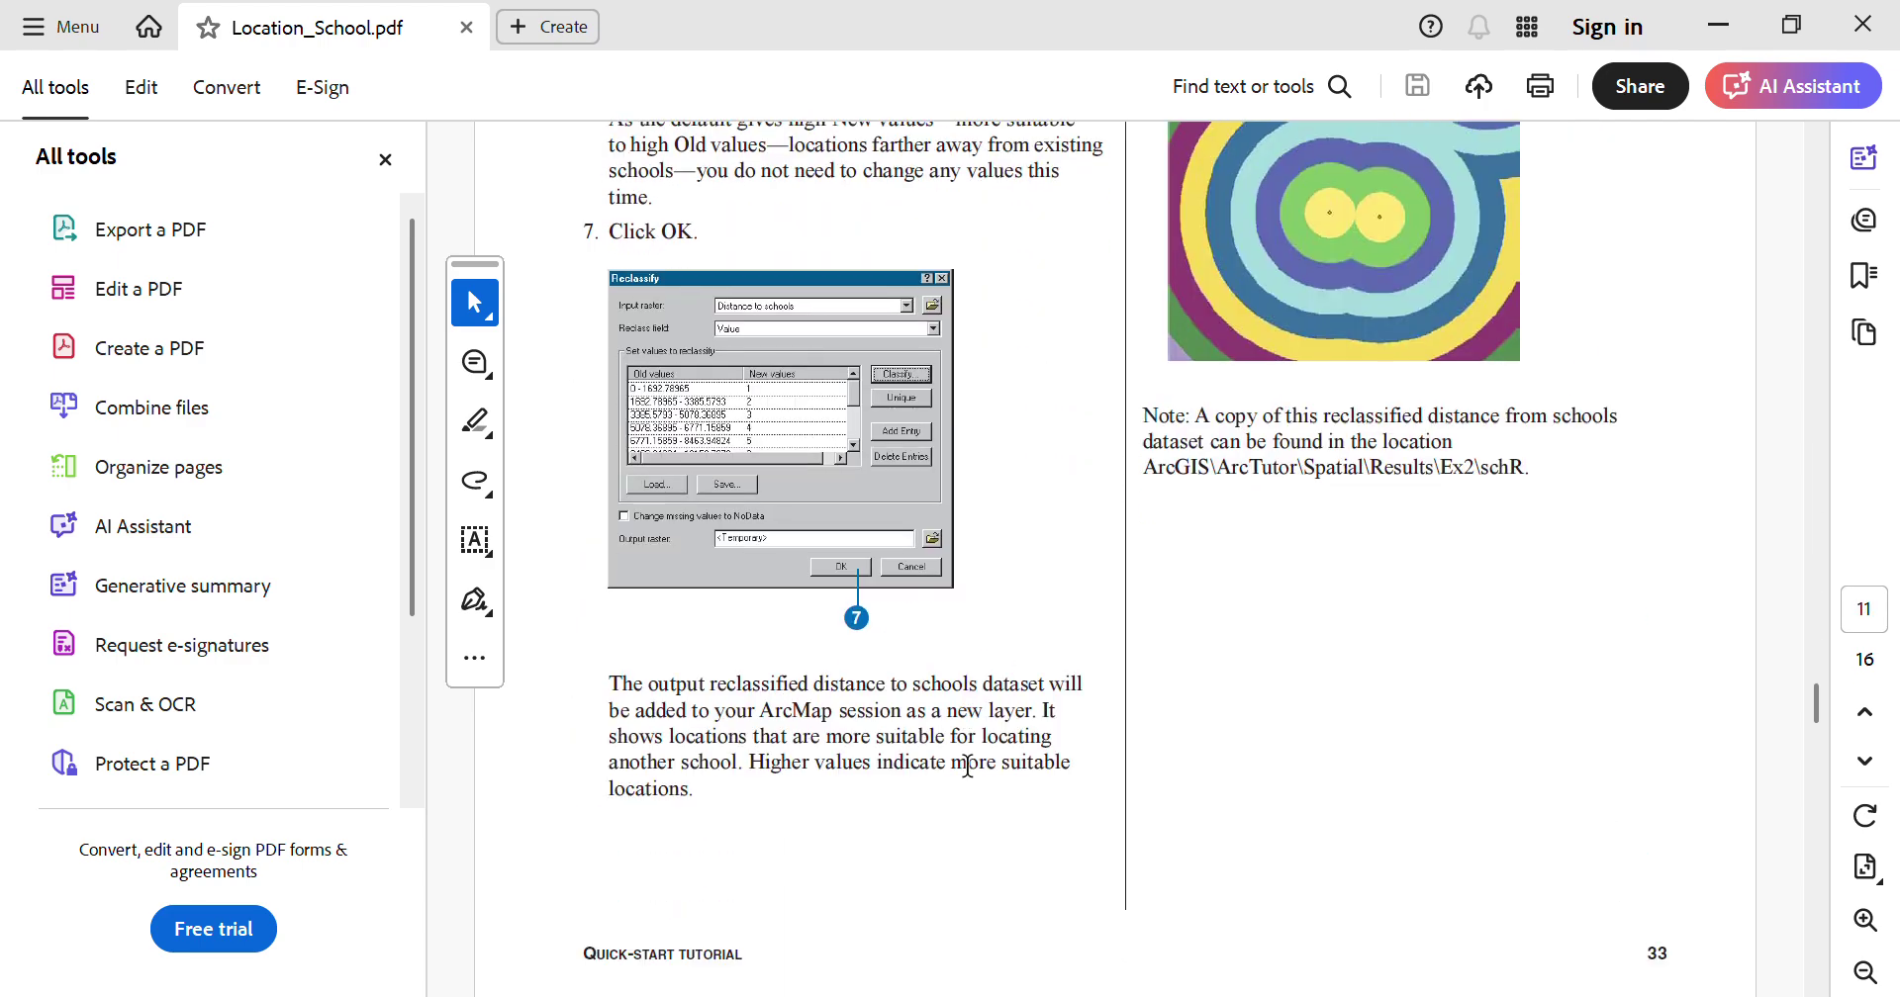
scroll(967, 766, down, 1)
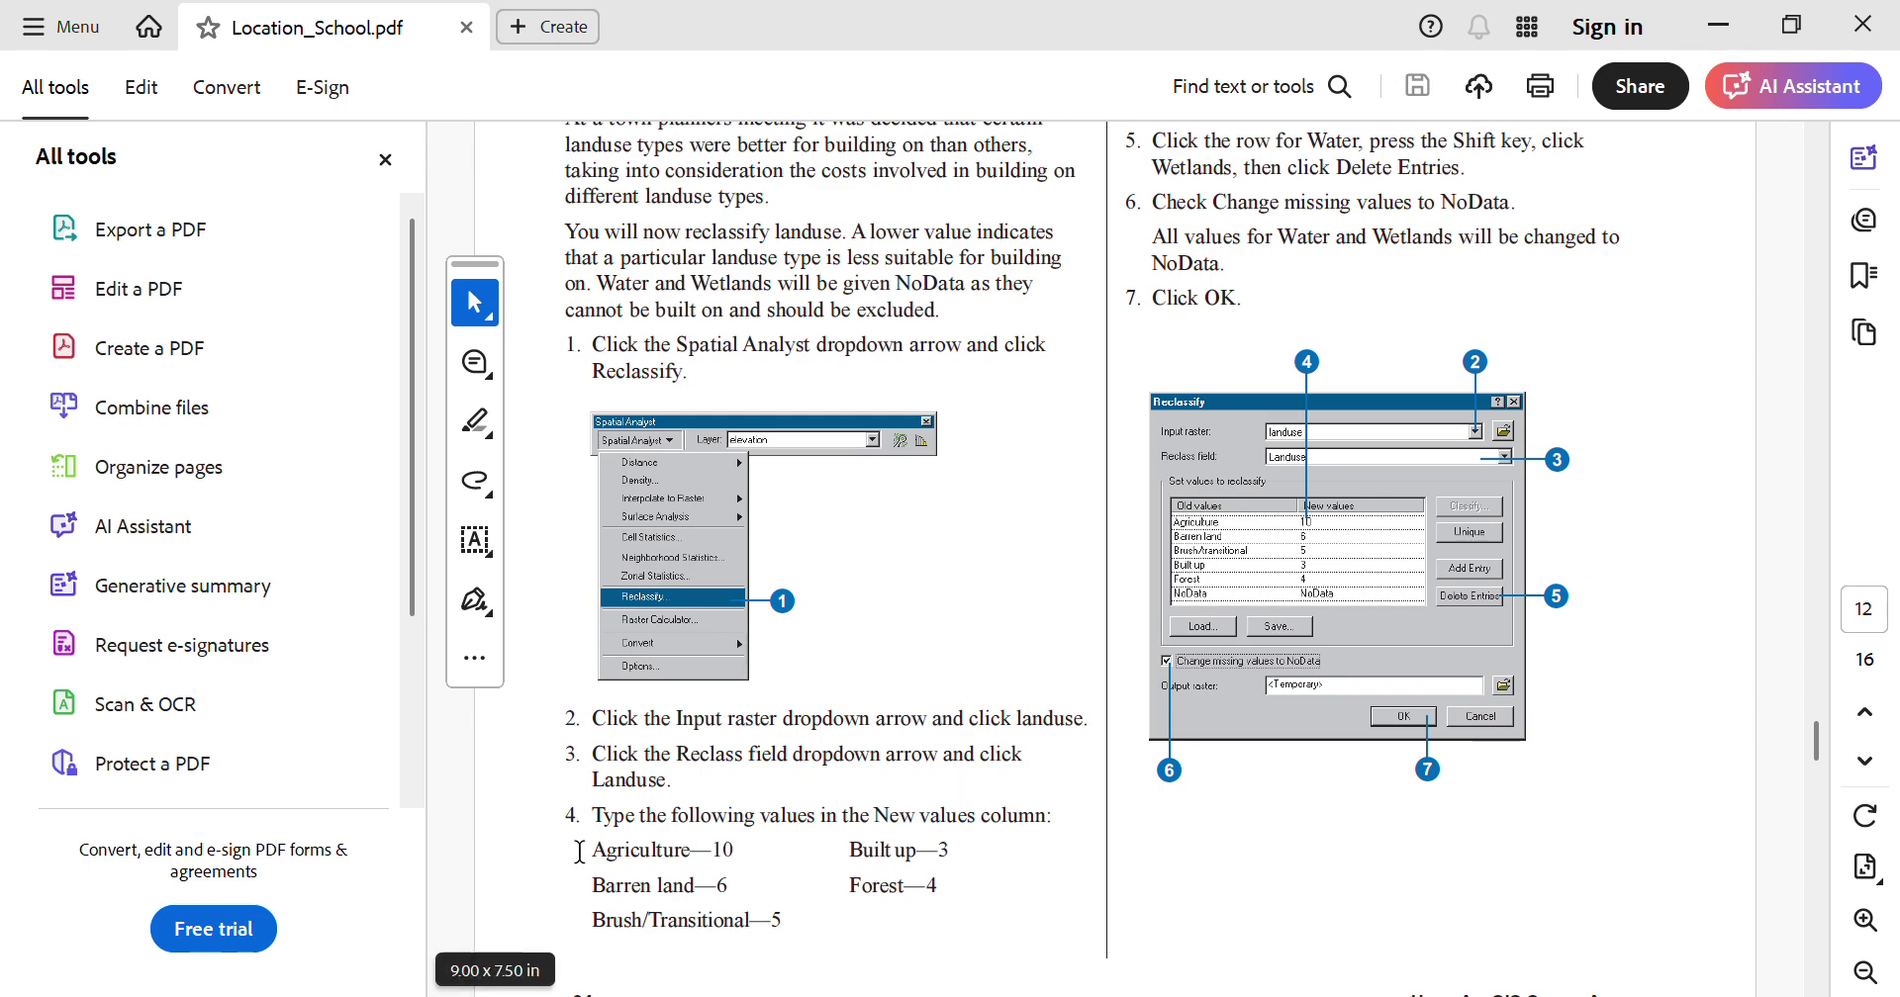
mouse_move(586, 849)
mouse_down()
mouse_move(737, 915)
mouse_move(938, 896)
mouse_up()
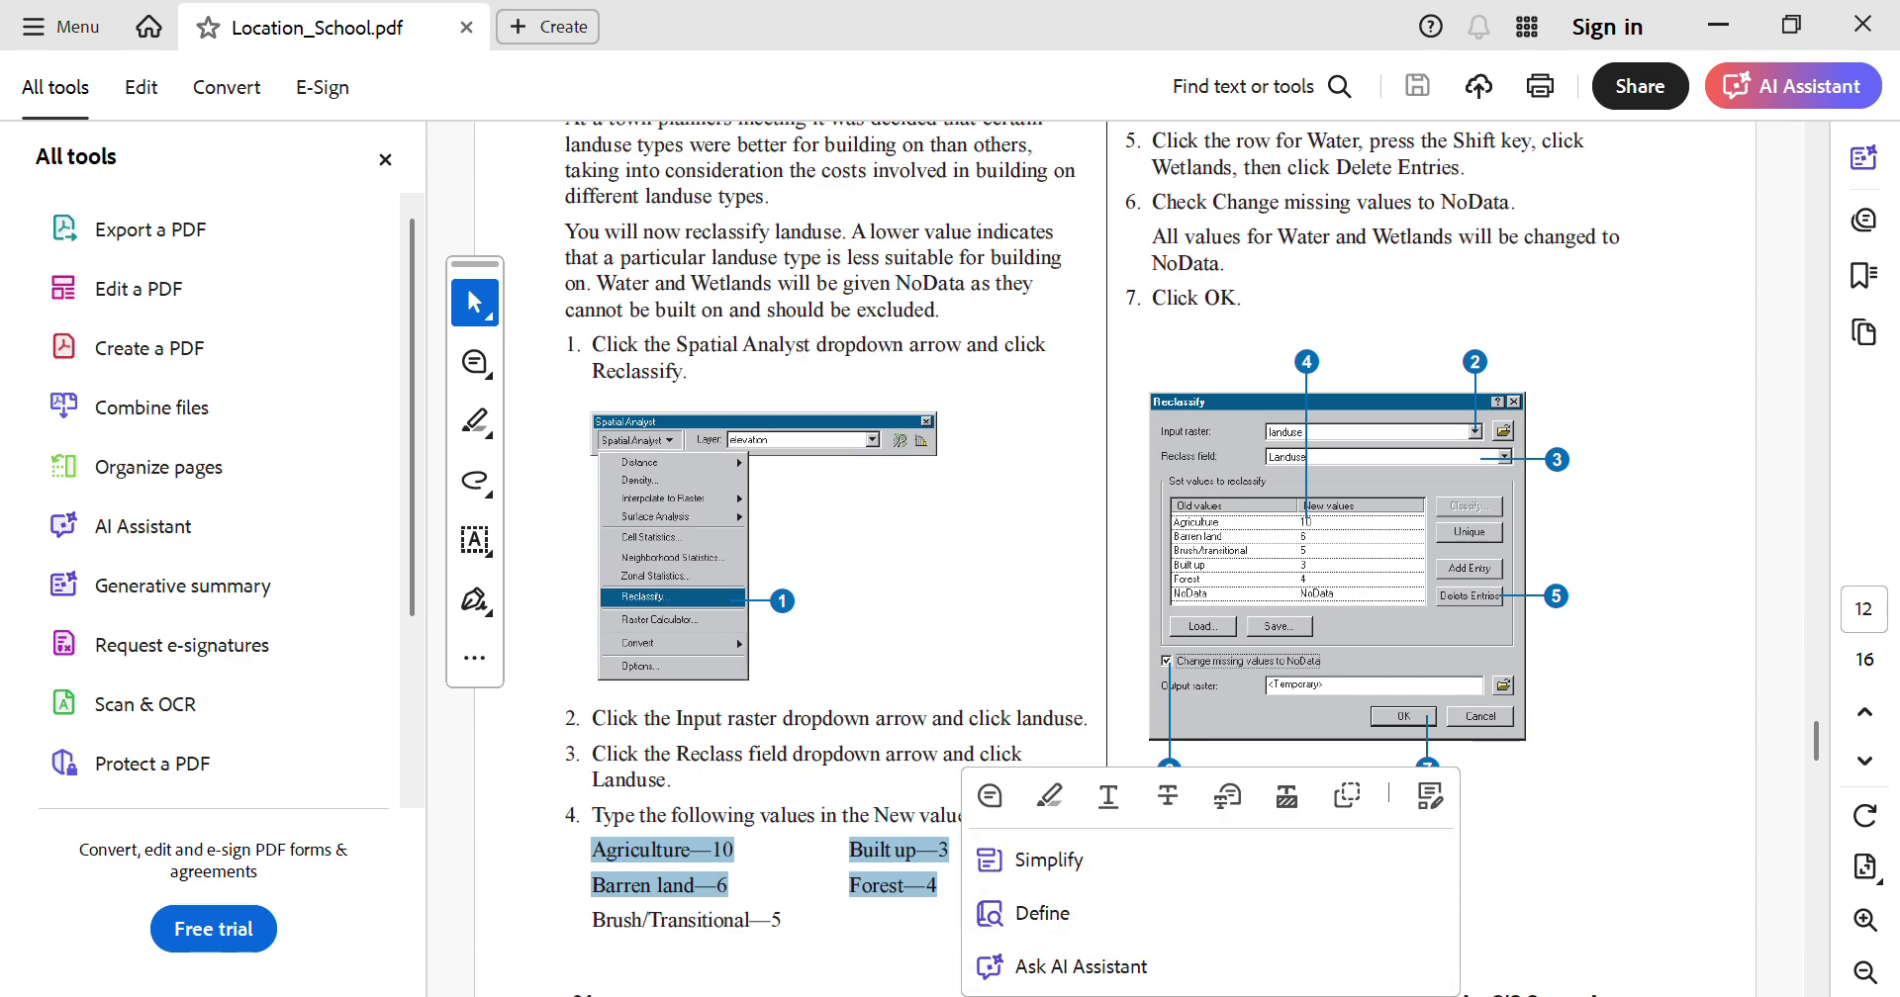
Step: Return to ArcGIS Pro and set the new landuse values to 10 for Agriculture and 6 for Barren land
key(alt+Tab)
click(1706, 746)
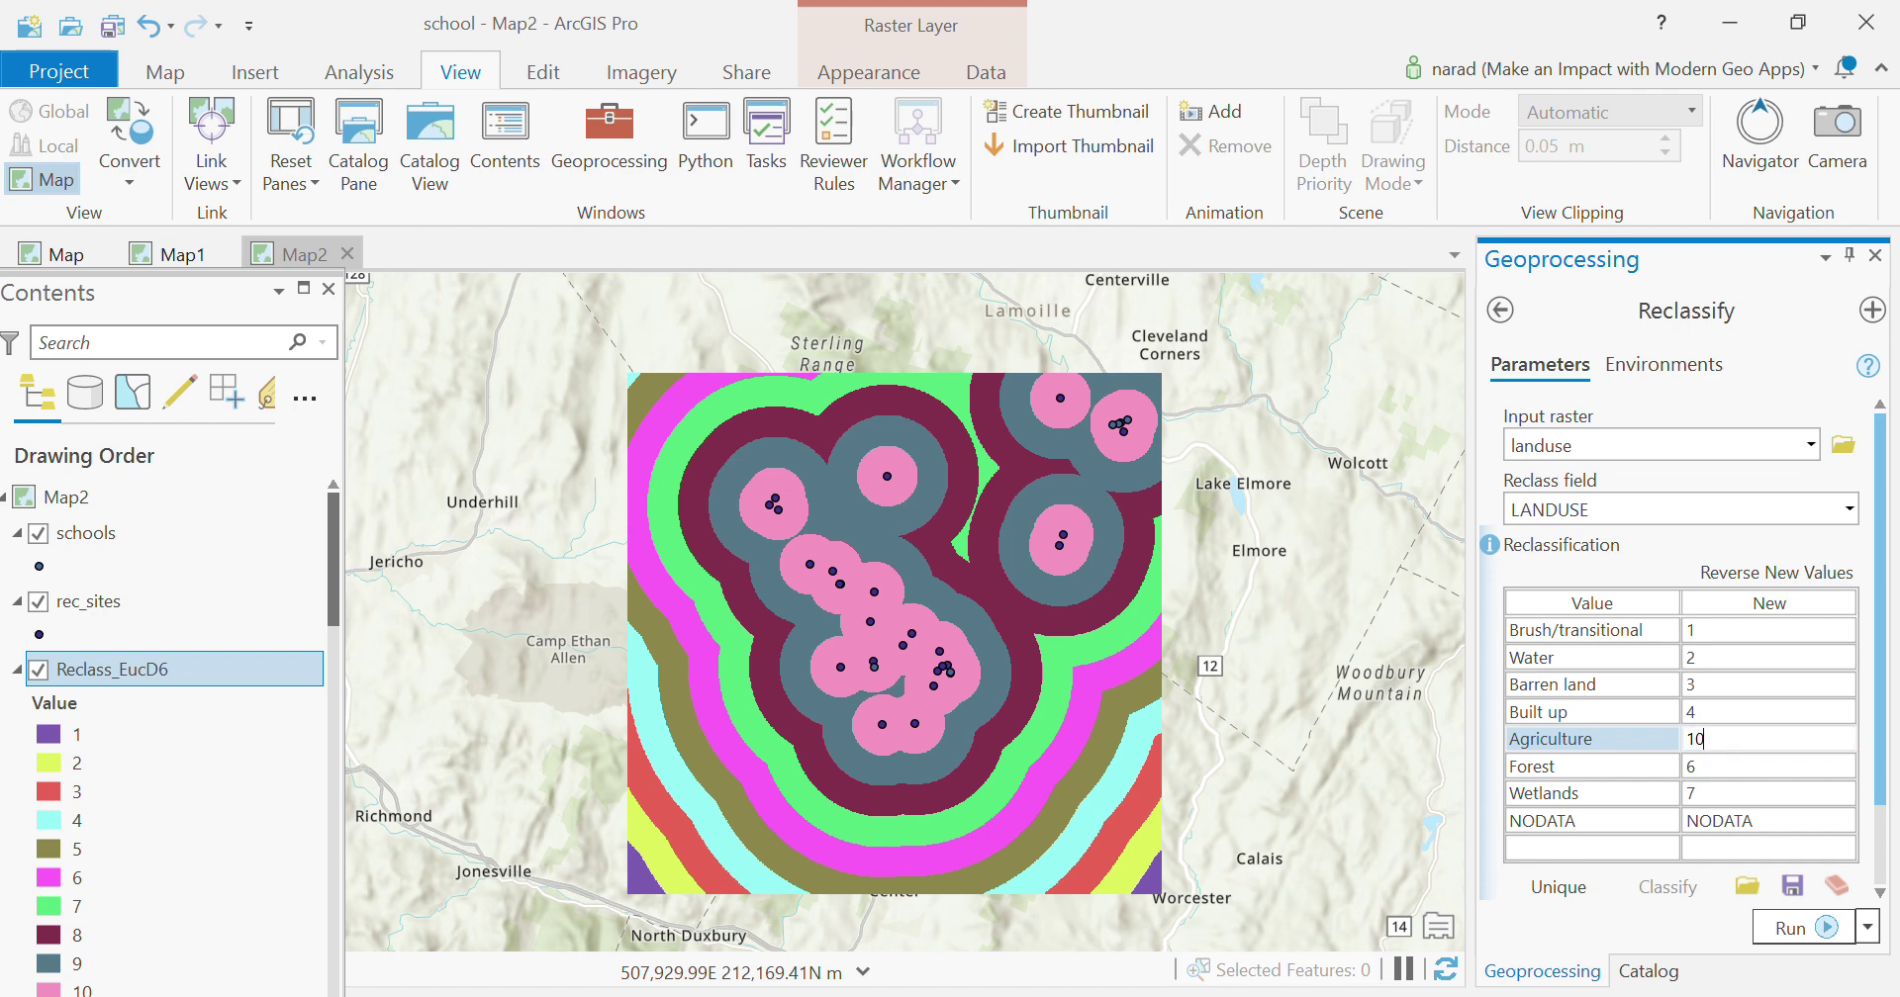
click(1712, 683)
text(6)
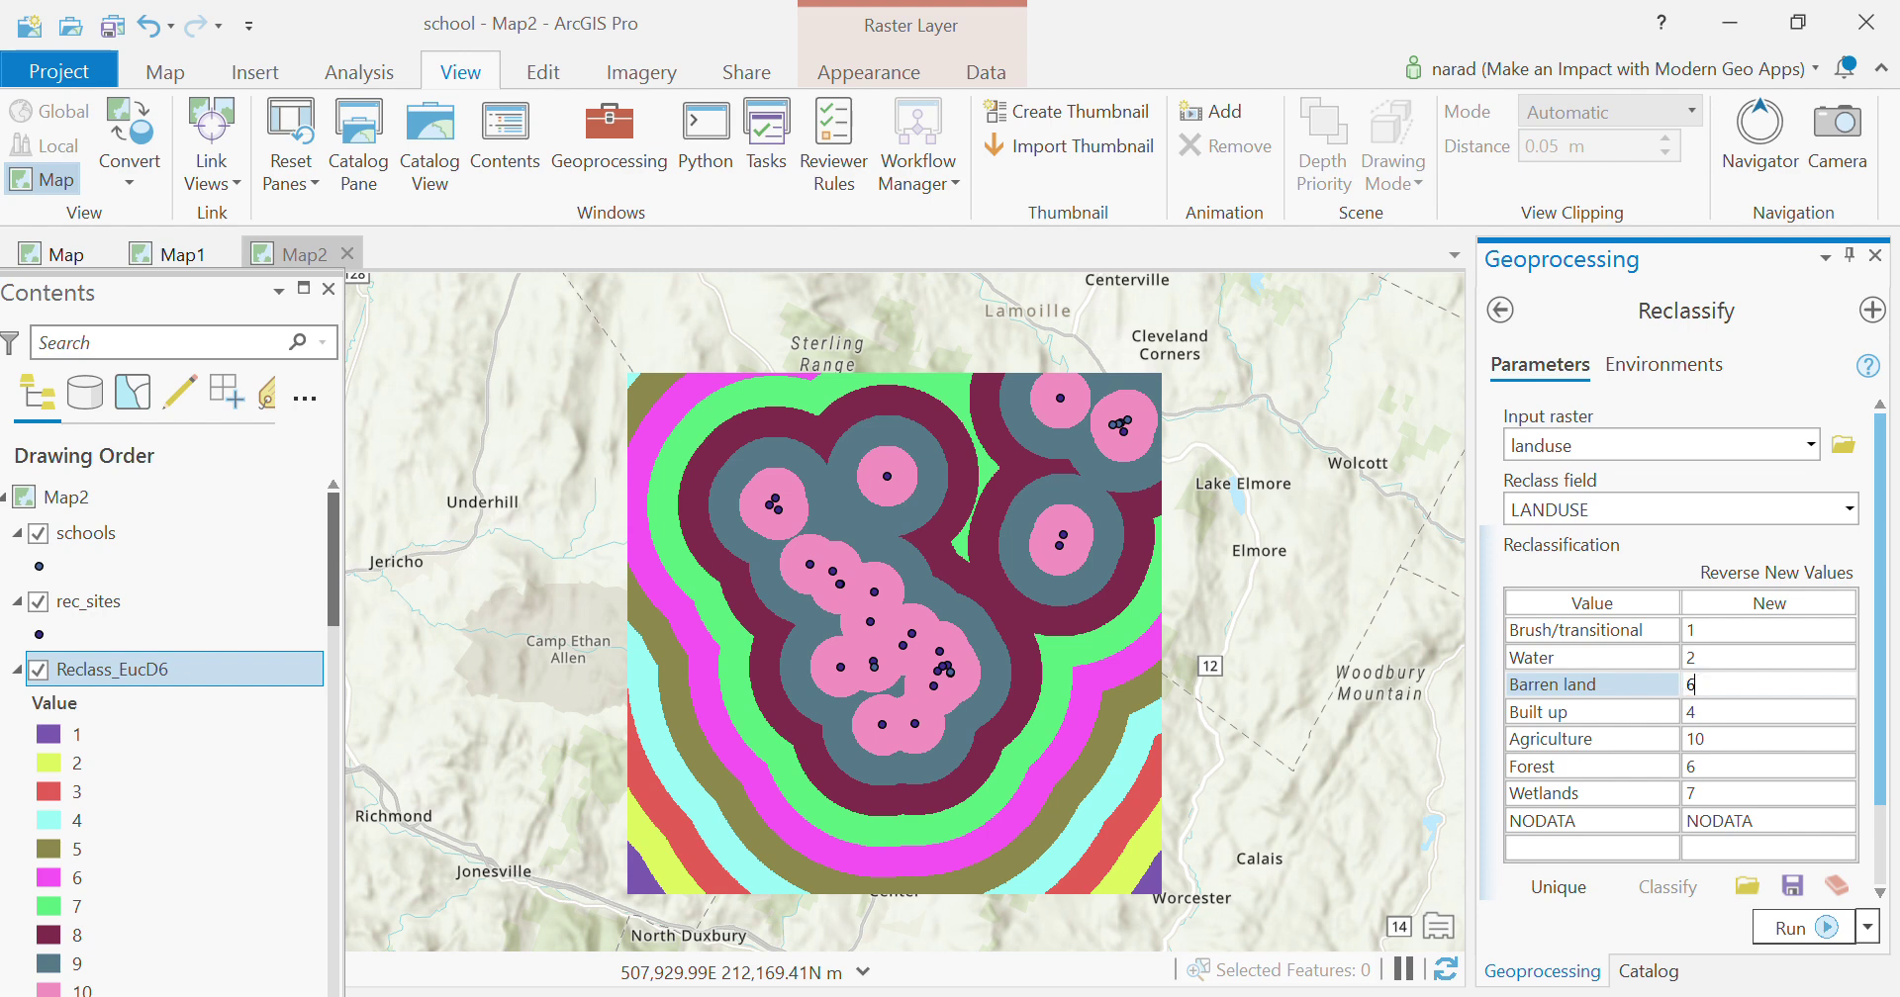
Step: Check the Brush/Transitional value in the PDF and set its new value to 5 in the ArcGIS Pro reclassification table
click(1267, 881)
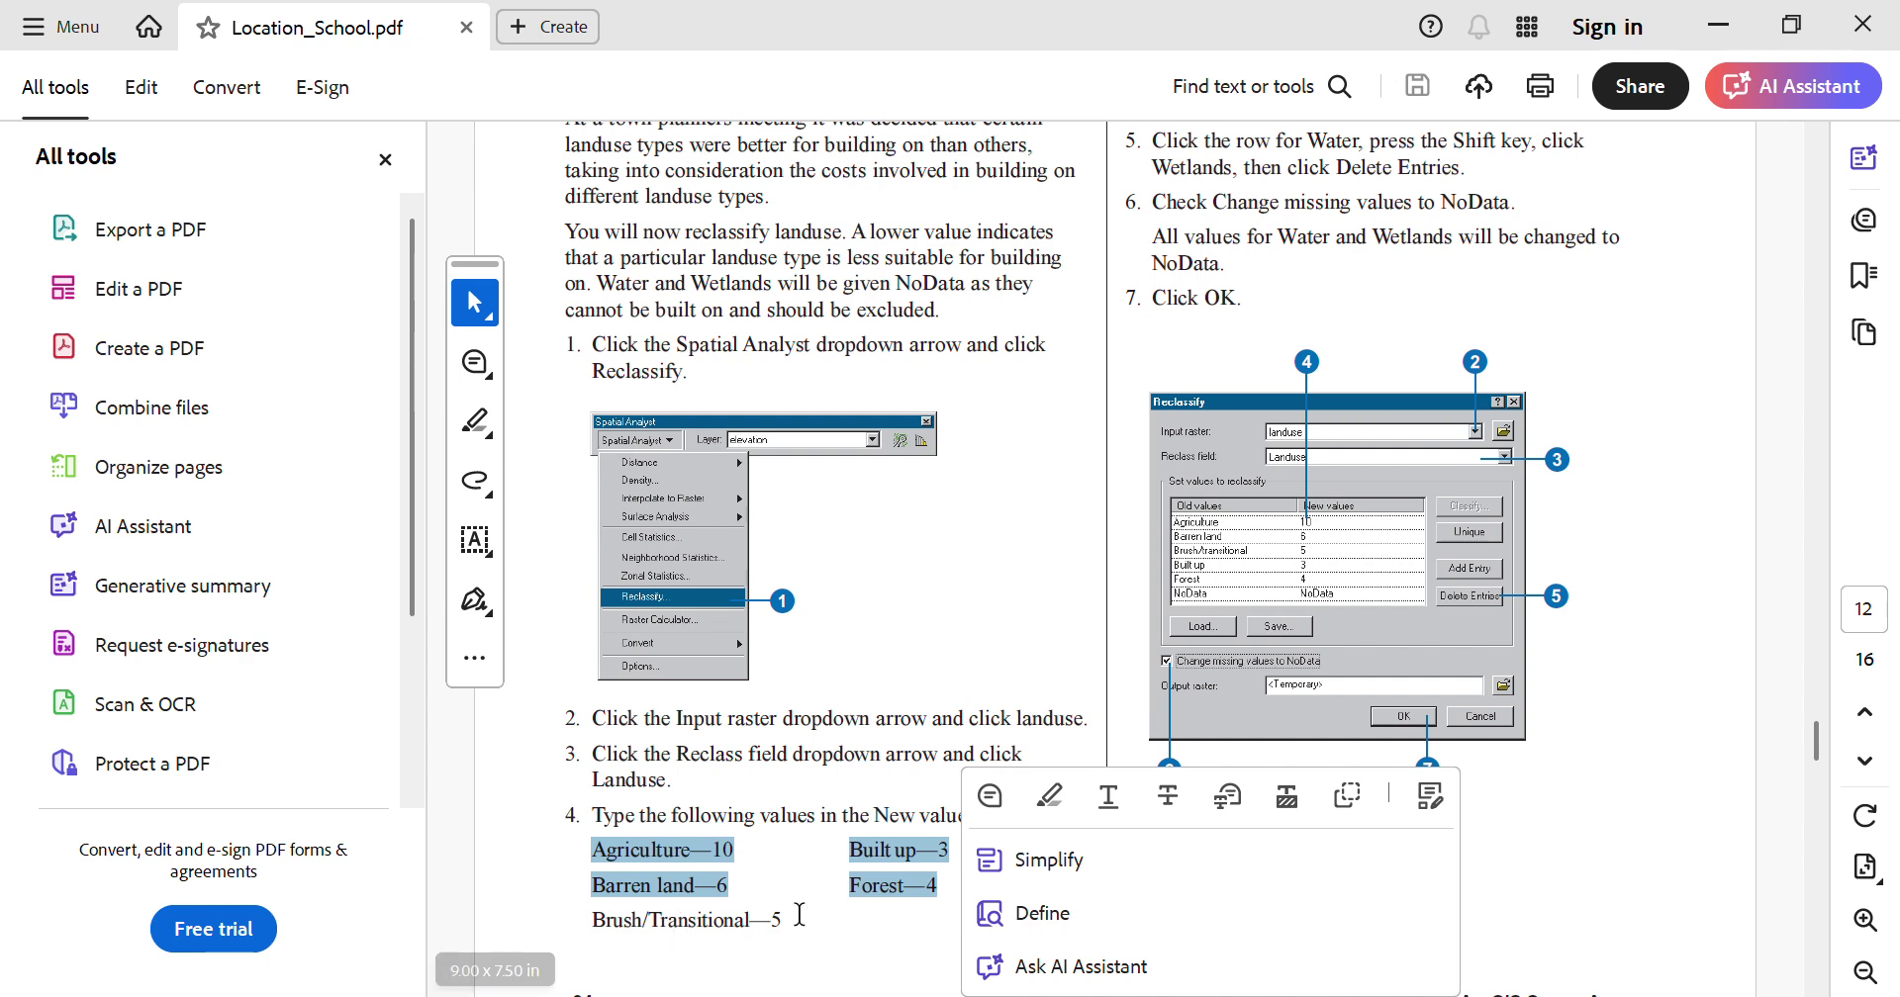
mouse_move(1266, 996)
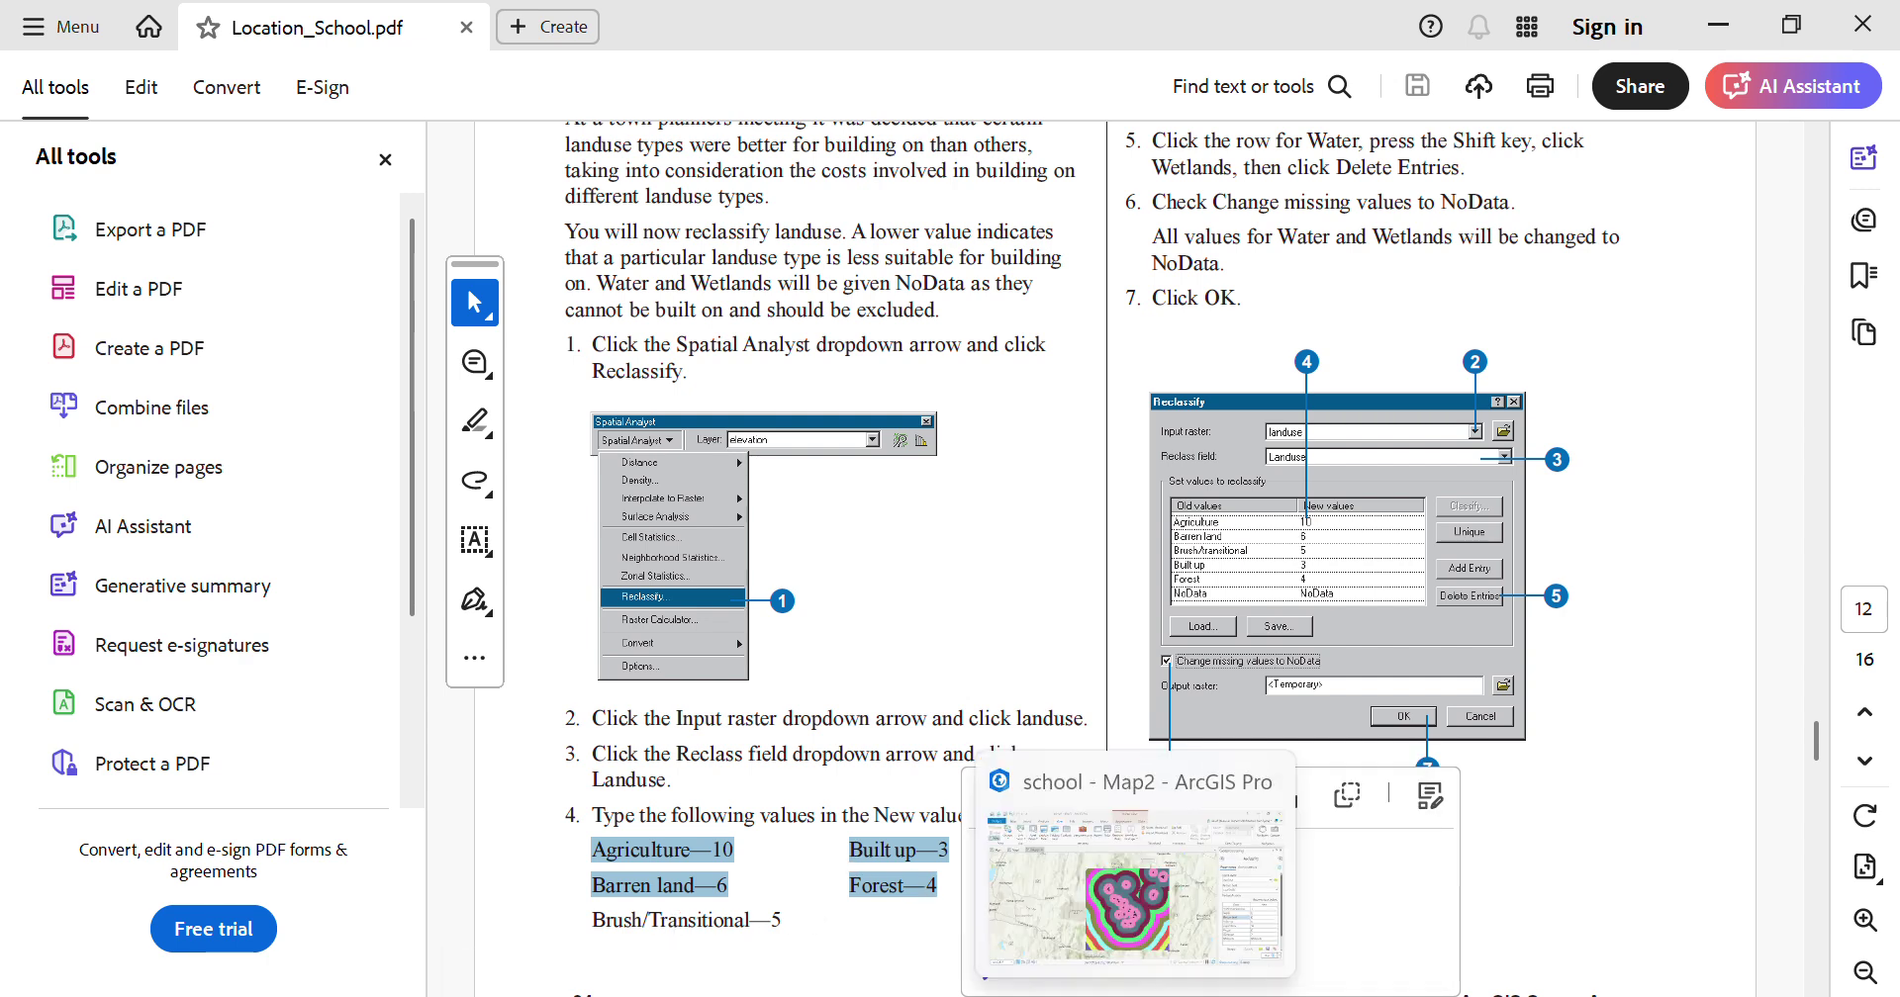
click(1227, 890)
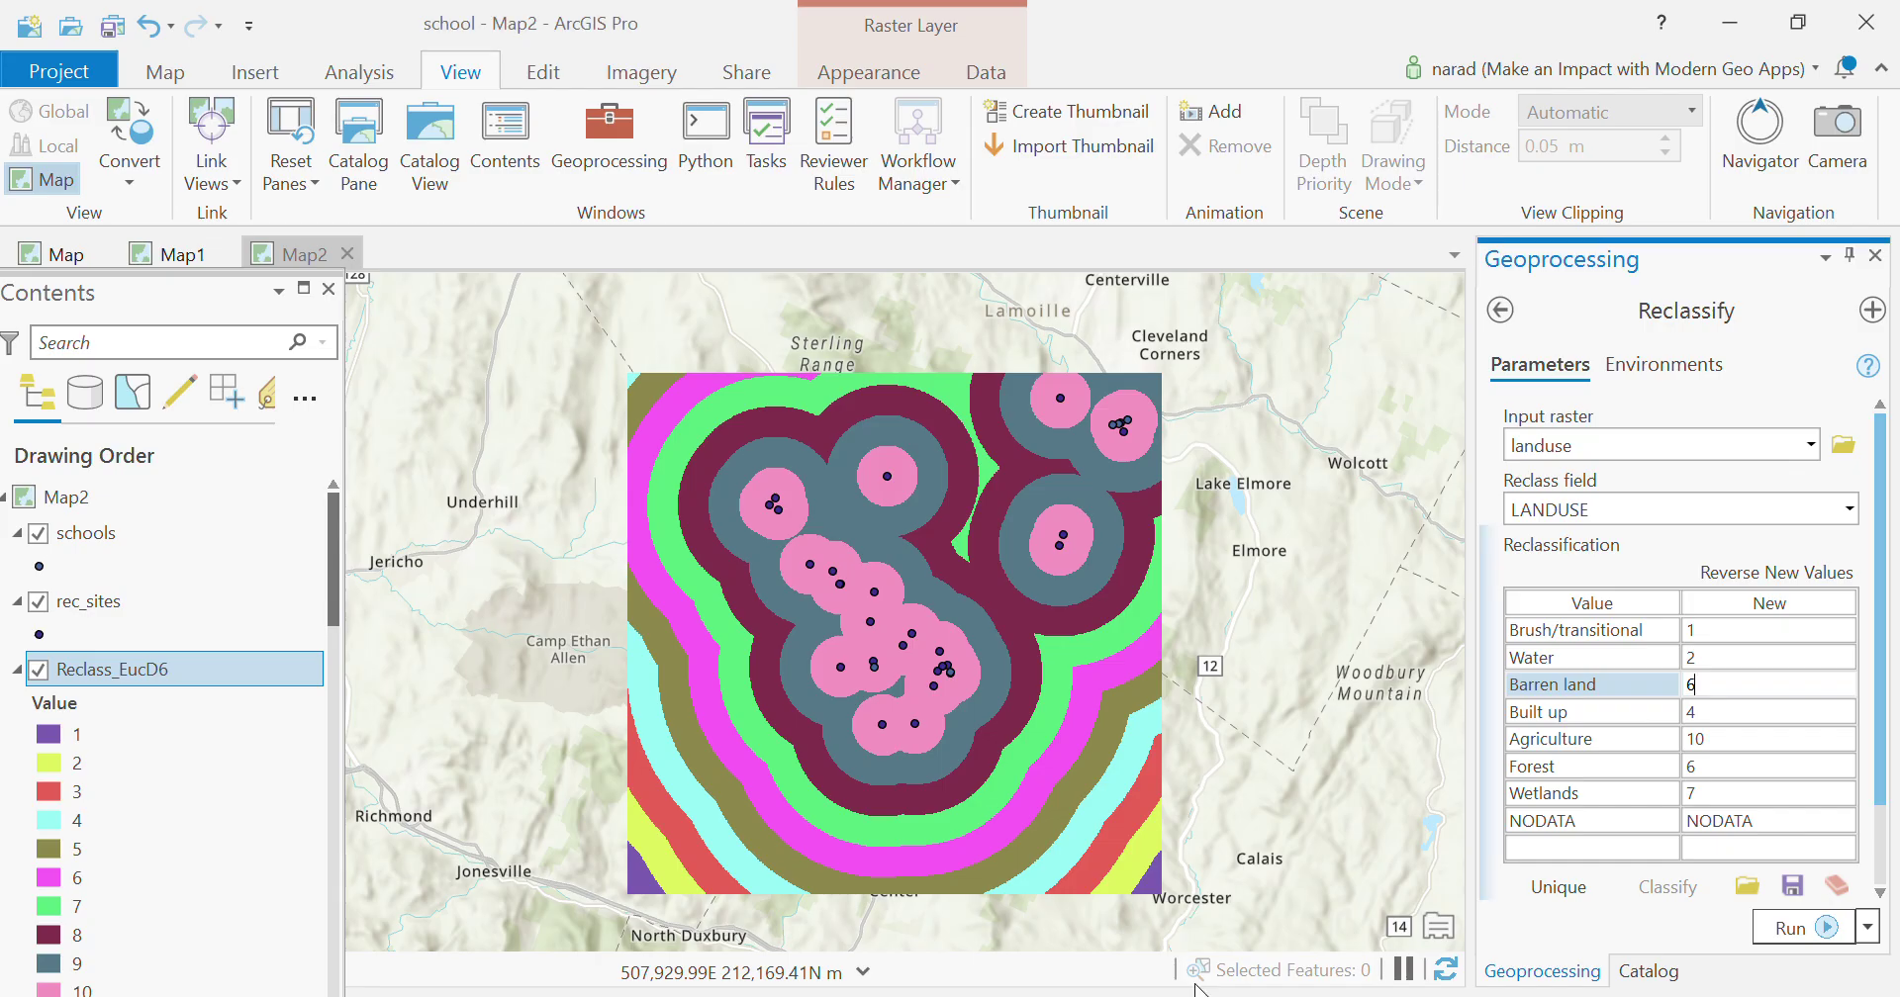
click(1709, 631)
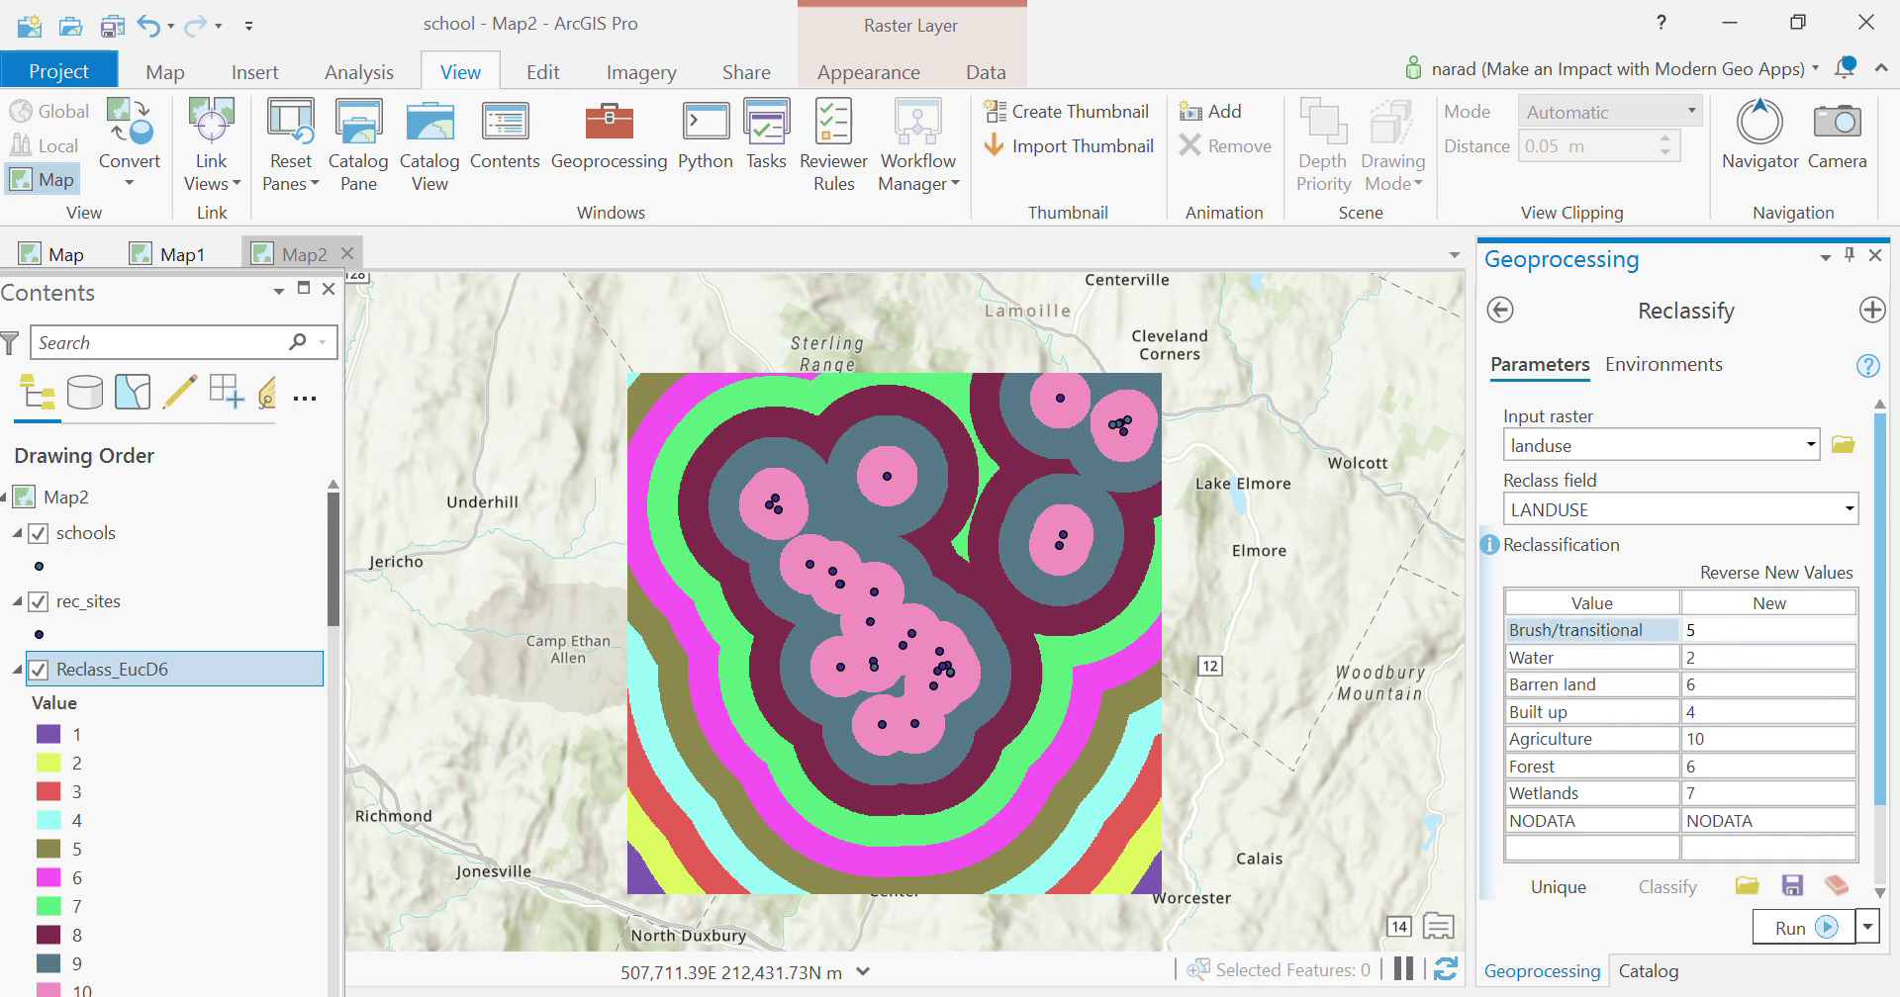
click(1267, 996)
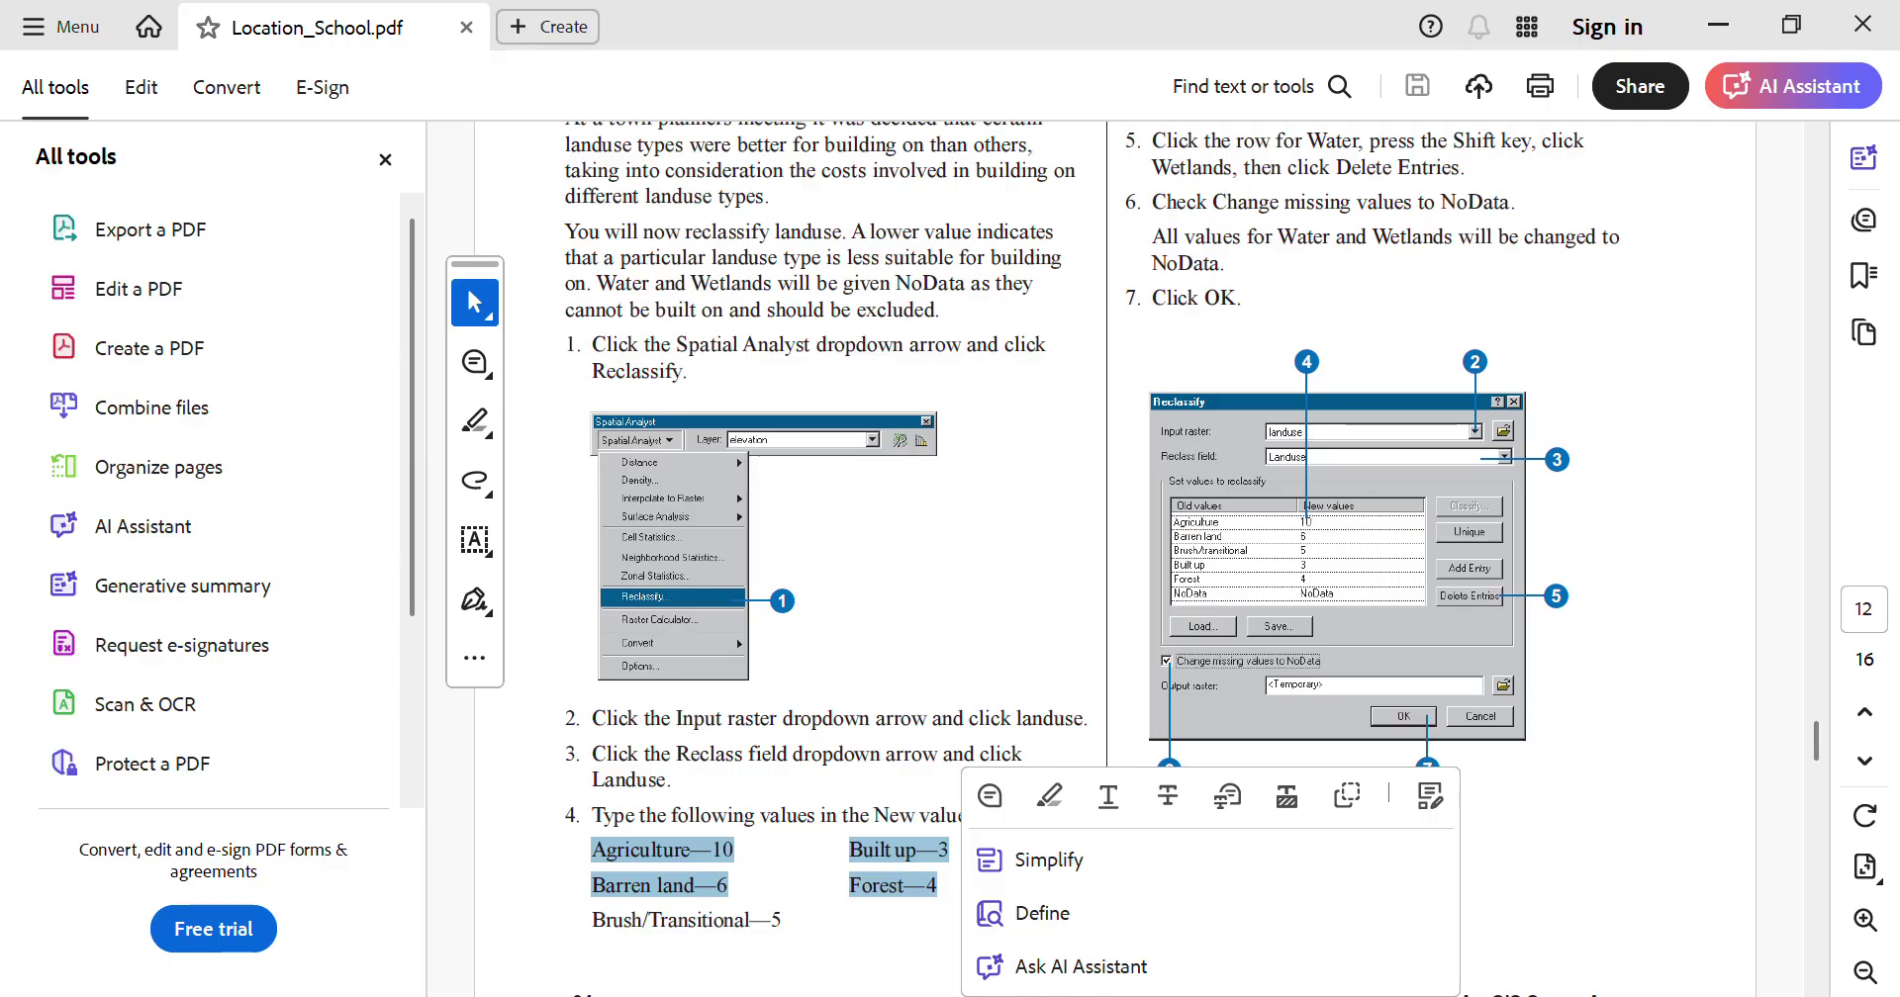
click(1267, 996)
text(5)
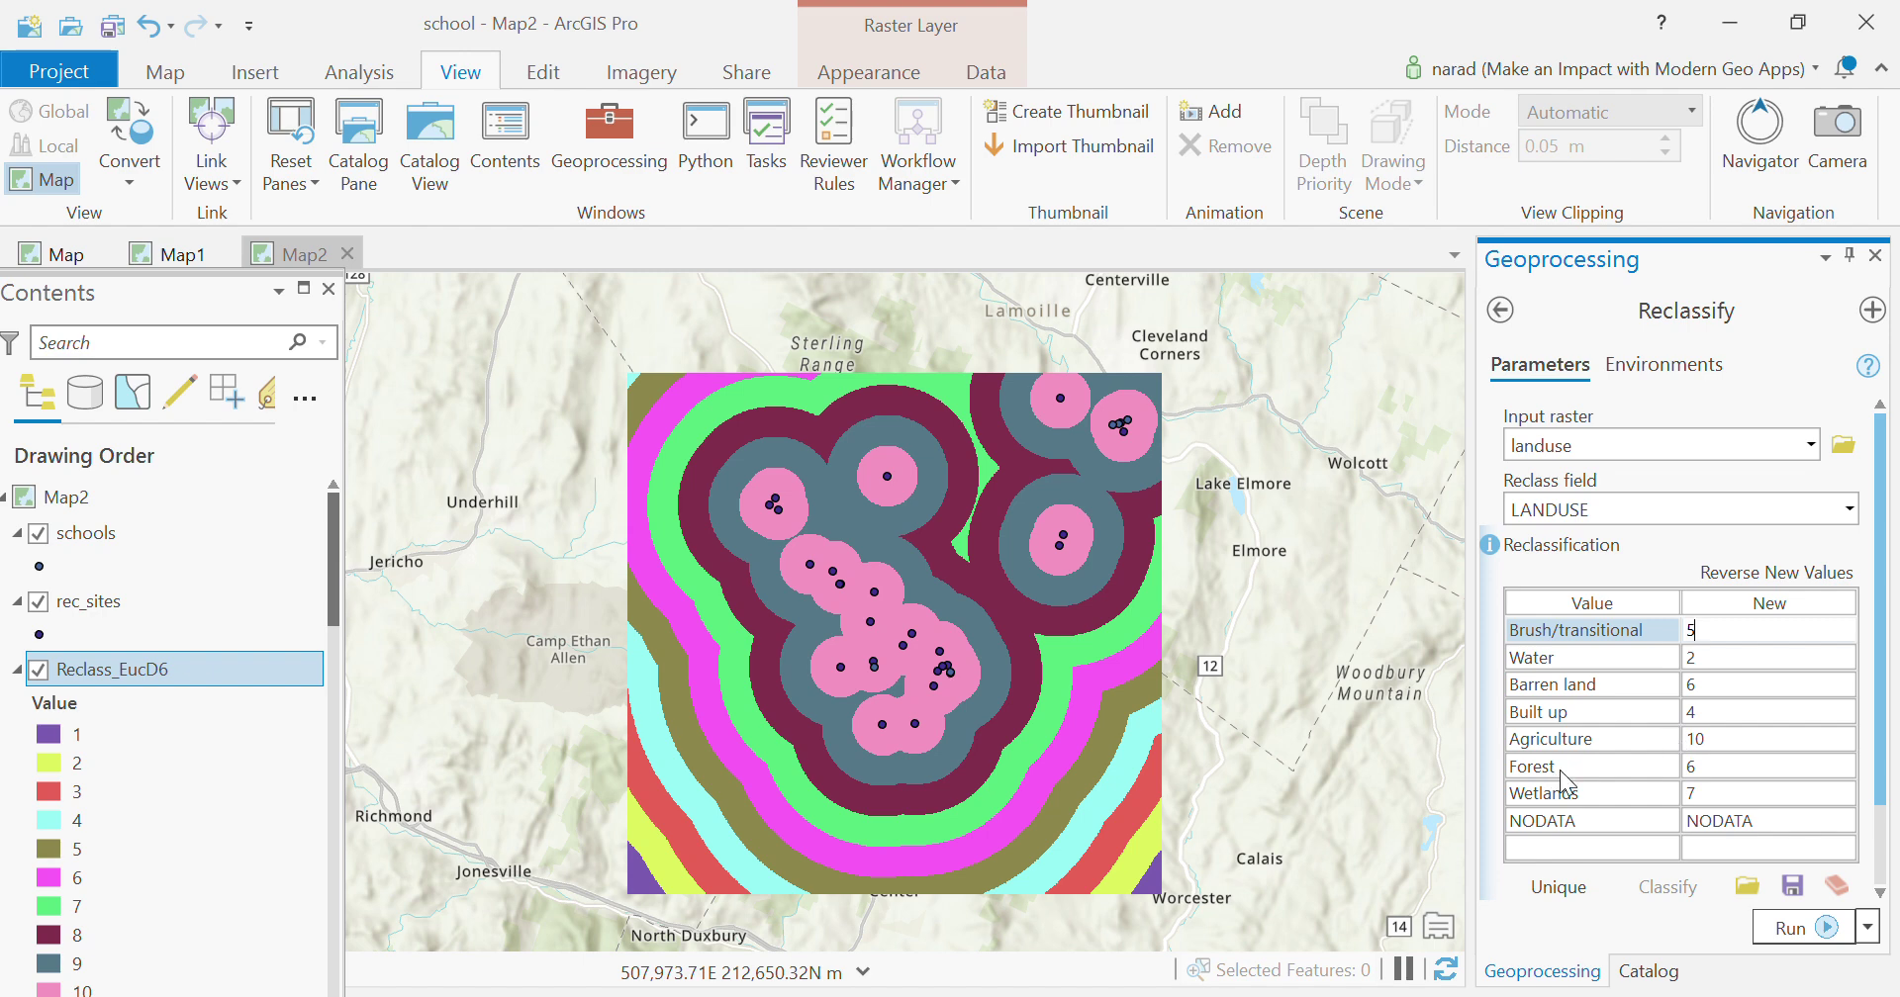
Step: Set the new values to 3 for Built up and 4 for Forest, consulting the PDF for the scores
double_click(1703, 713)
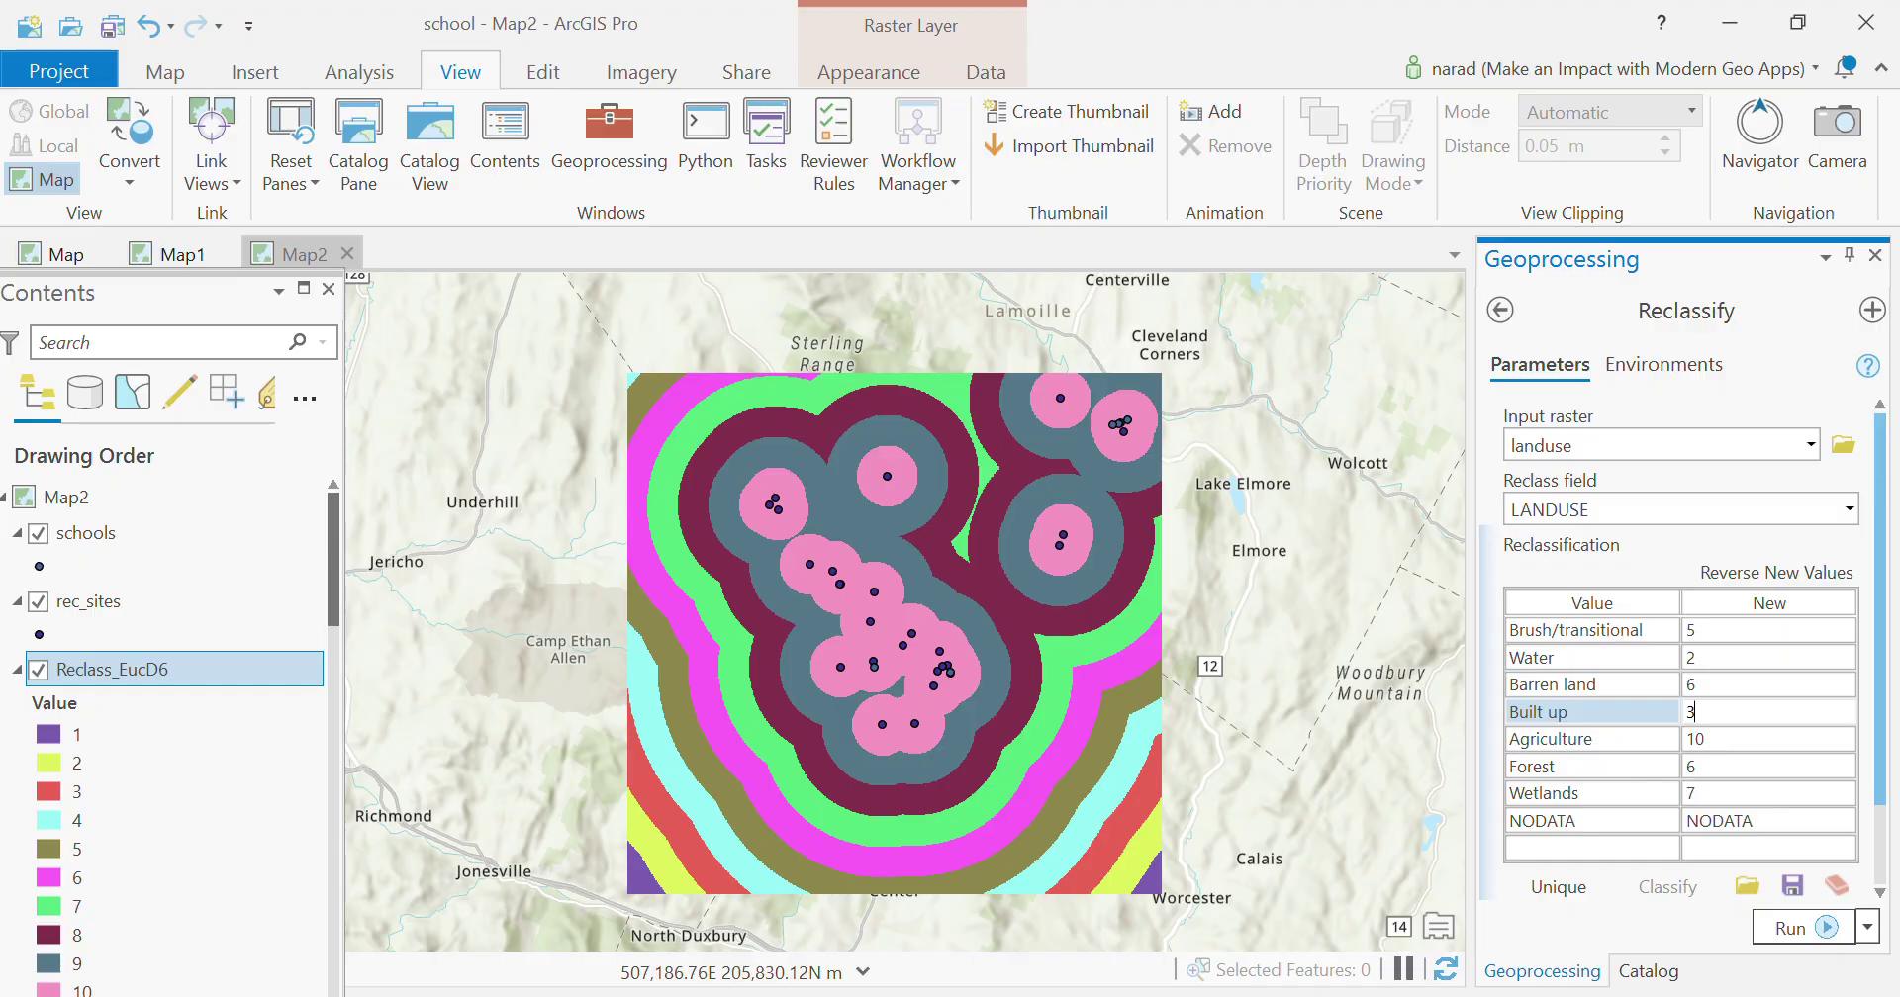
click(1267, 996)
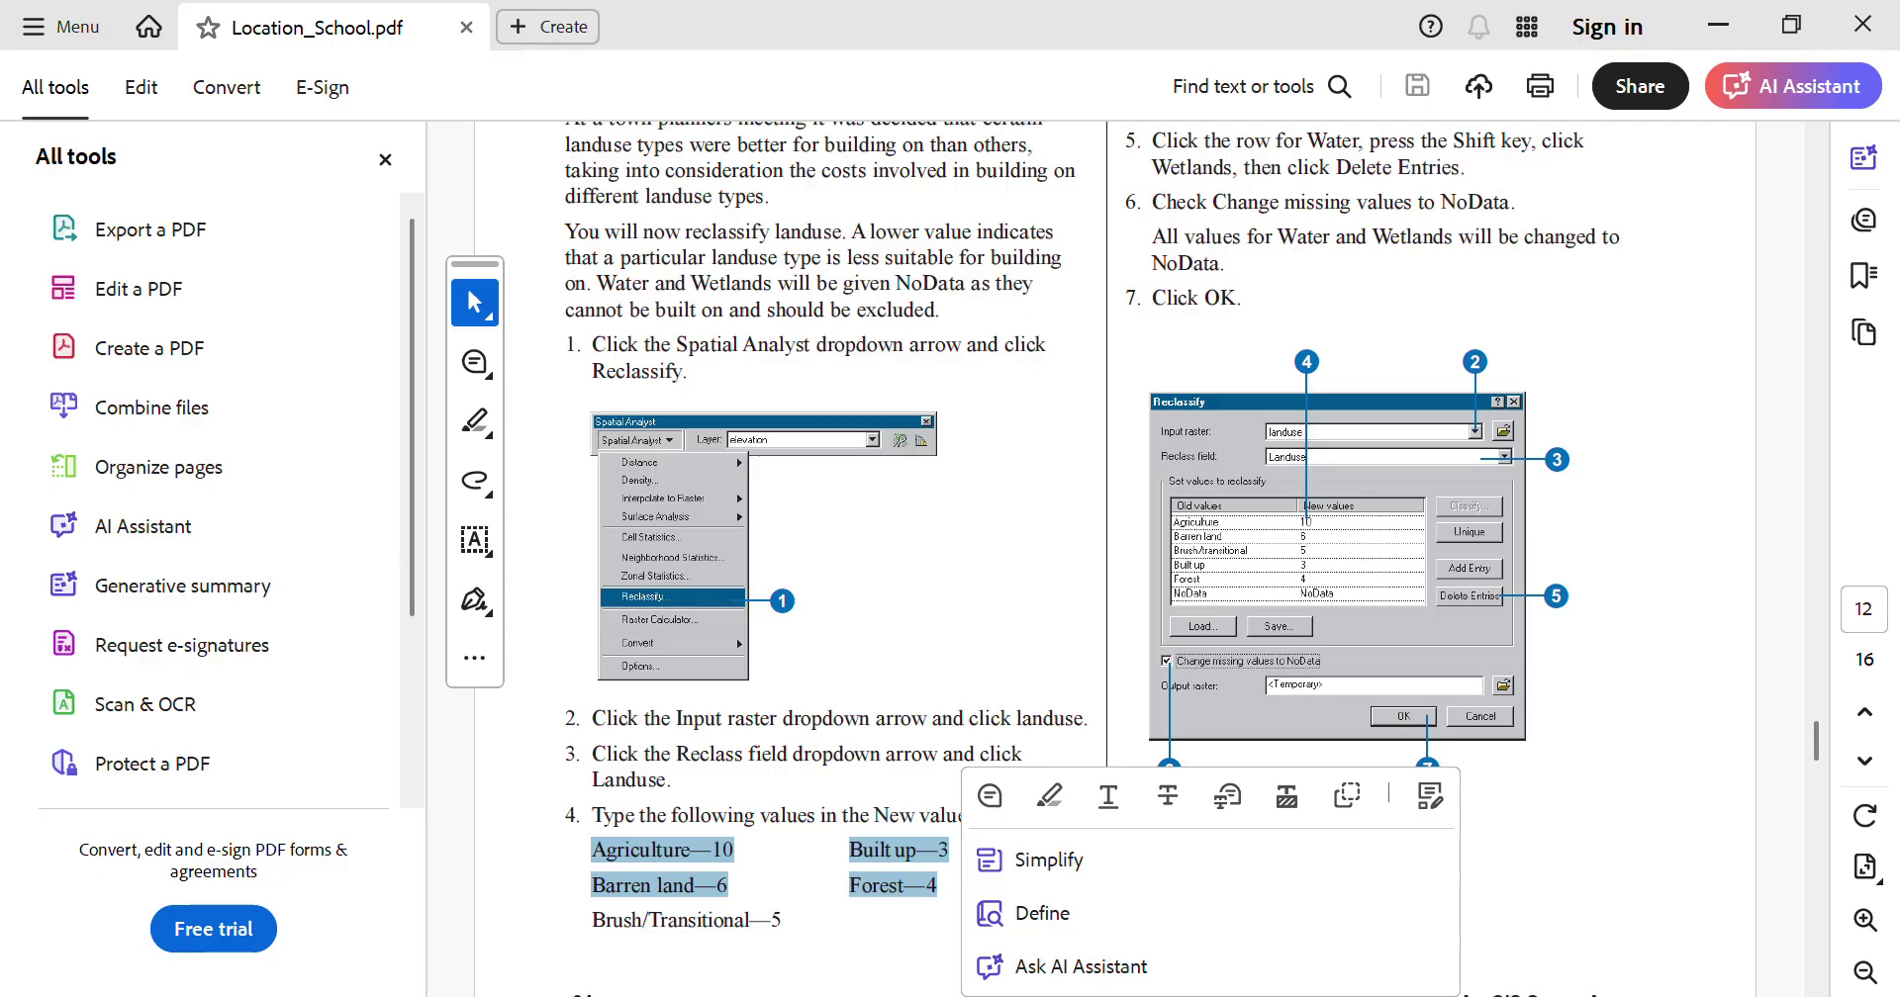
click(1266, 996)
double_click(1727, 770)
text(4)
Step: Delete the Wetlands and Water rows from the landuse reclassification table
click(1650, 796)
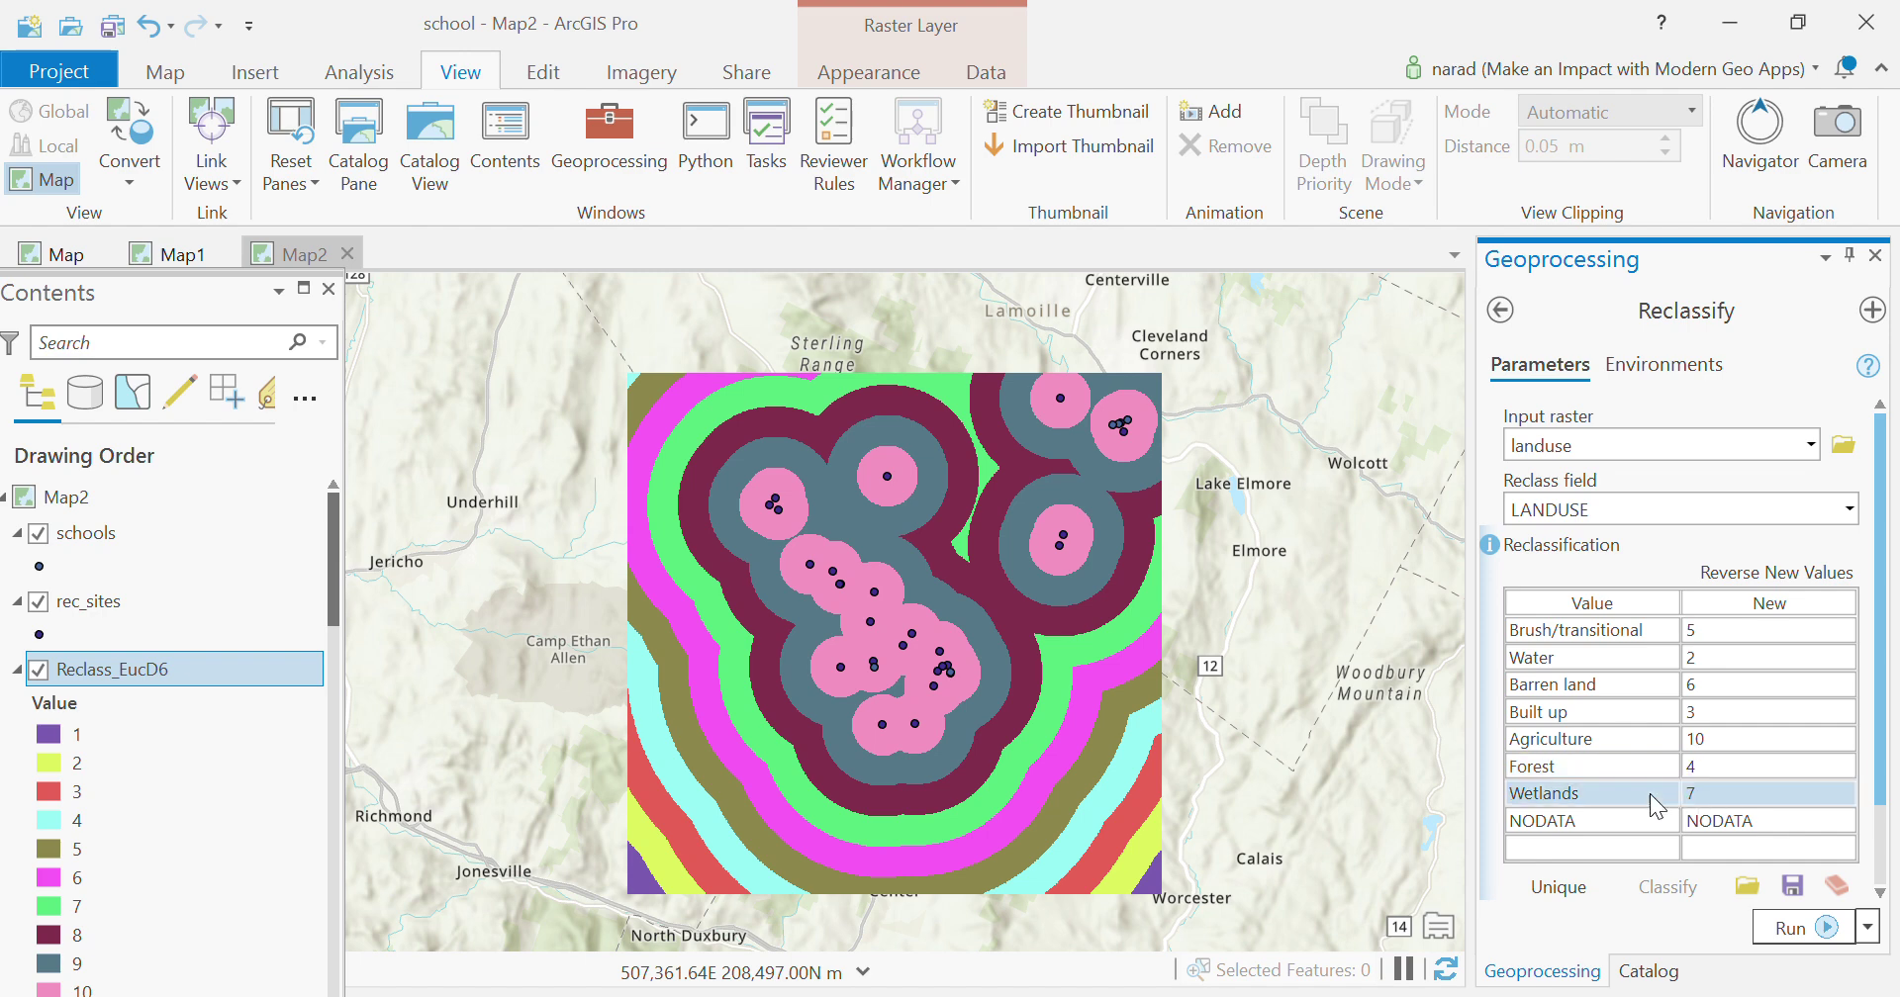
key(Delete)
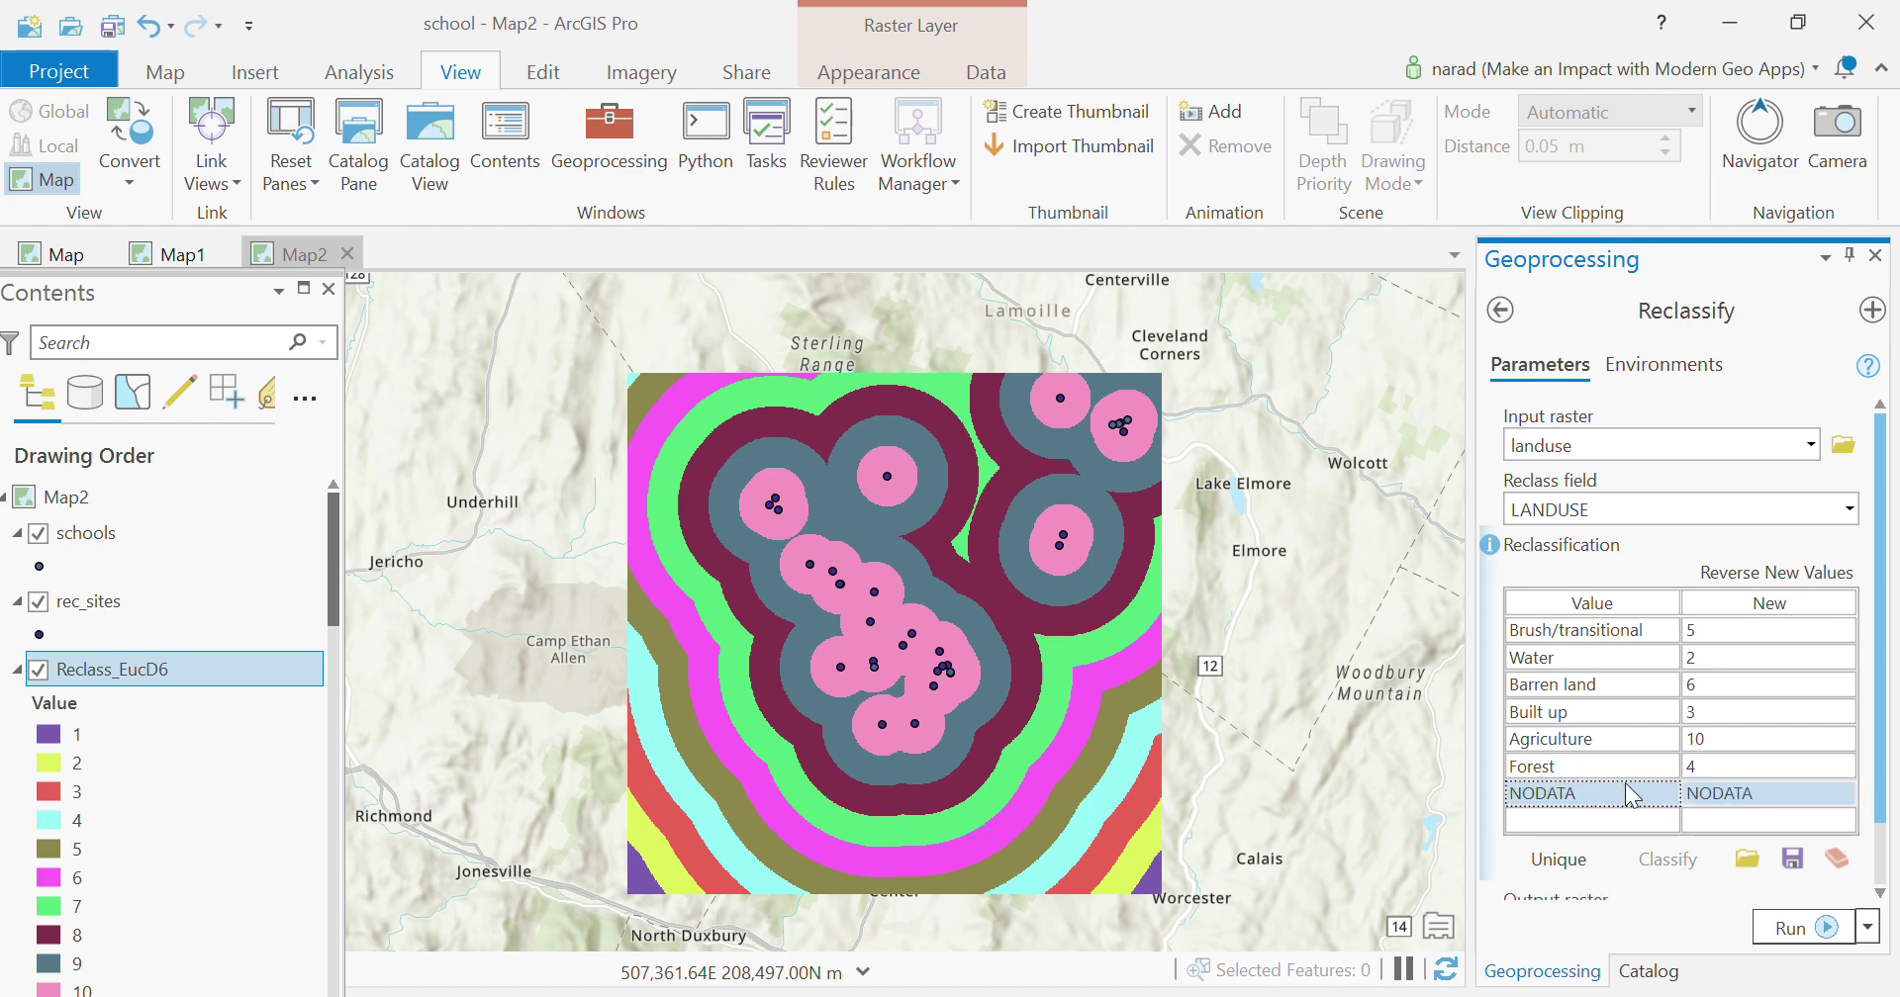
click(1619, 659)
key(Delete)
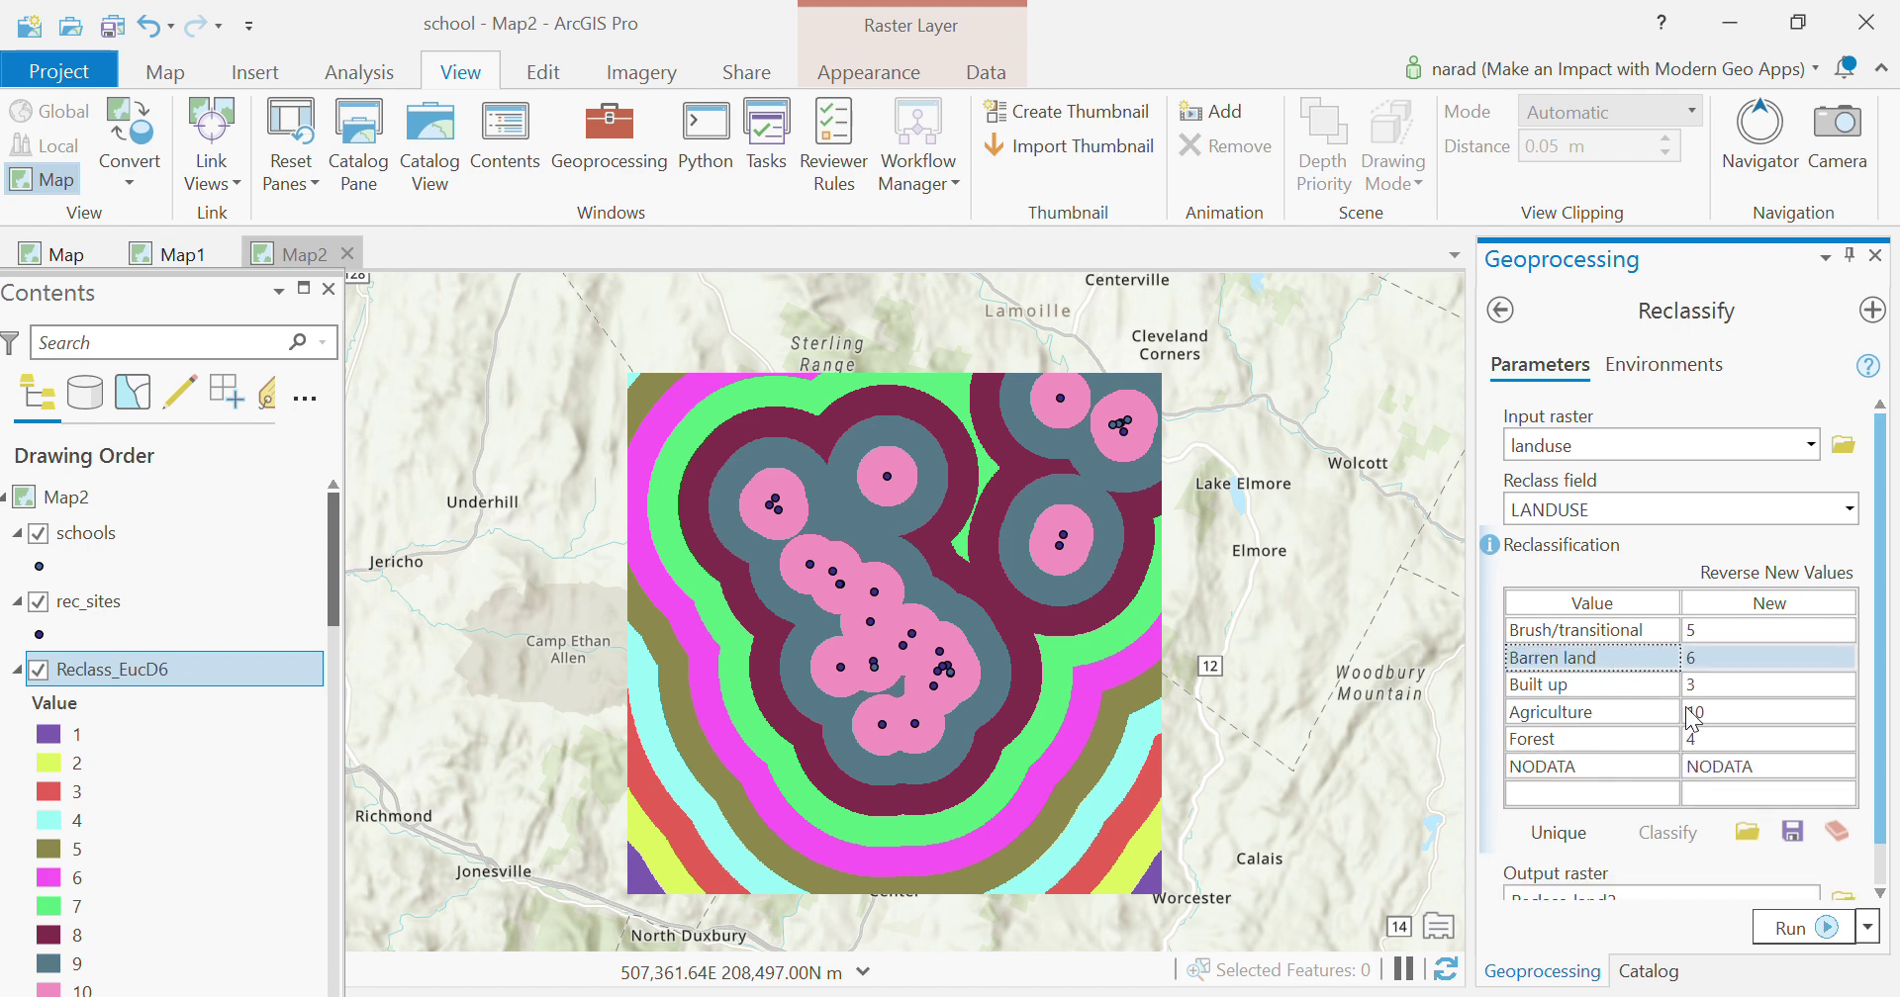
scroll(1791, 853, down, 1)
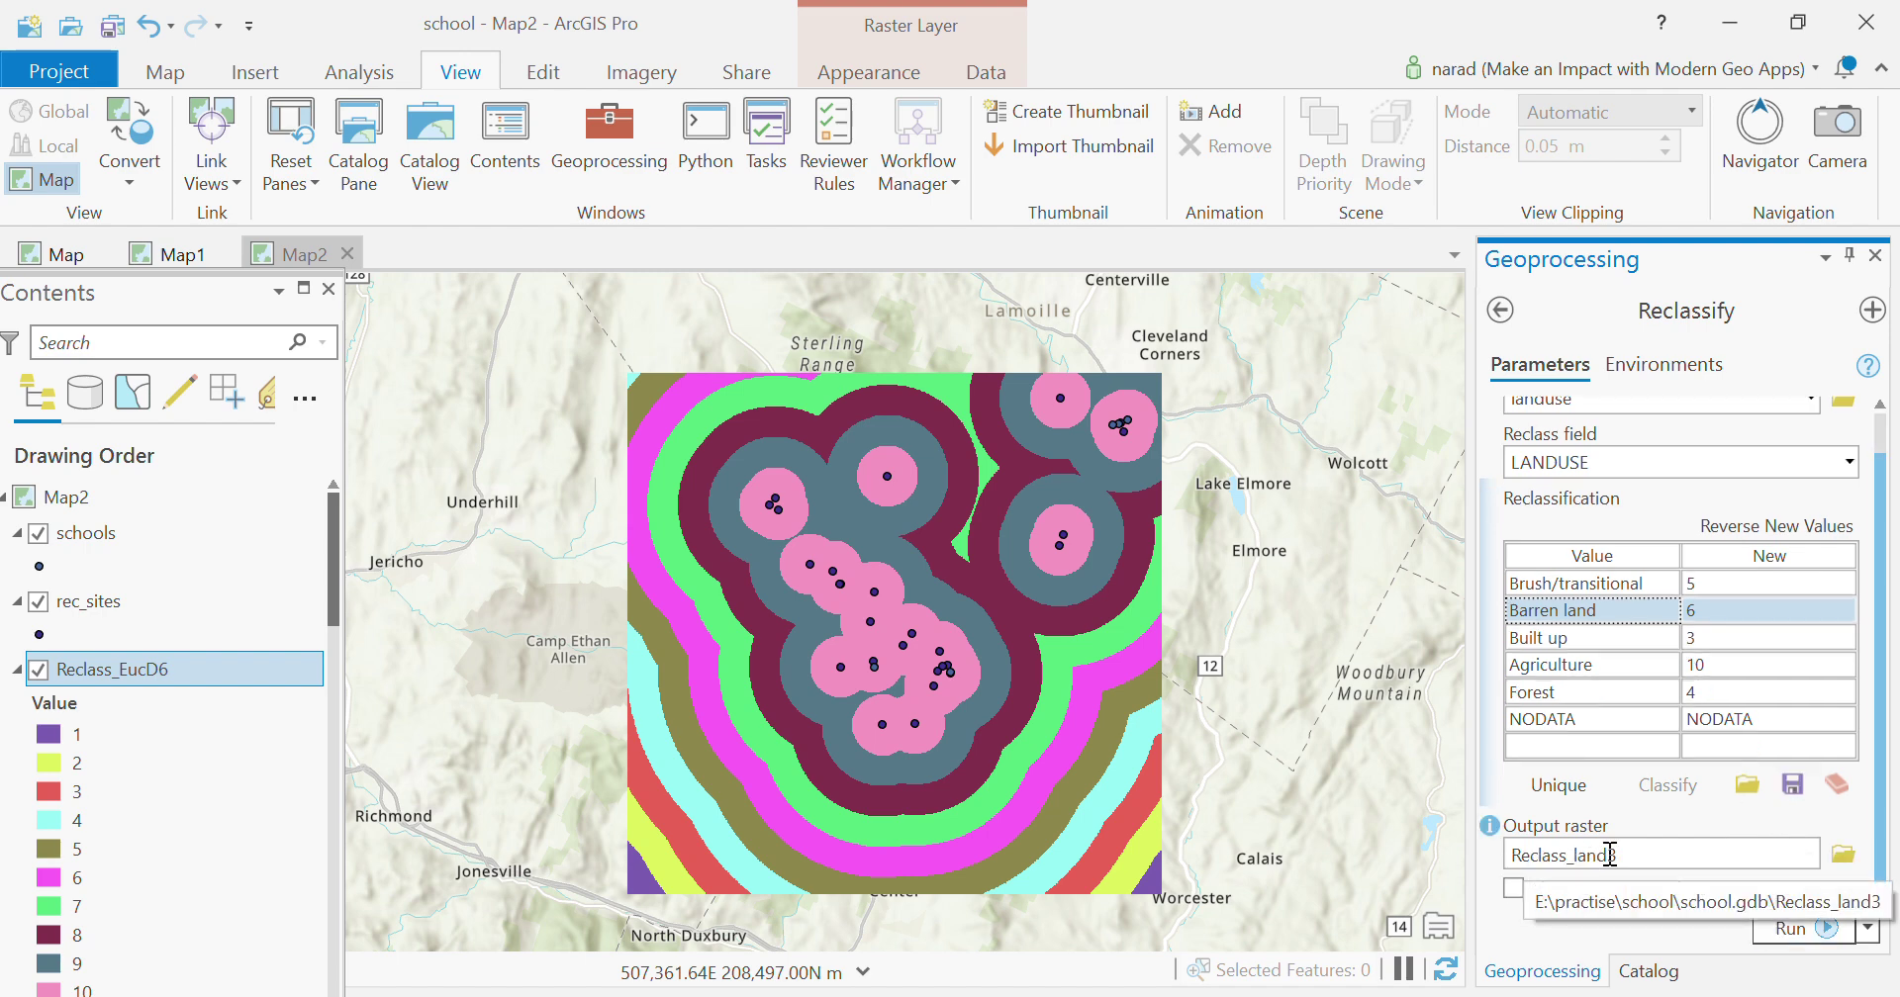
Step: Run the landuse reclassification and start a new Reclassify with Slope_ as the input raster
click(1789, 928)
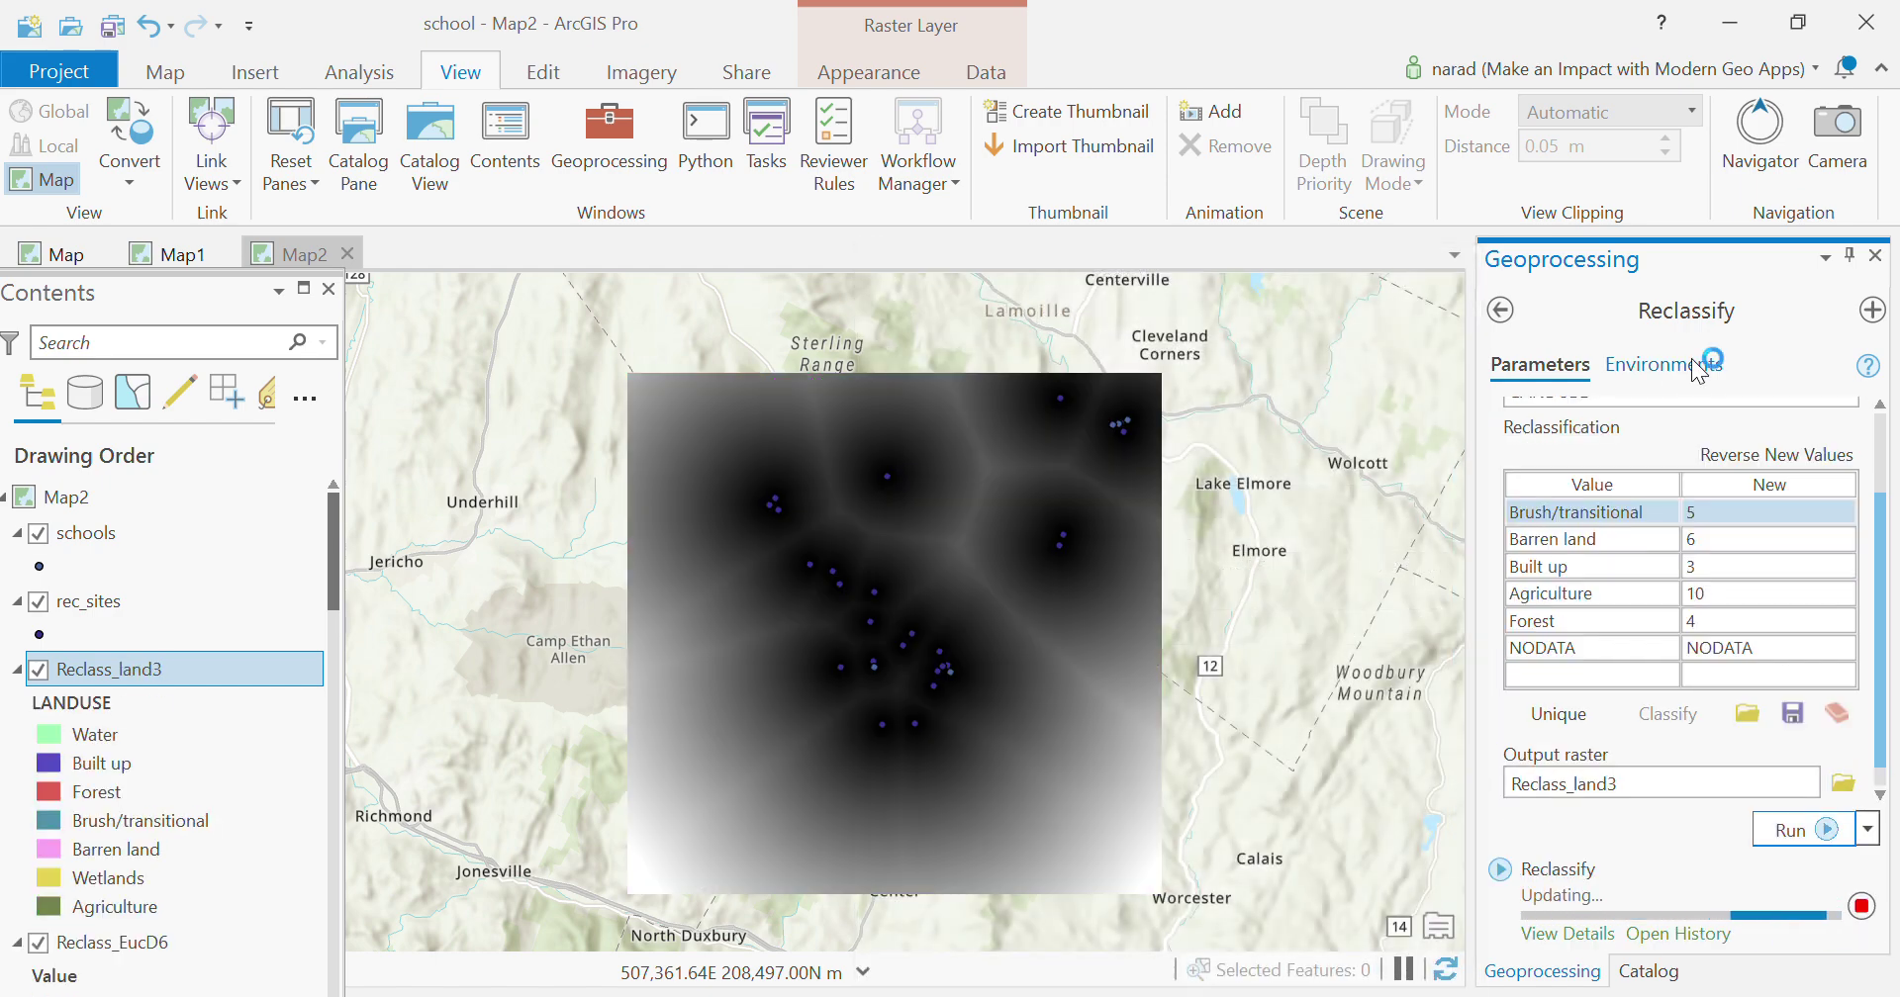
click(1502, 308)
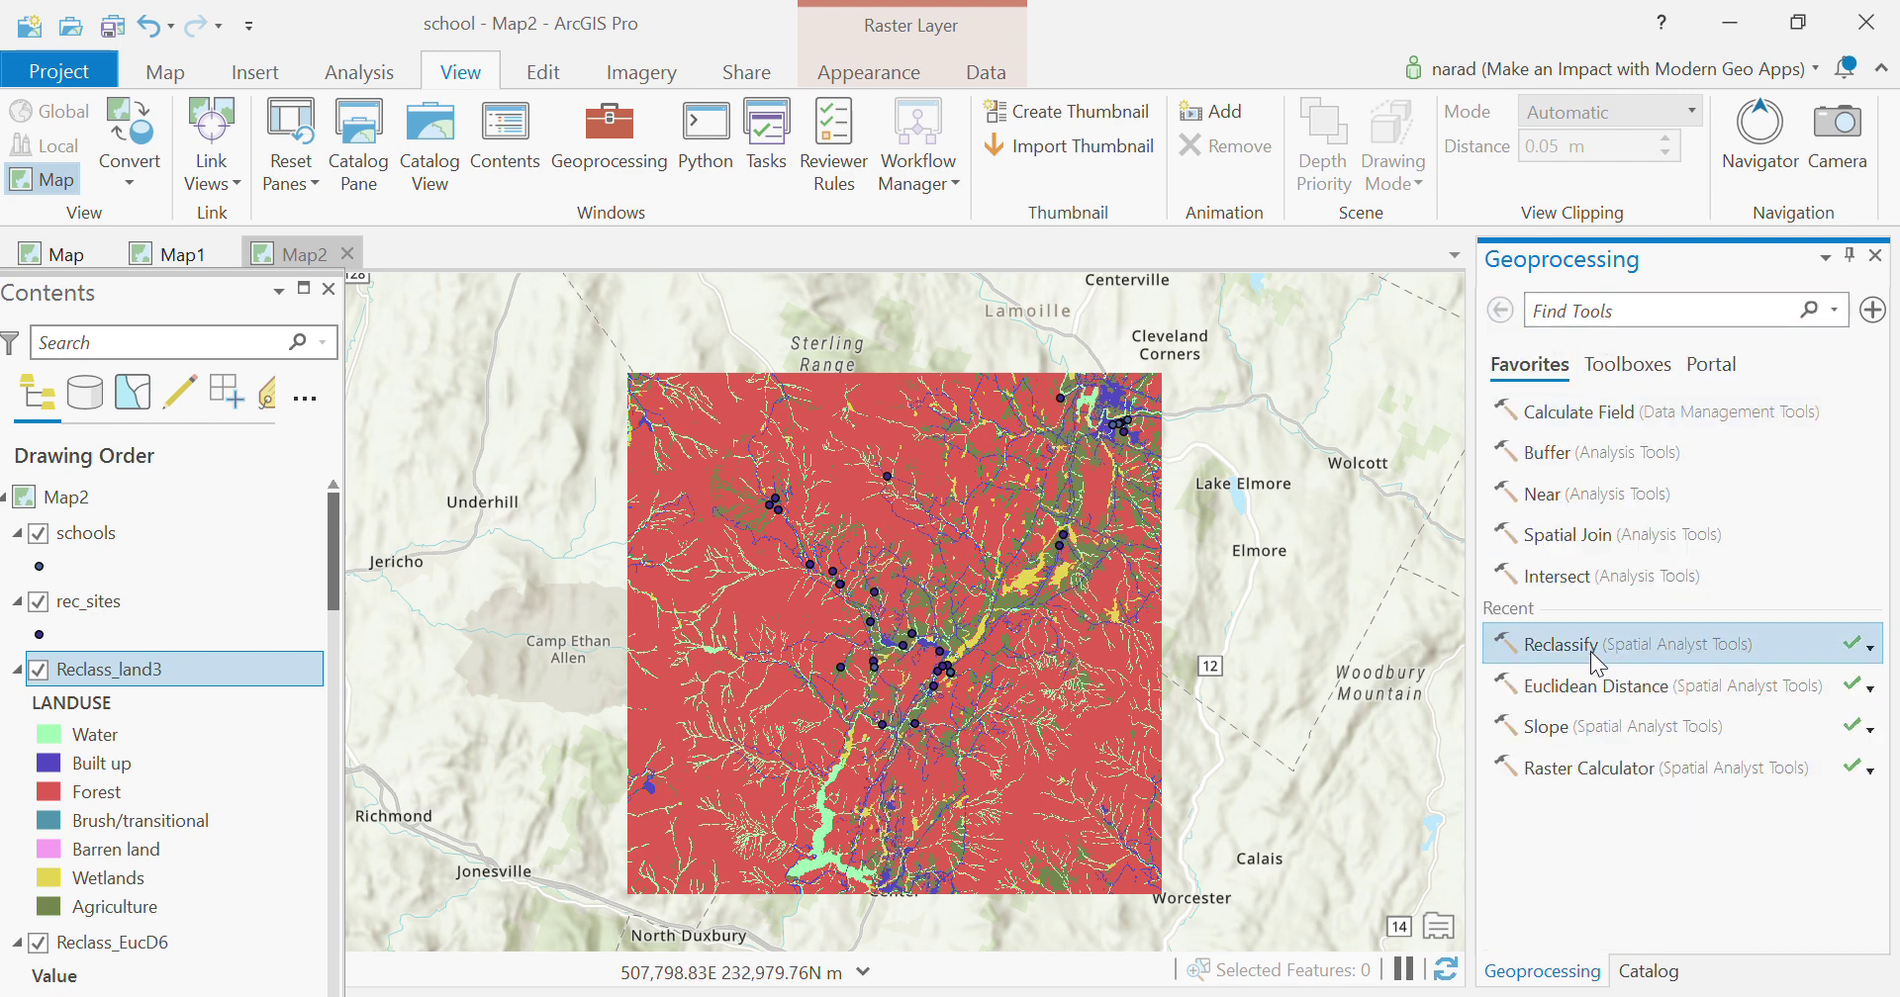
click(1565, 643)
click(1828, 444)
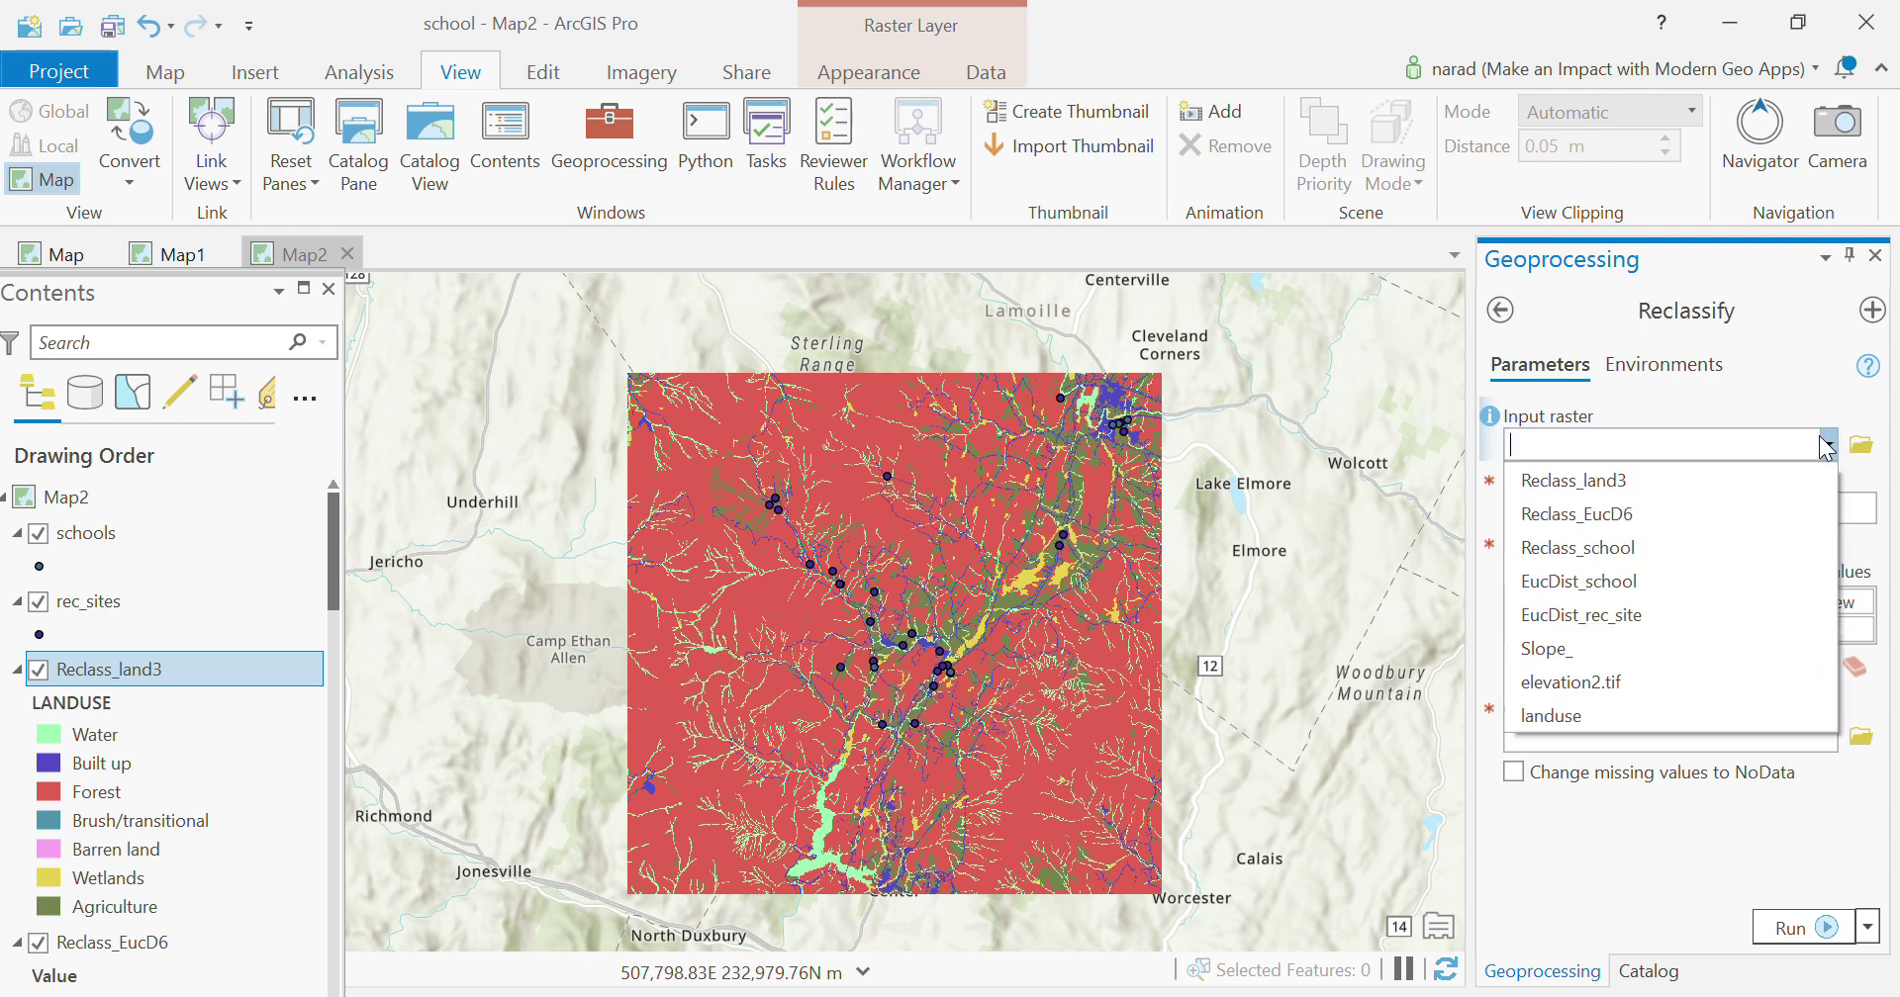
click(1652, 648)
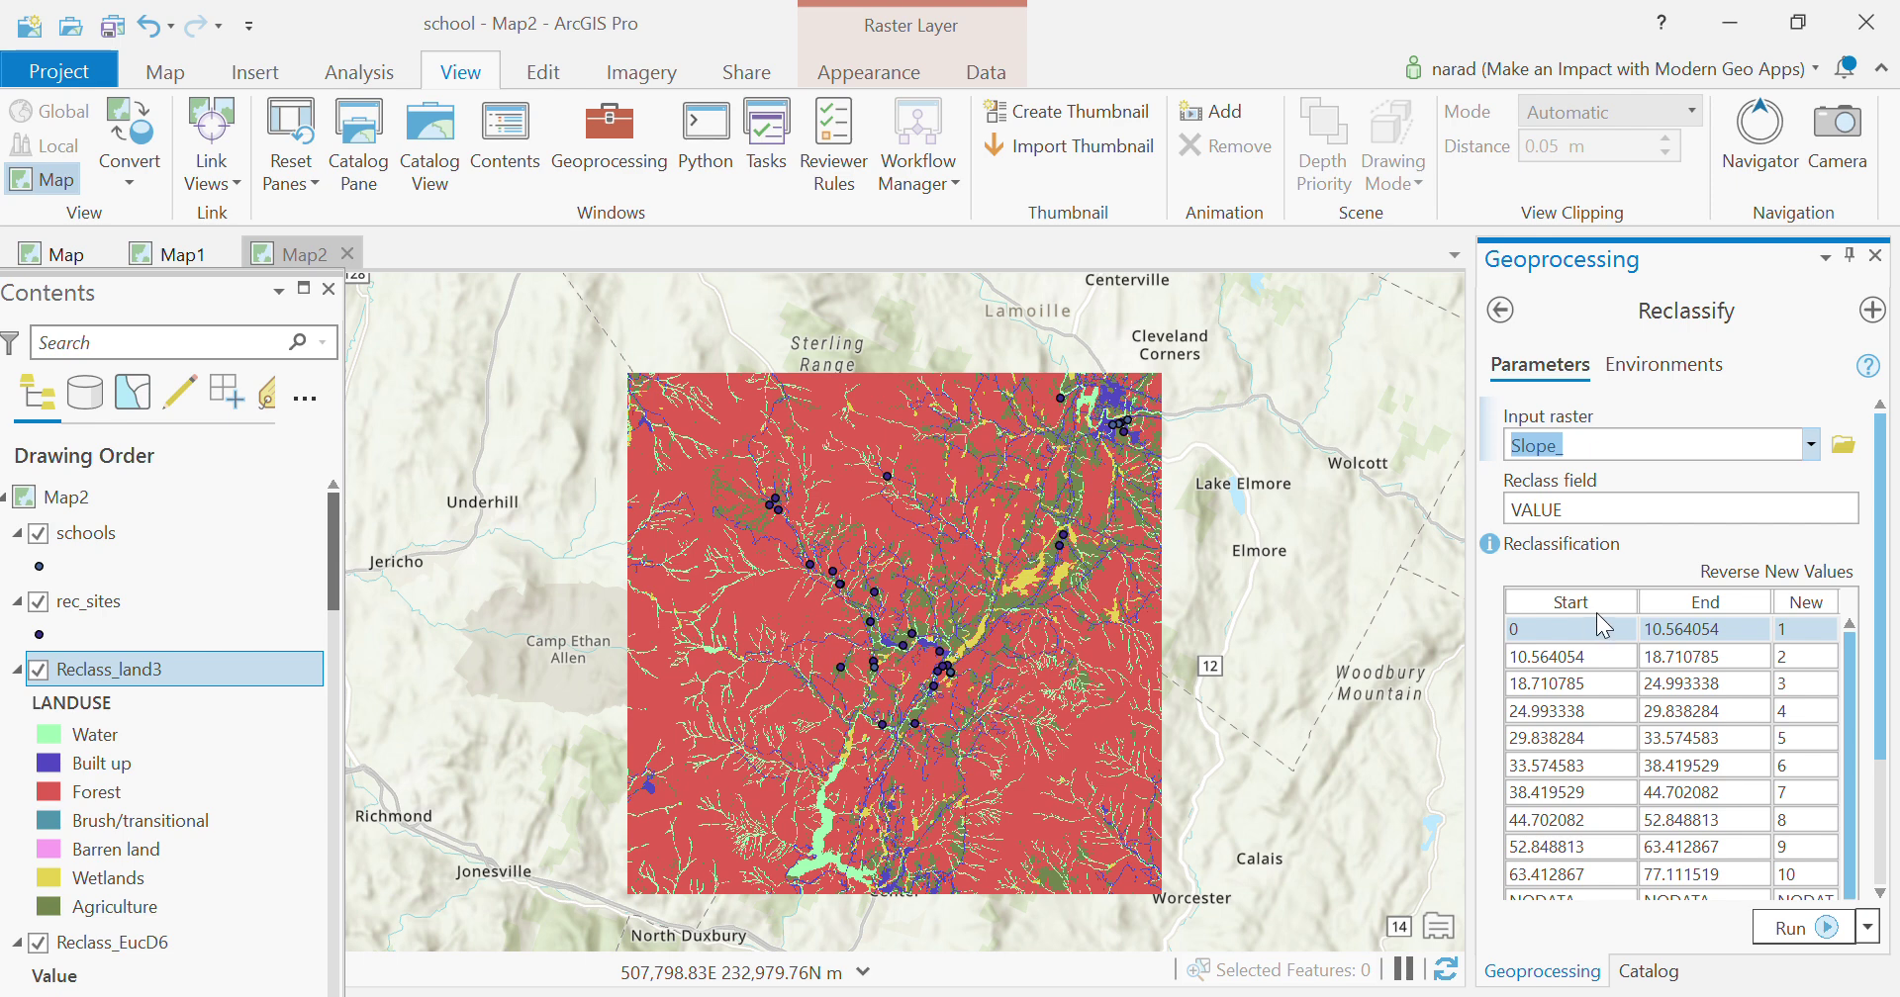
Step: Reverse the new values so the gentlest slope range gets 10 and the steepest 1, and run the slope reclassification
click(782, 57)
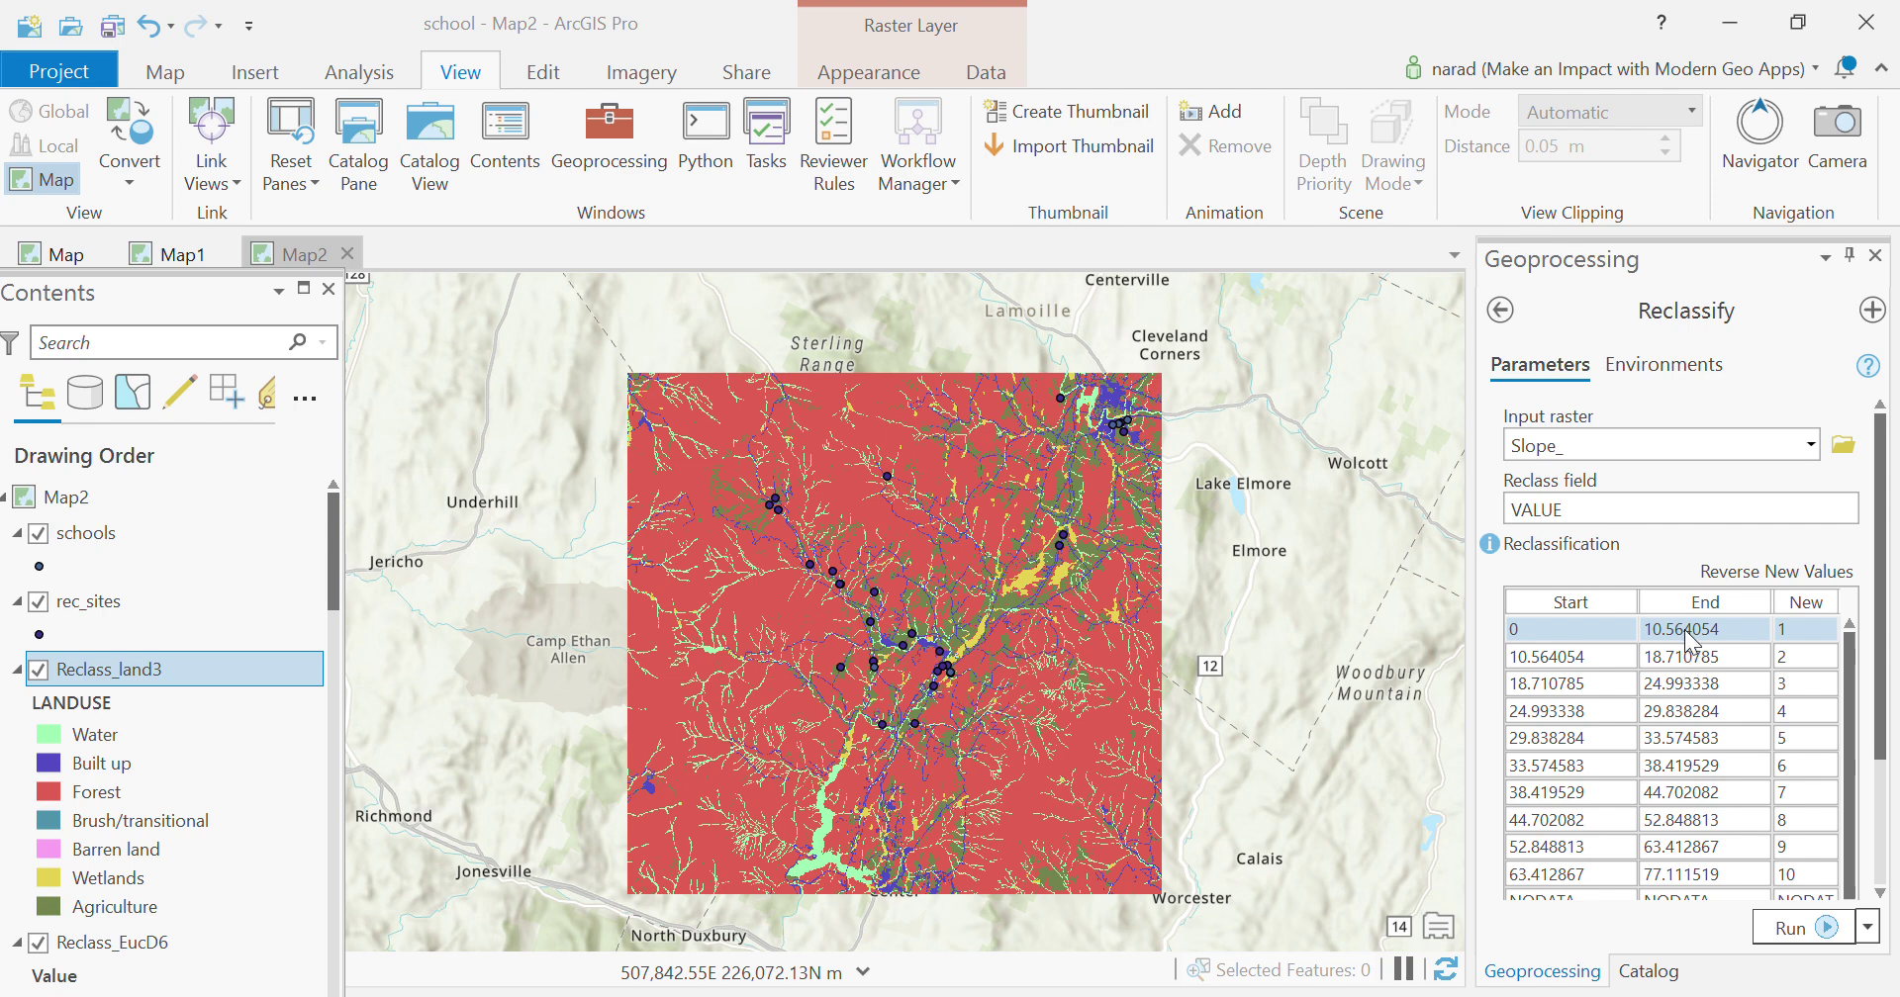
scroll(1690, 641, down, 1)
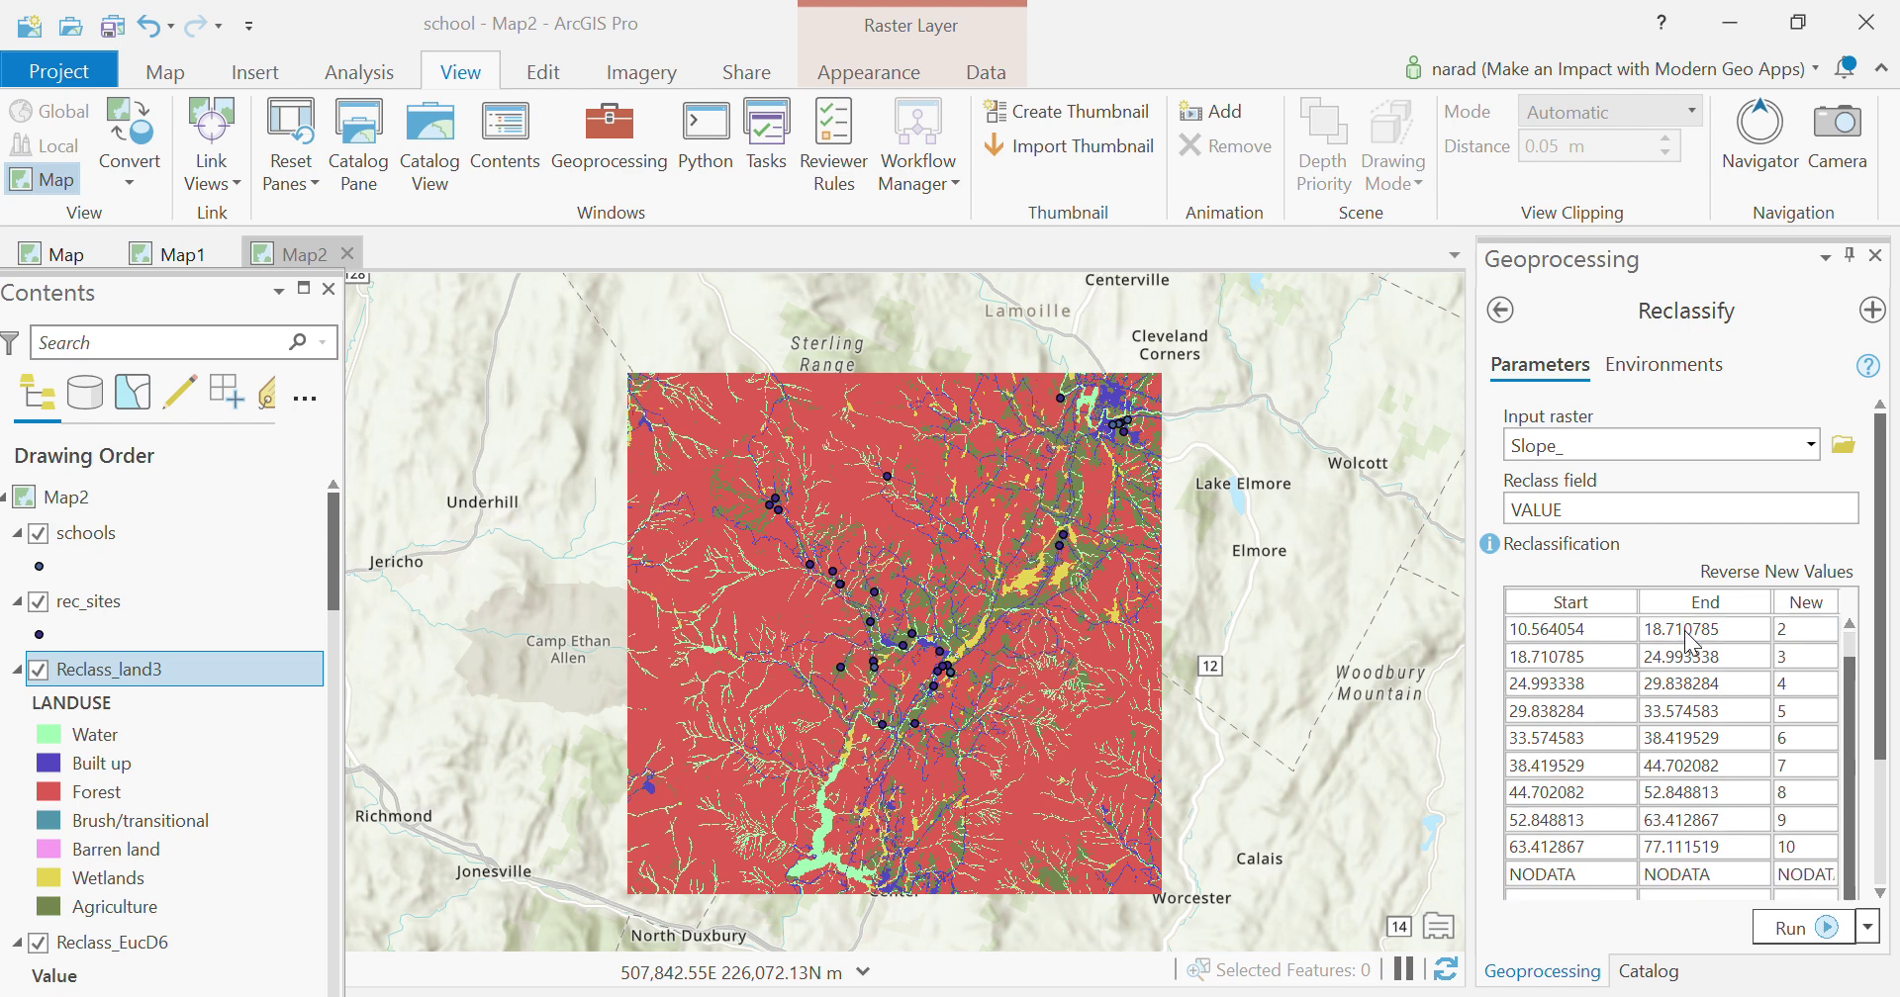
scroll(1691, 641, up, 1)
scroll(1690, 641, down, 1)
scroll(1685, 647, up, 1)
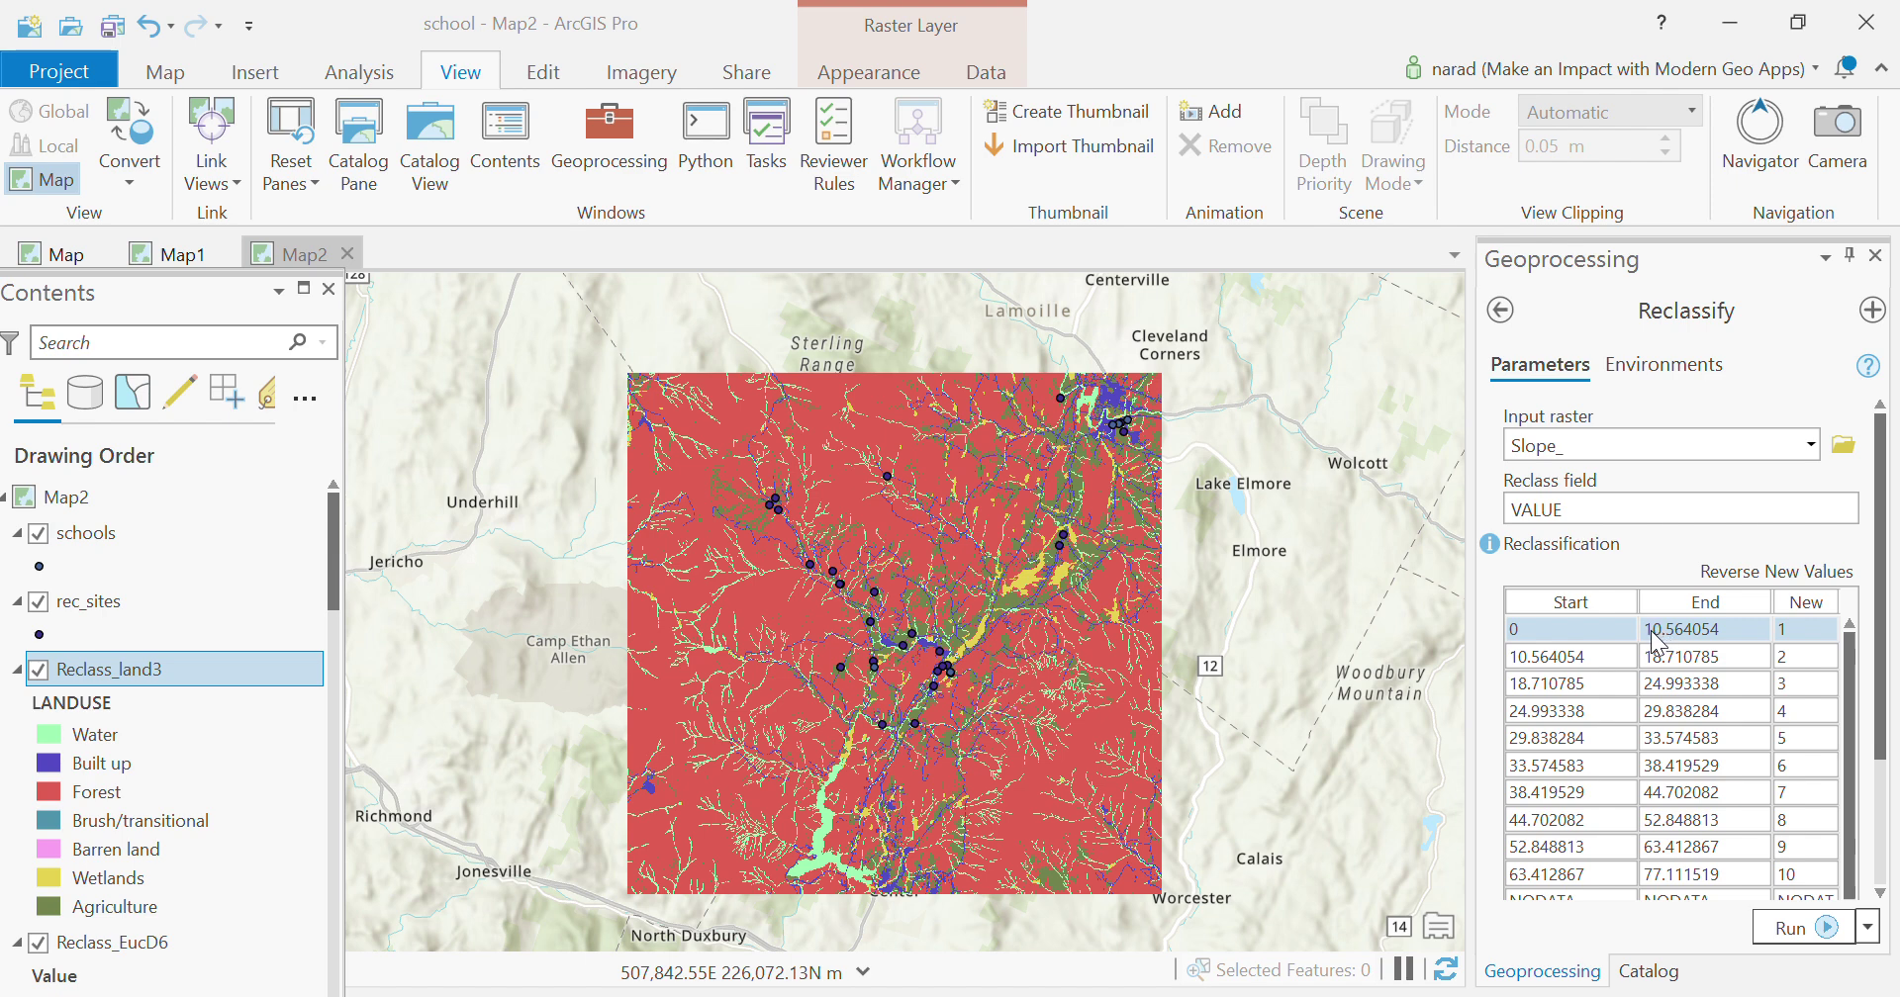
scroll(1677, 772, down, 1)
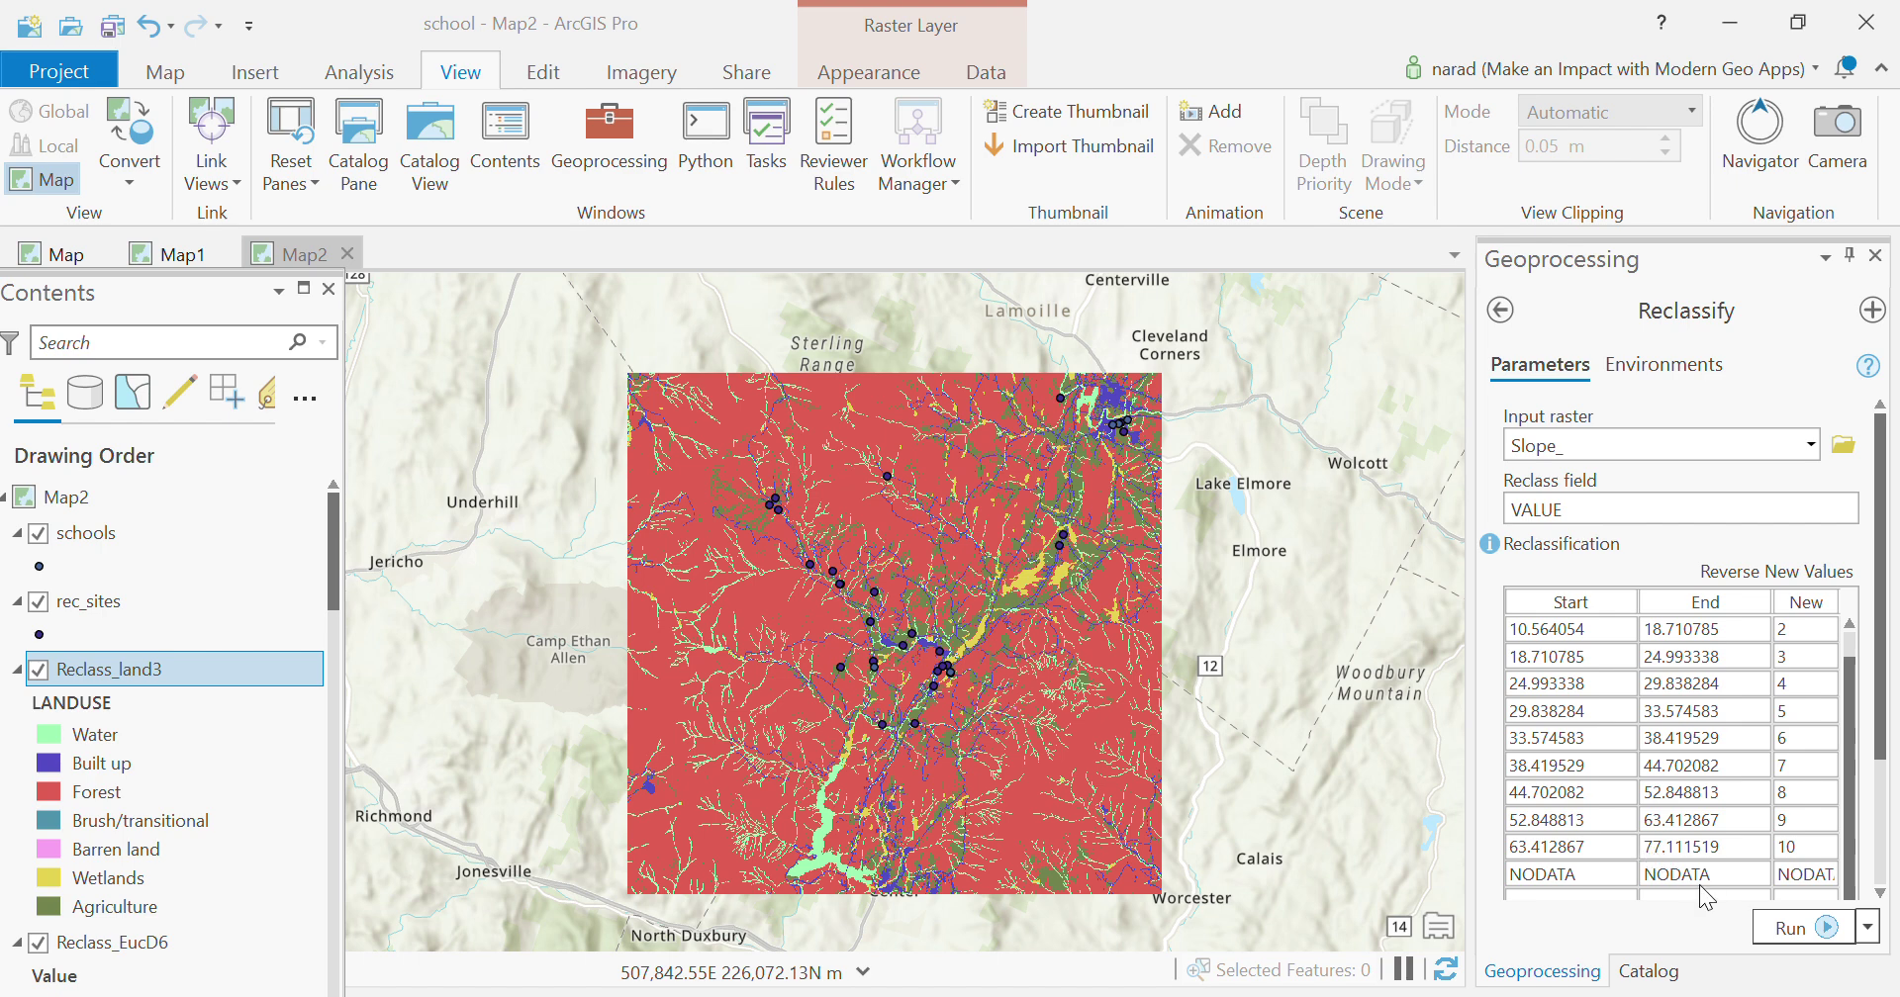
scroll(1652, 701, up, 1)
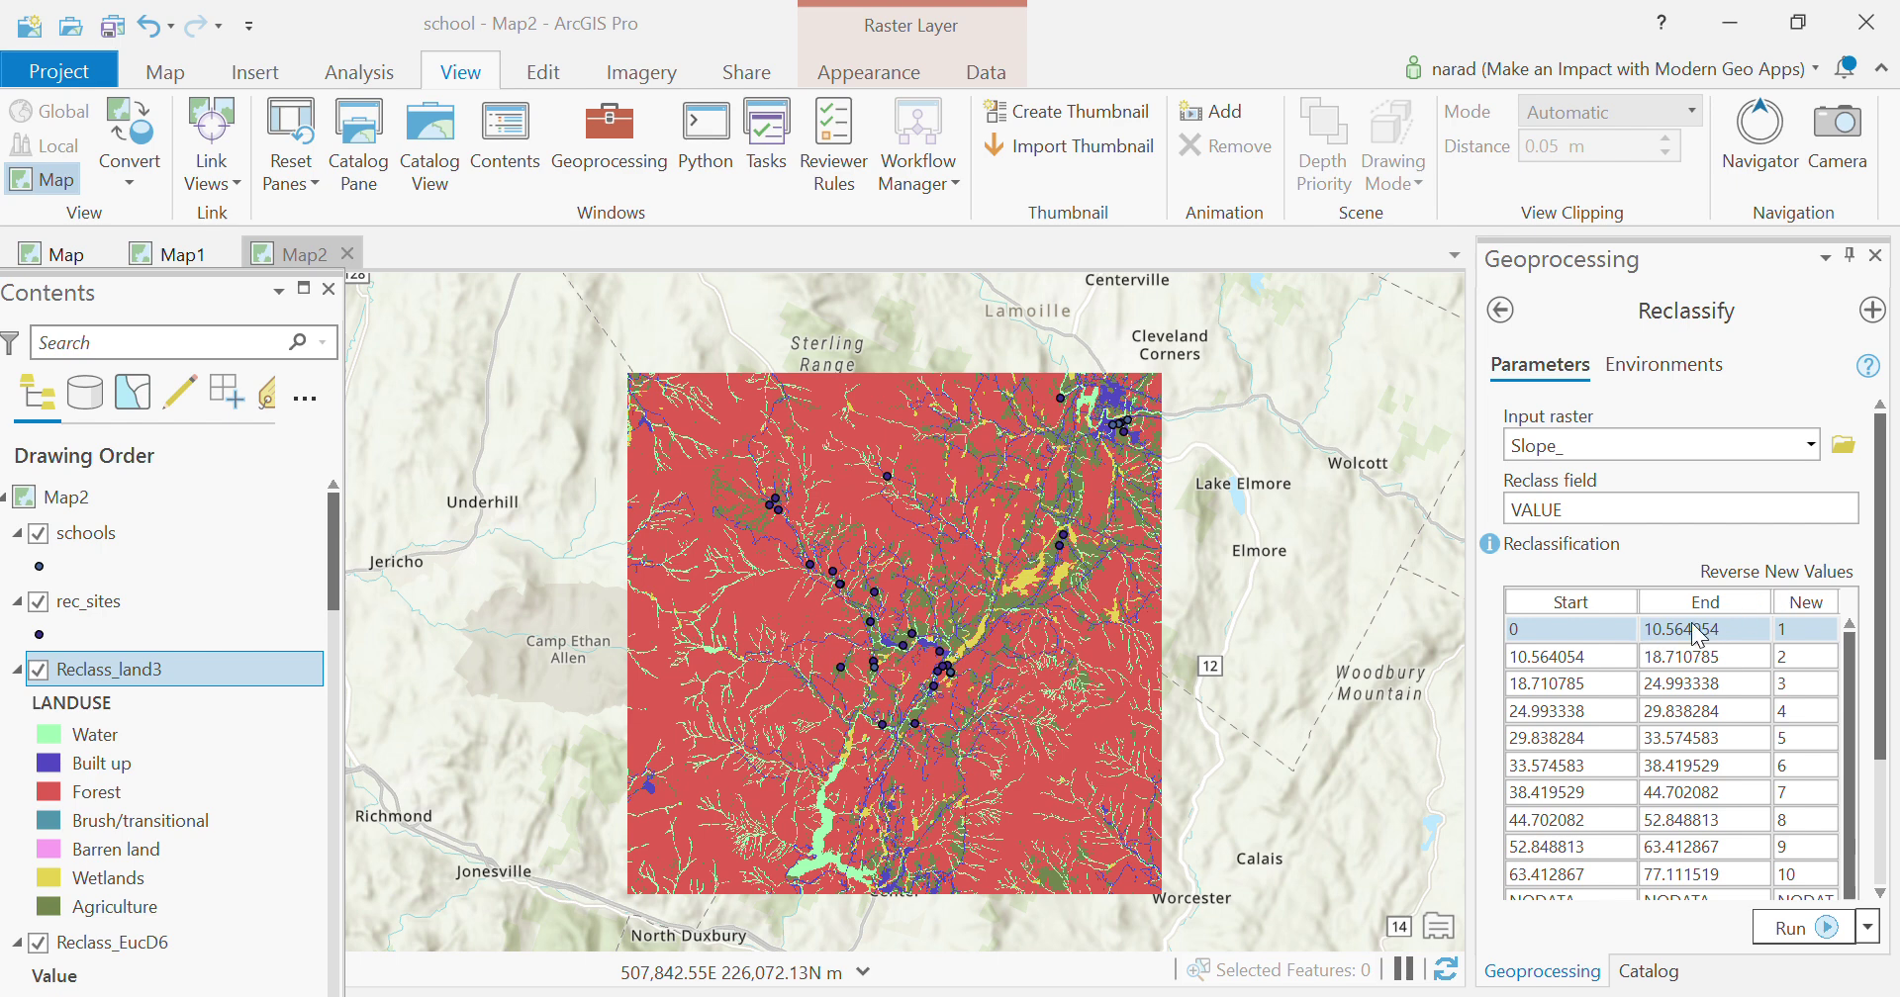
click(1753, 570)
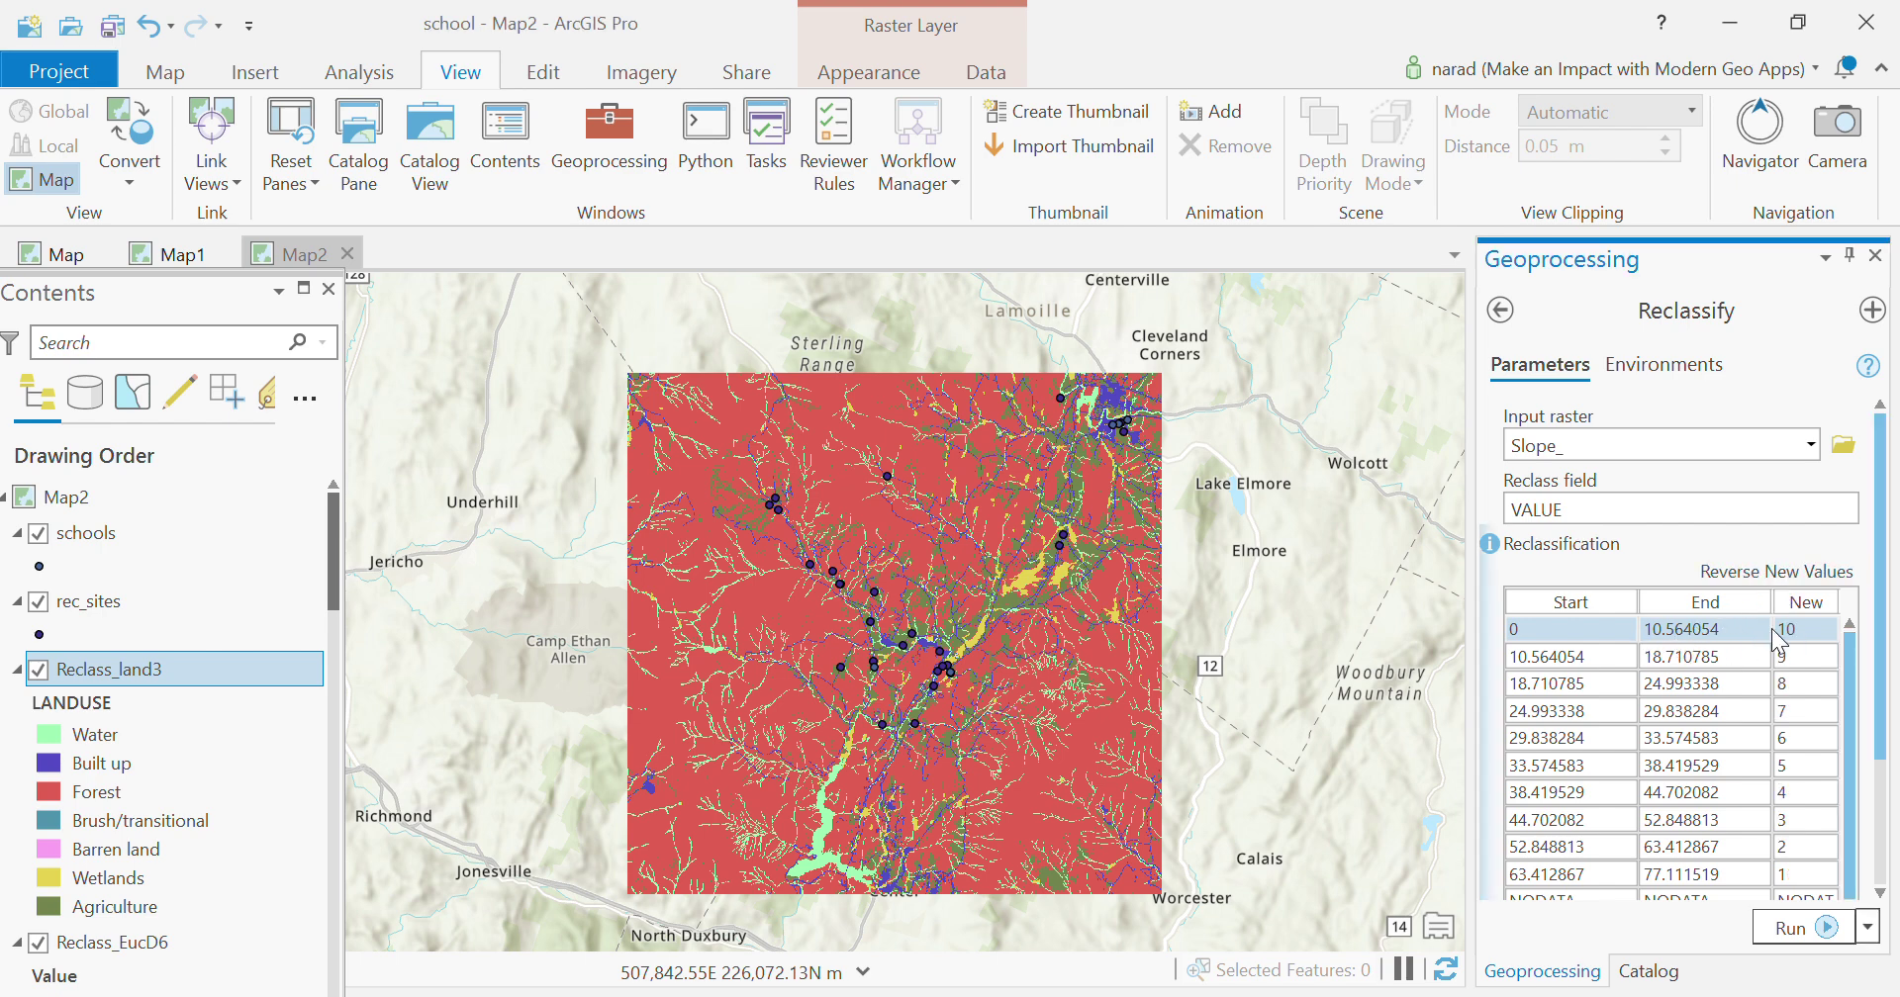
drag(1880, 744, 1883, 918)
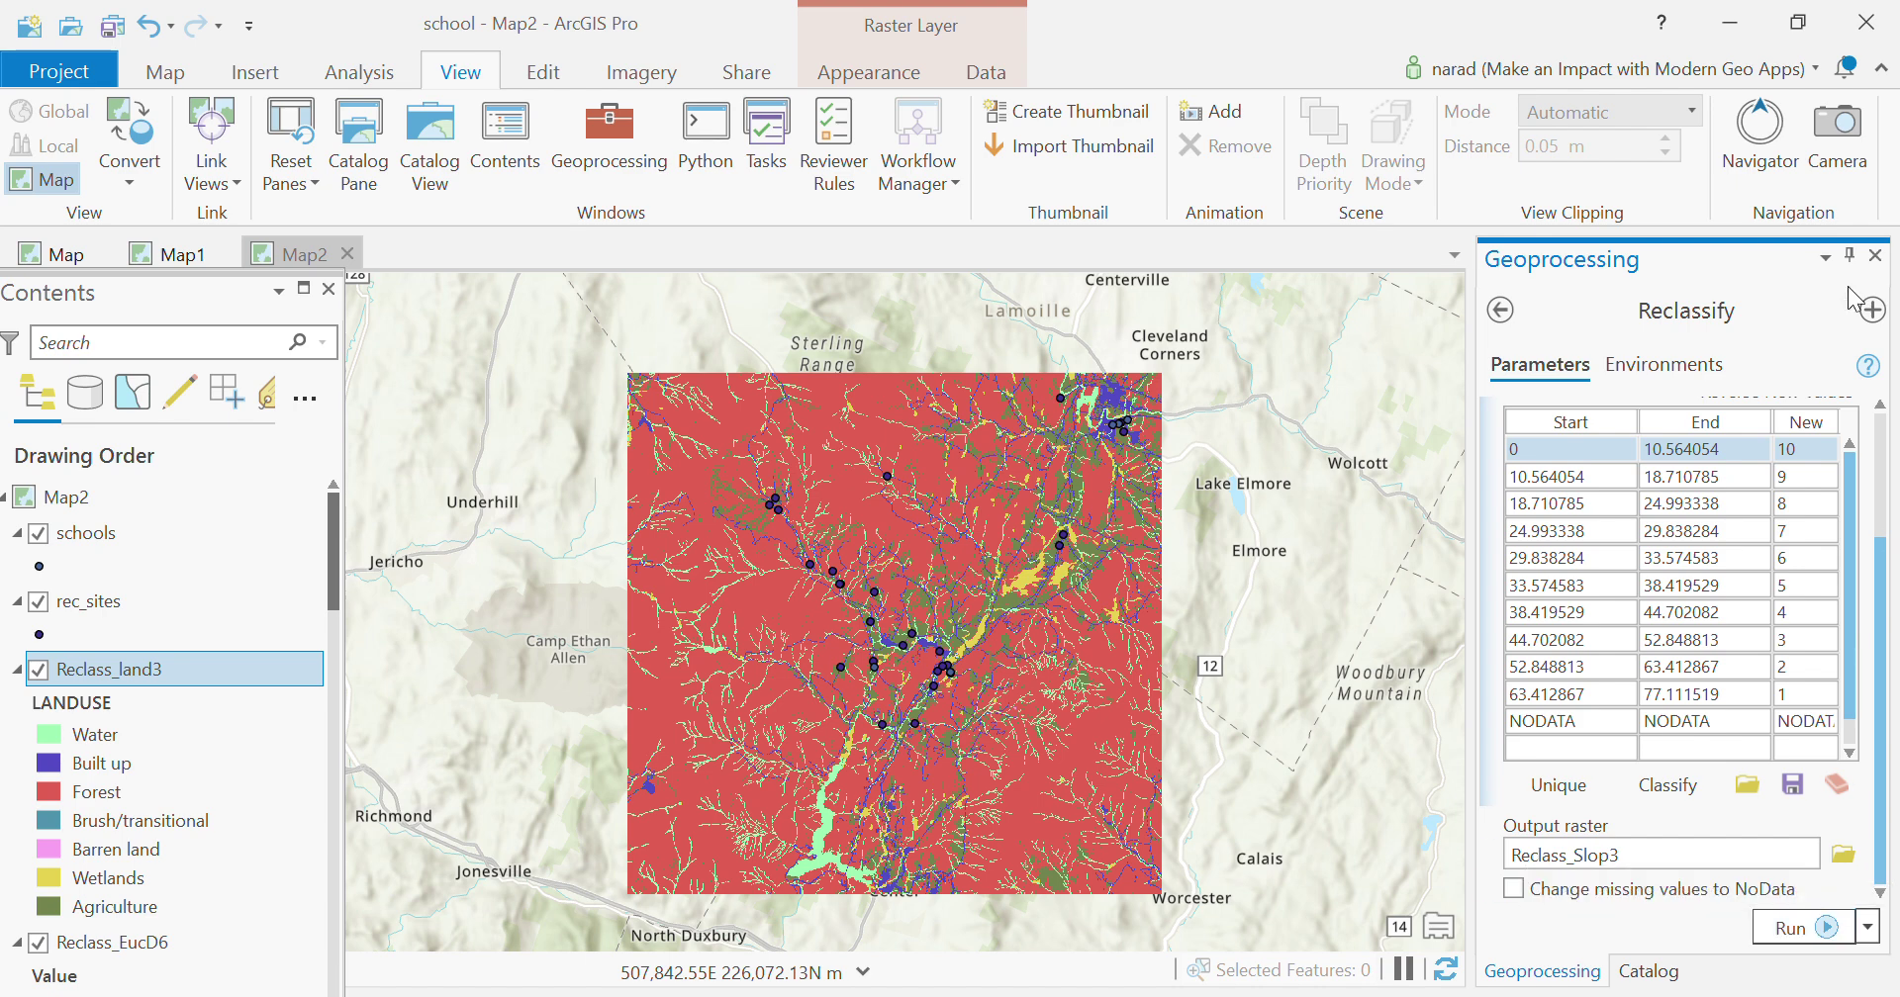
click(1793, 923)
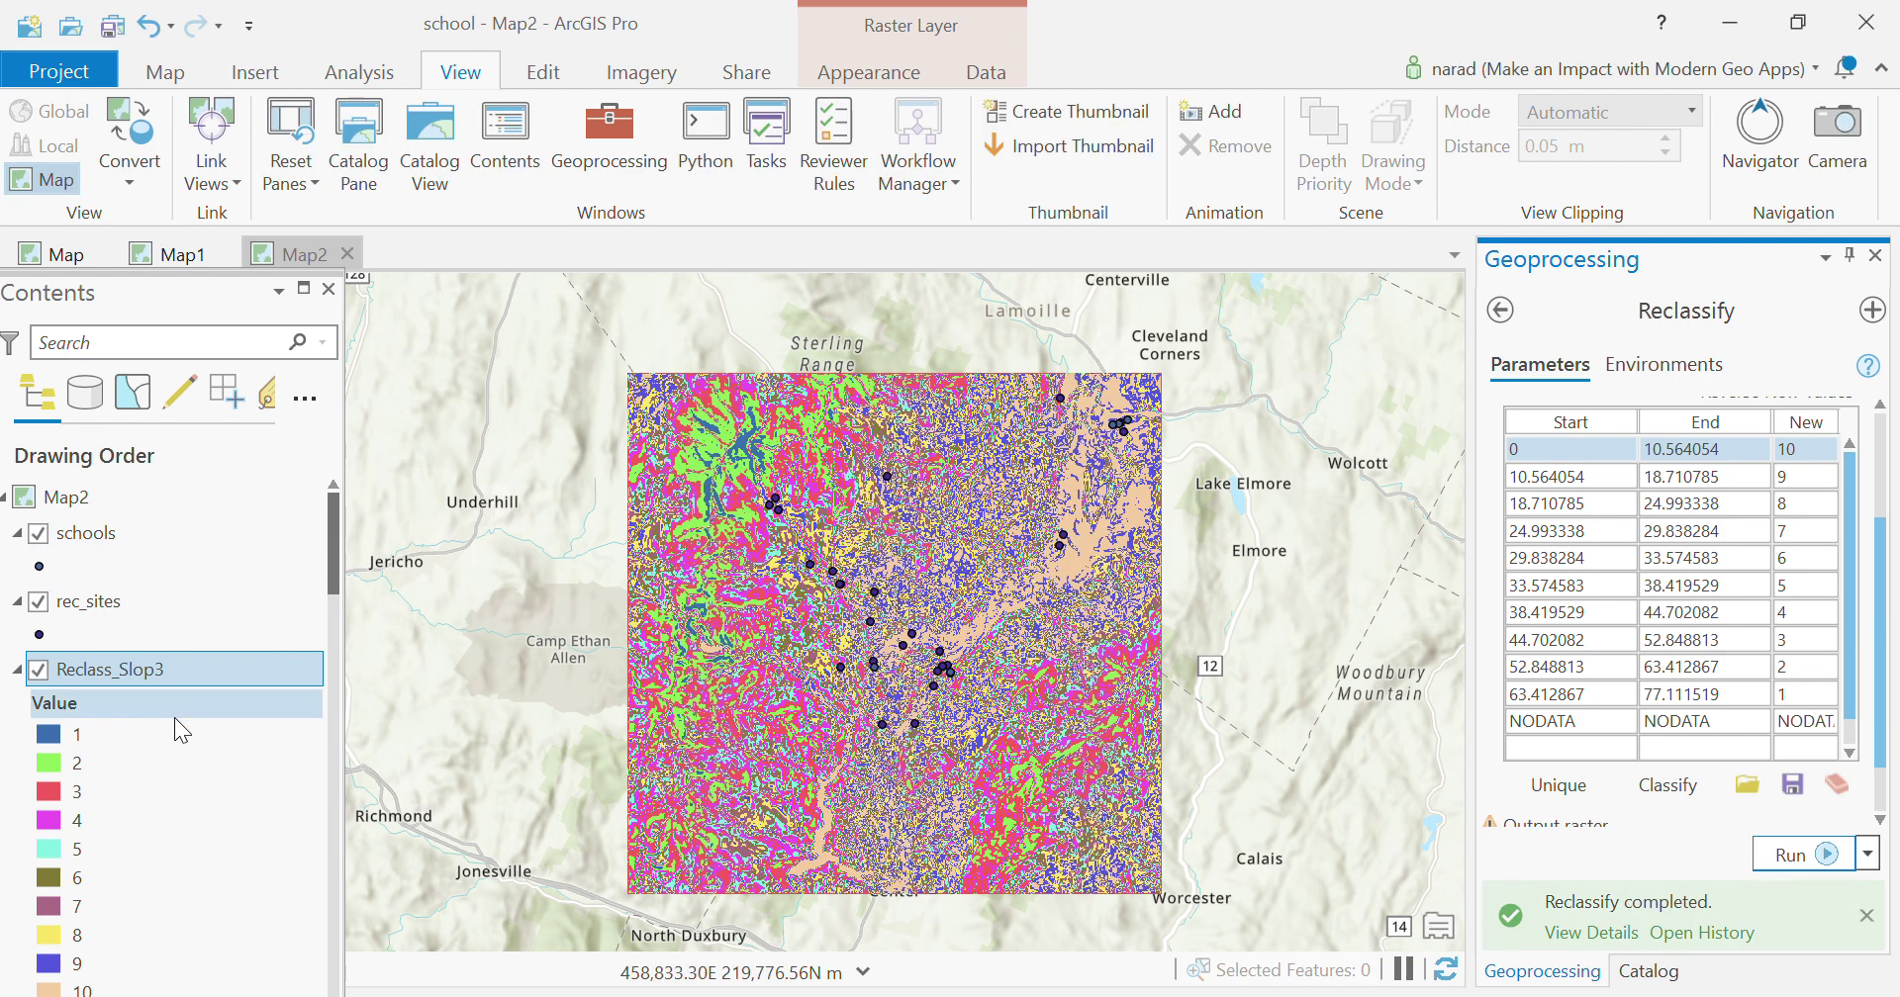
scroll(184, 758, down, 10)
scroll(182, 758, up, 10)
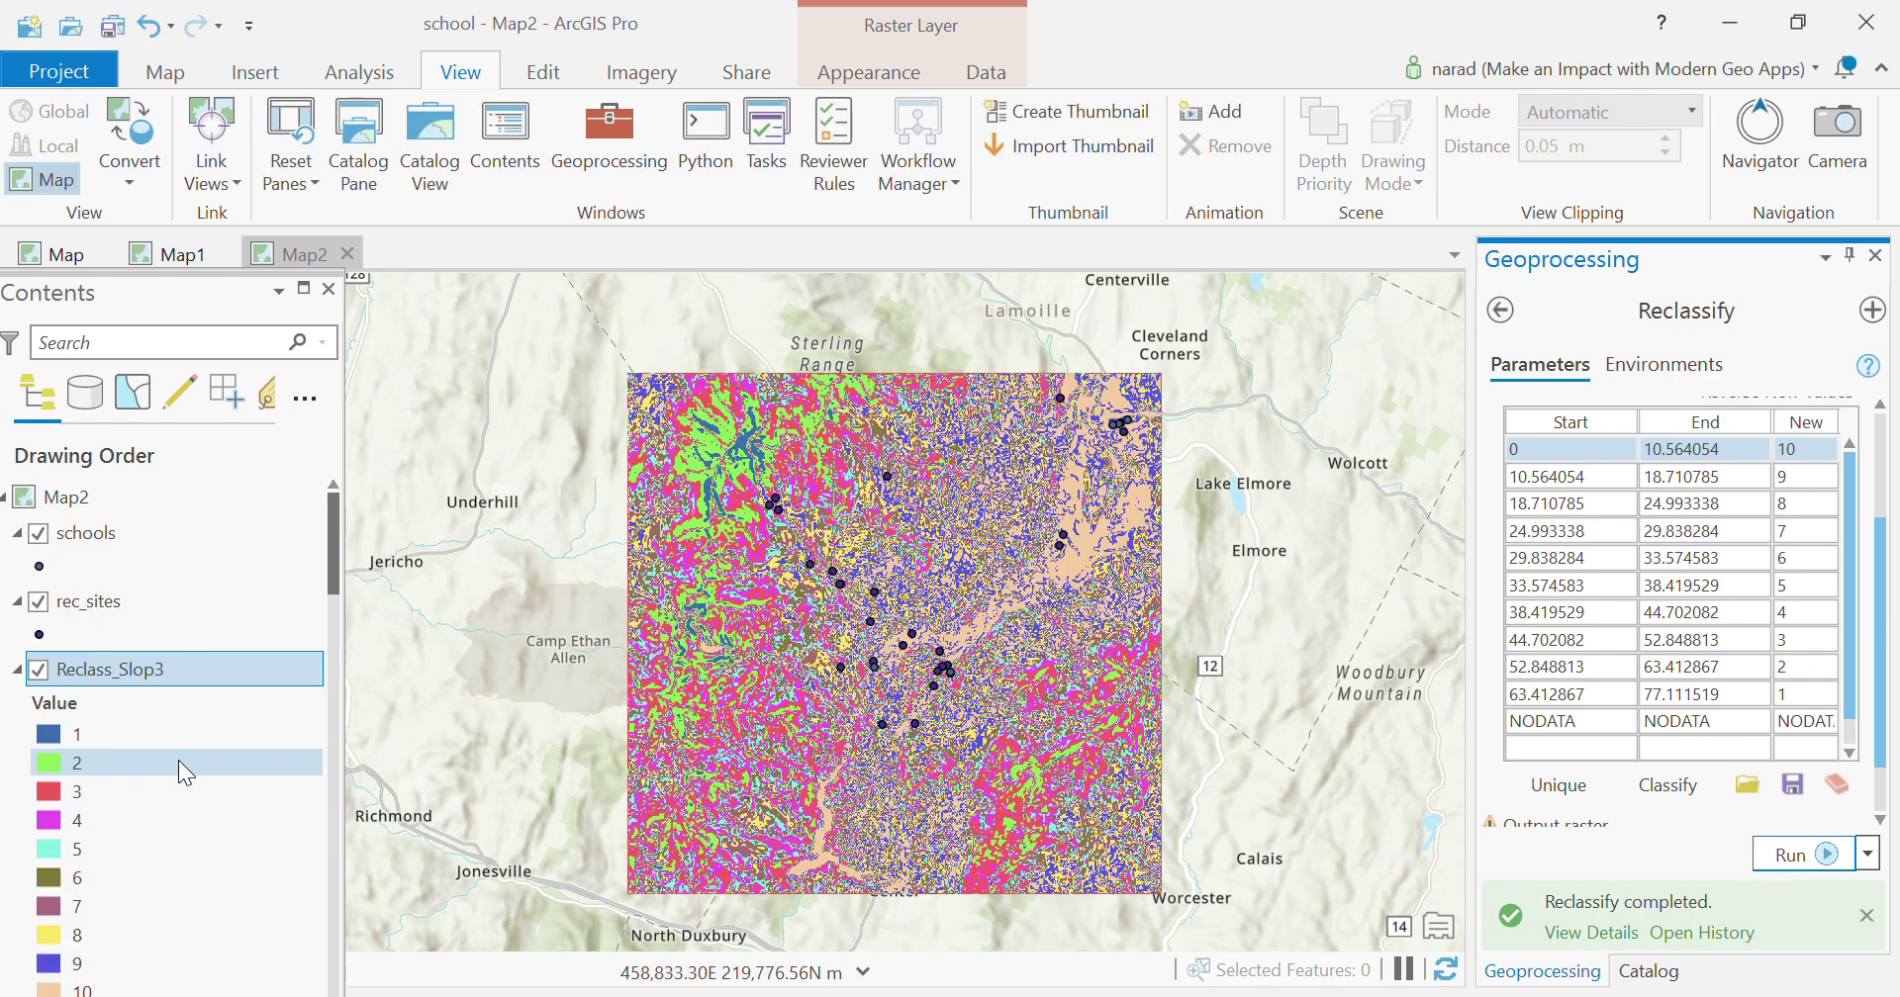
Step: Search the geoprocessing tools for "raster calcu" and open the Spatial Analyst version of Raster Calculator
click(1875, 257)
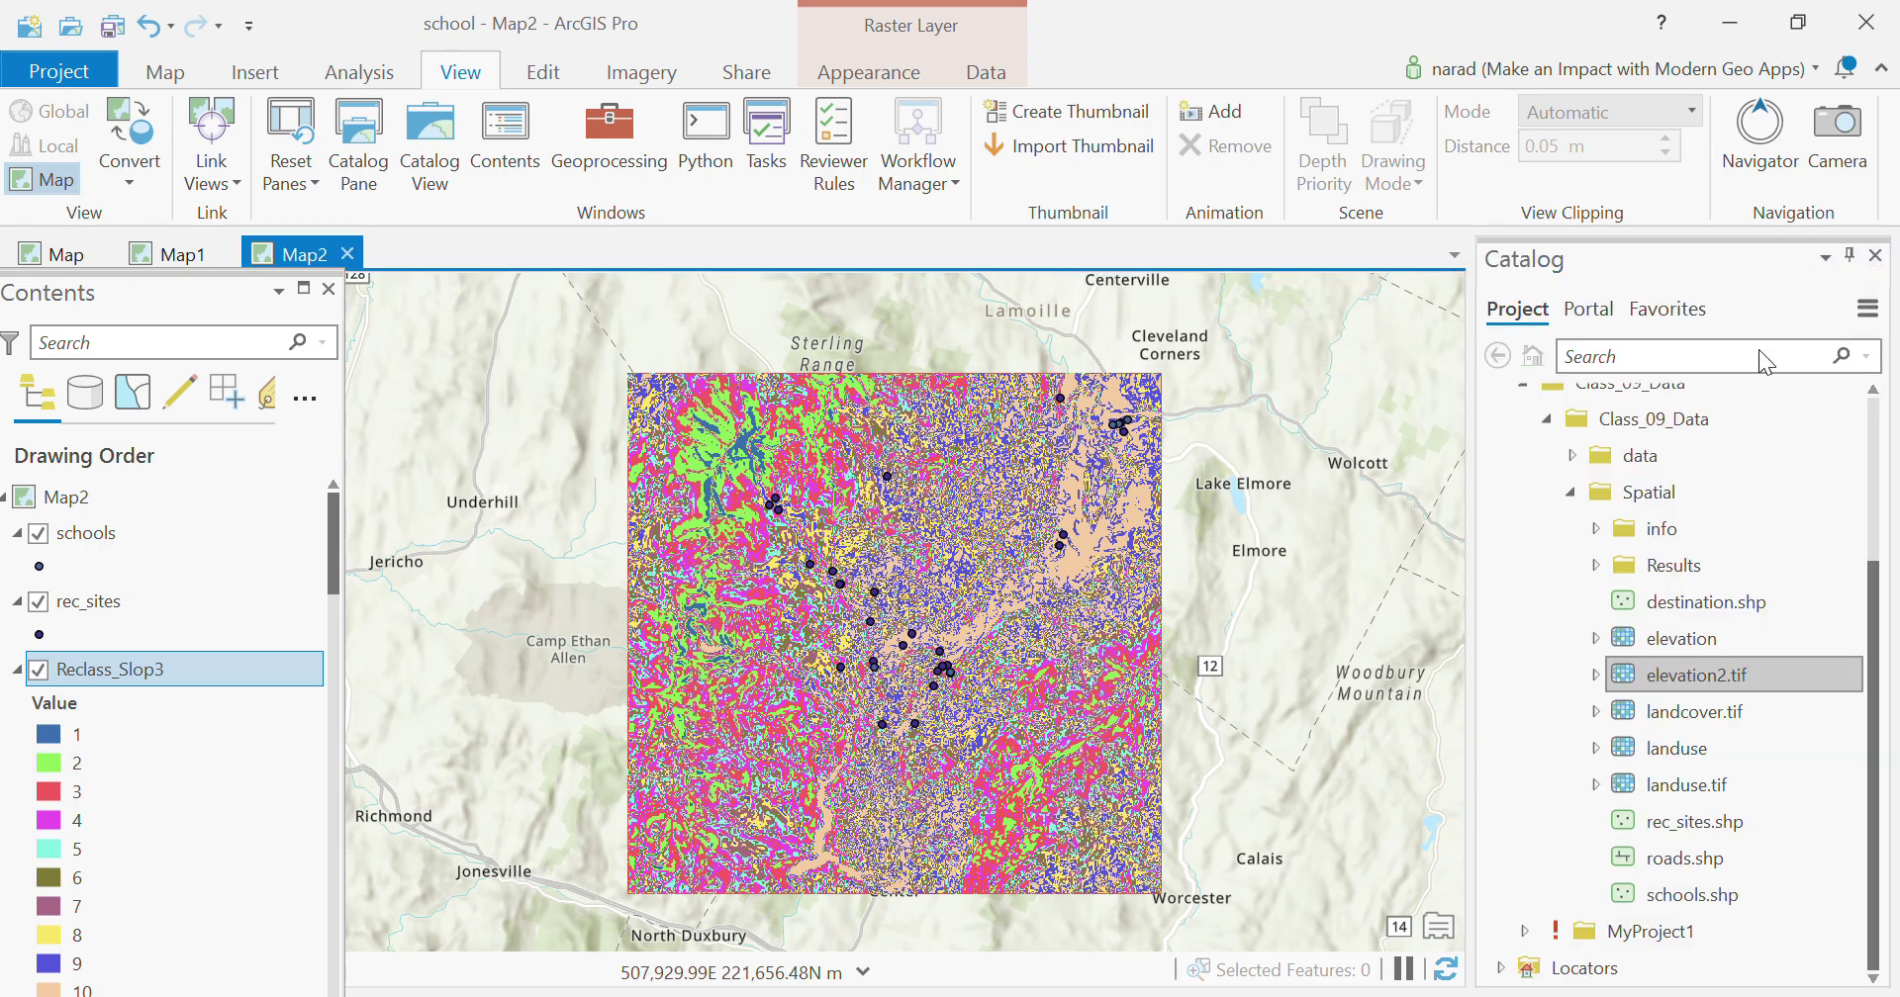
click(627, 126)
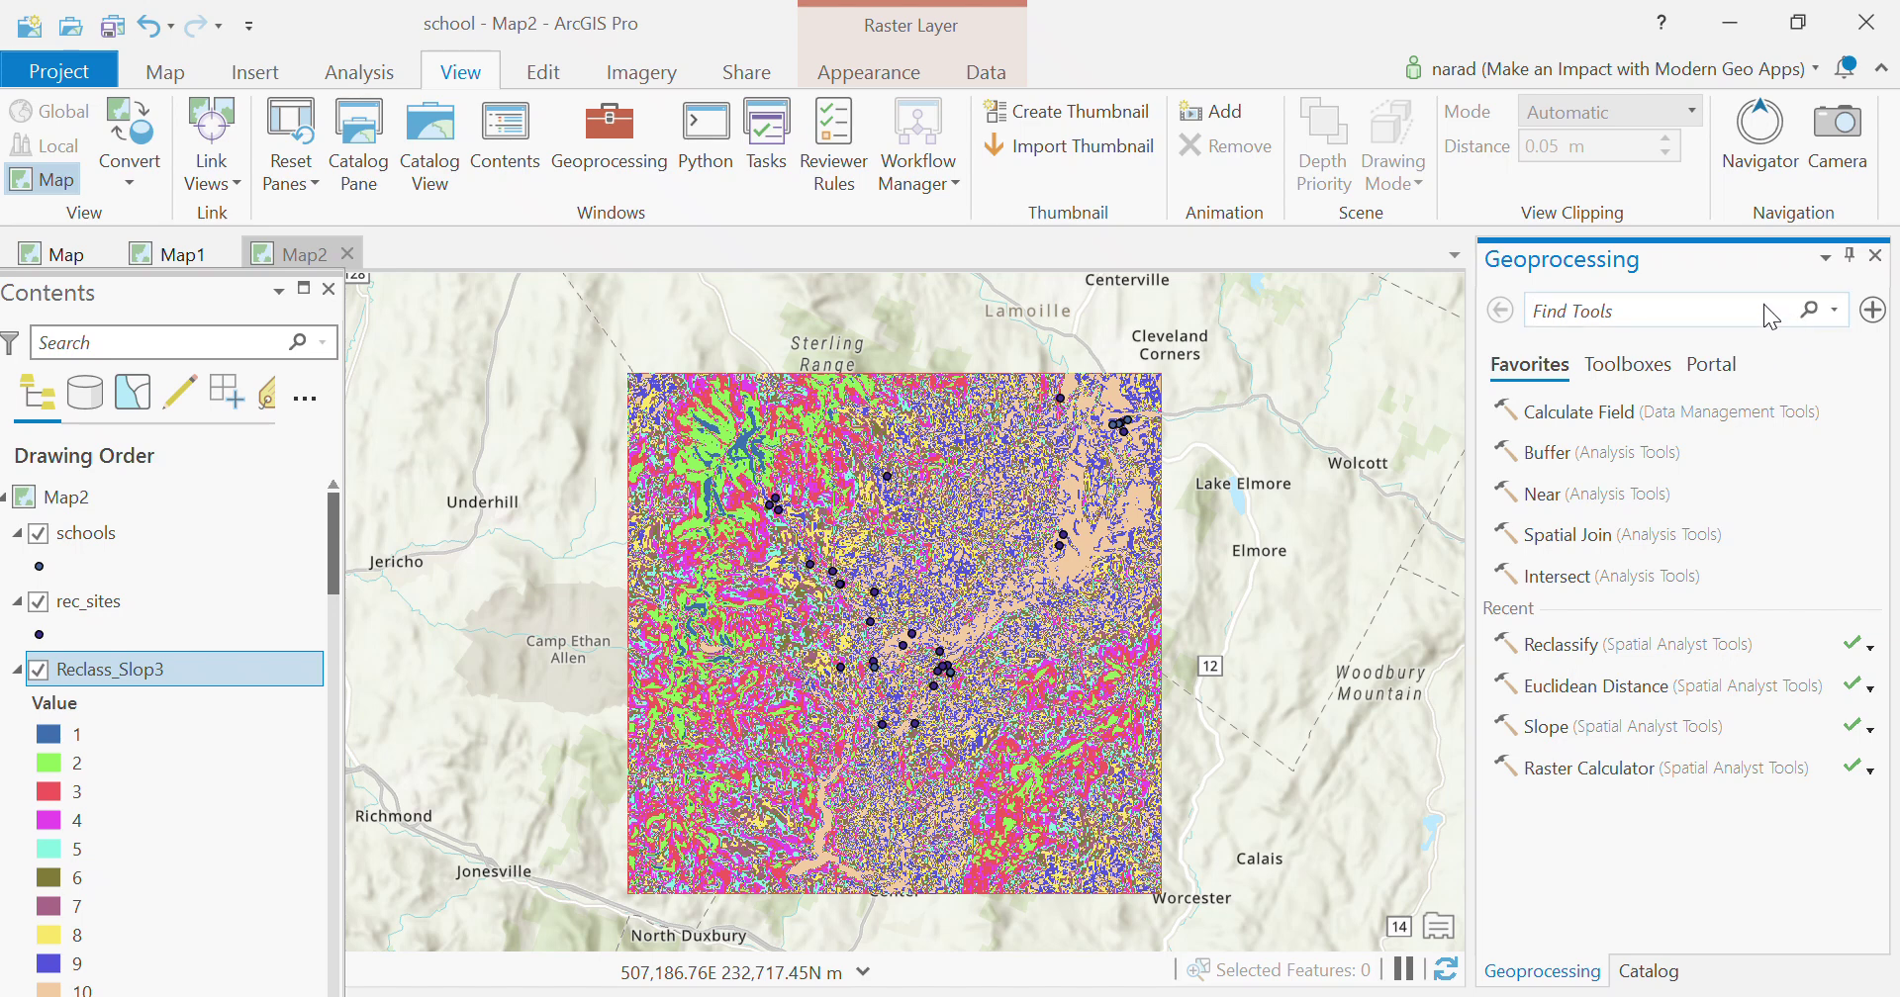
text(rast)
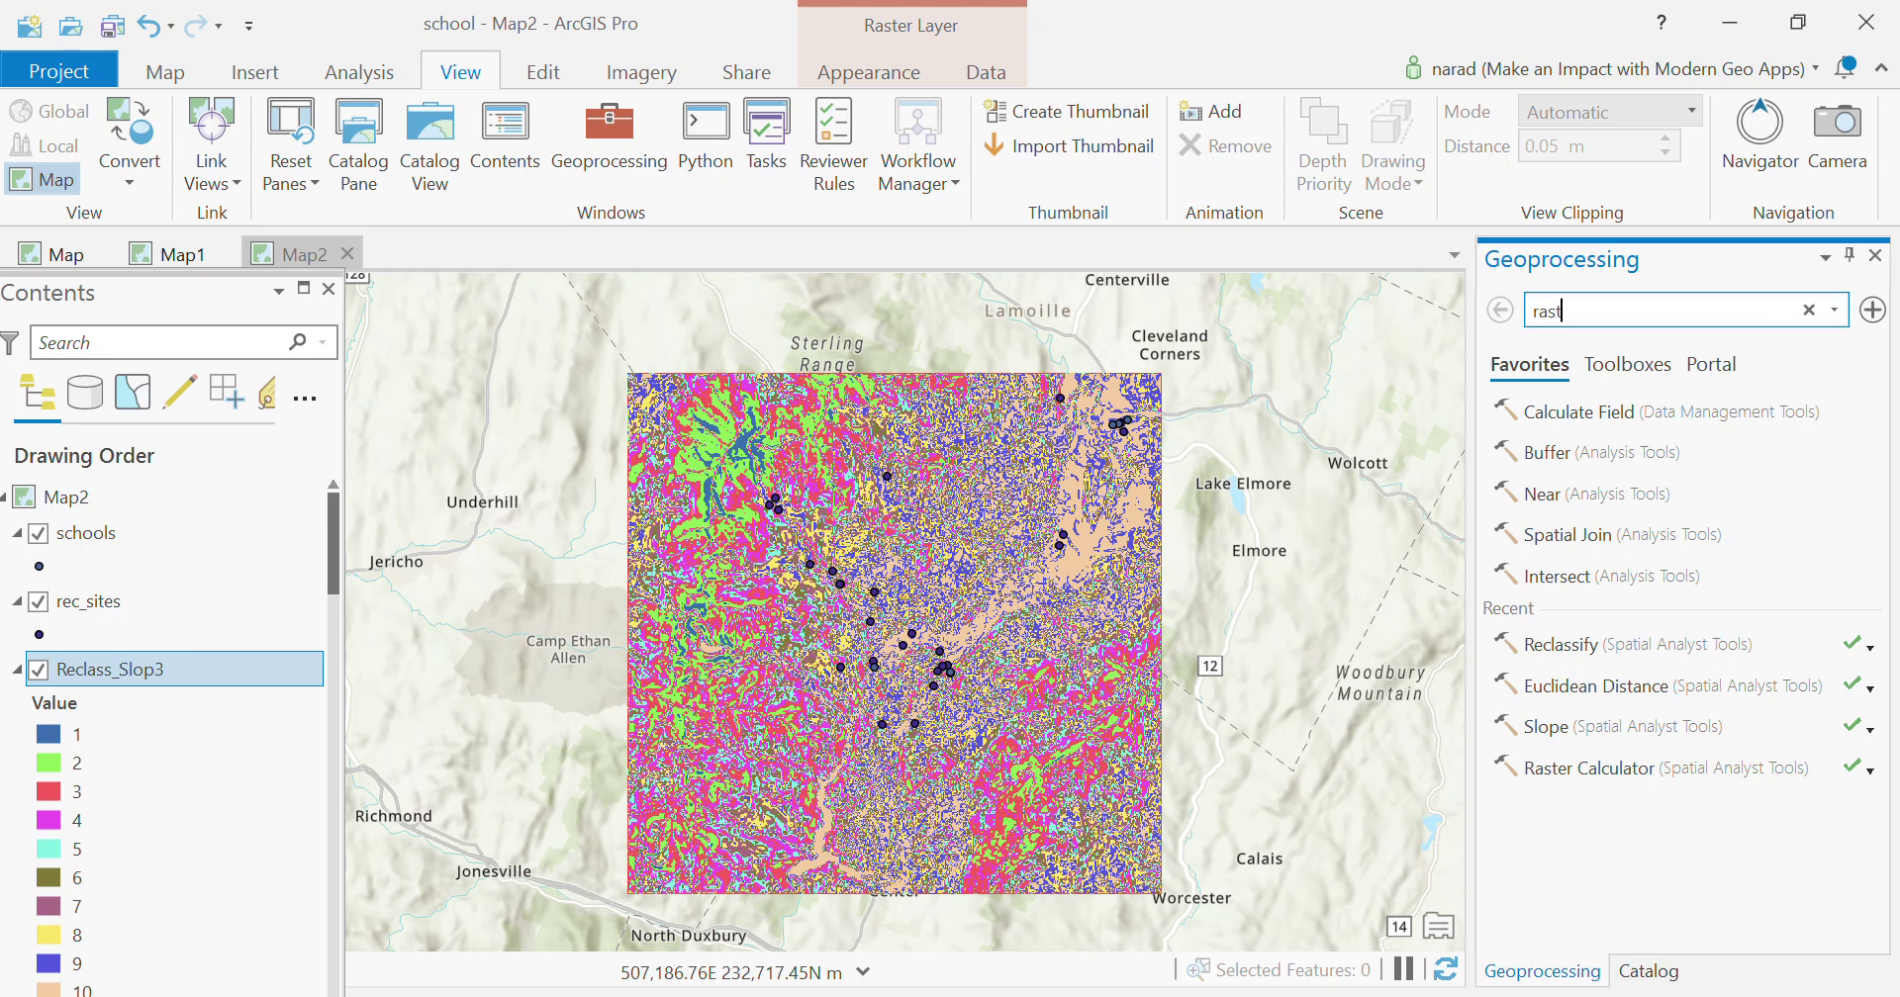
text(er cal)
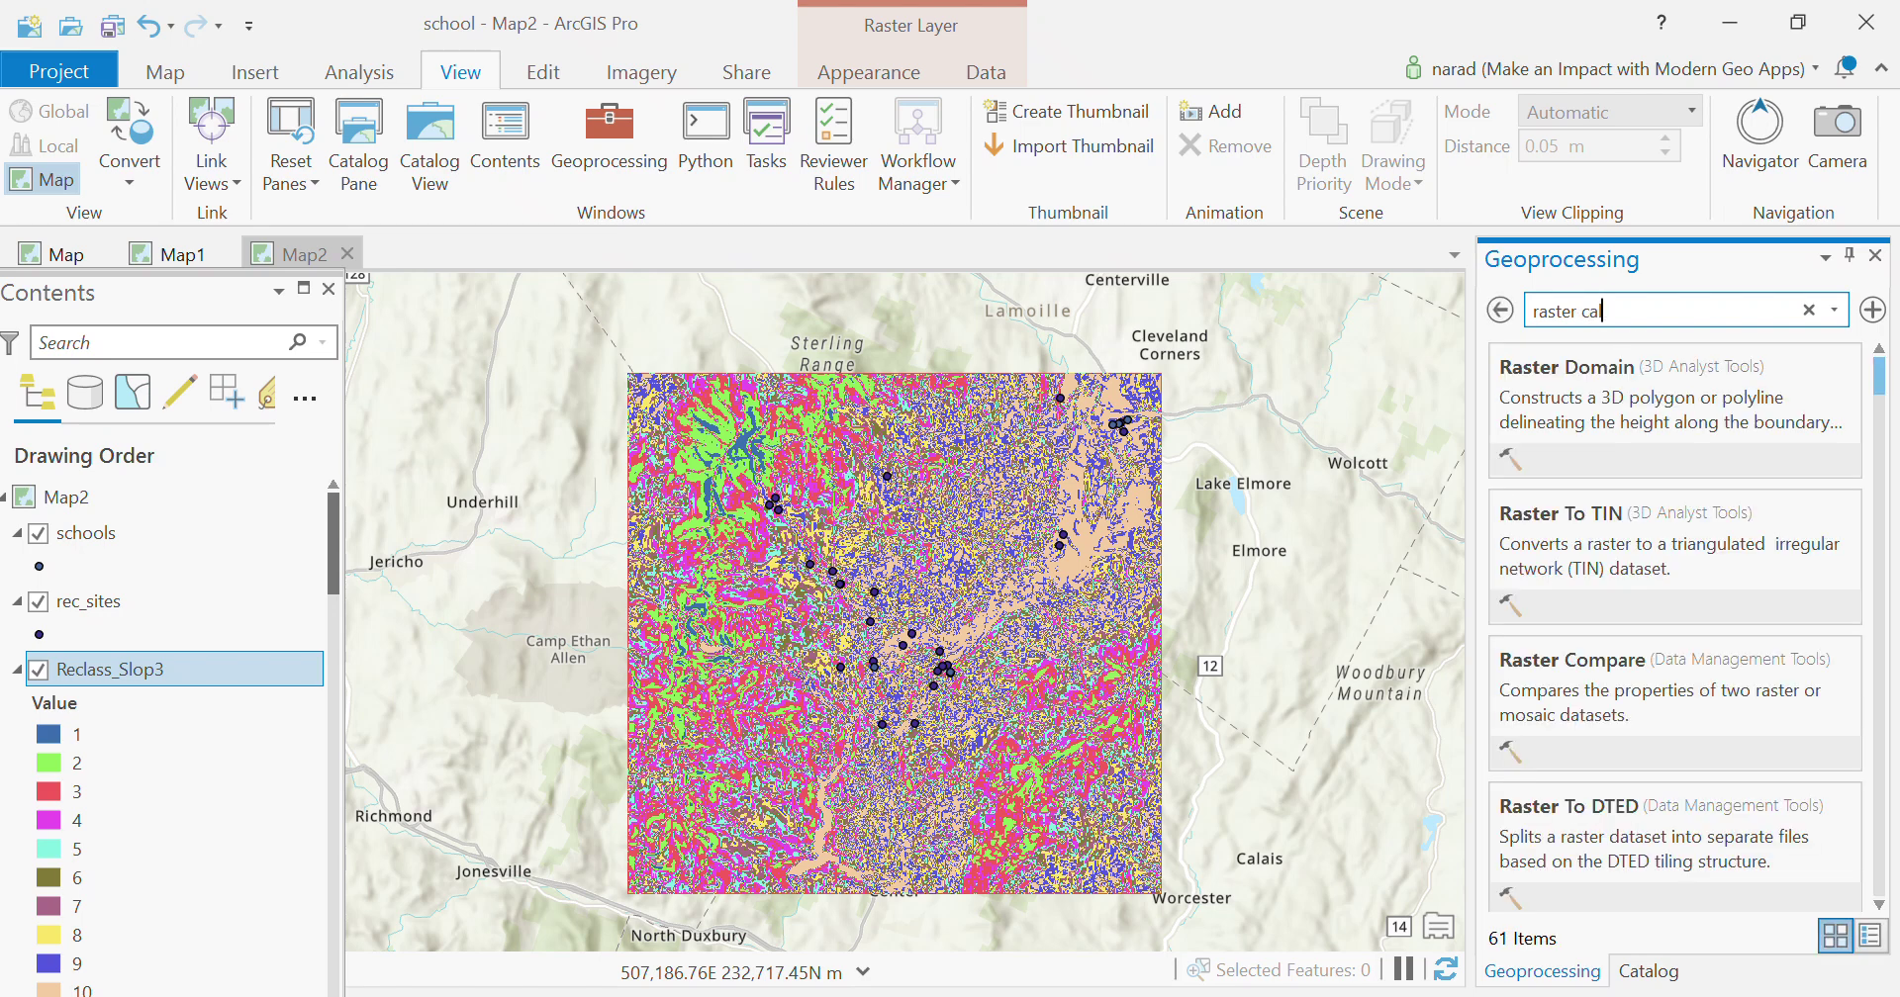
text(cu)
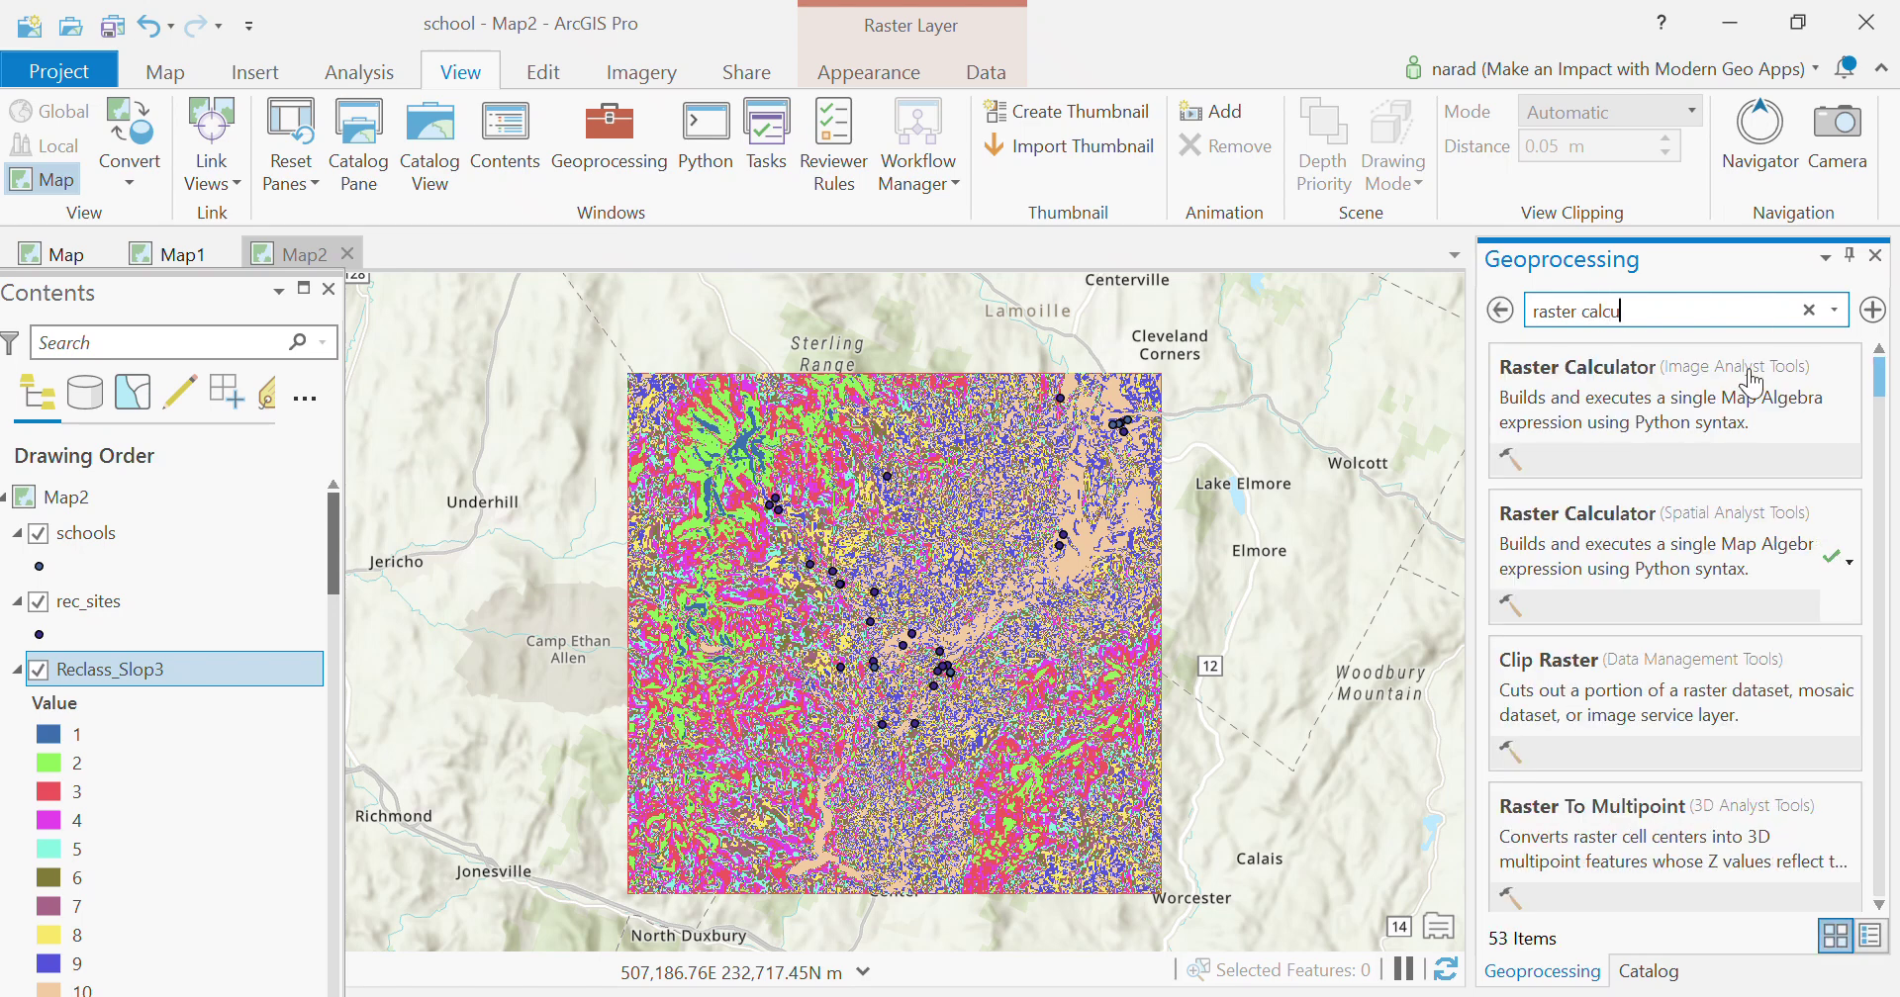
click(1581, 566)
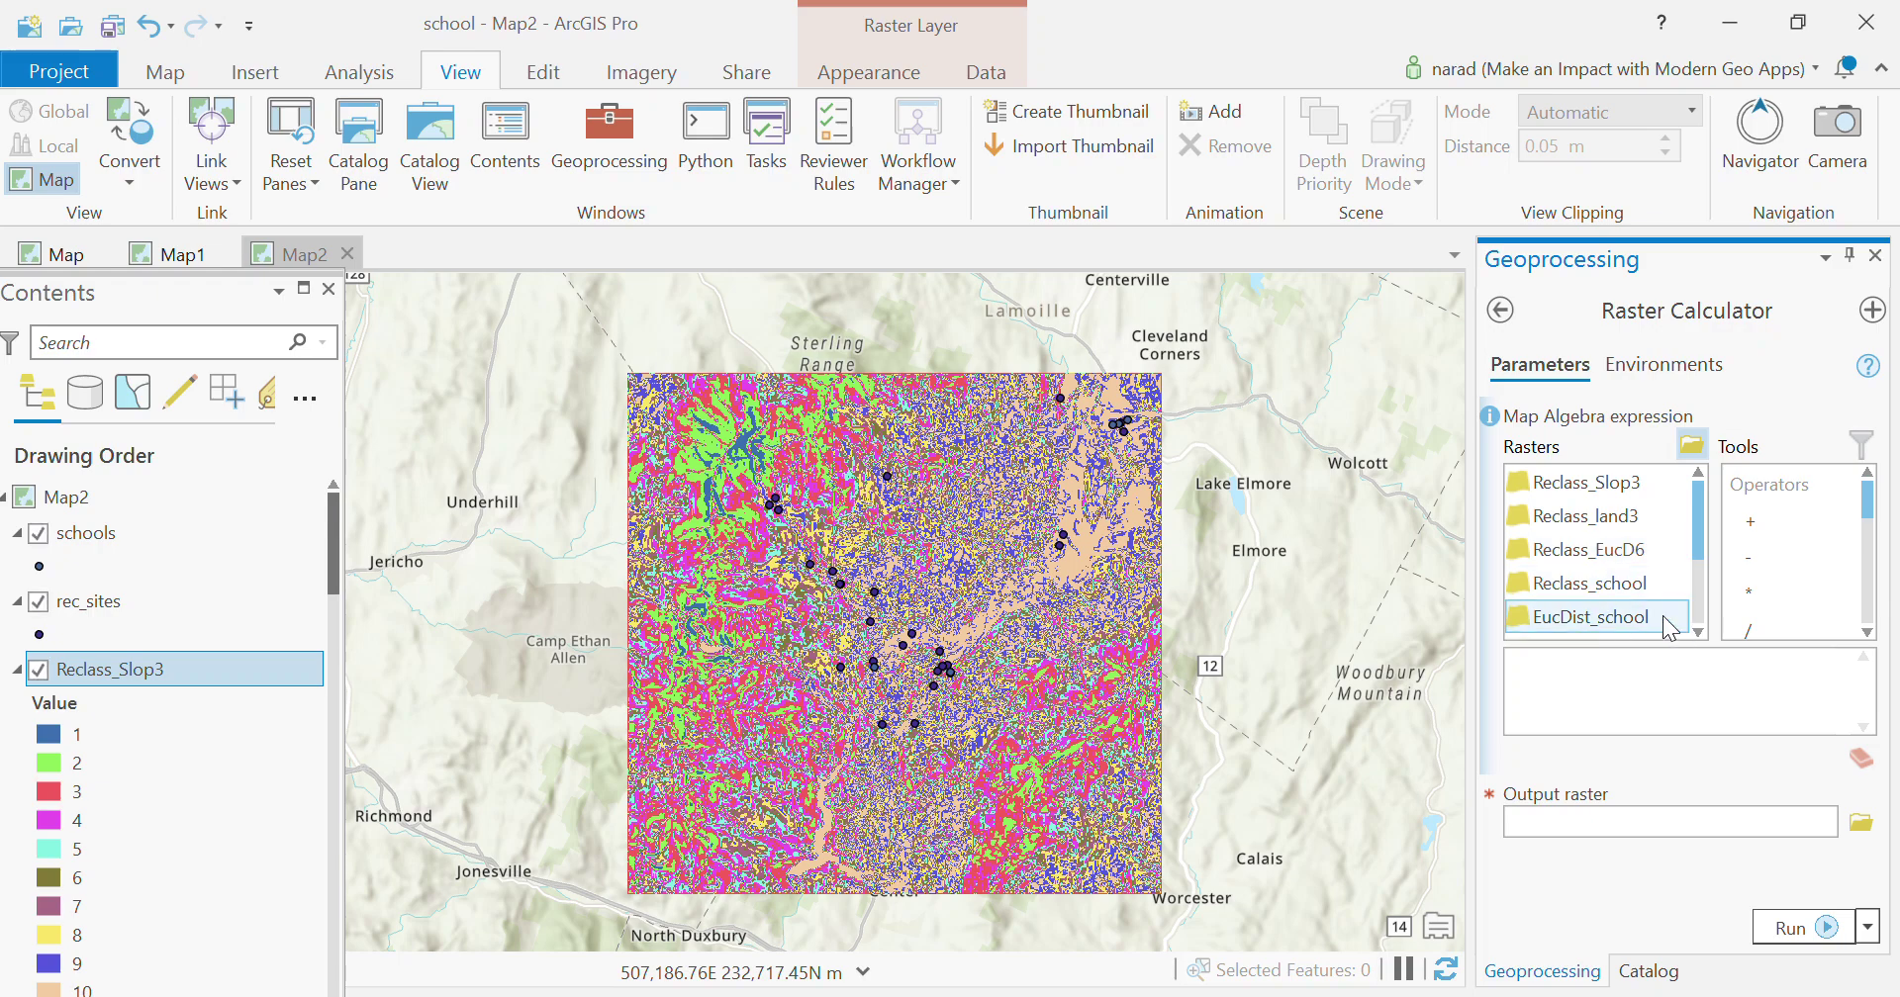
Step: Switch to Location_School.pdf, check the layer weights in Step 4: Weighting and combining datasets, and return to ArcGIS Pro
key(alt+Tab)
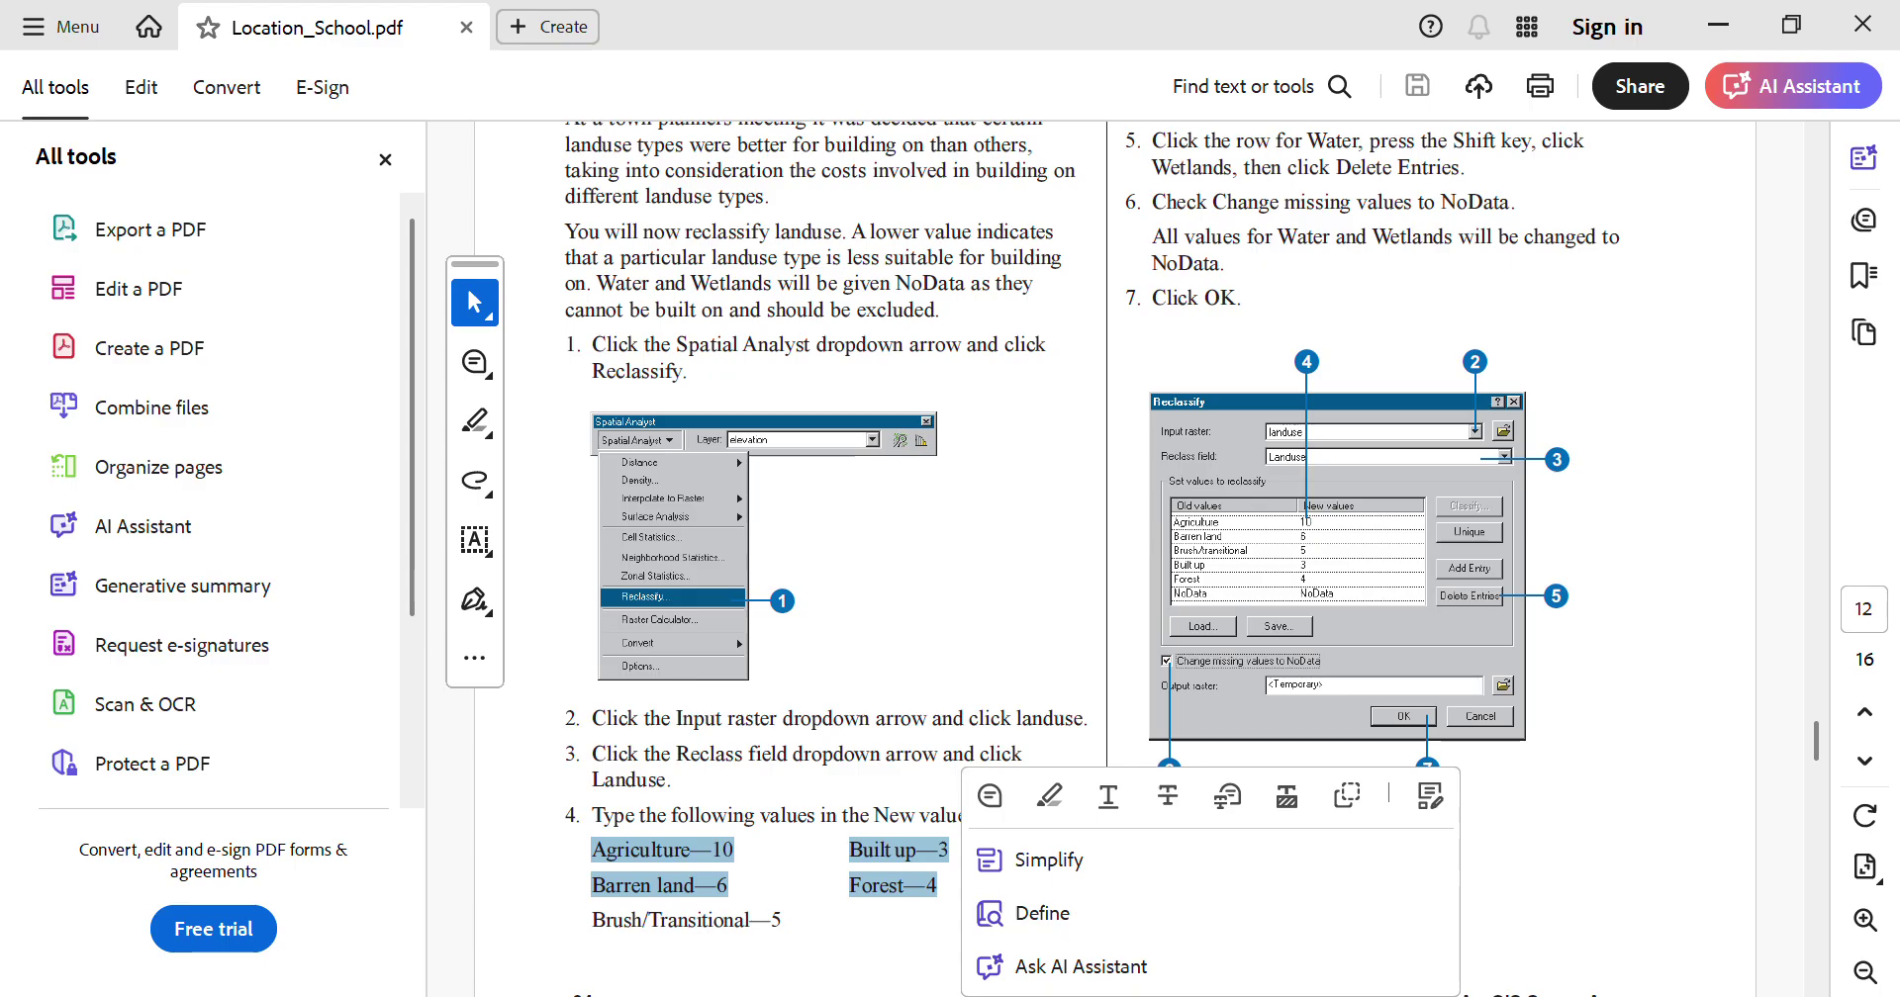
scroll(1518, 750, down, 10)
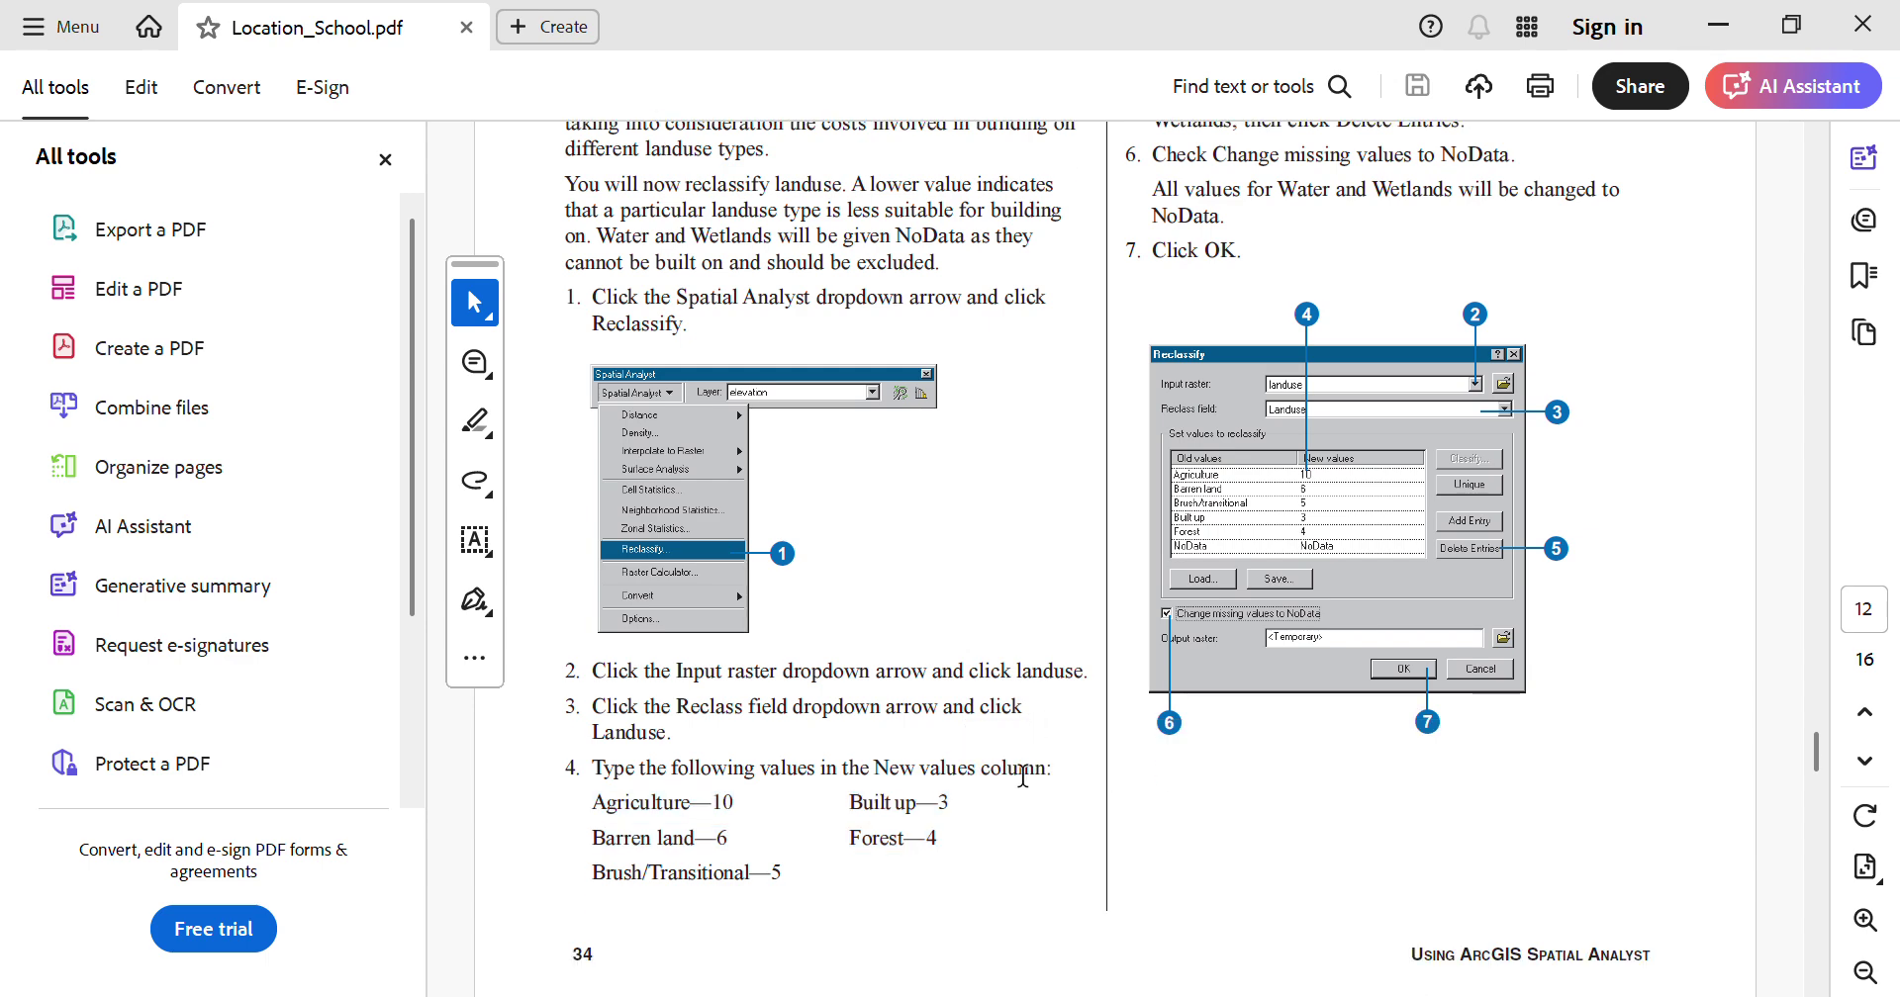
scroll(1020, 786, down, 10)
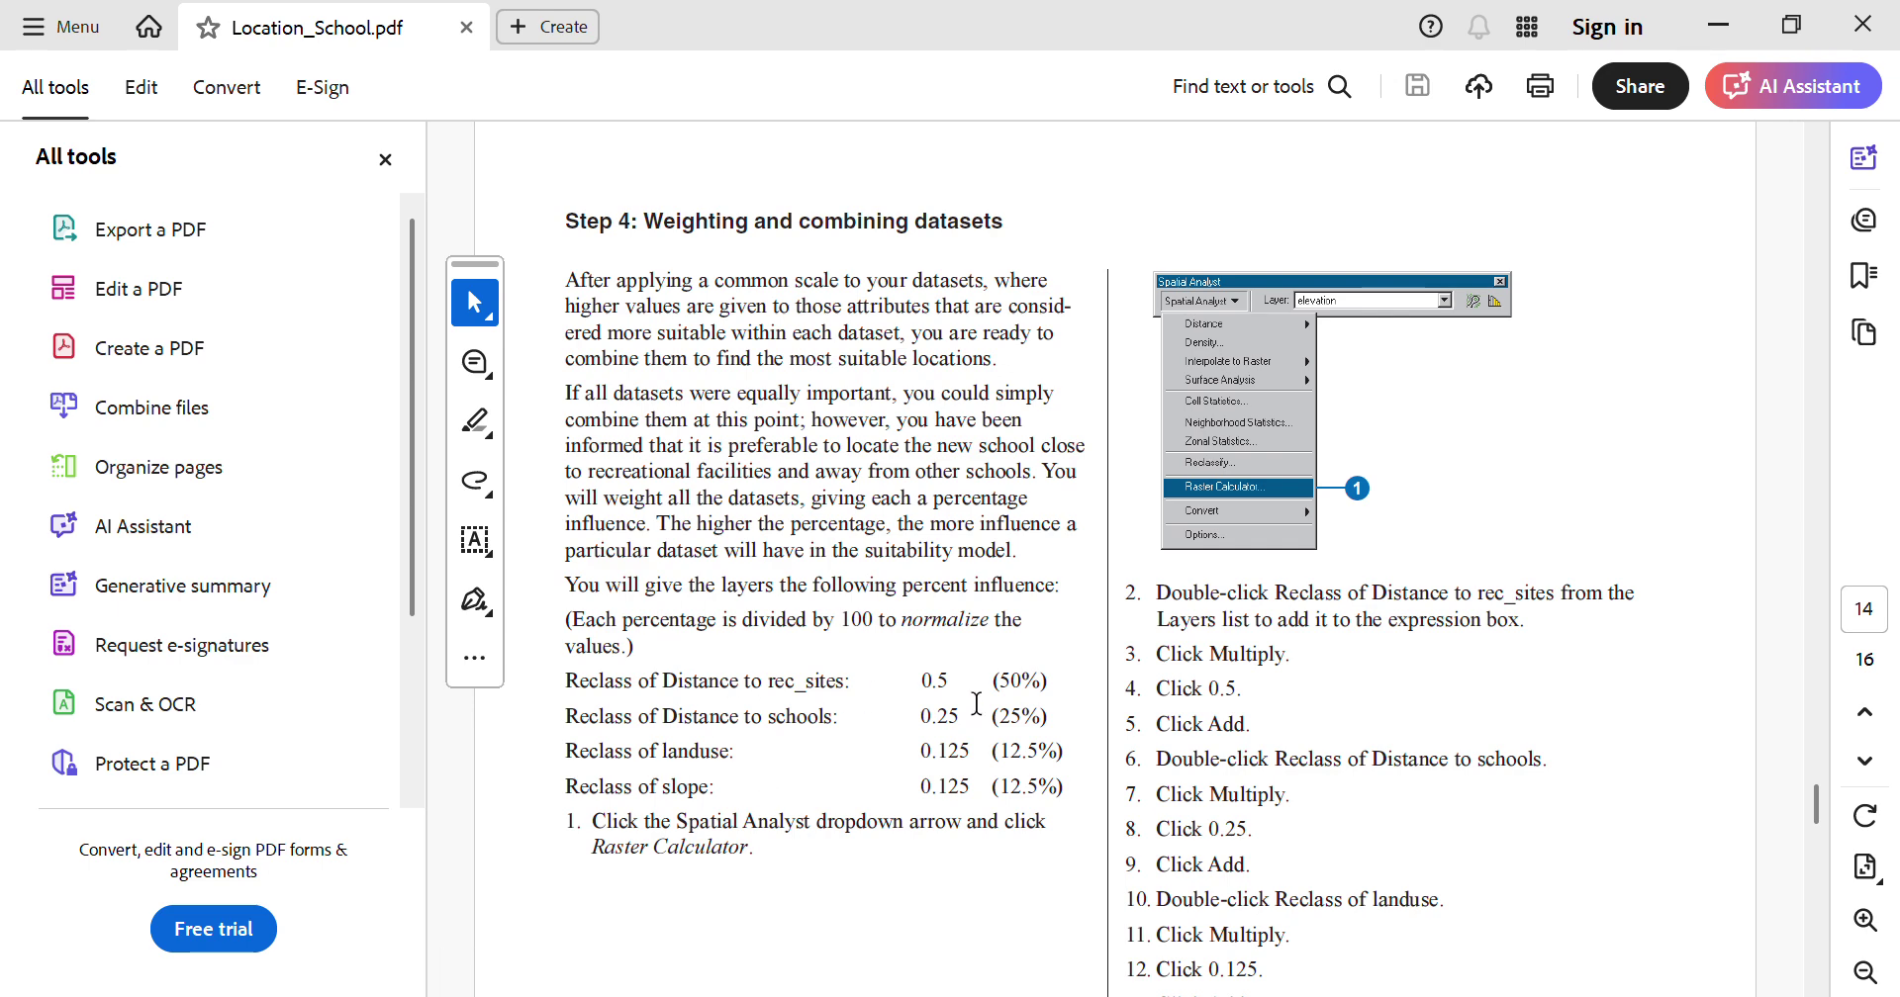
mouse_move(1135, 994)
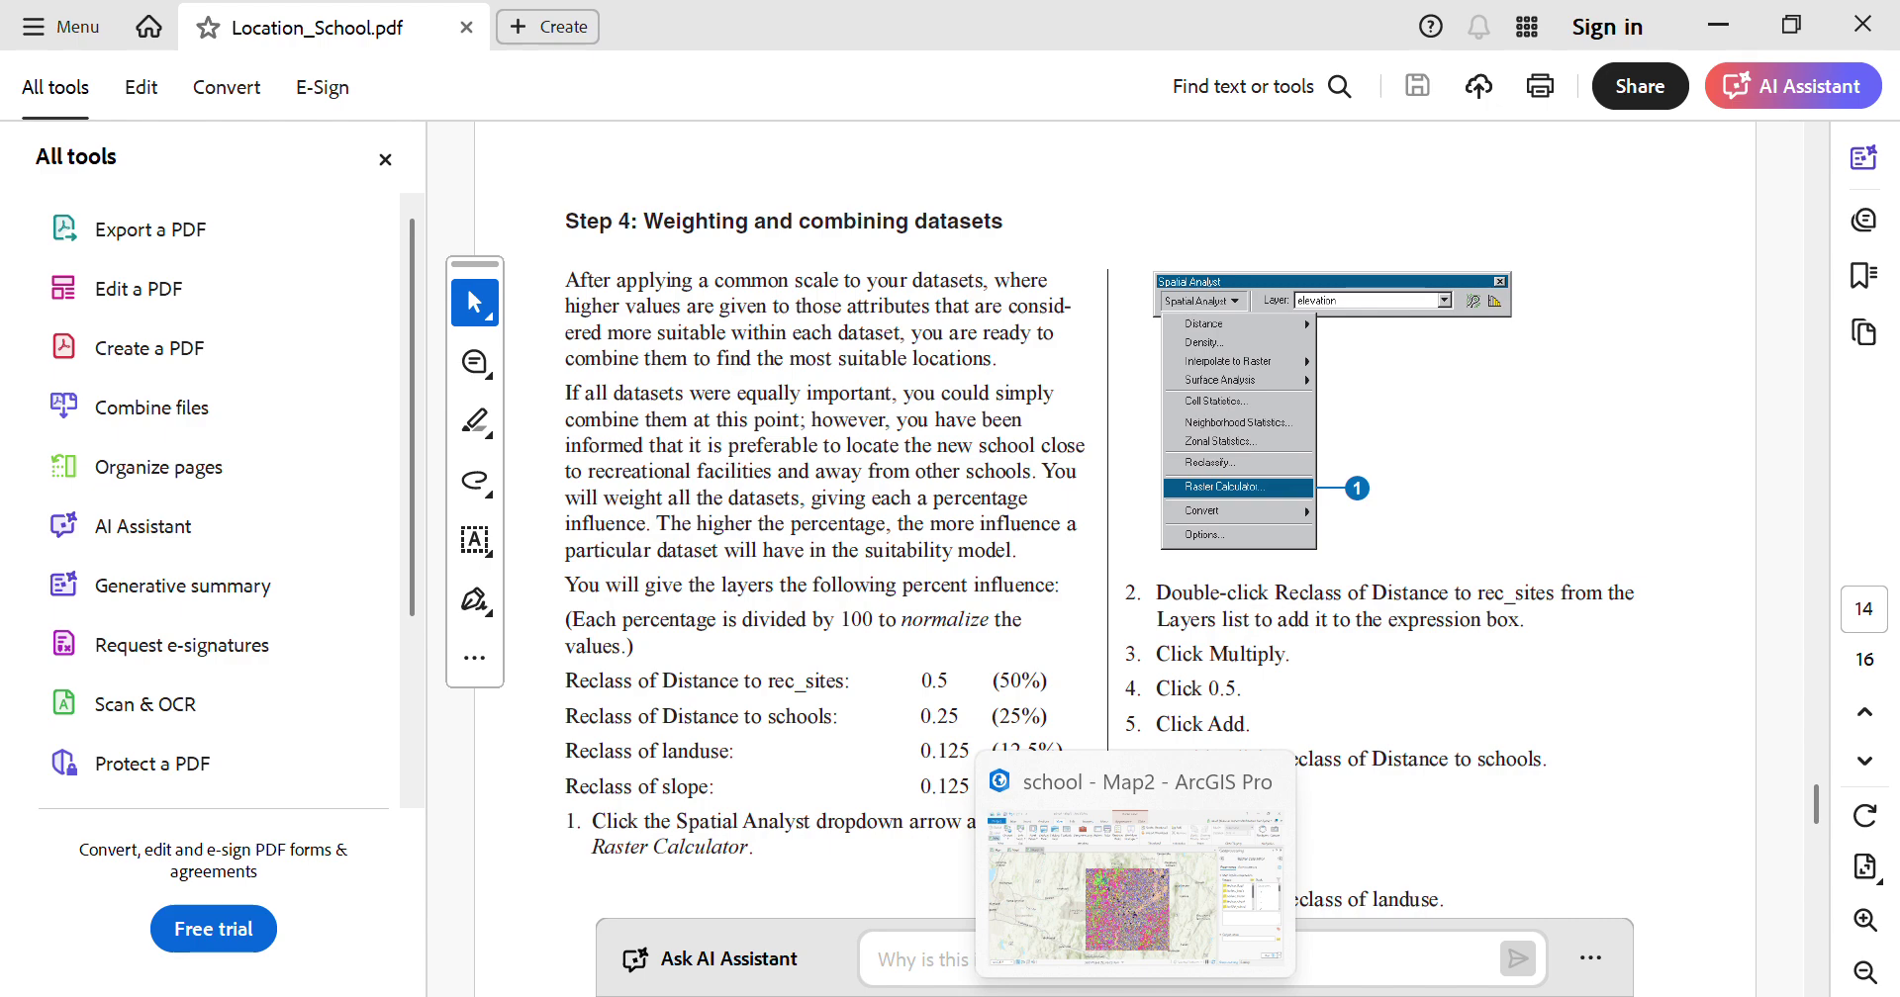
click(1135, 995)
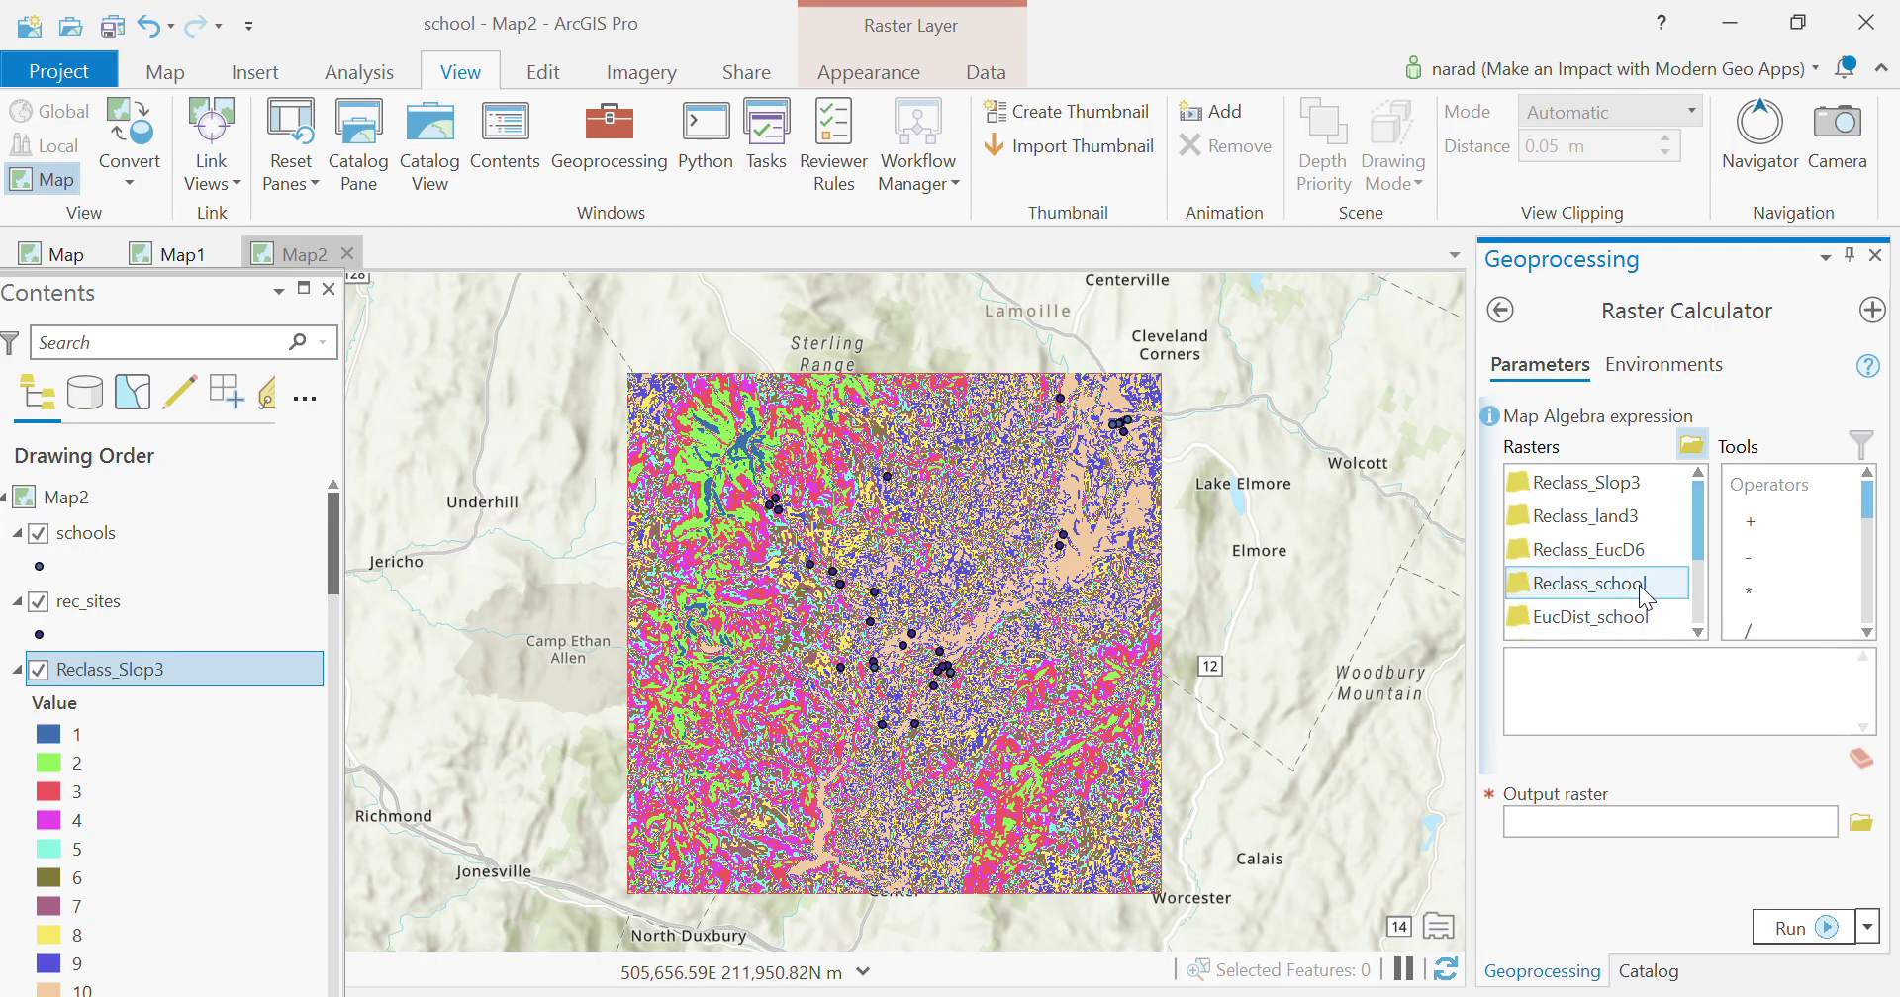
Step: Build the start of the map algebra expression as "Reclass_EucD6" *0.5 + "Reclass_school" *0.25
double_click(1638, 553)
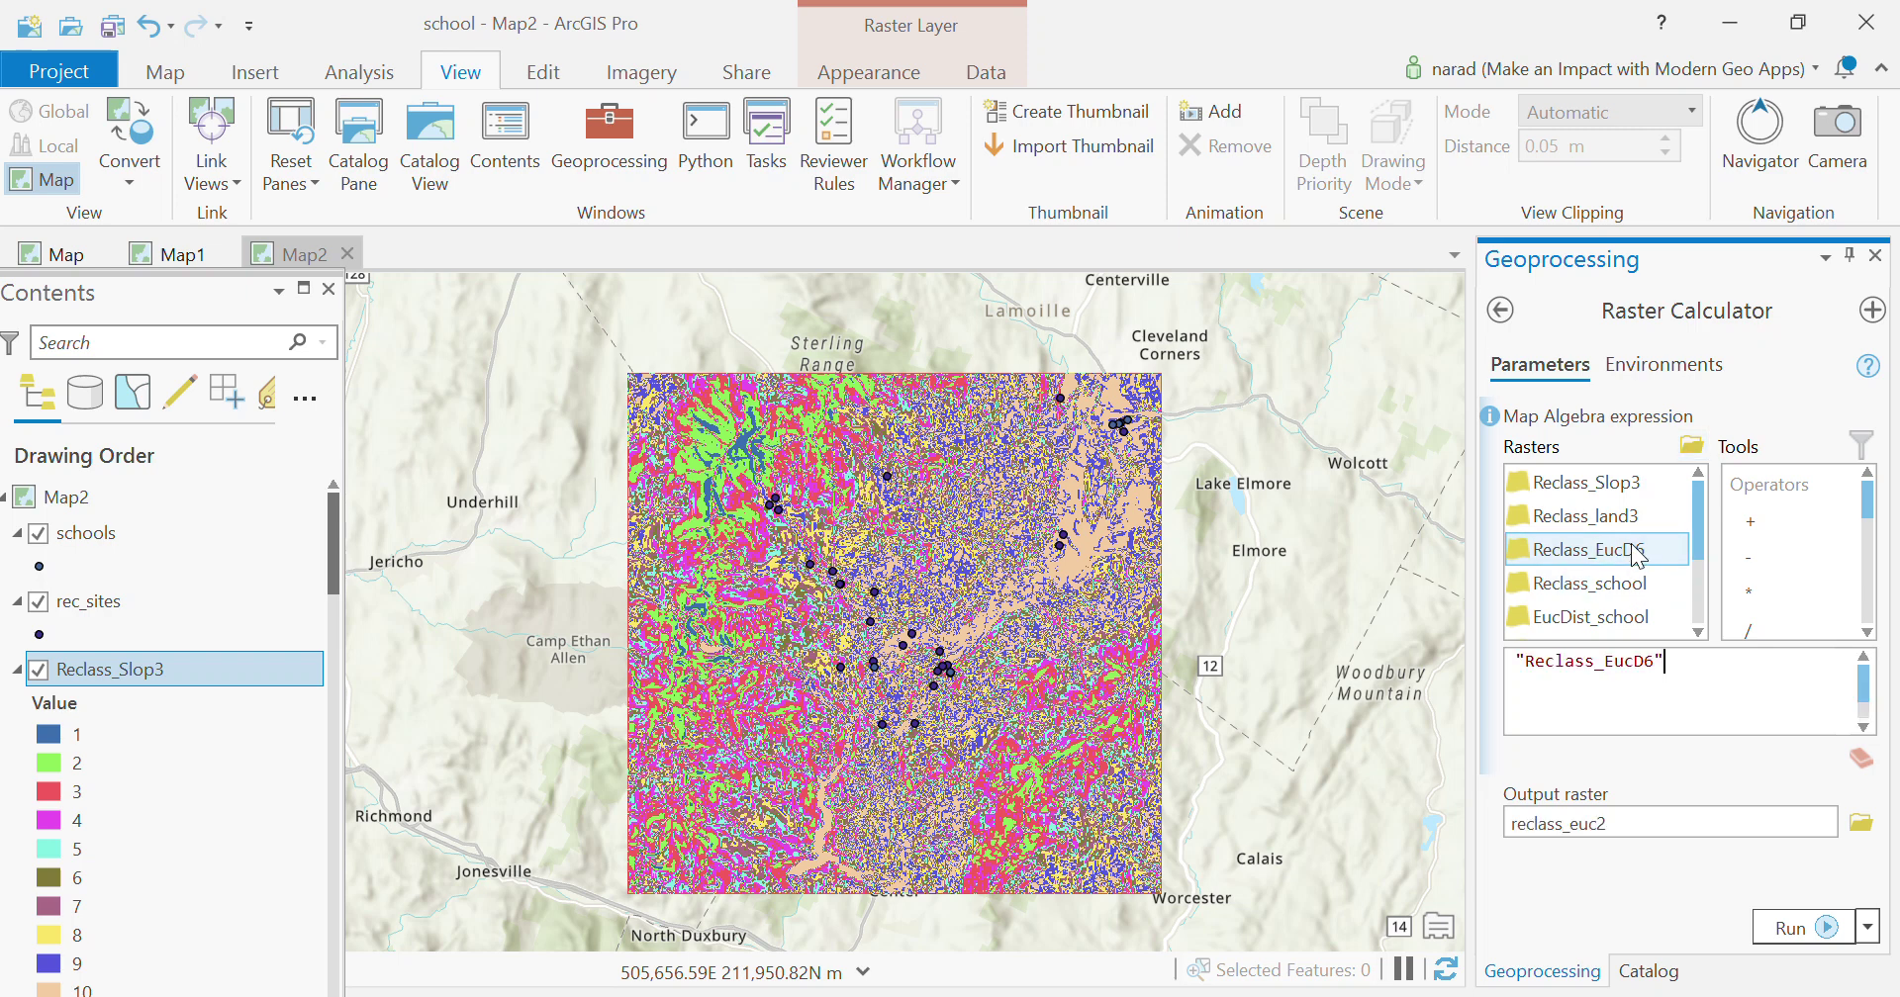
double_click(1749, 592)
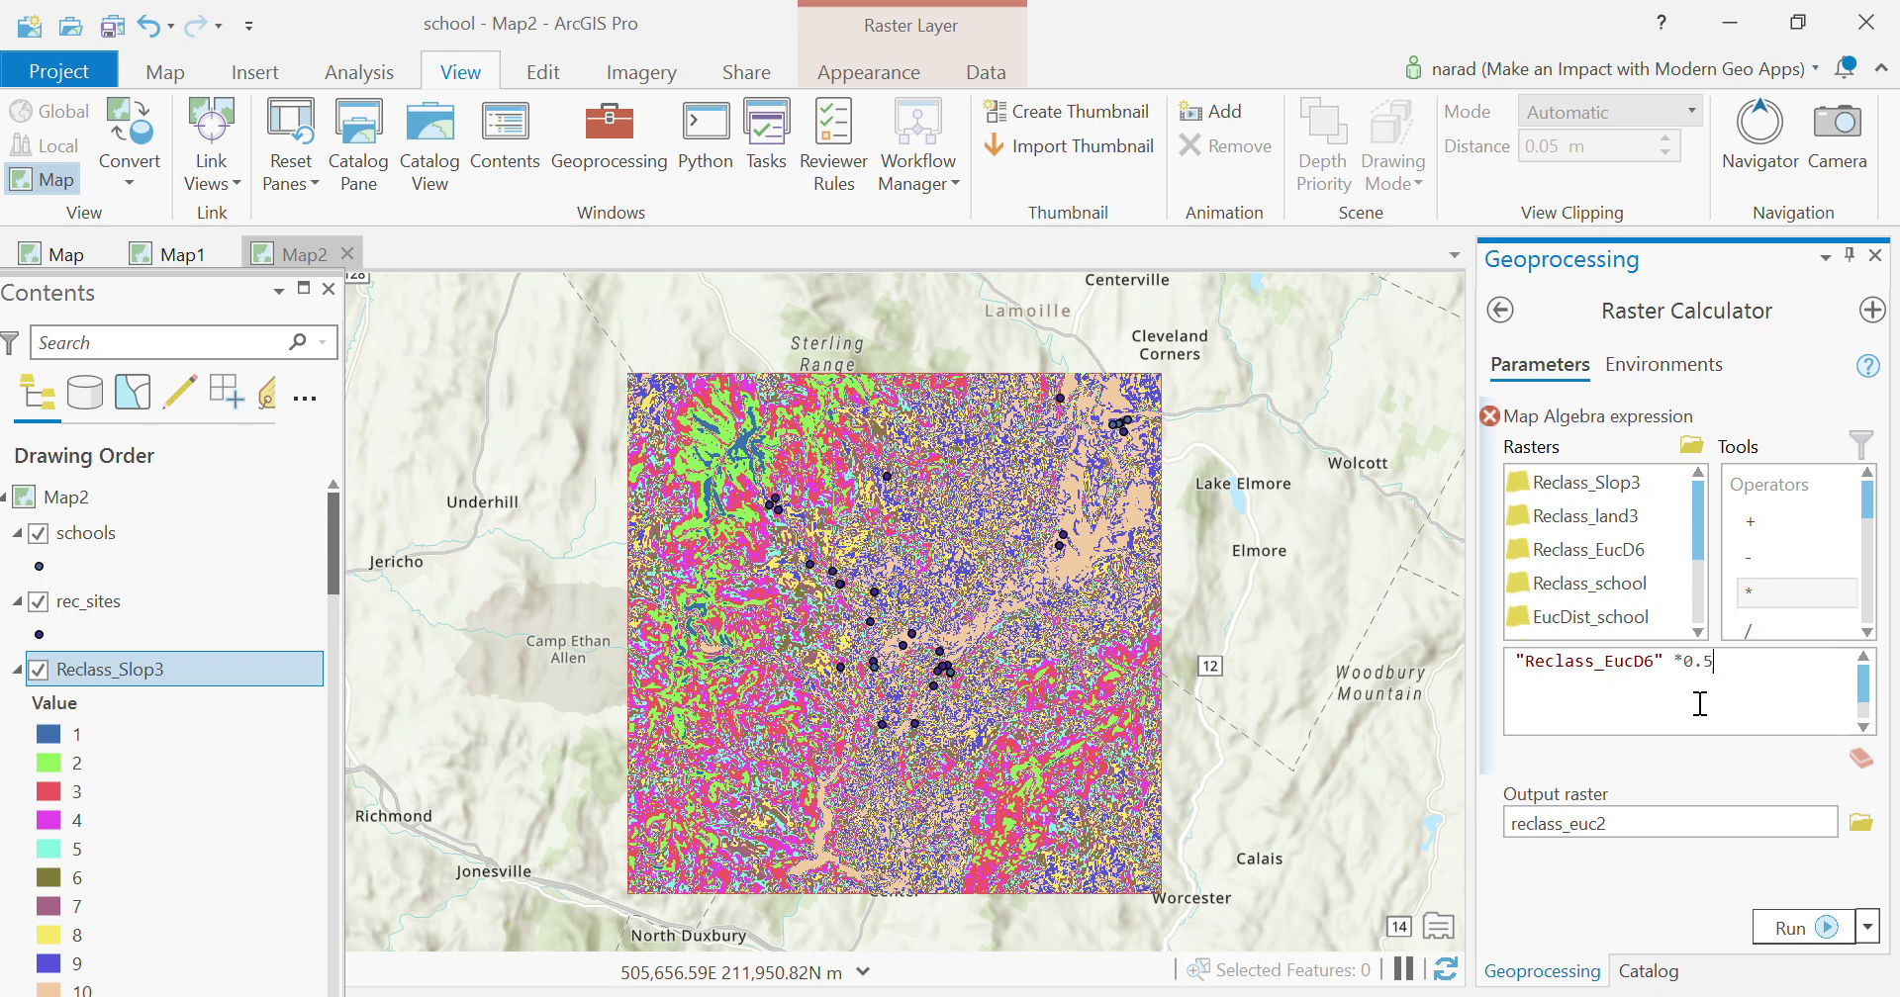
double_click(1772, 521)
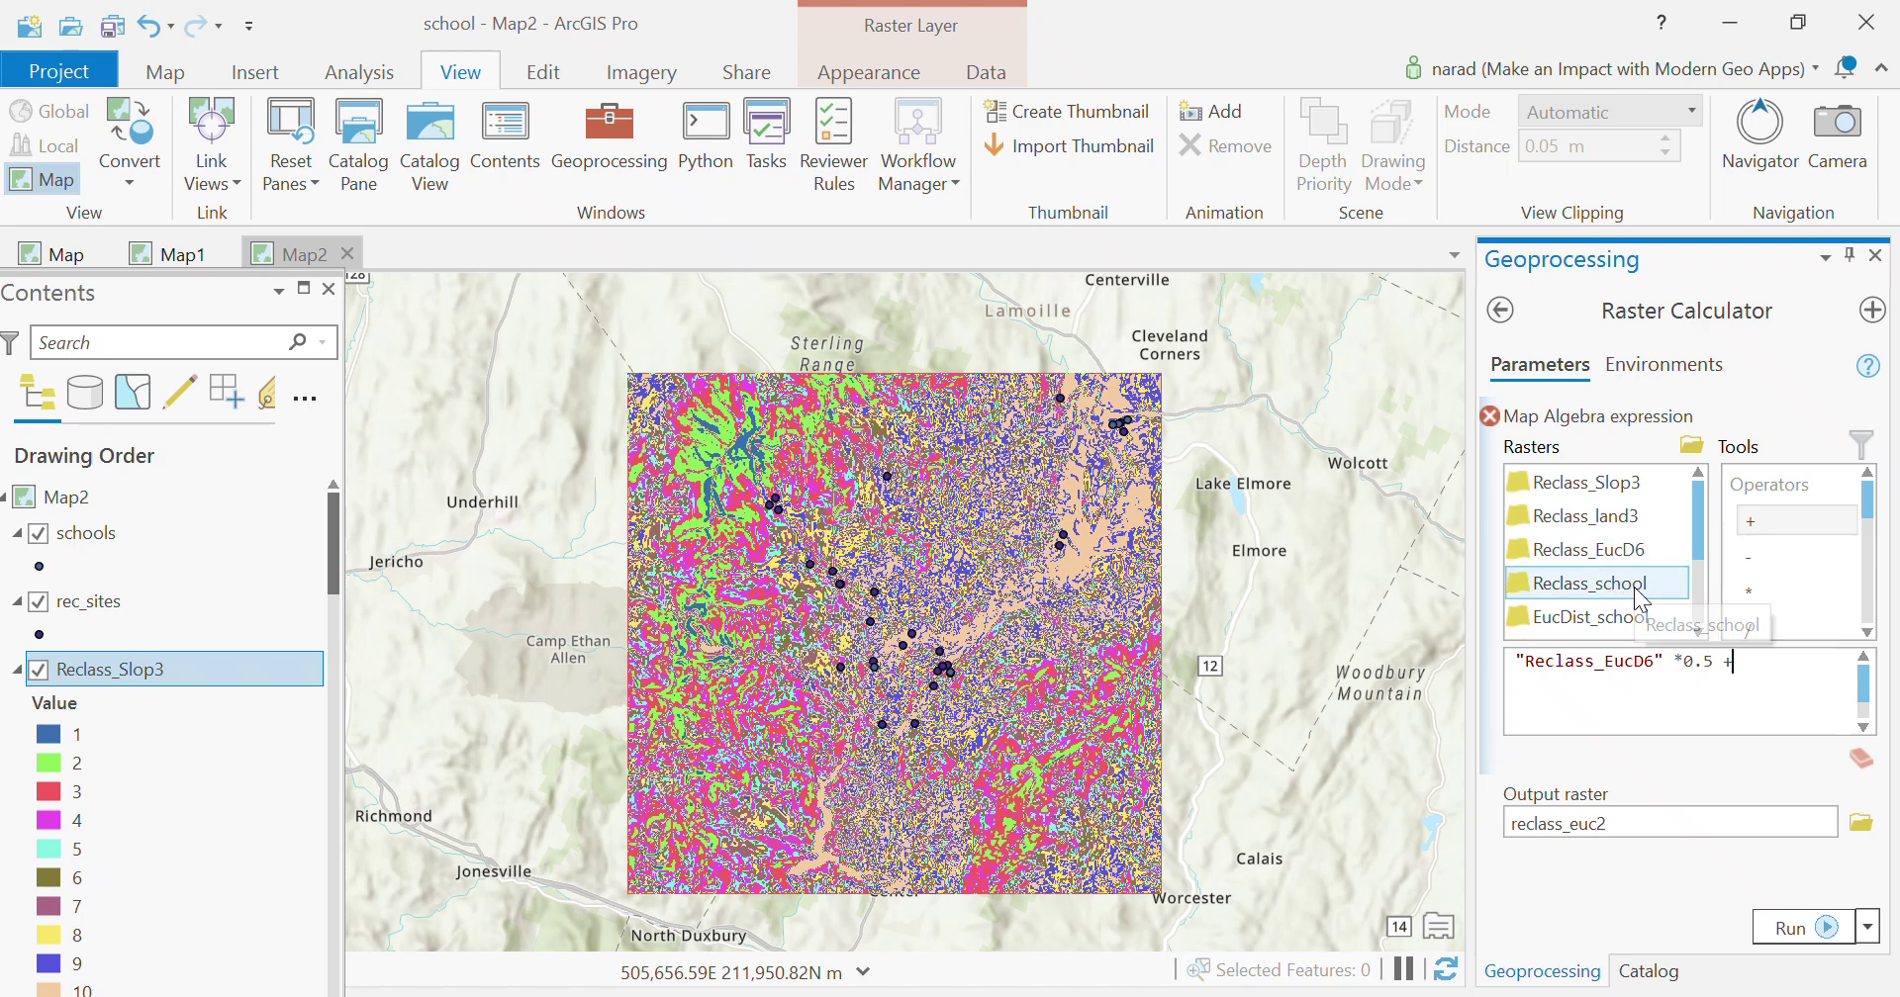
double_click(1589, 584)
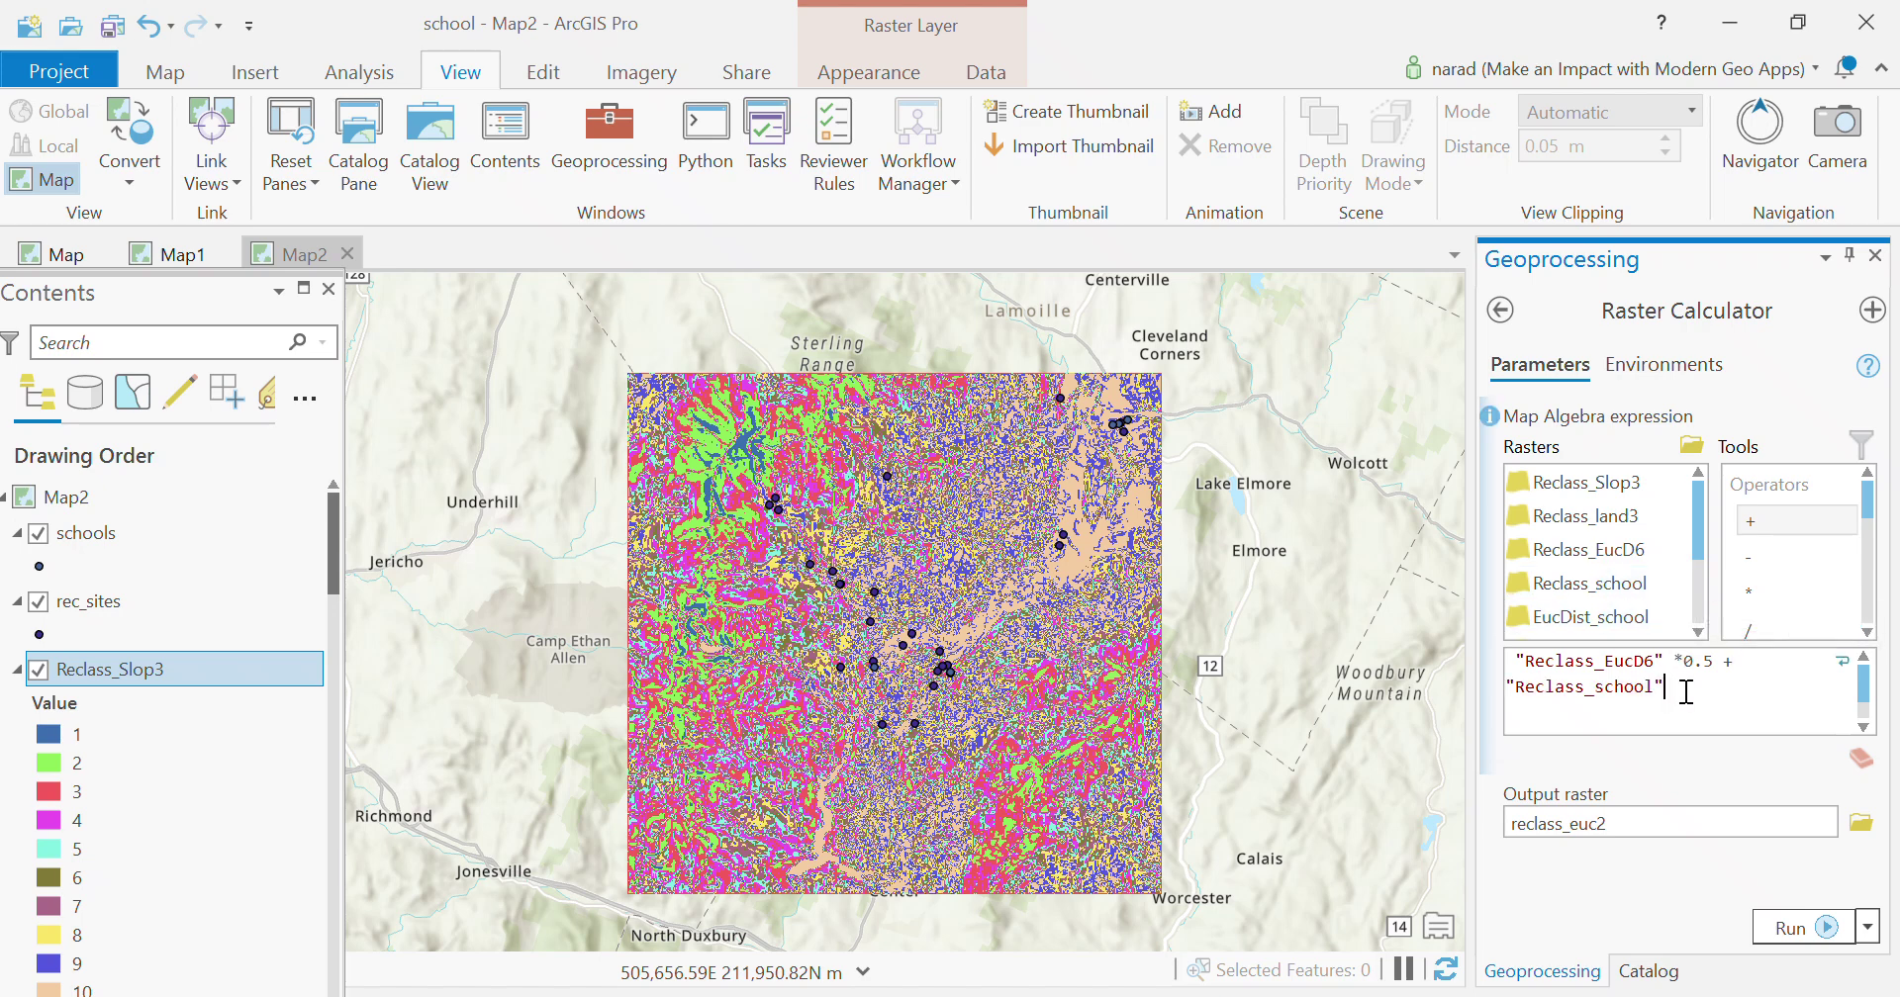
double_click(1773, 595)
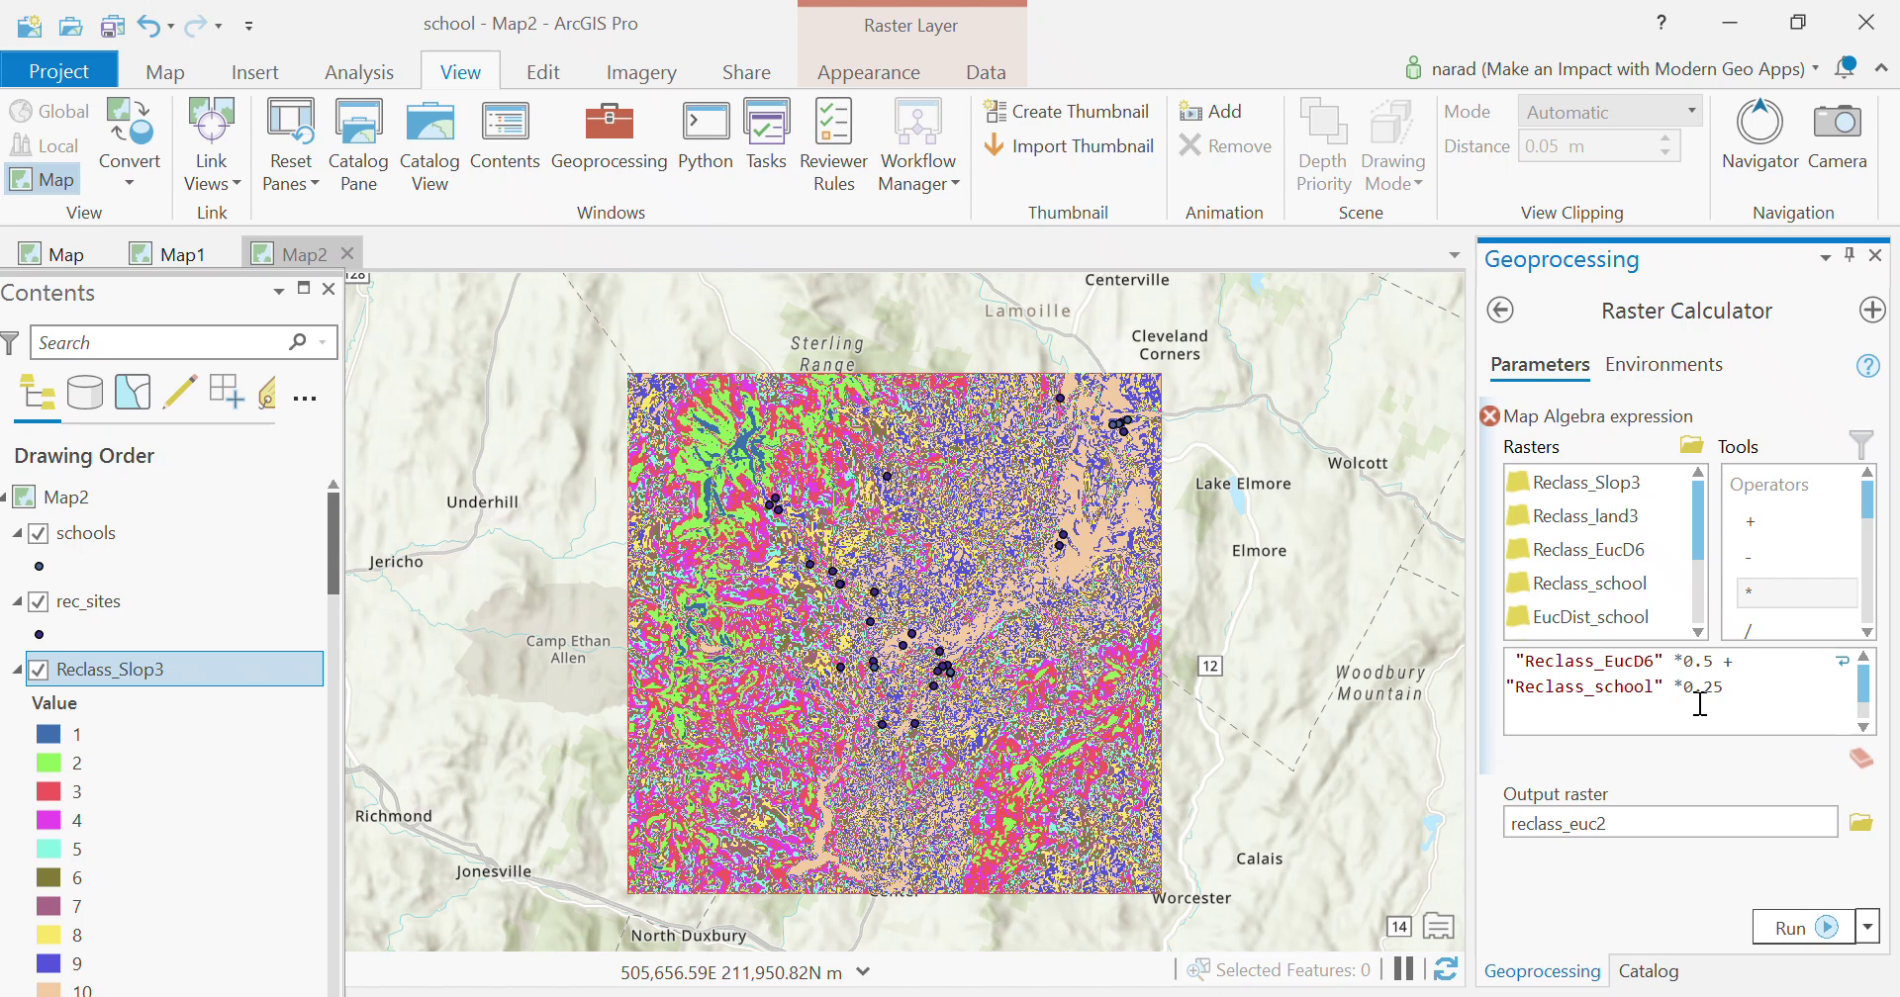
Step: Extend the expression by adding the weighted landuse and slope terms, "Reclass_land3" *0.125 + "Reclass_Slop3" *0.125
double_click(1762, 522)
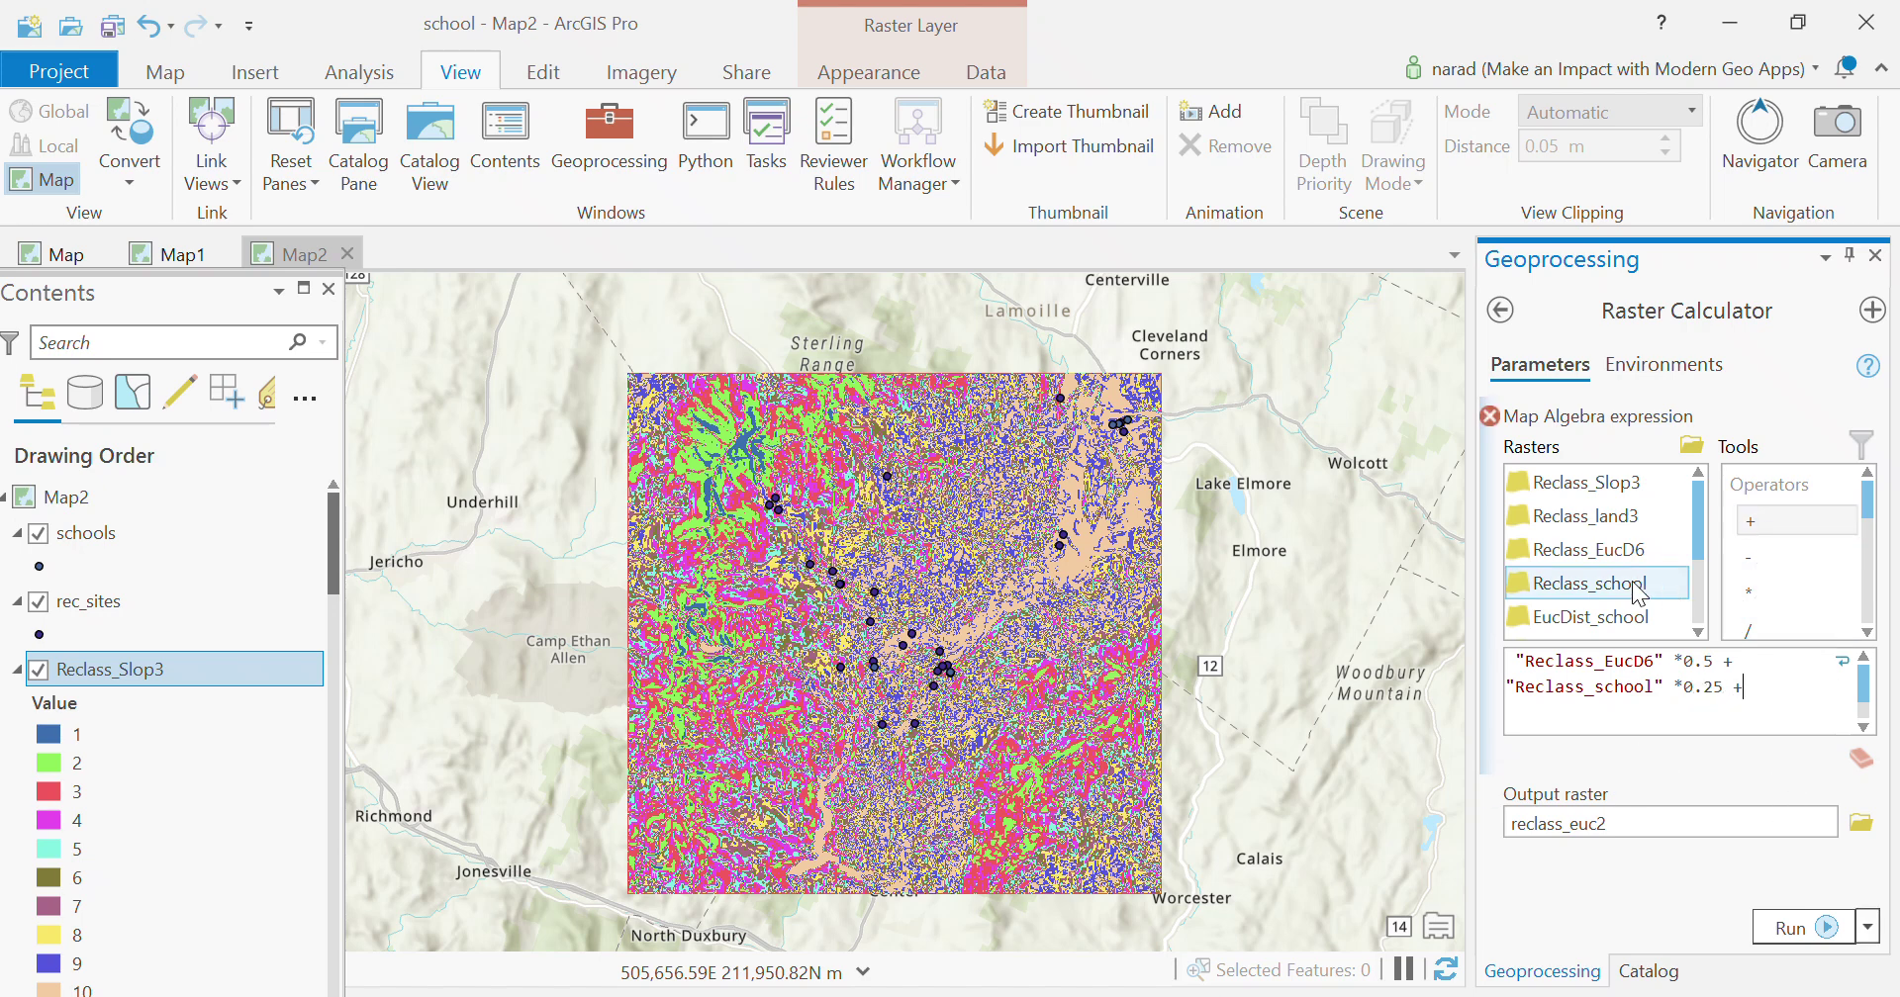
double_click(1633, 520)
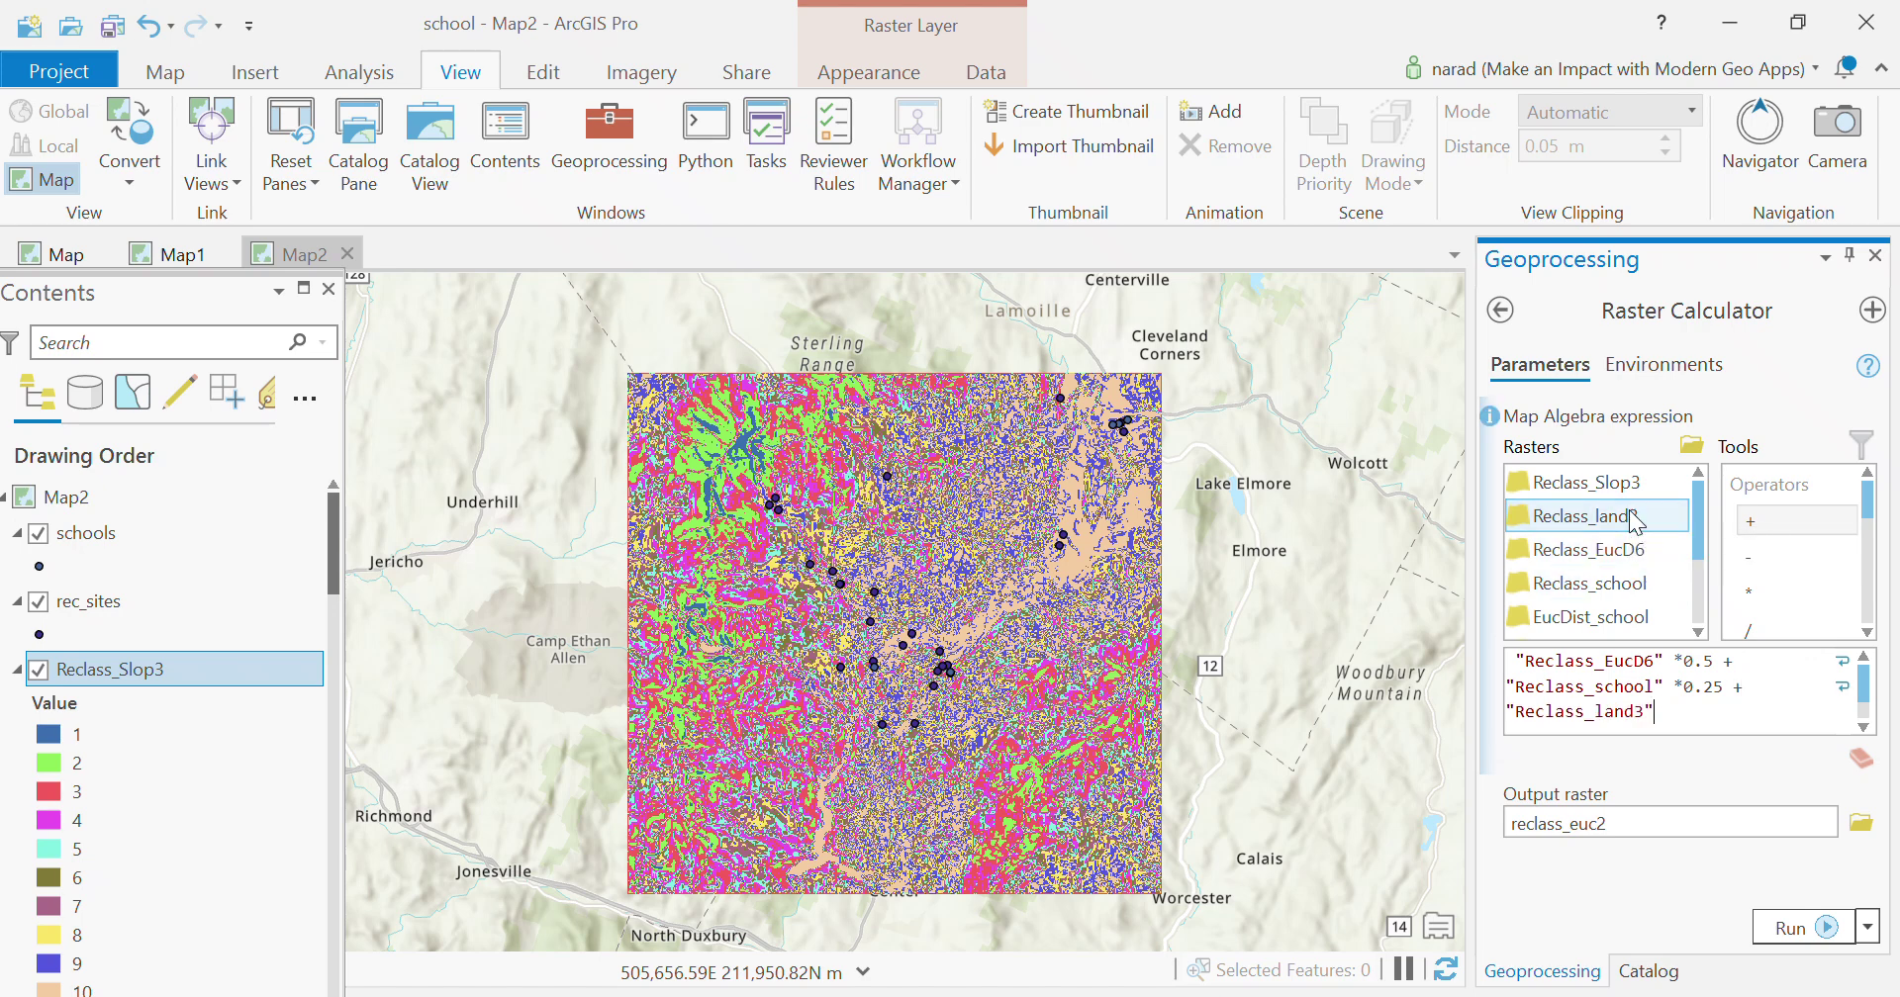
double_click(1760, 591)
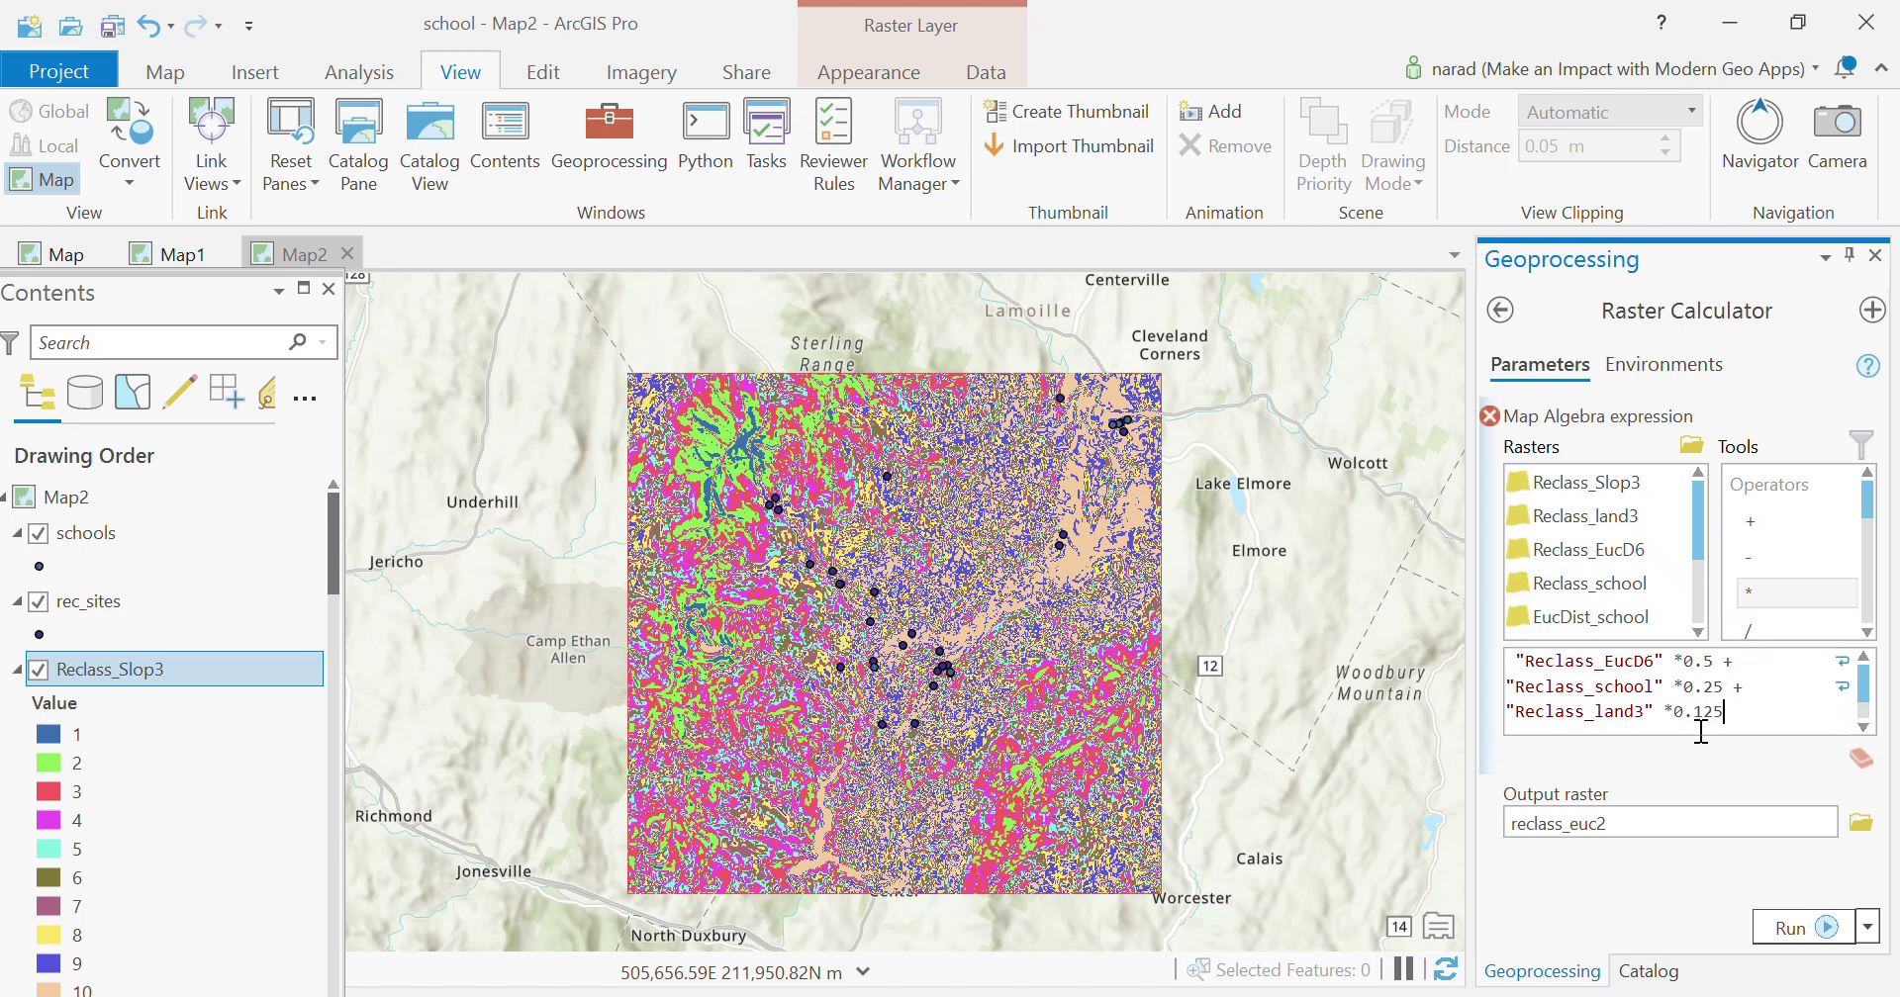
double_click(1789, 522)
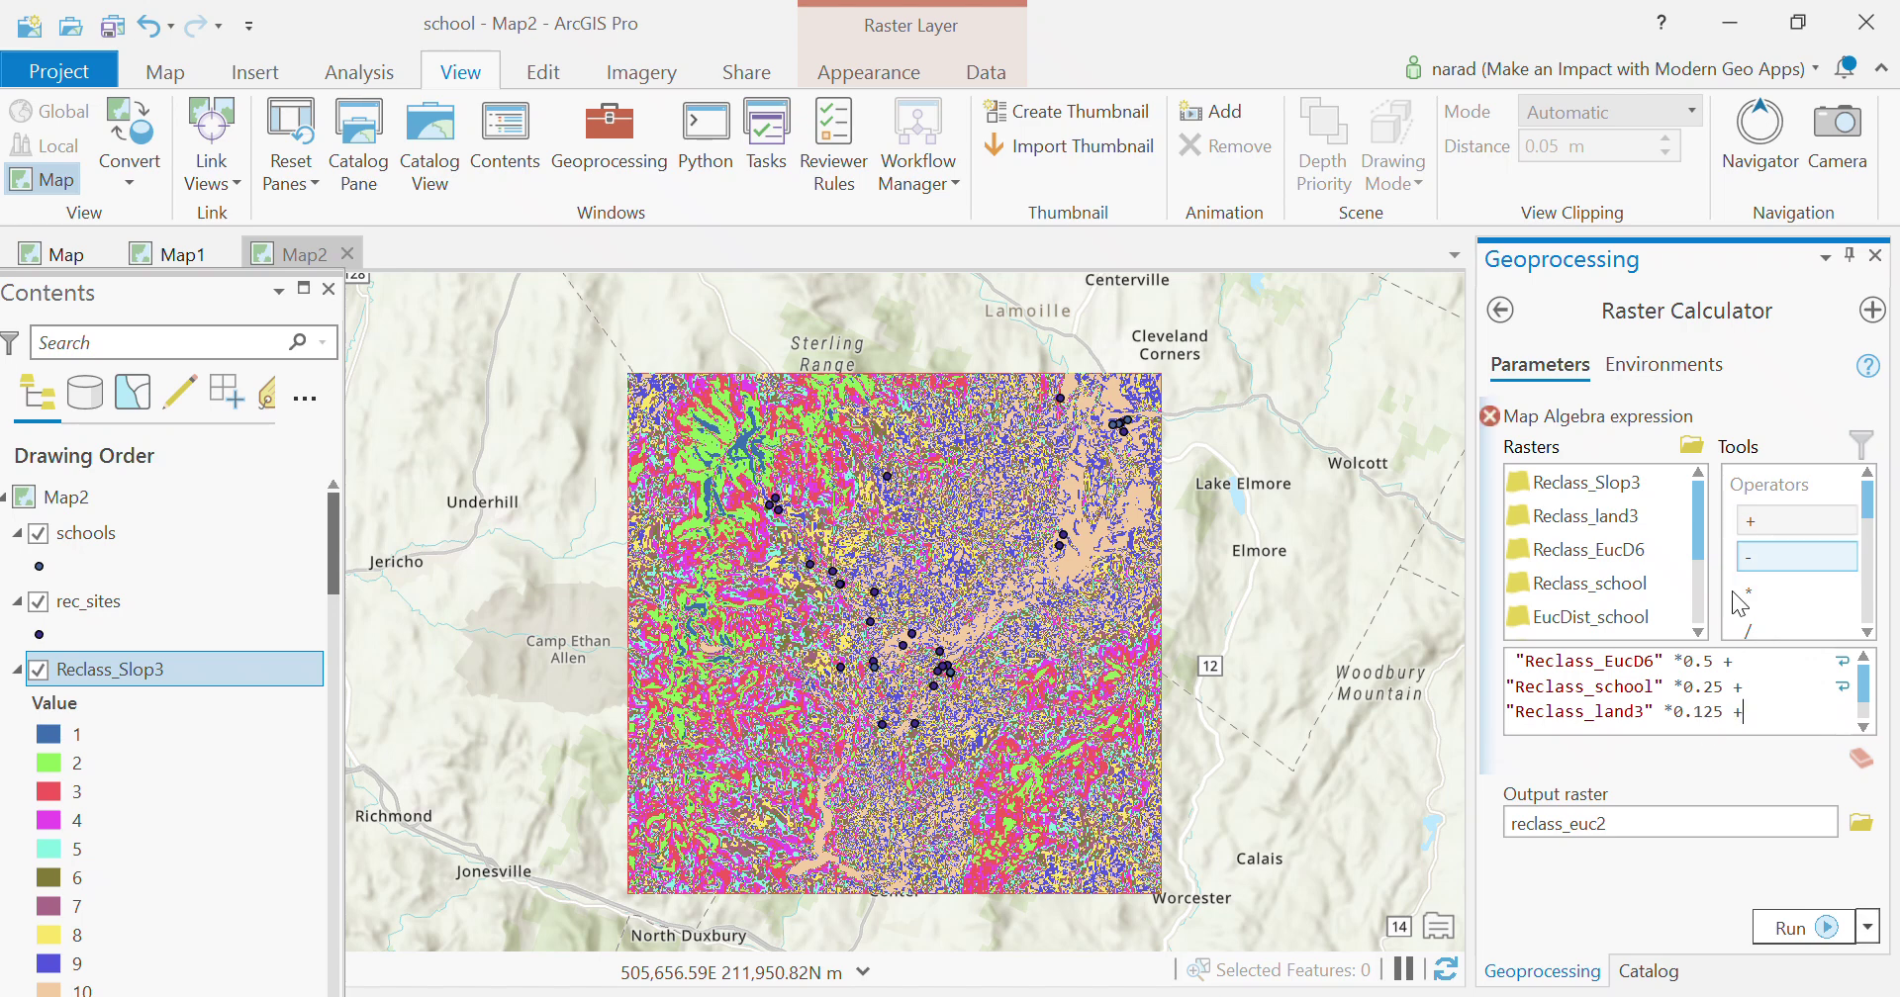
double_click(1625, 485)
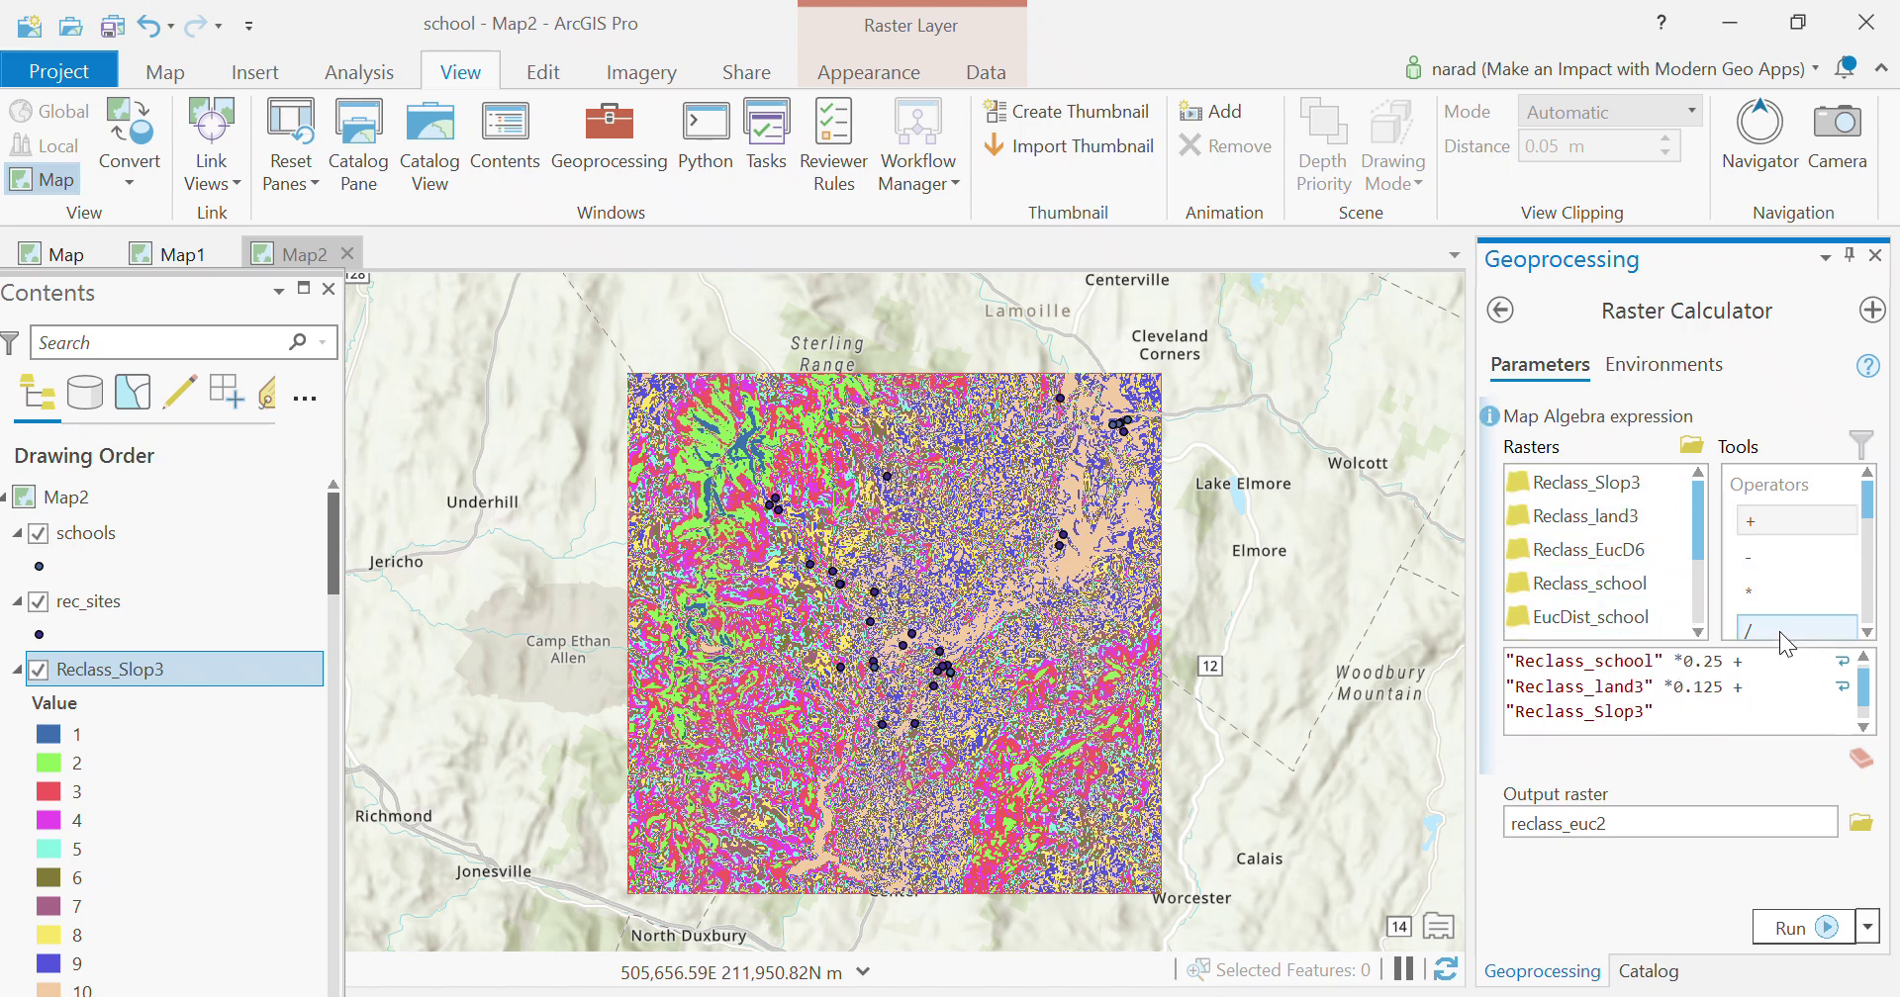
double_click(1754, 594)
click(1715, 711)
text(0.125)
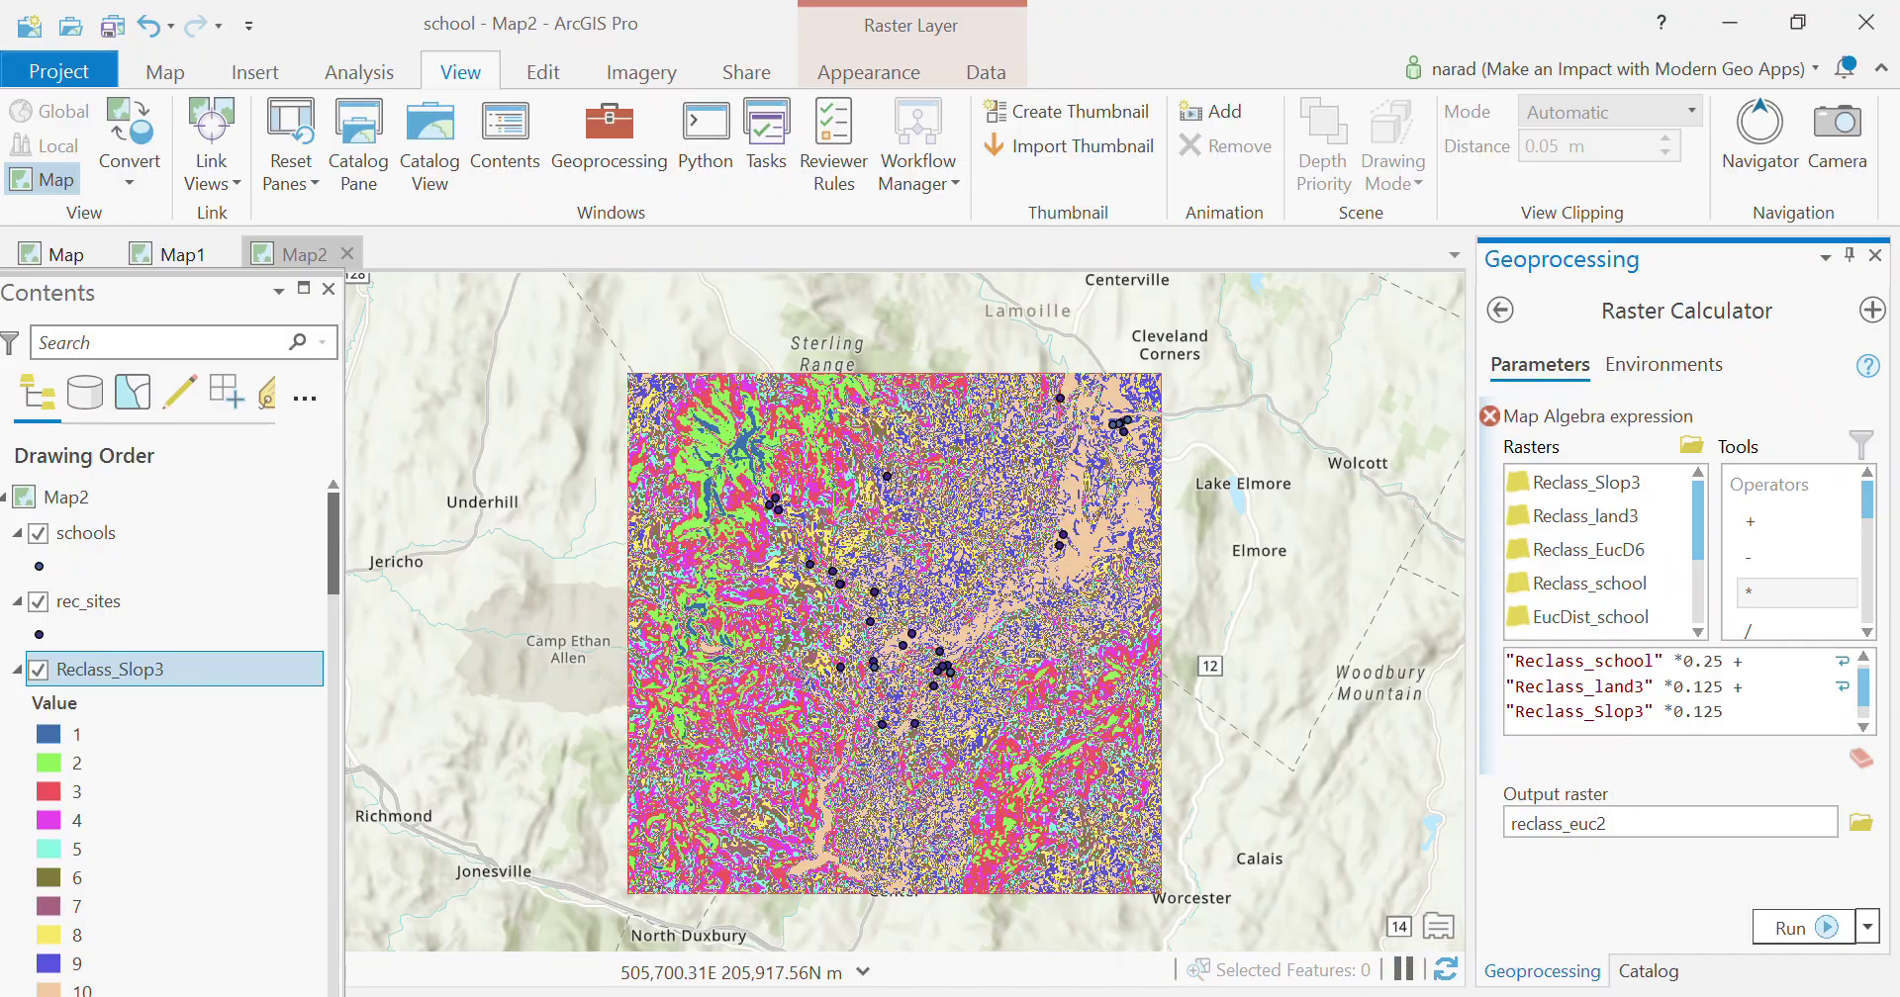
Step: Recheck the layer weights in Location_School.pdf, set the output raster name to reclass_ans in ArcGIS Pro, and run the raster calculation
key(alt+Tab)
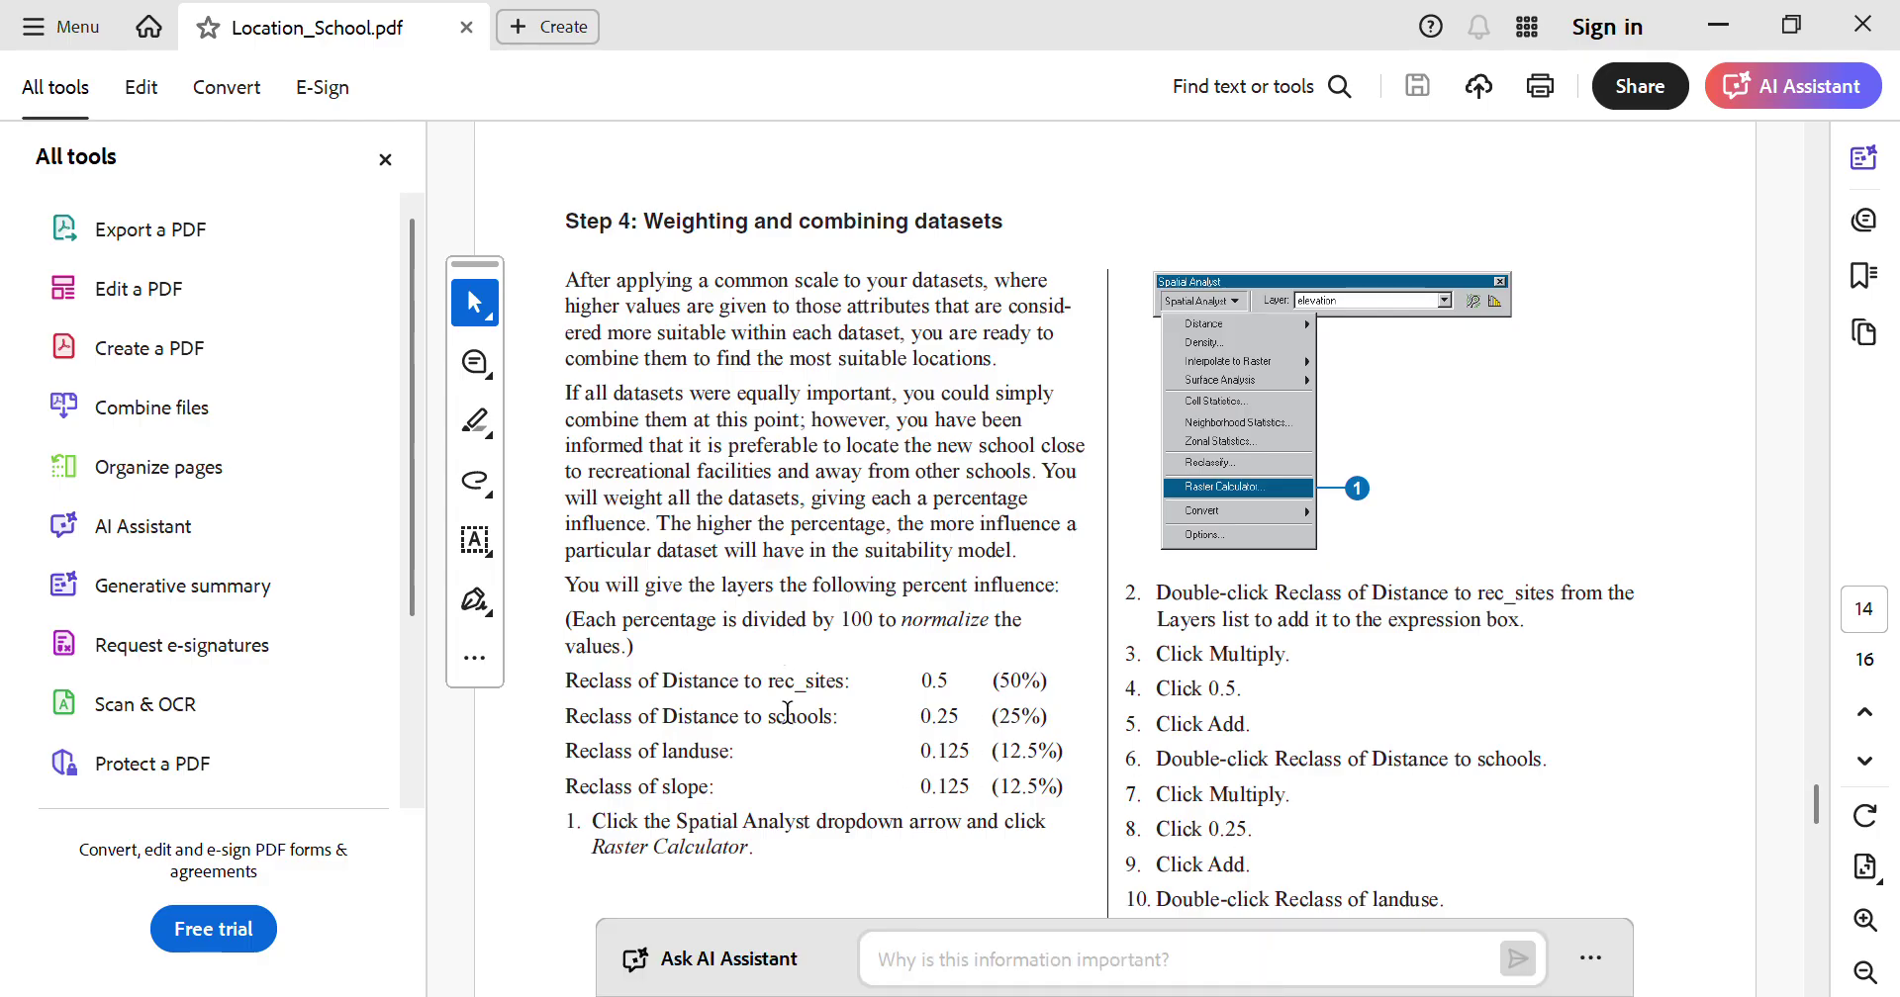
key(alt+Tab)
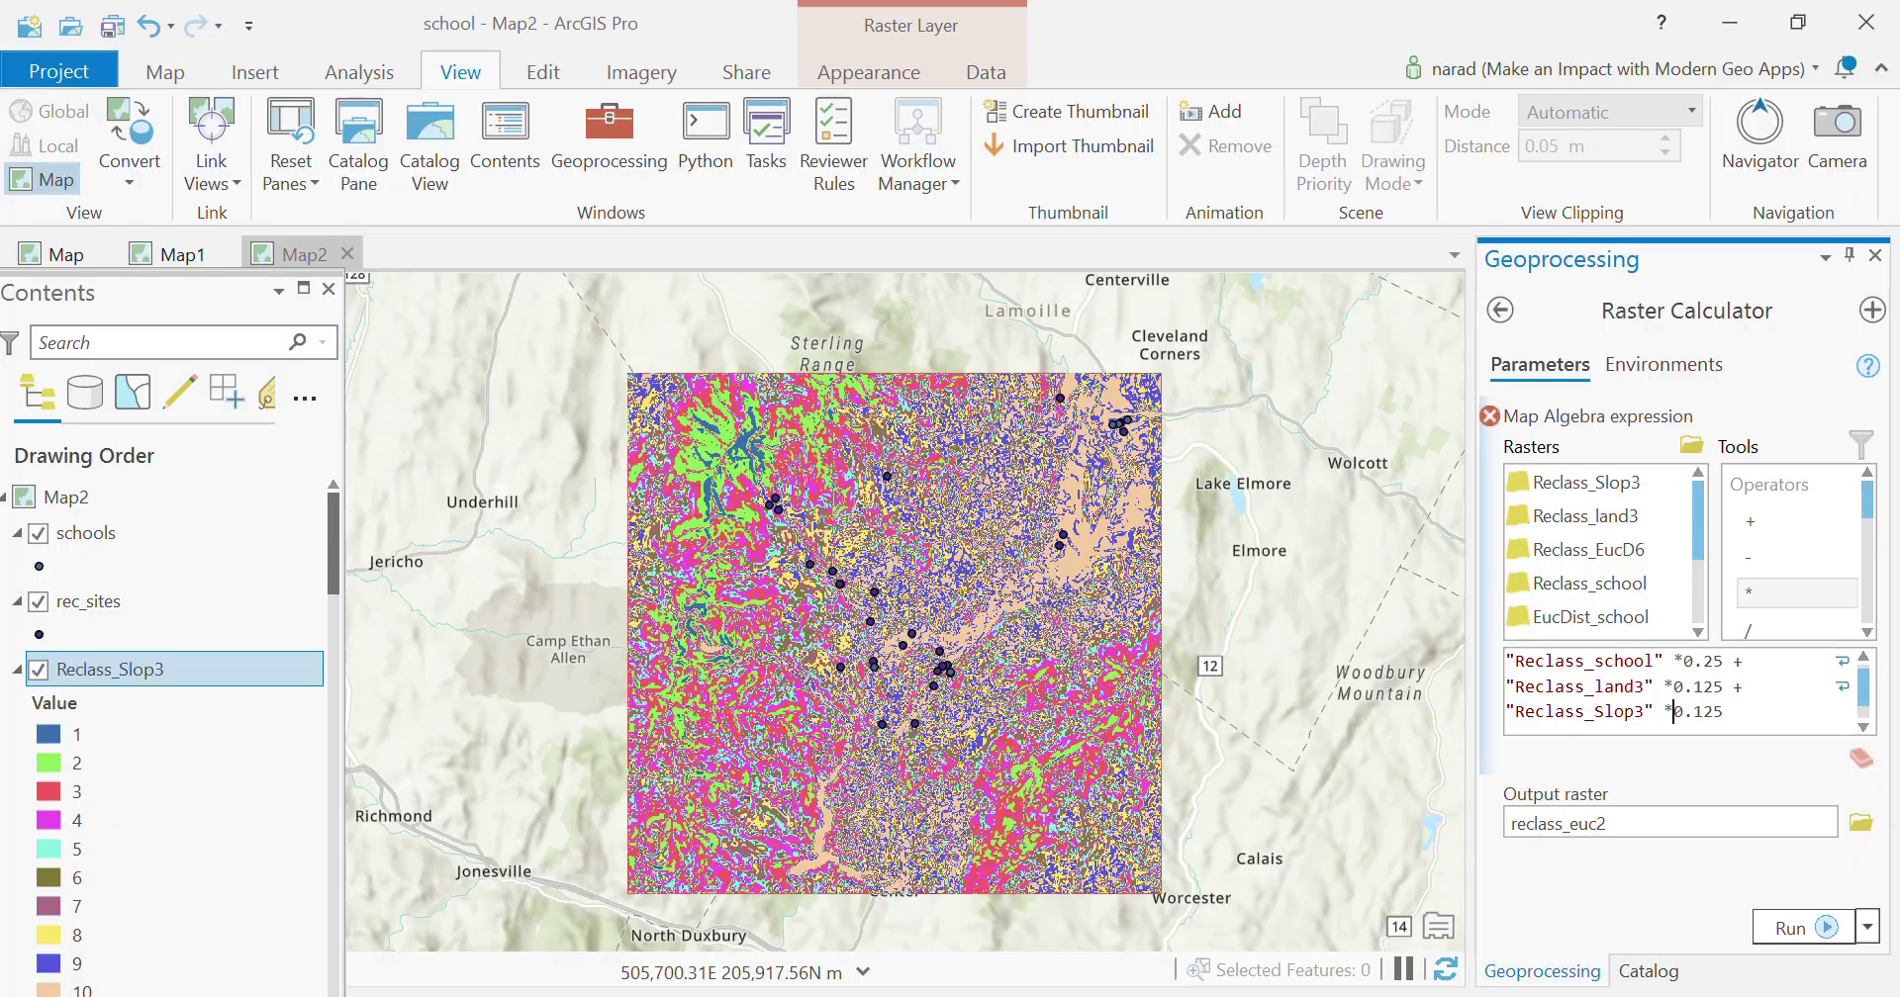
click(1749, 813)
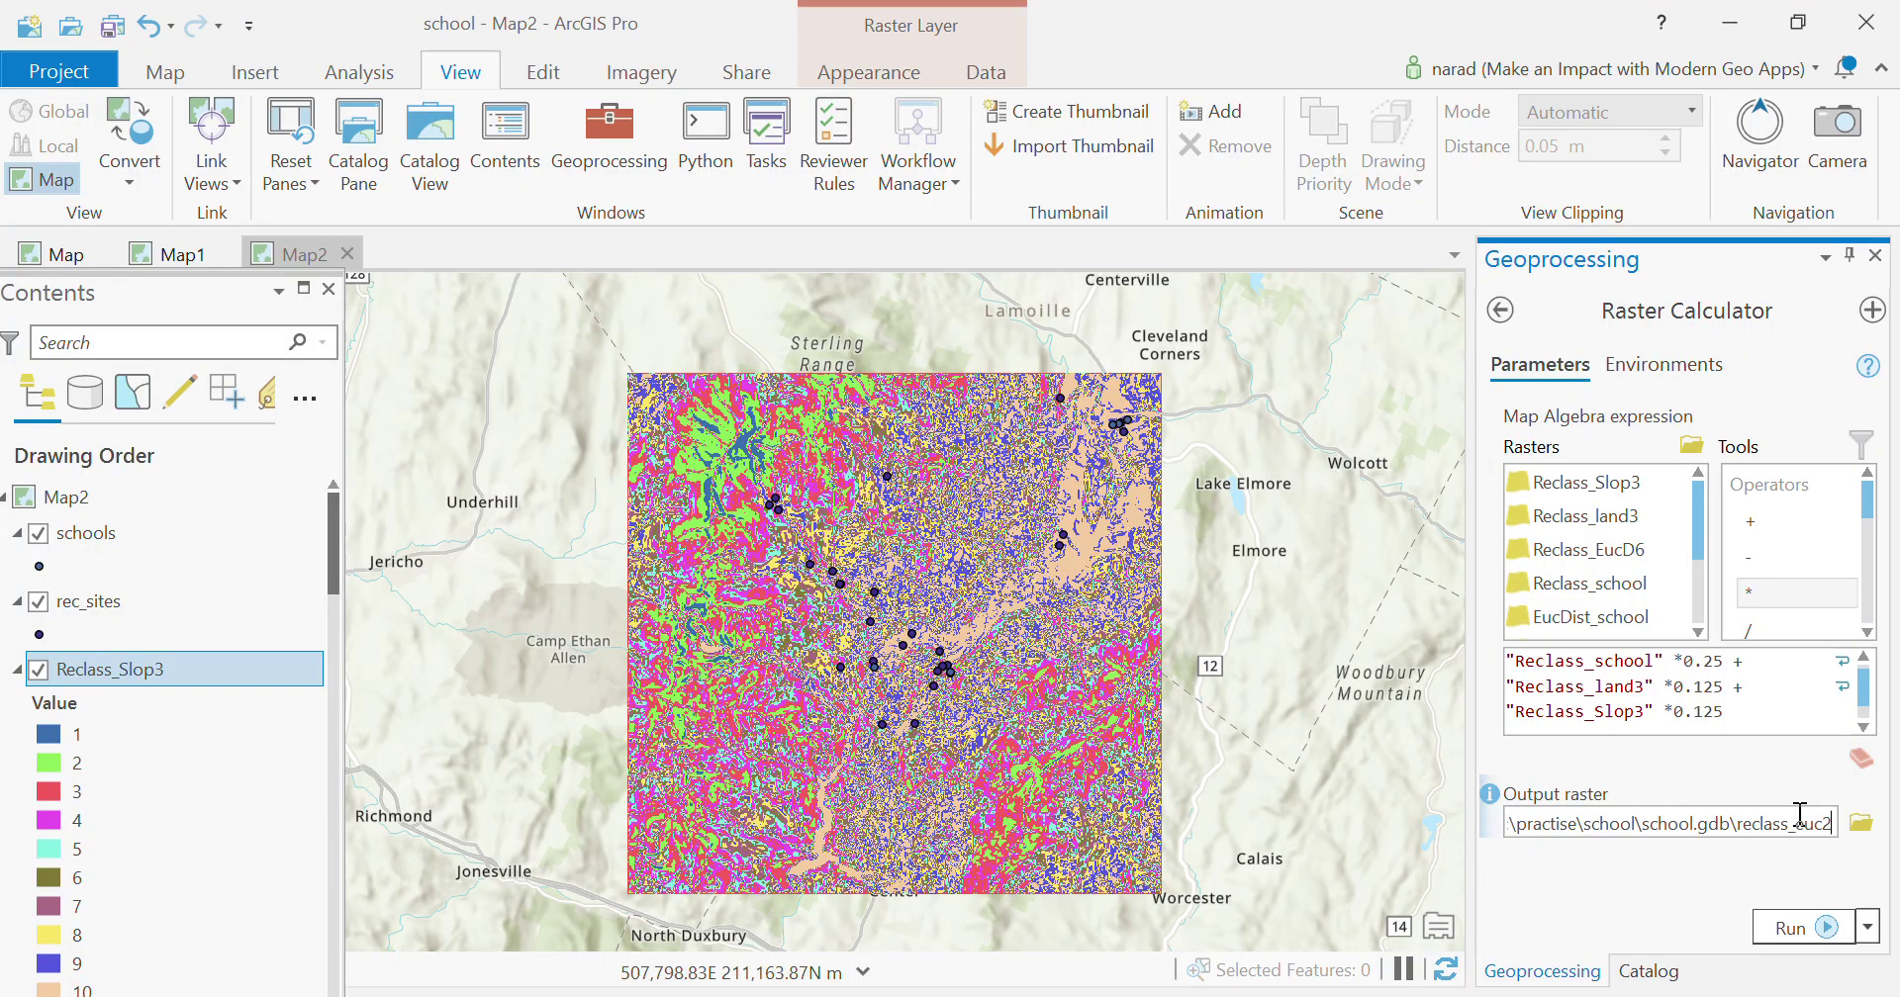
key(BackSpace)
key(BackSpace)
key(BackSpace)
key(BackSpace)
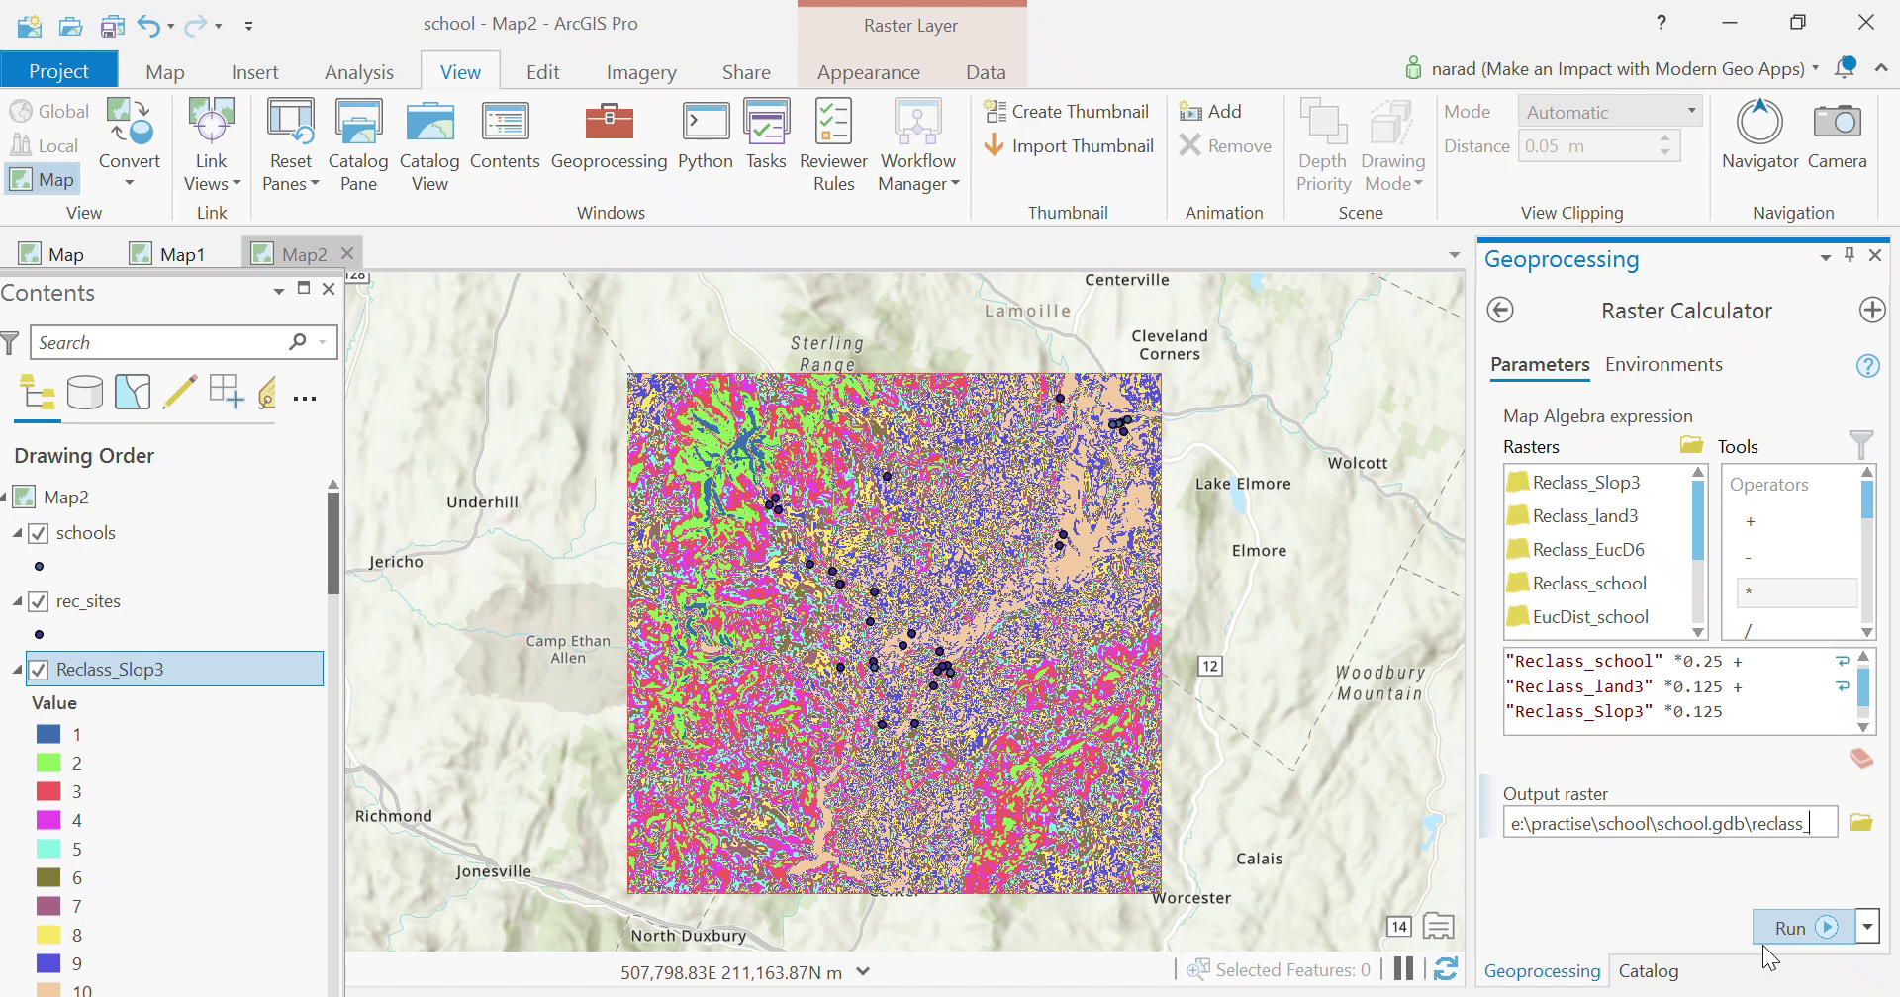
text(ans)
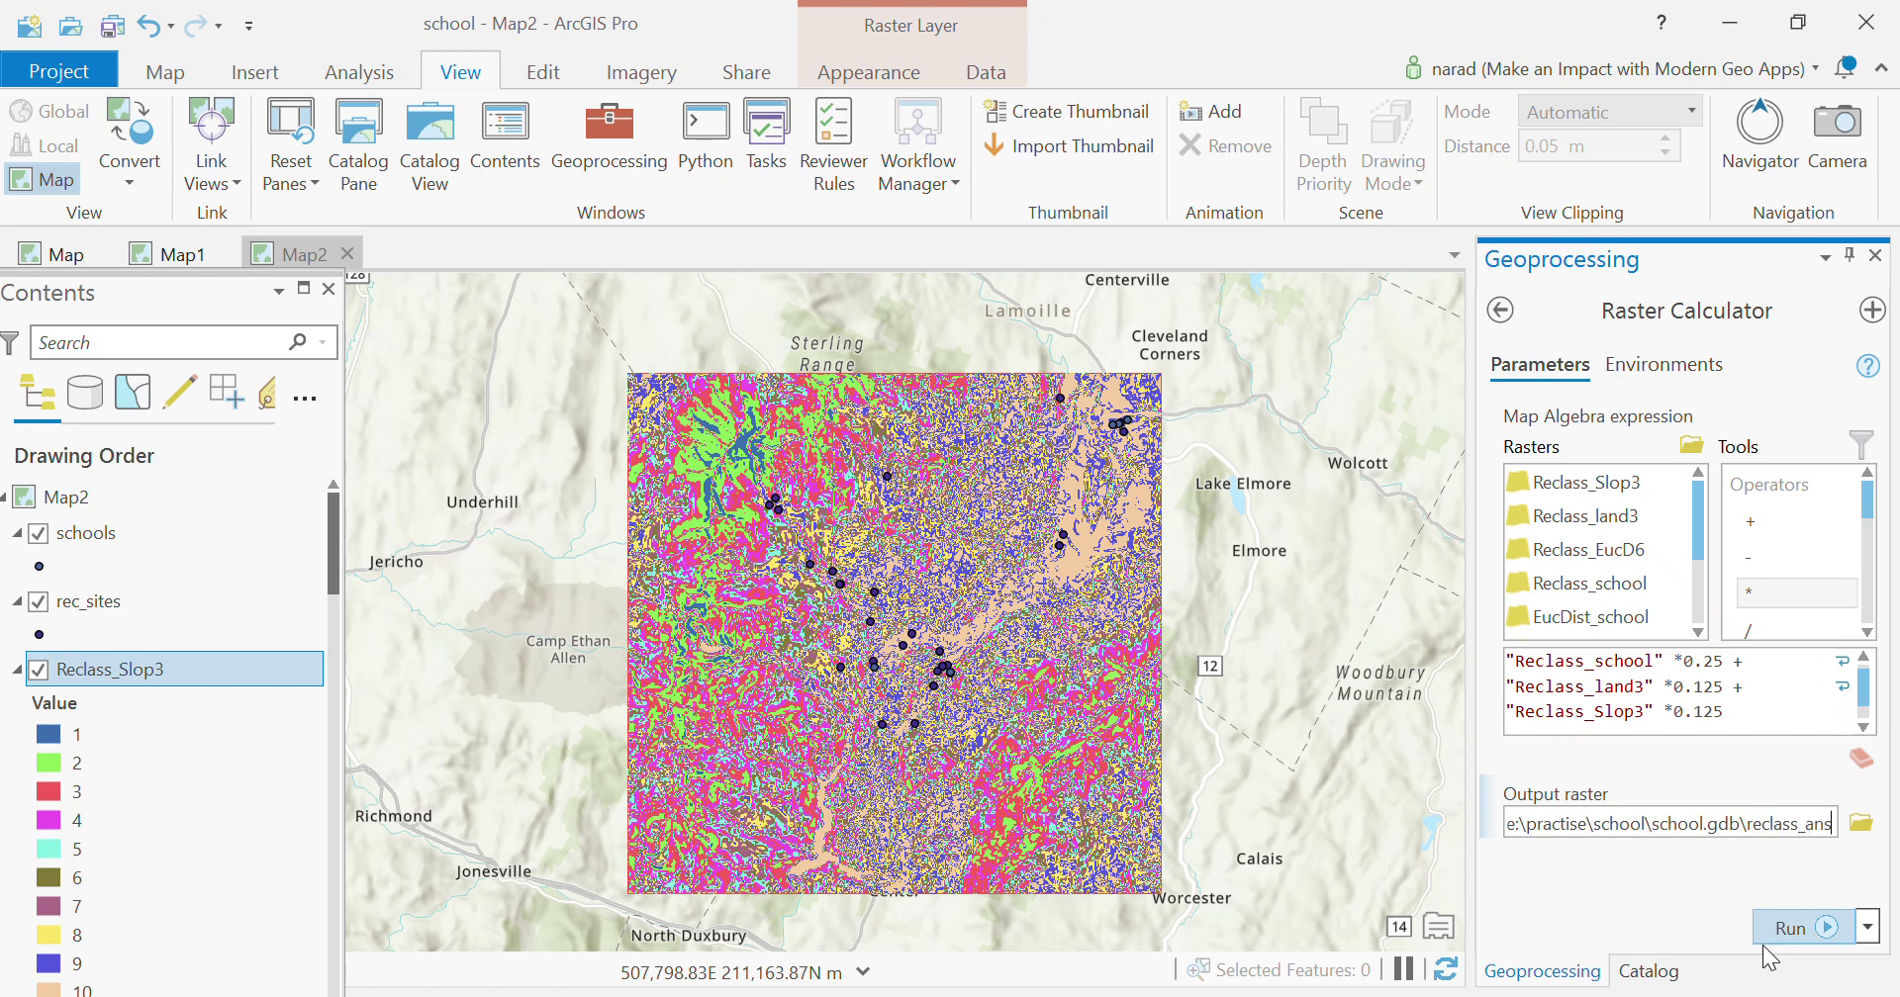
click(1776, 938)
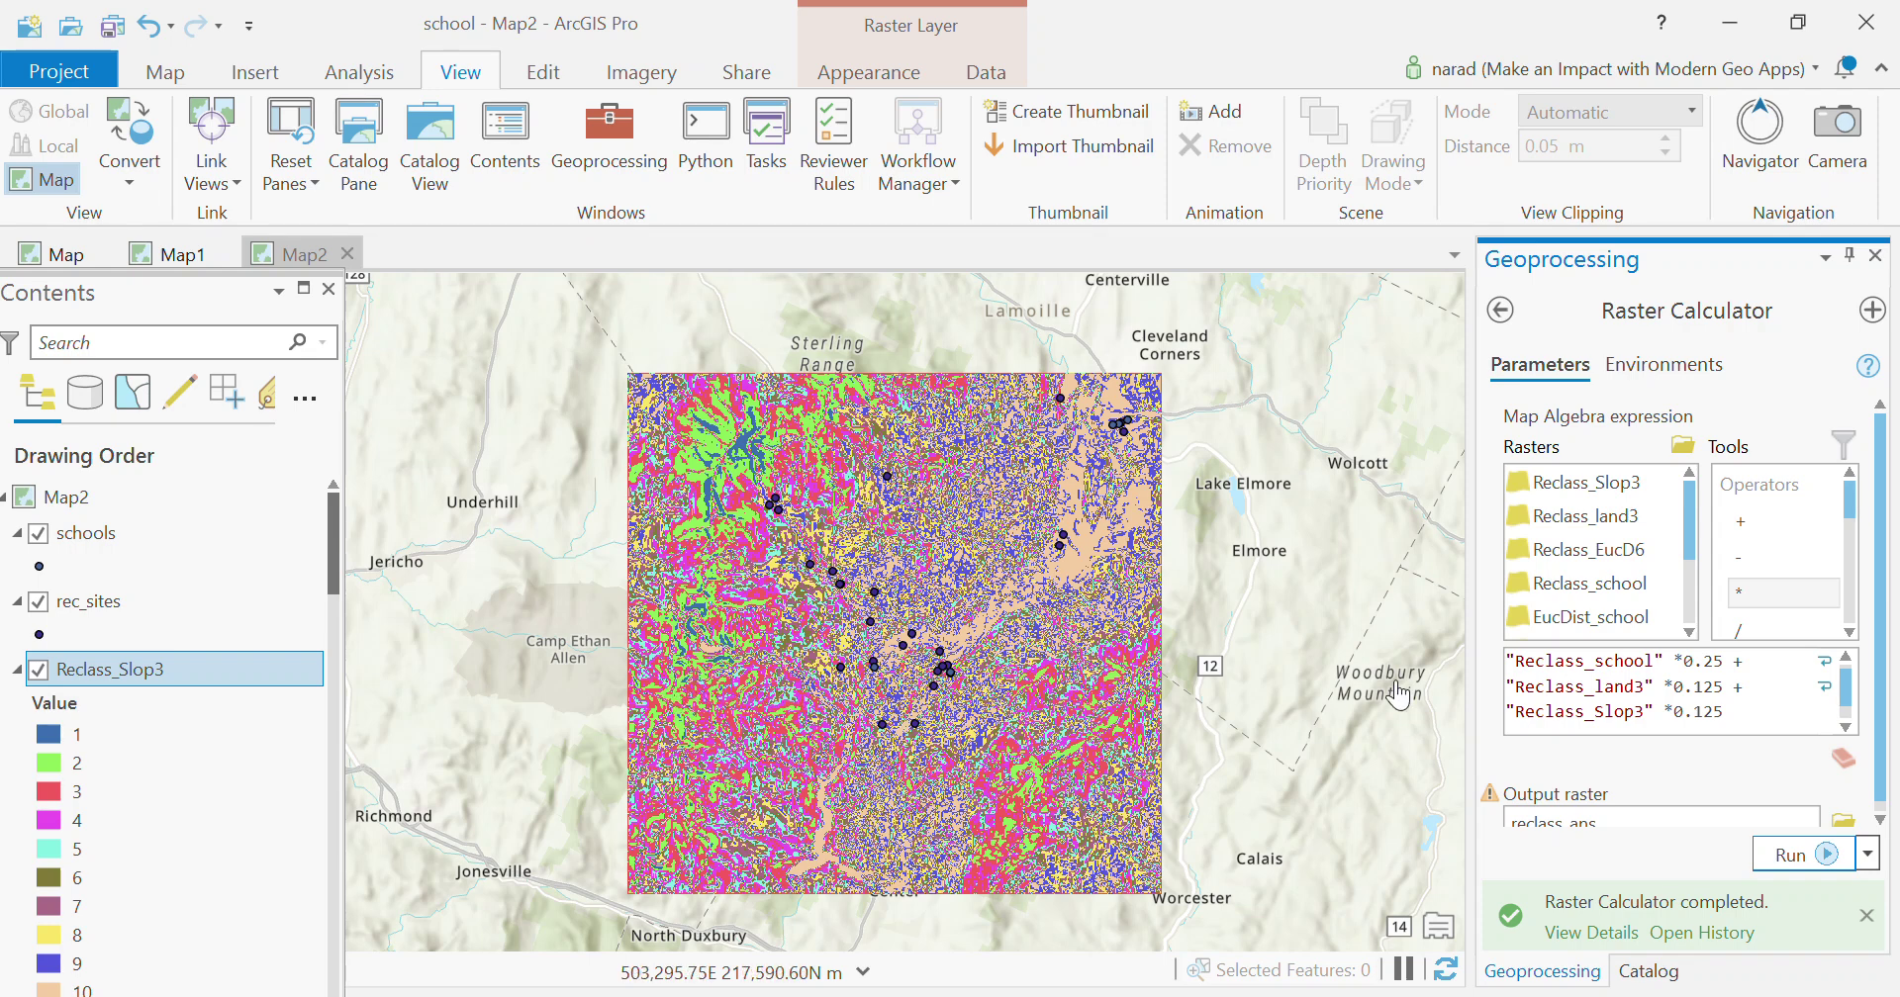
Step: Rerun the weighted raster calculation with reclass_answer as the output raster name
scroll(1676, 776, down, 1)
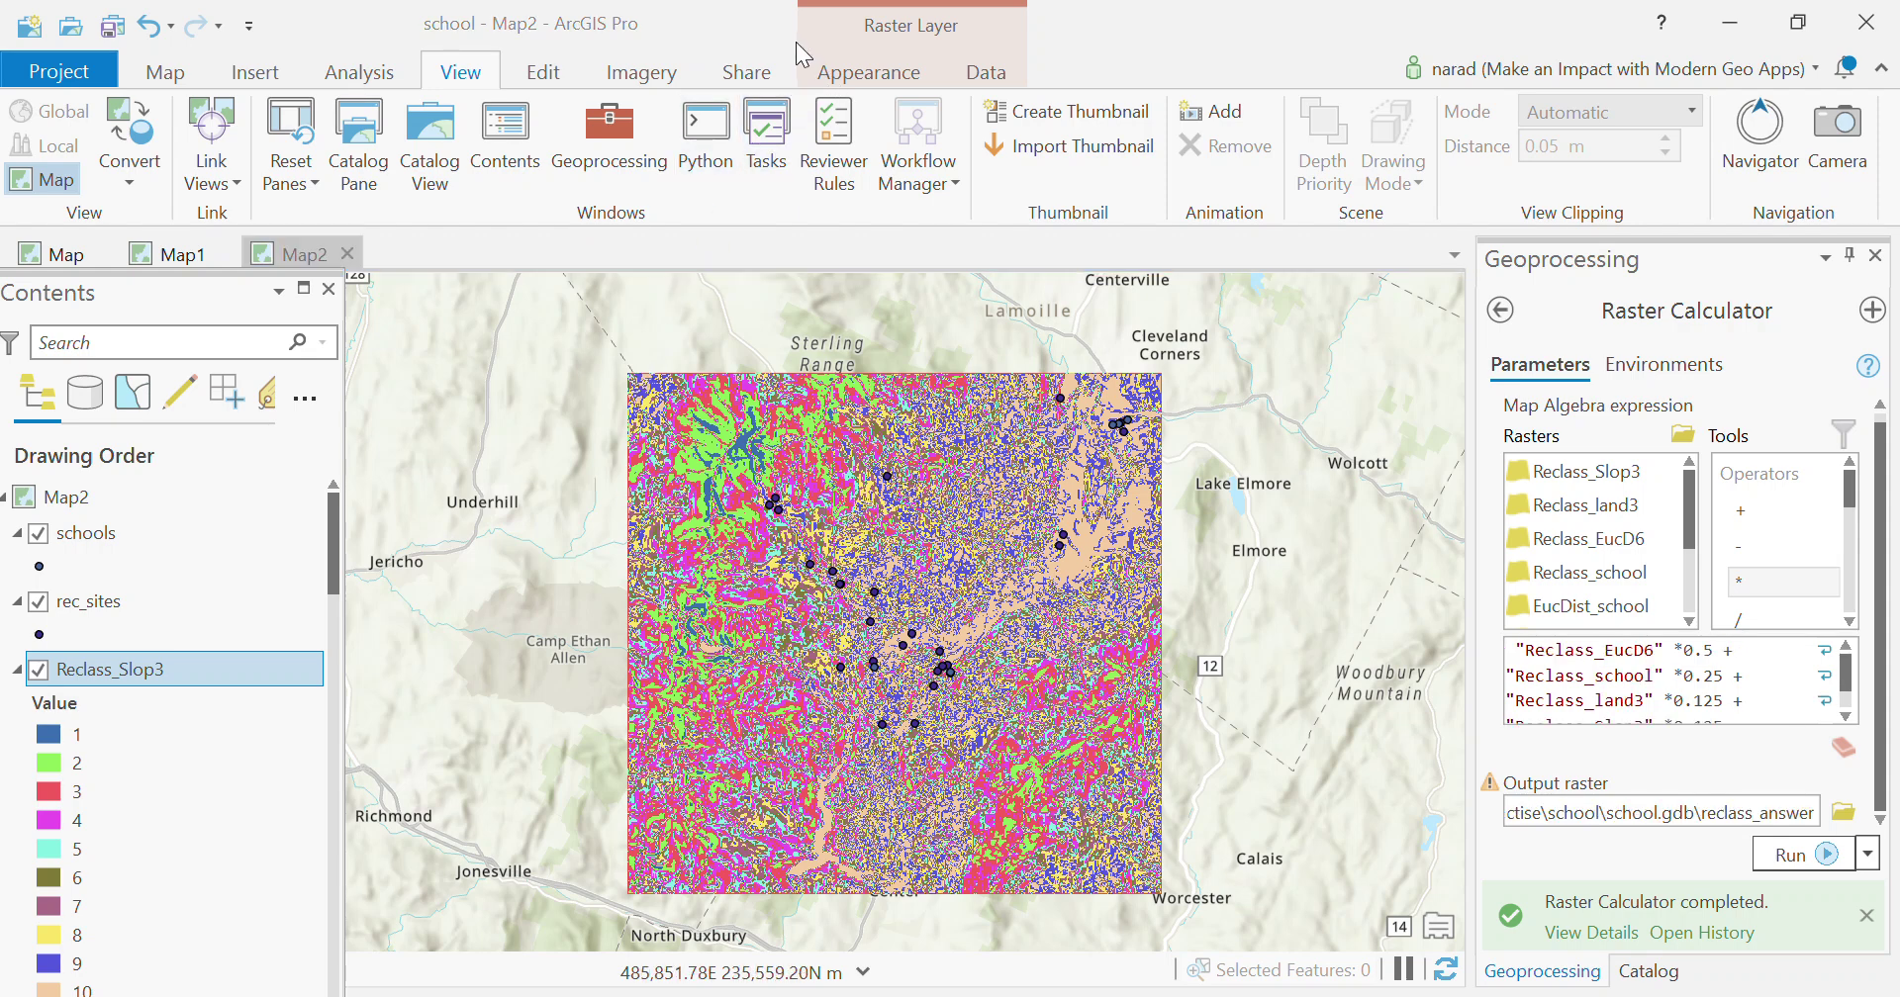
click(1778, 852)
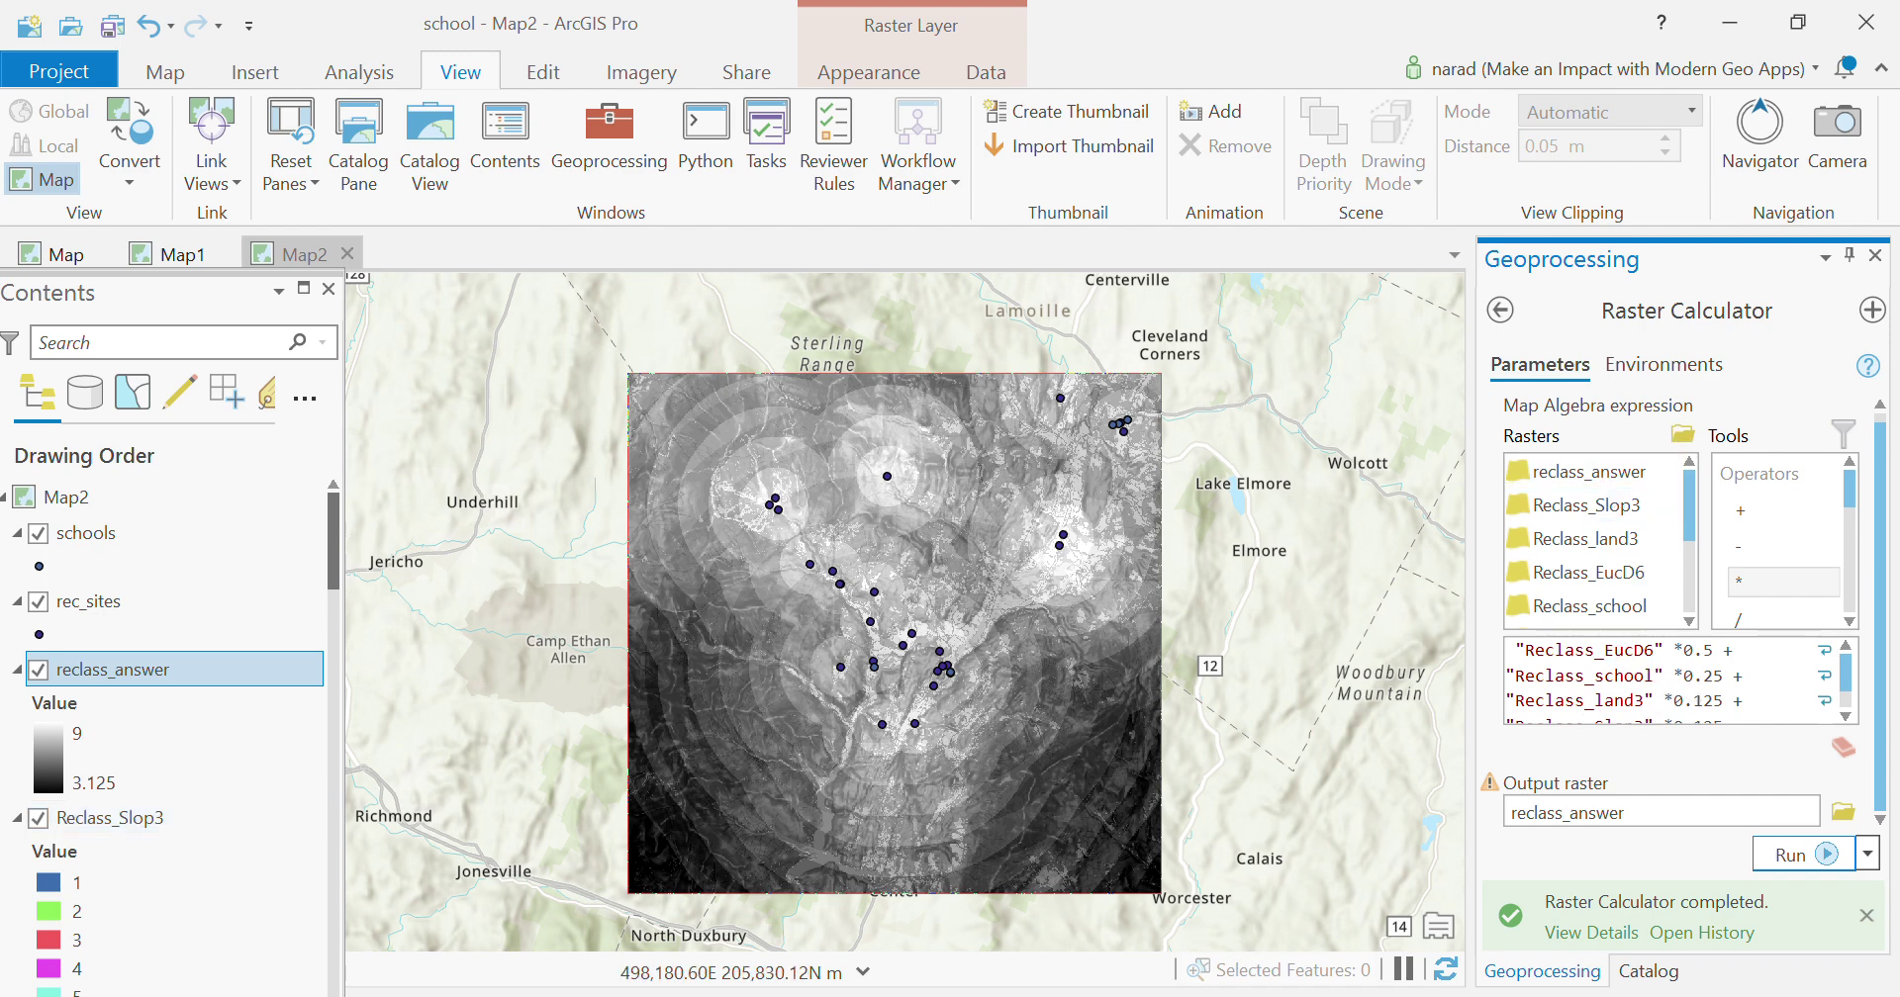
Step: Switch to Location_School.pdf, check the weight given to the reclassified distance to rec_sites, and return to ArcGIS Pro
key(alt+Tab)
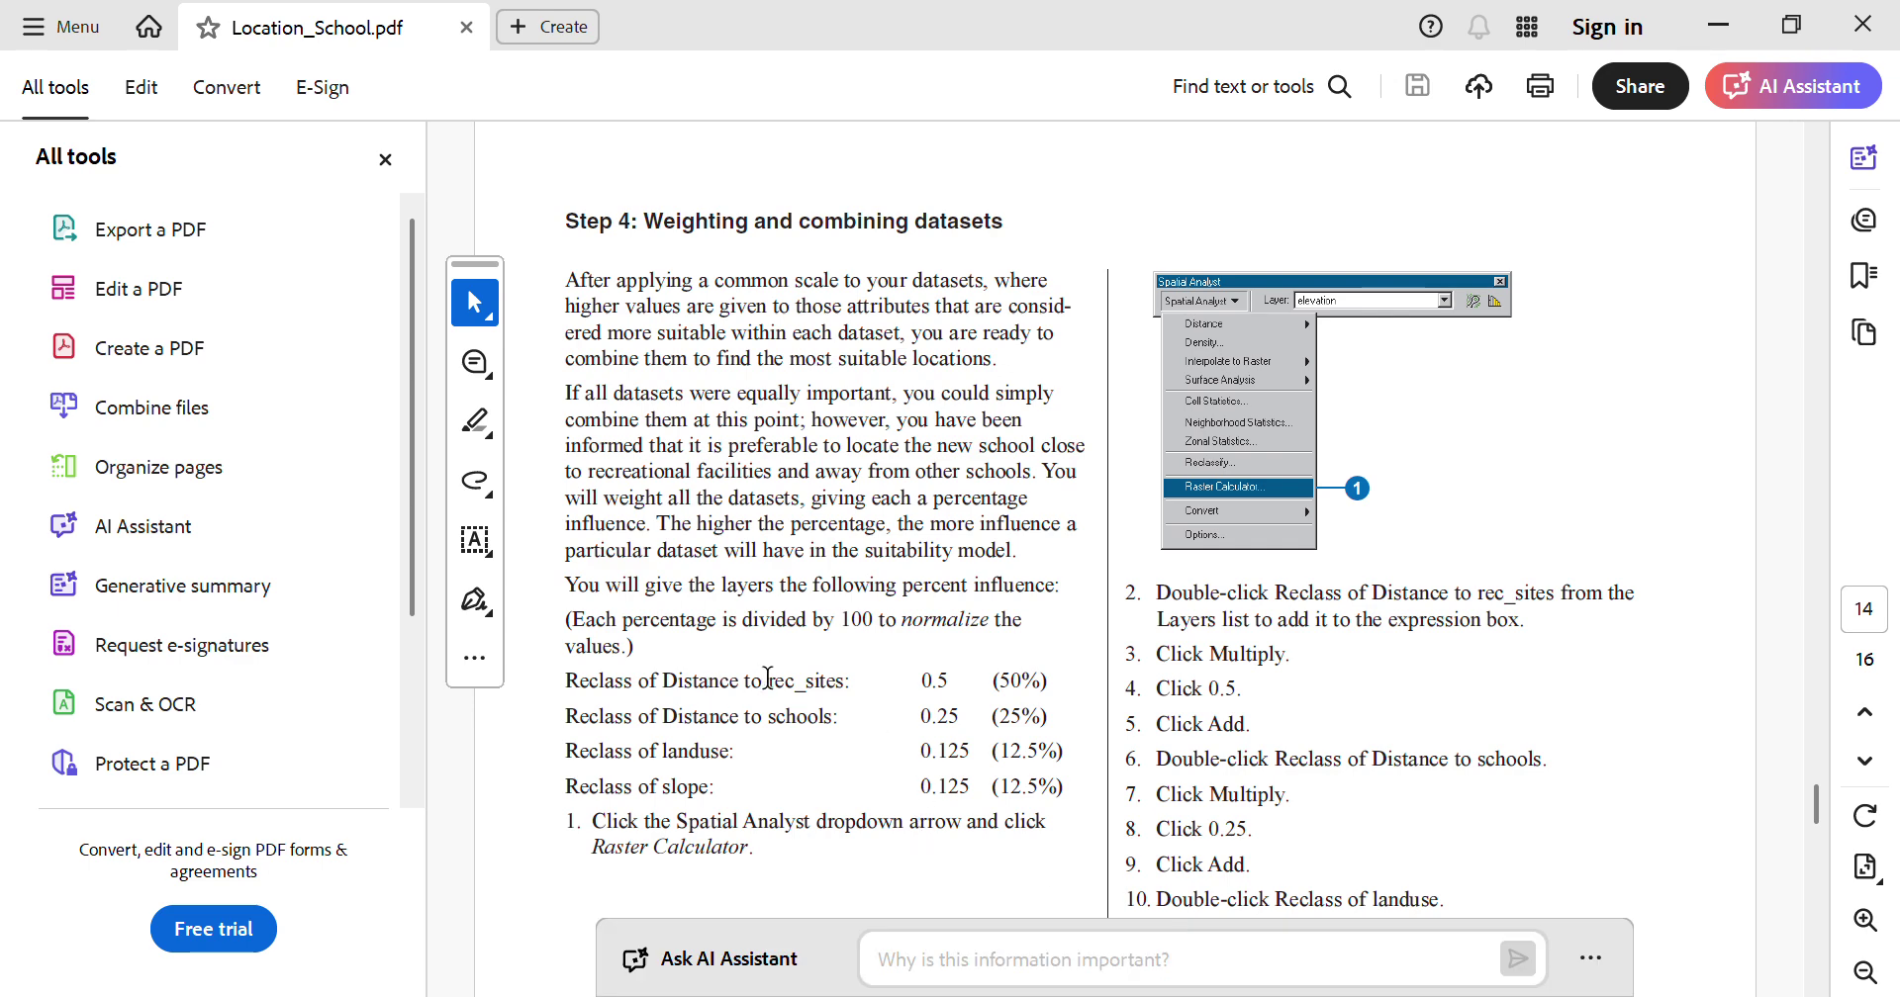
drag(769, 680, 948, 681)
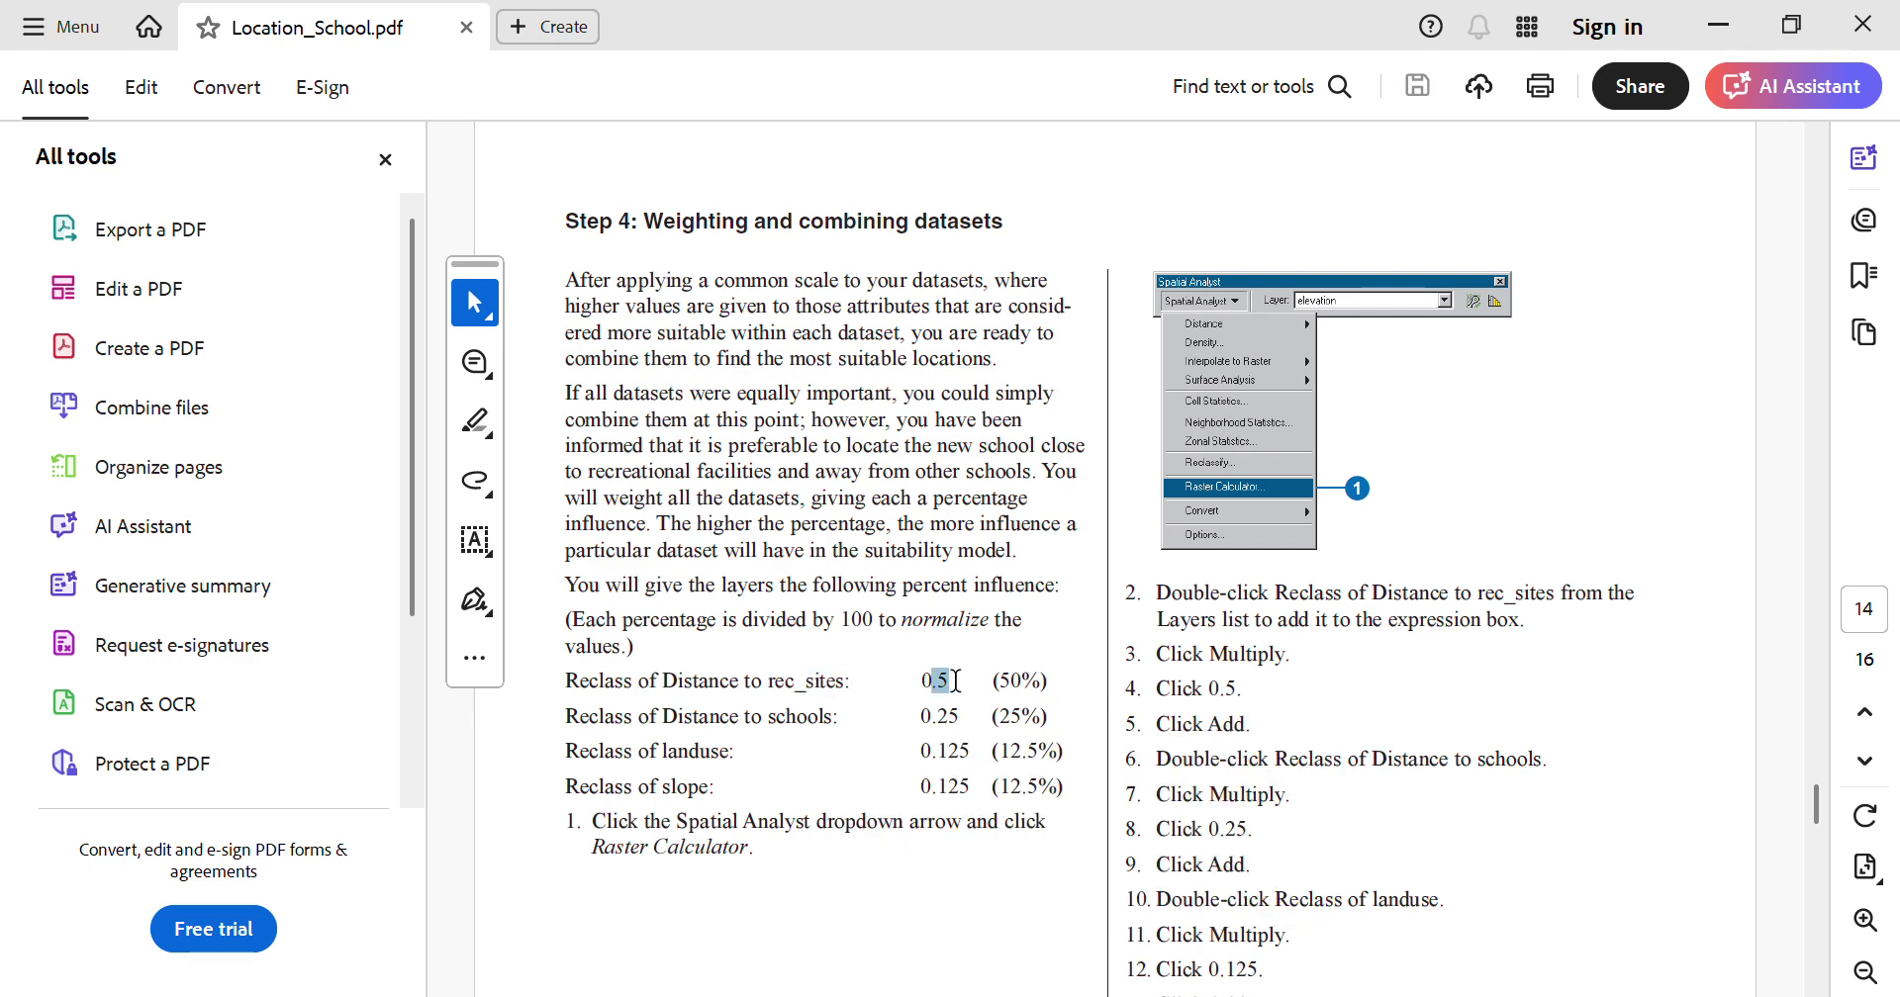
mouse_move(1201, 996)
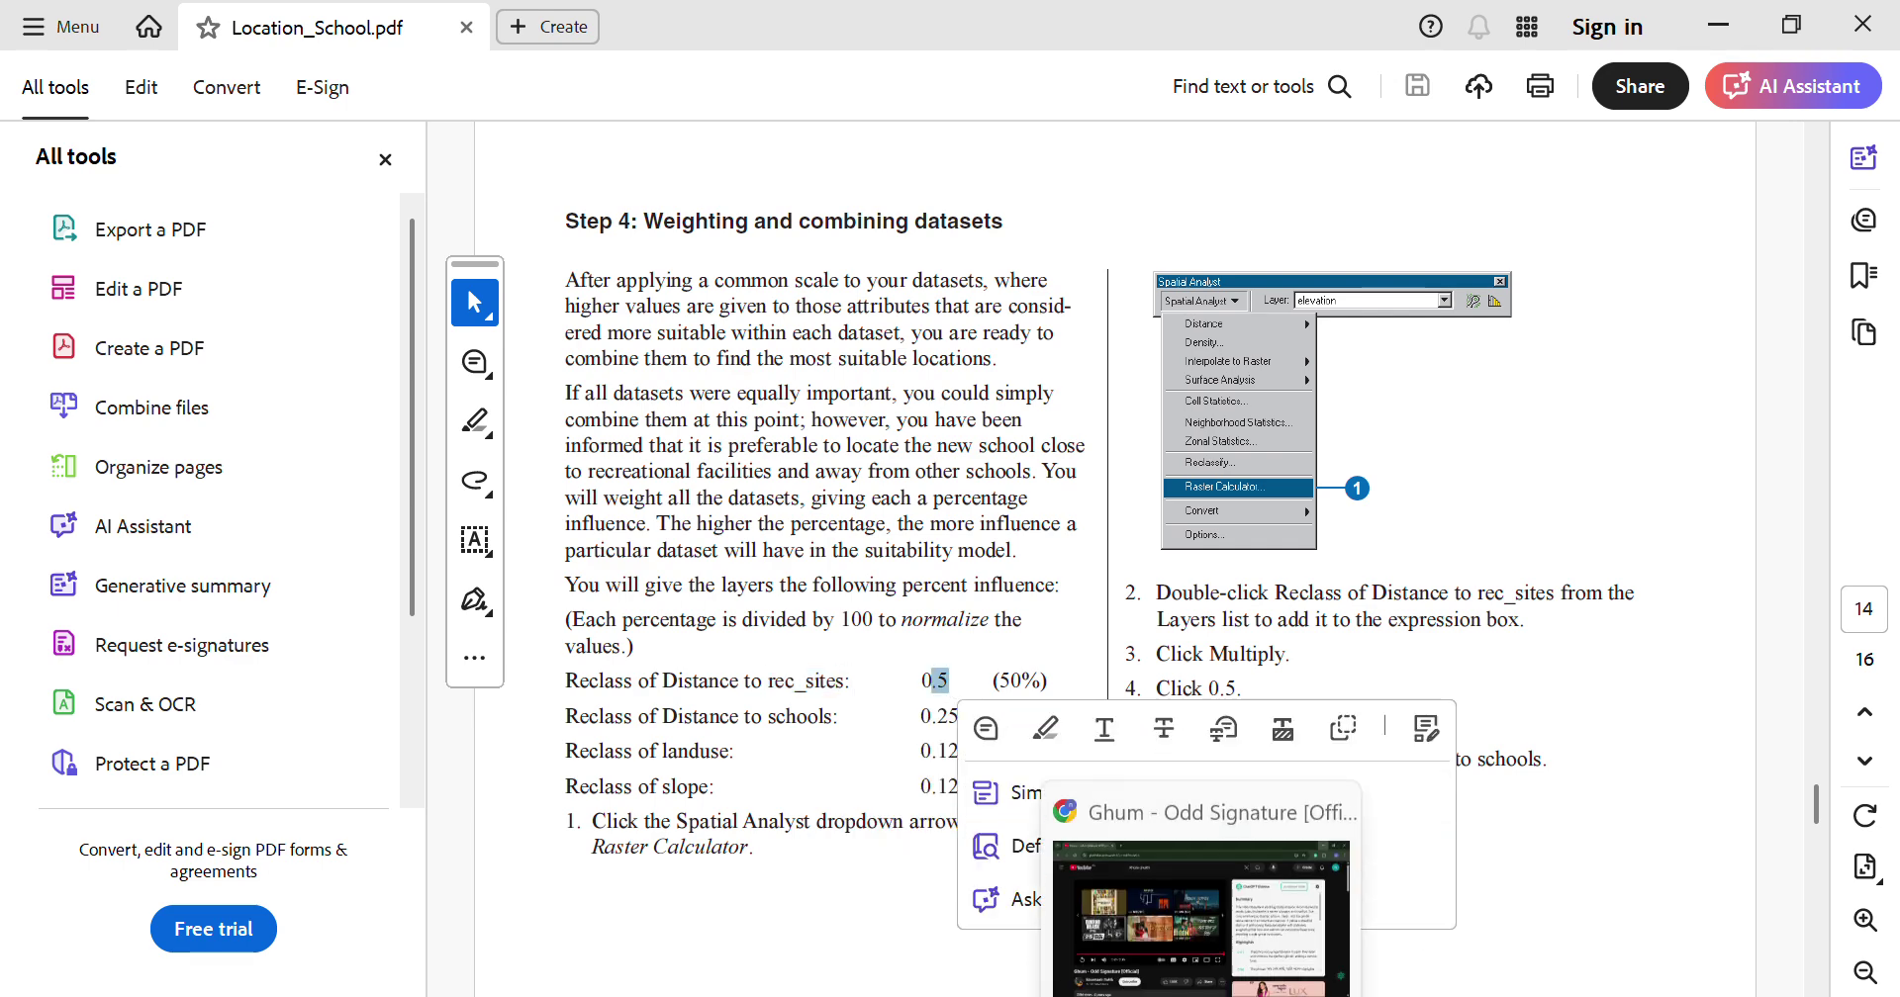
click(1136, 995)
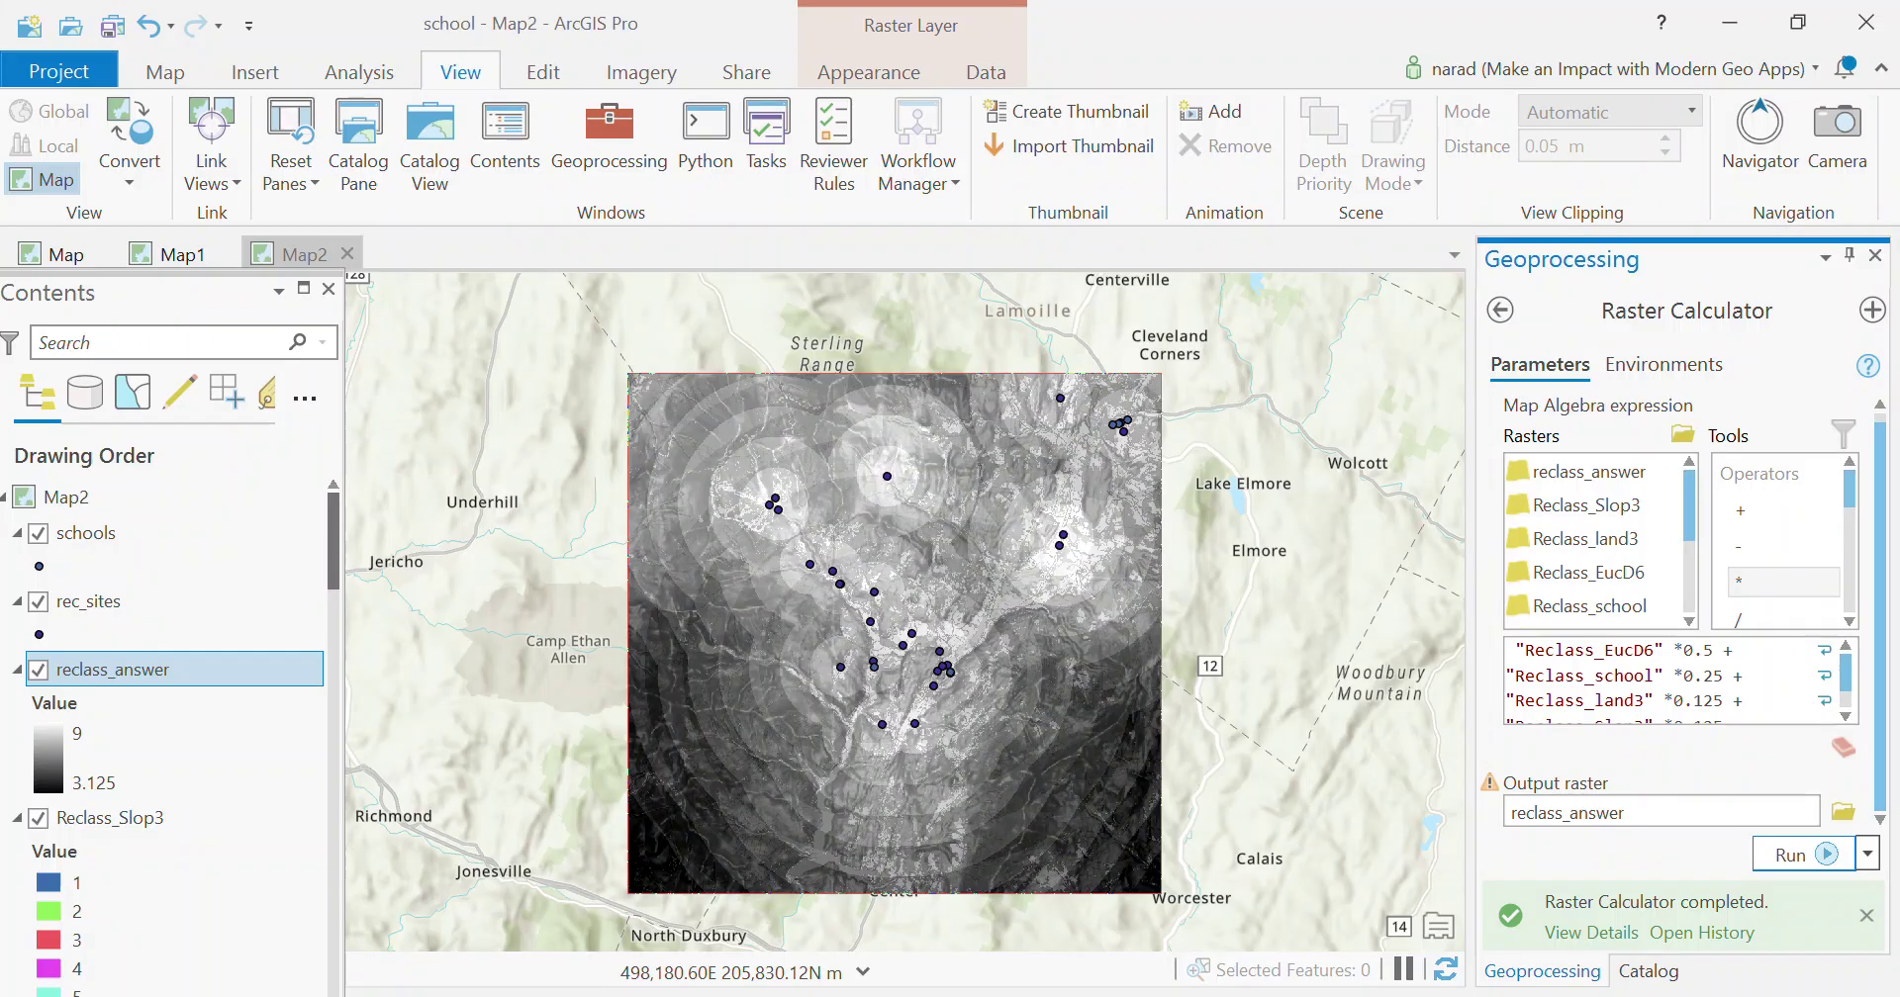
Step: Open the symbology of the reclass_answer layer and change its primary symbology to Classify
click(87, 740)
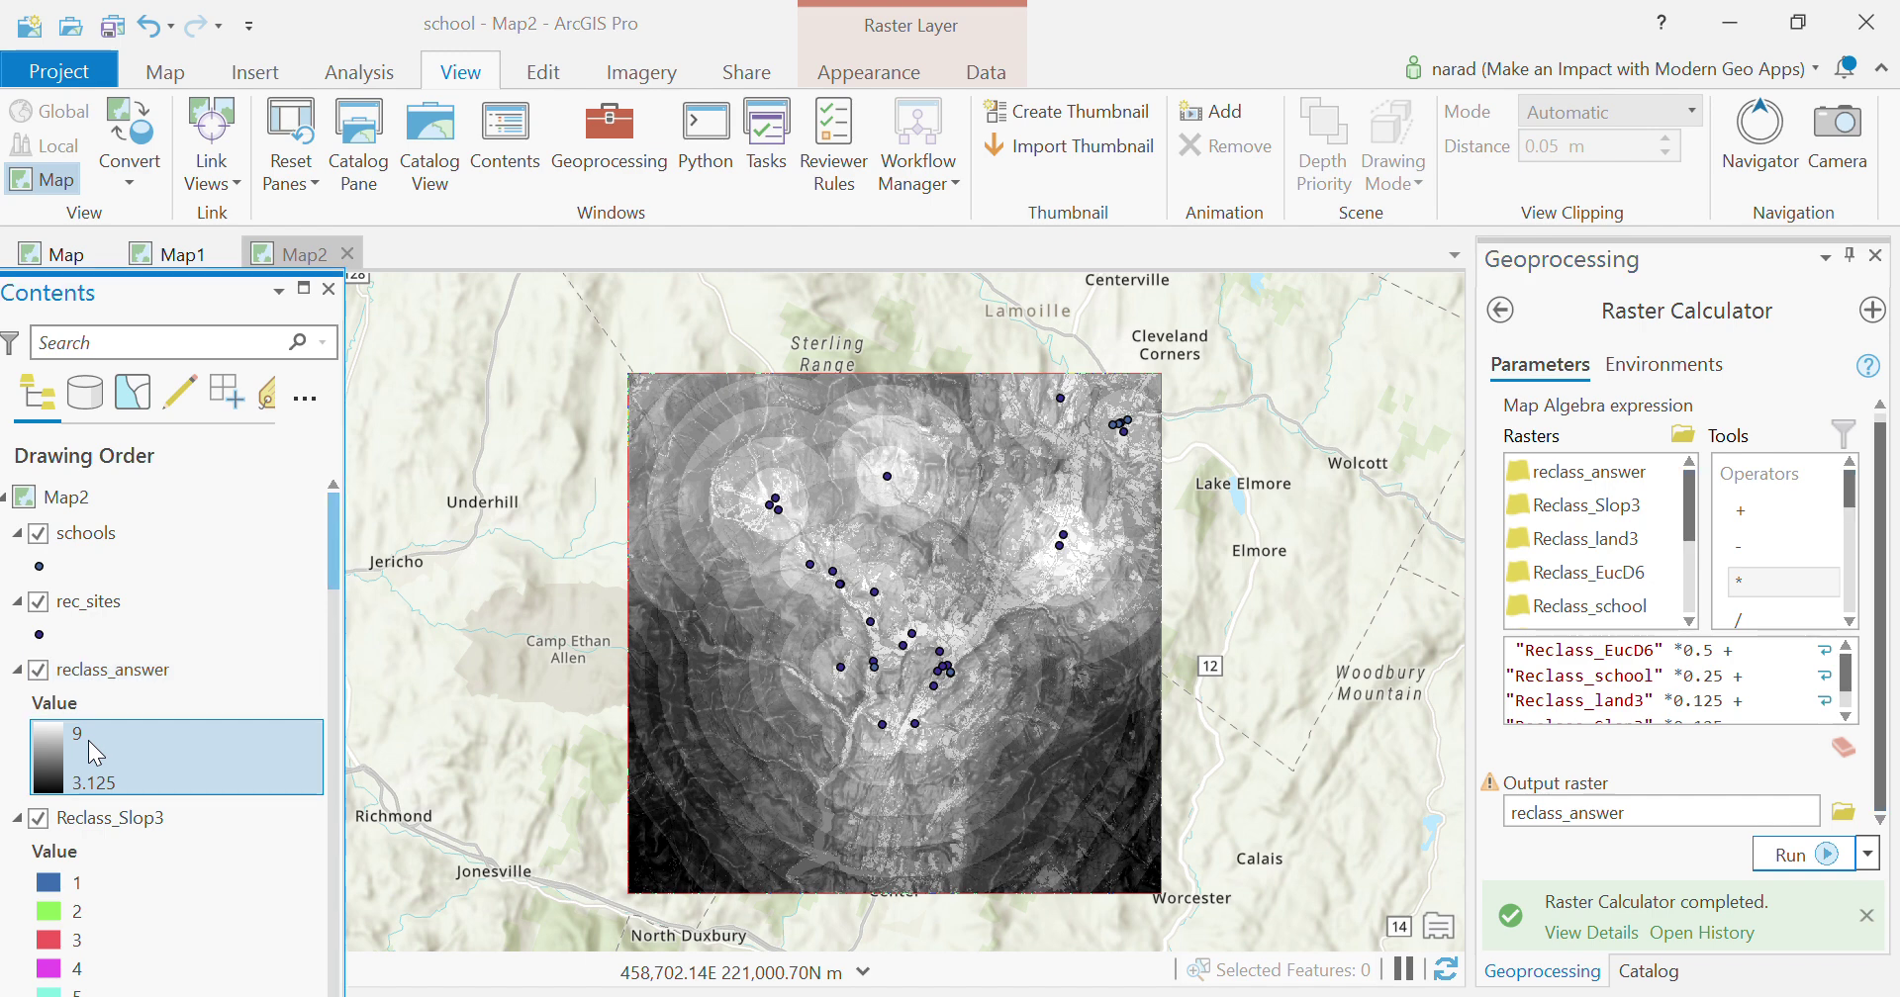
right_click(224, 672)
click(395, 566)
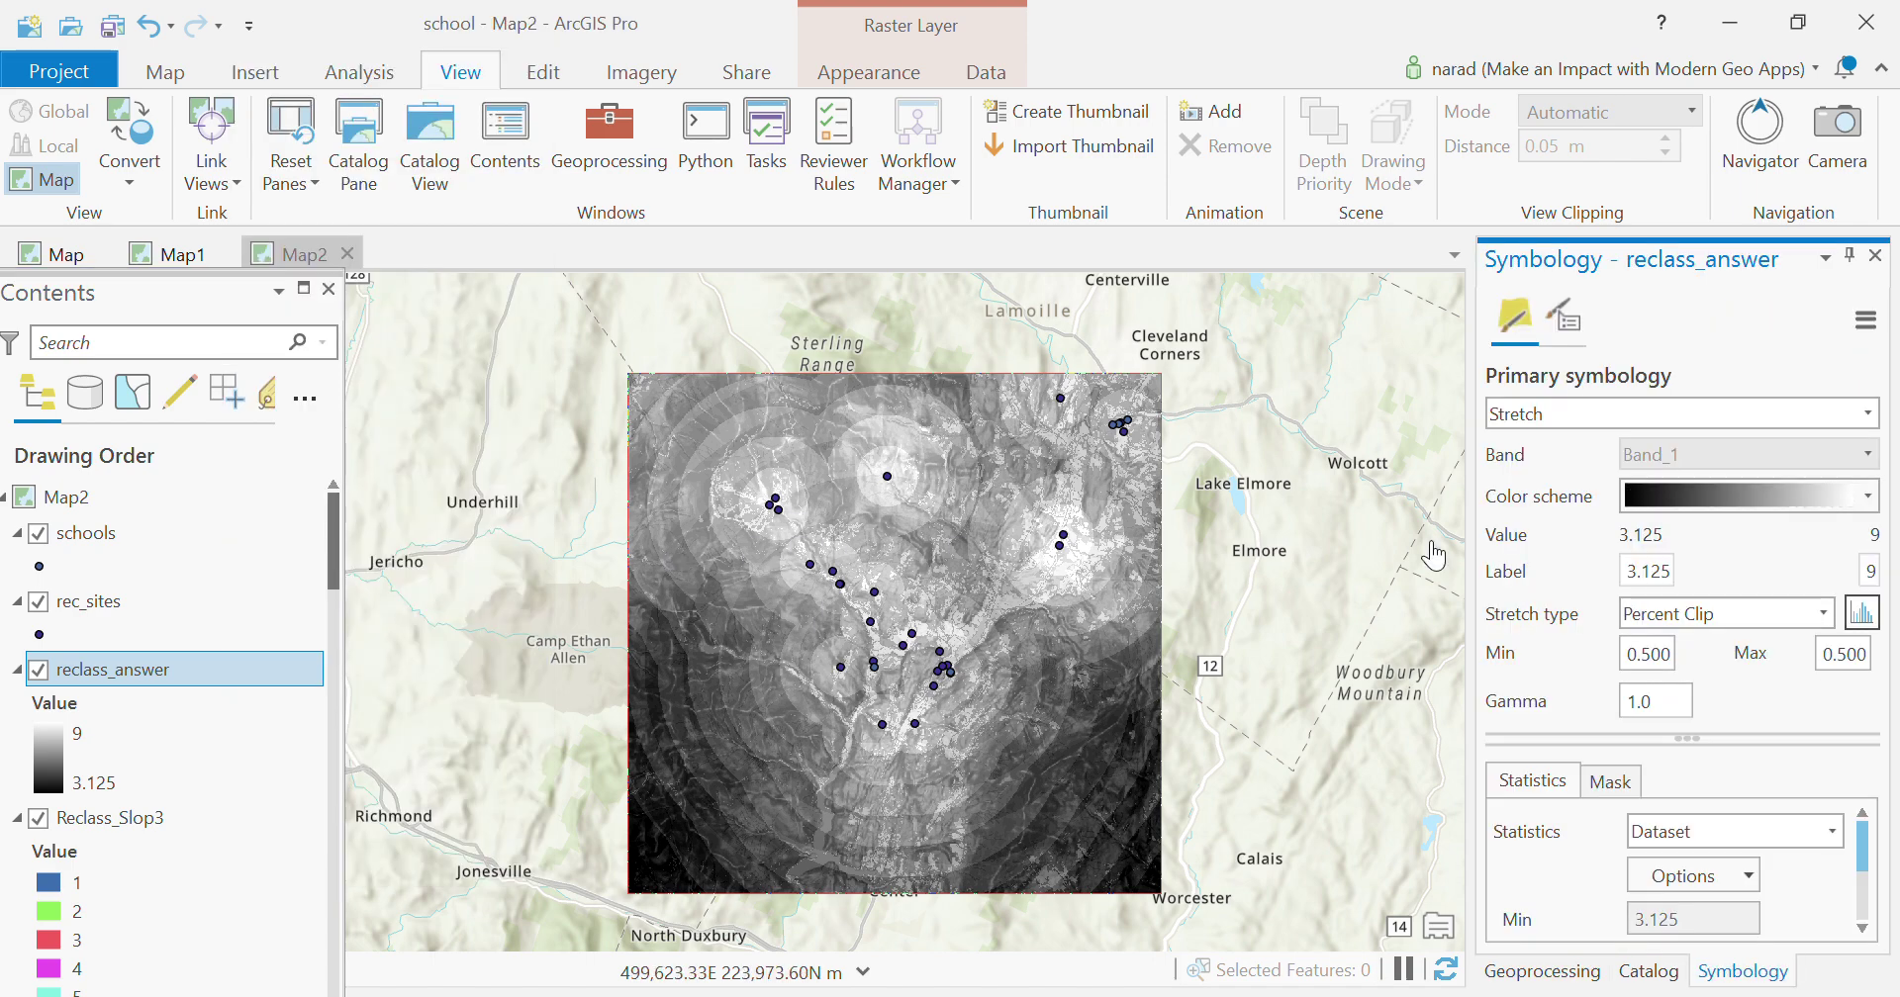
click(1866, 413)
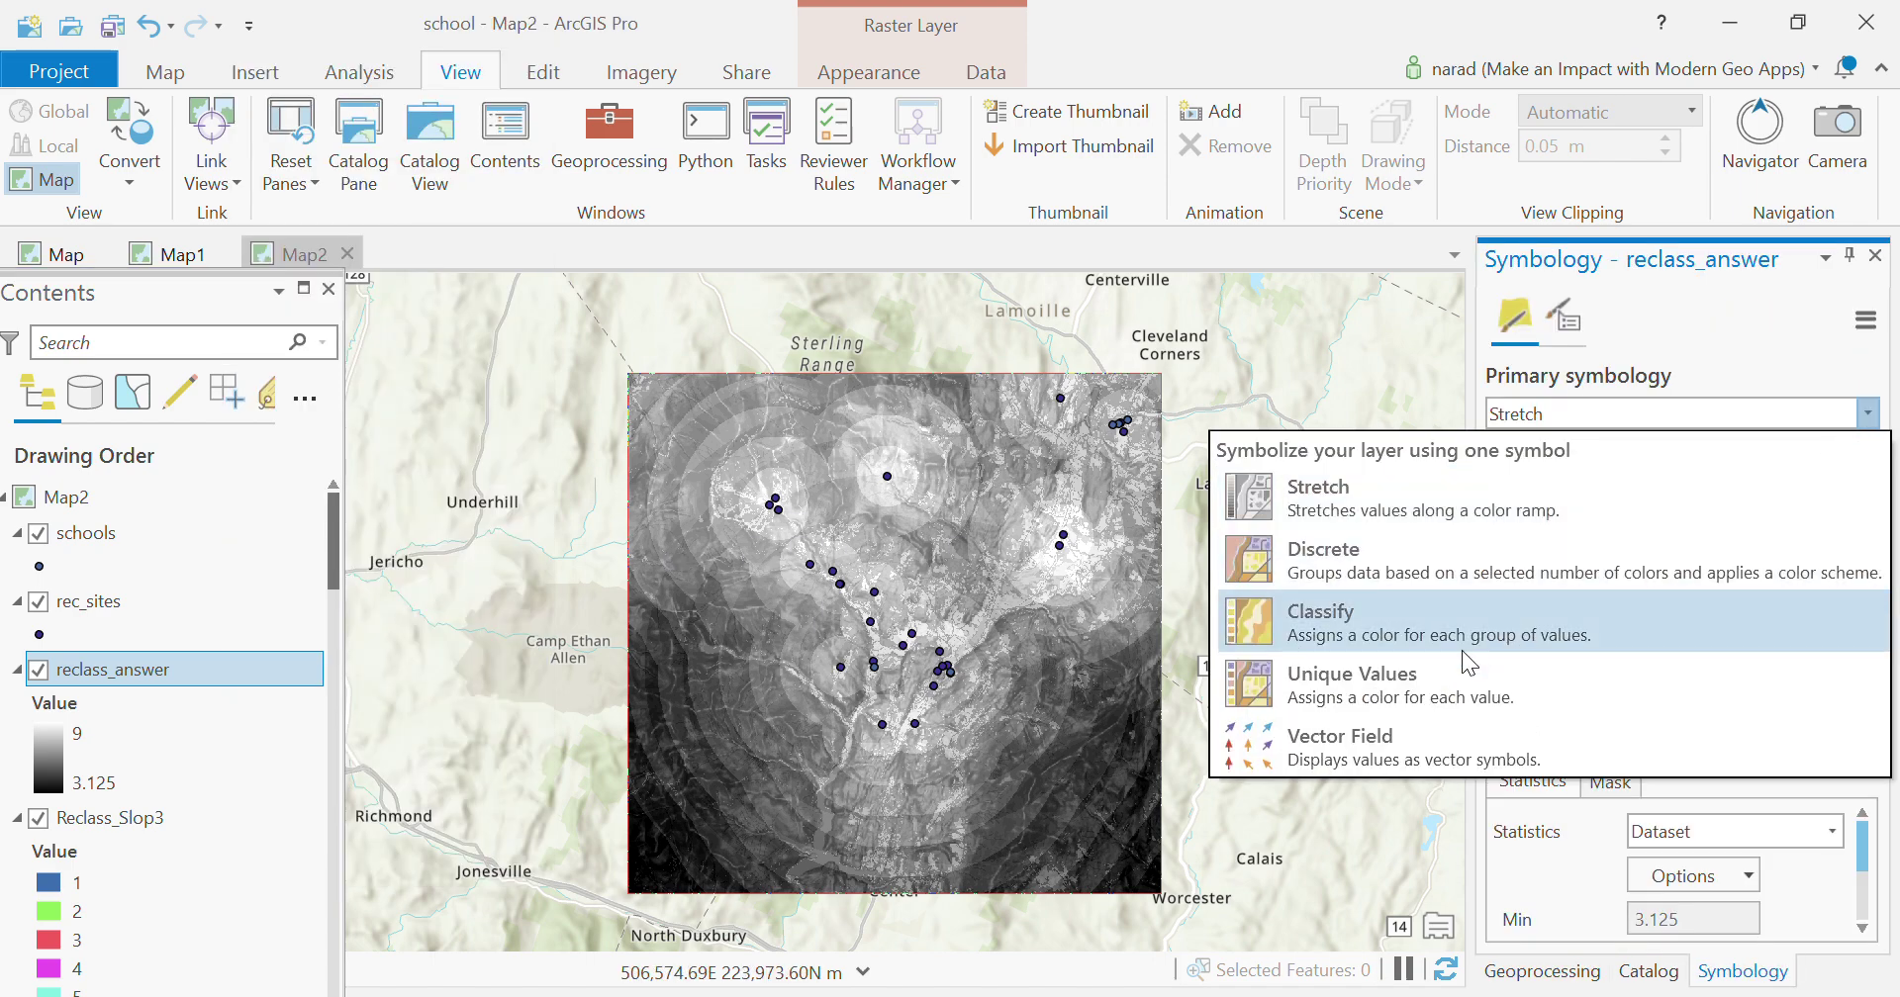
click(1613, 624)
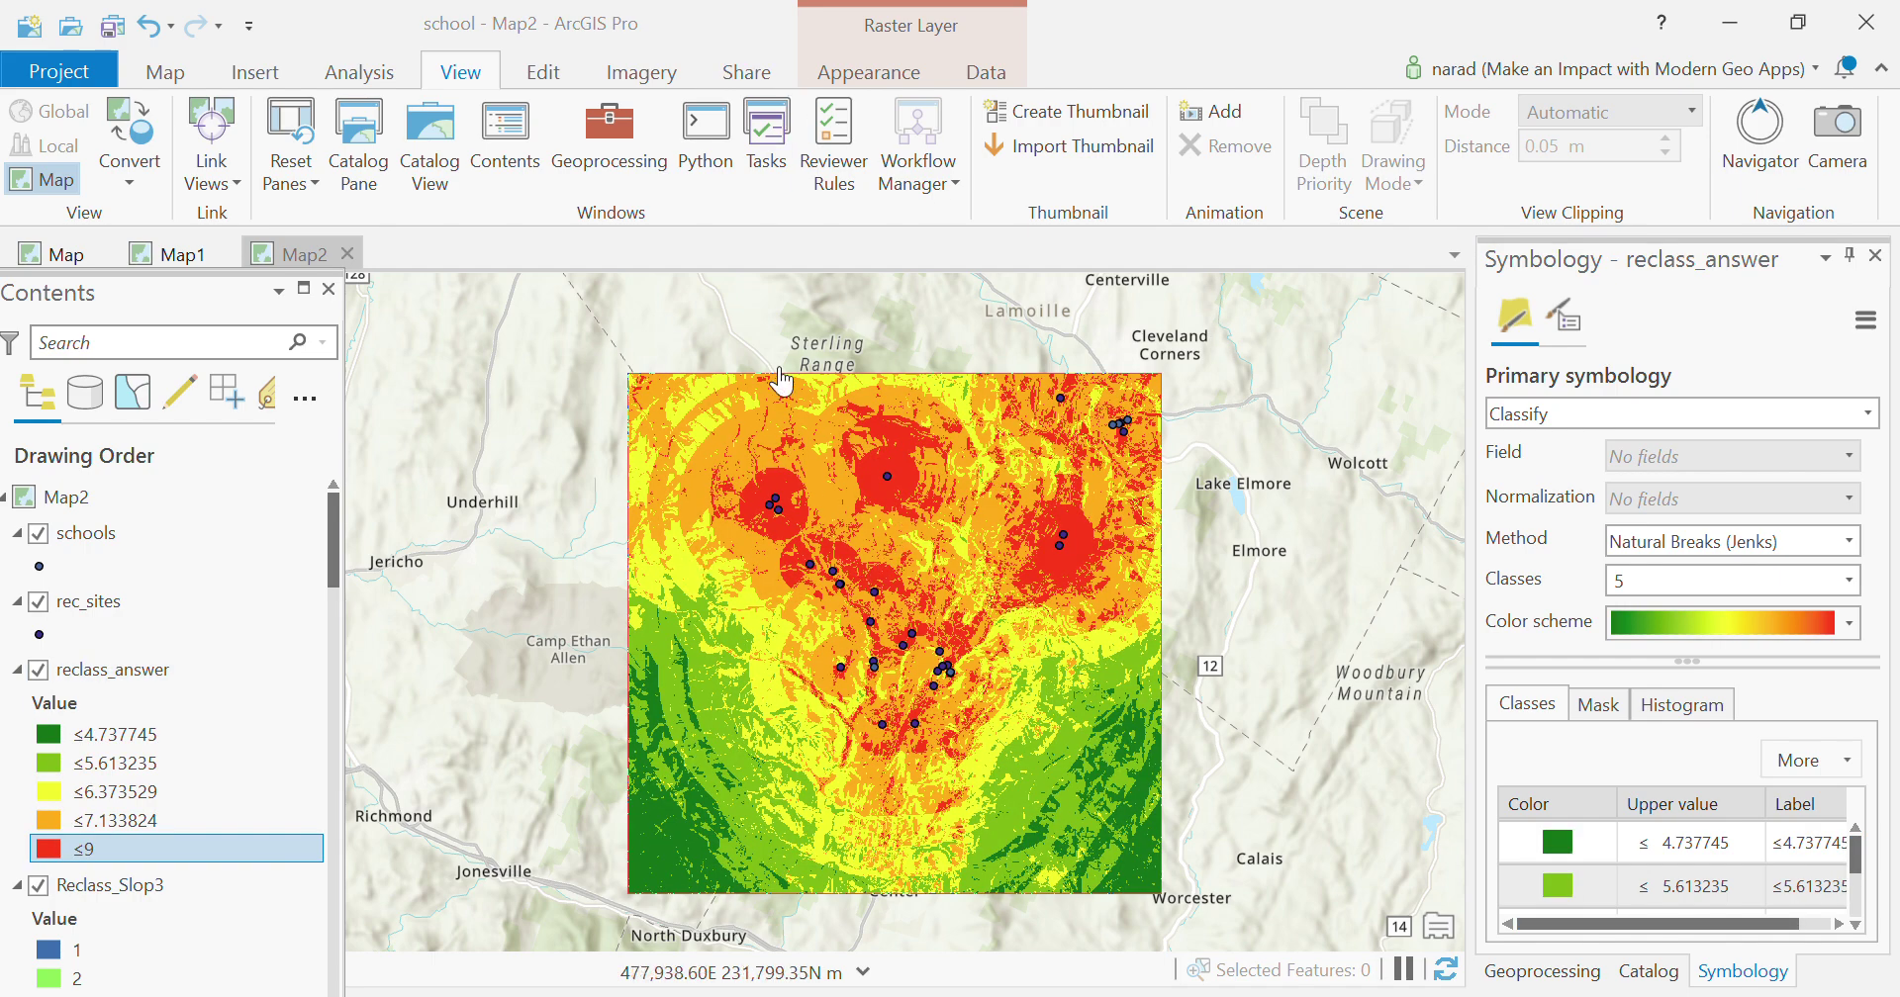
Step: Examine the highest-value zones of the classified reclass_answer raster around the school and recreation site points
scroll(771, 517, up, 3)
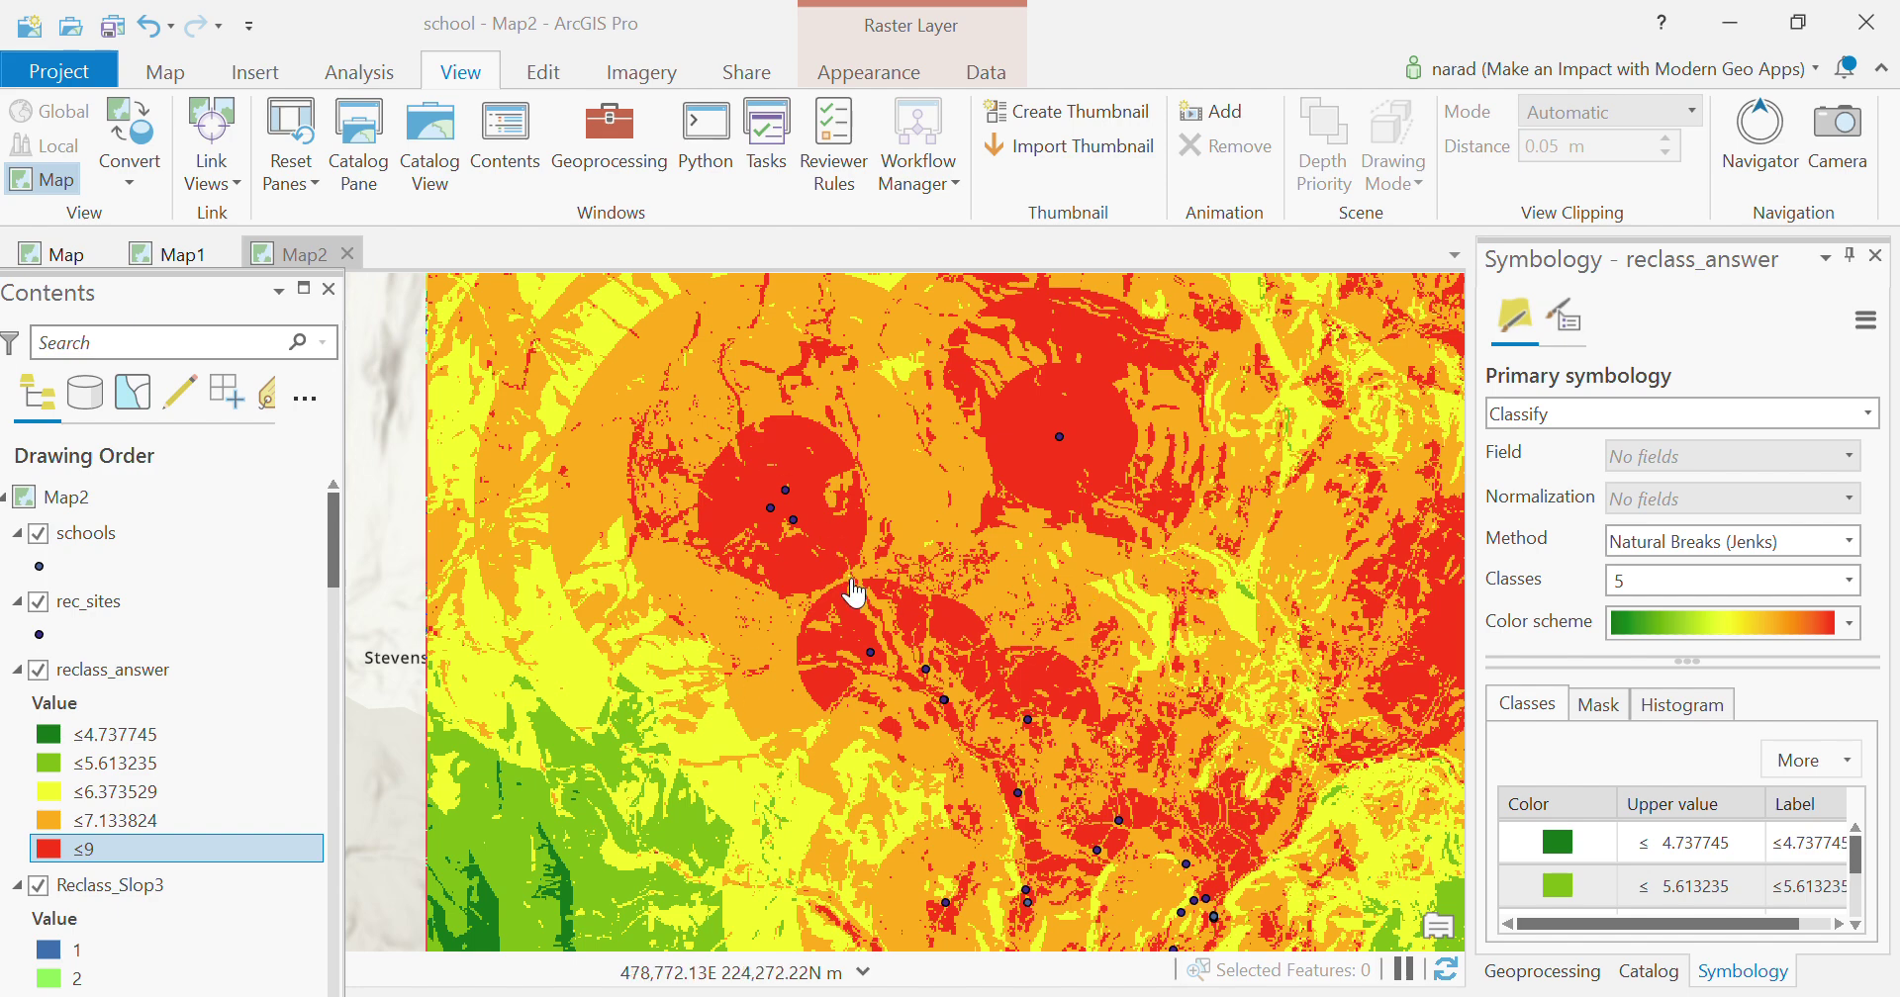
scroll(1003, 598, down, 2)
scroll(1002, 599, down, 1)
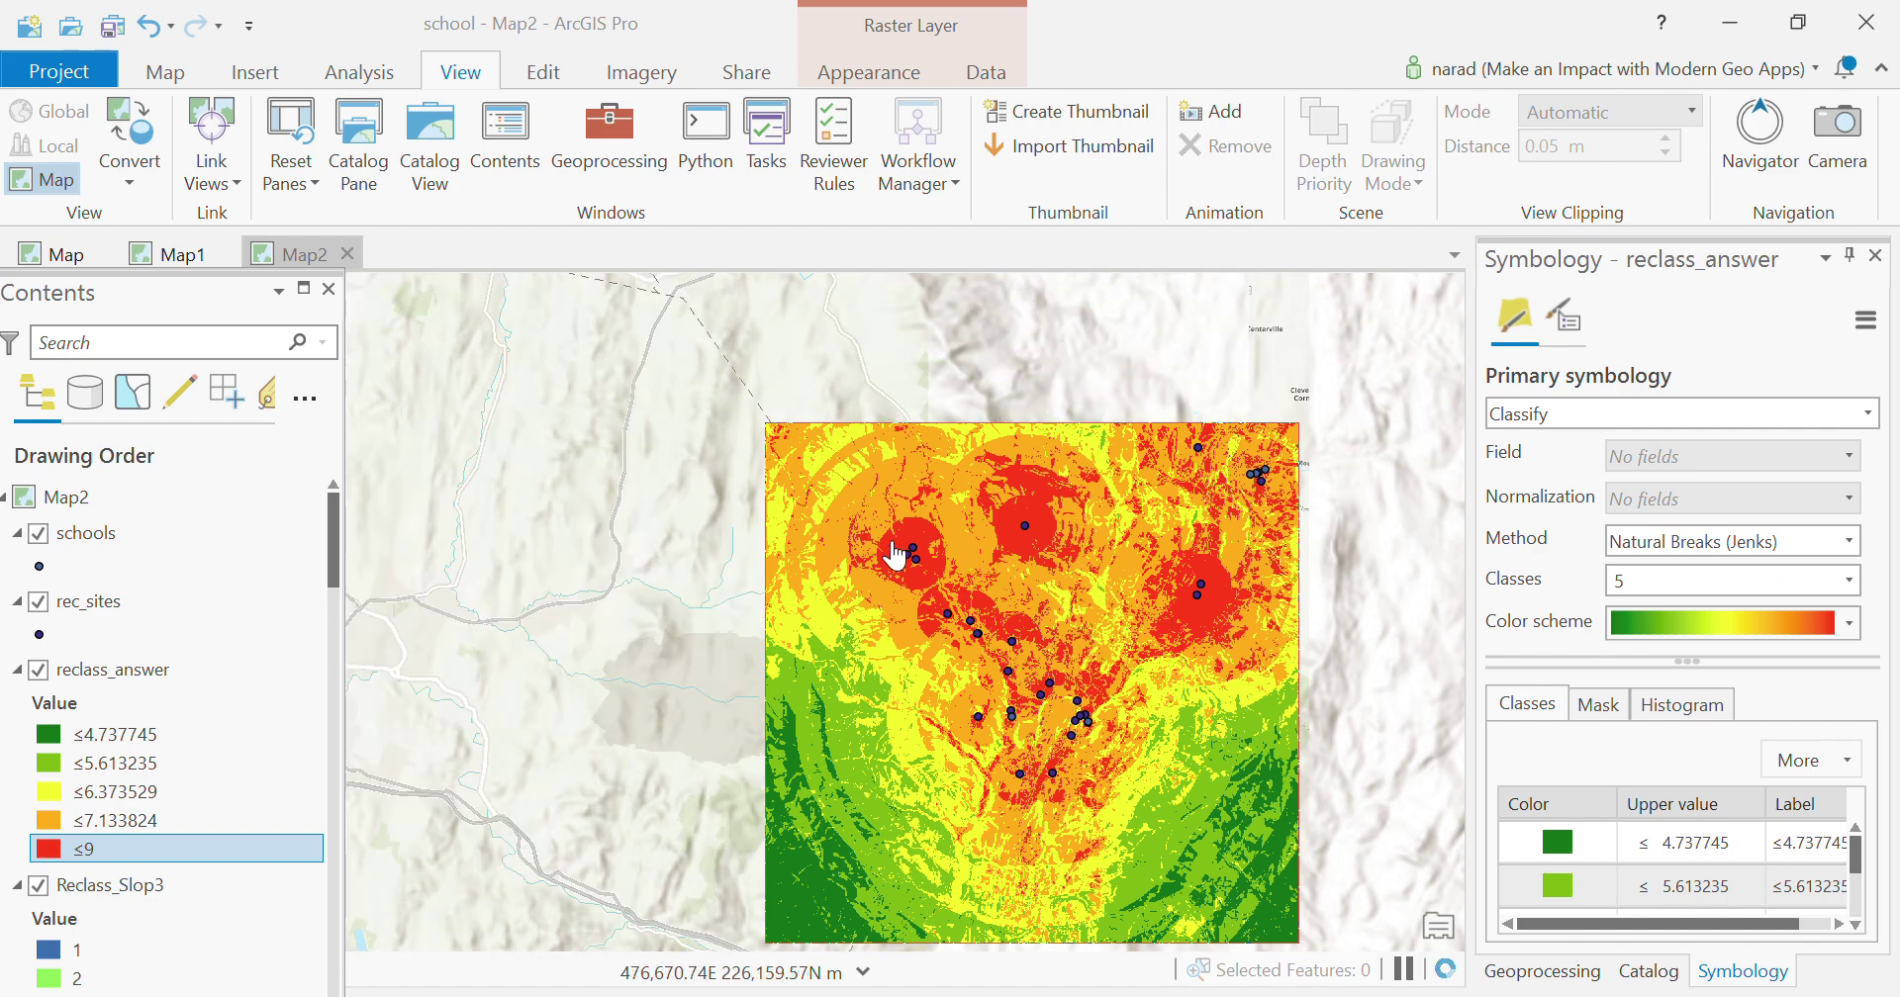
scroll(911, 560, up, 2)
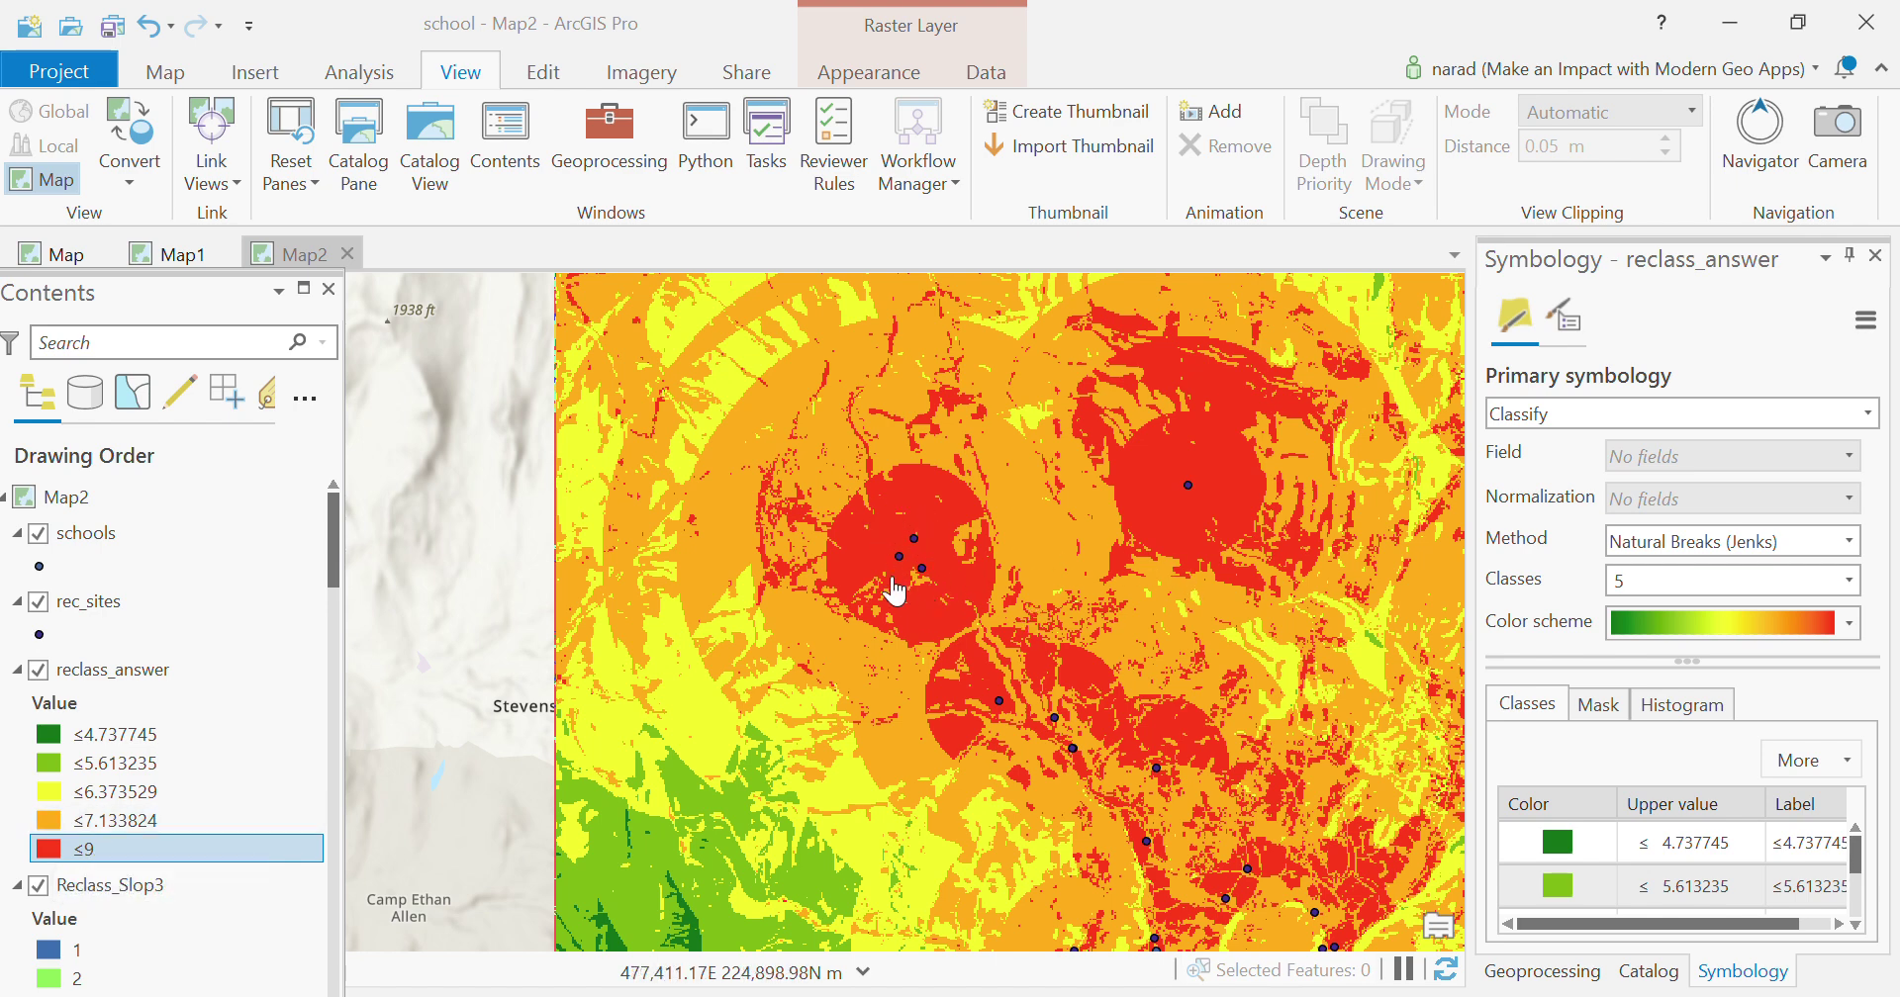
scroll(891, 589, up, 1)
scroll(990, 554, down, 2)
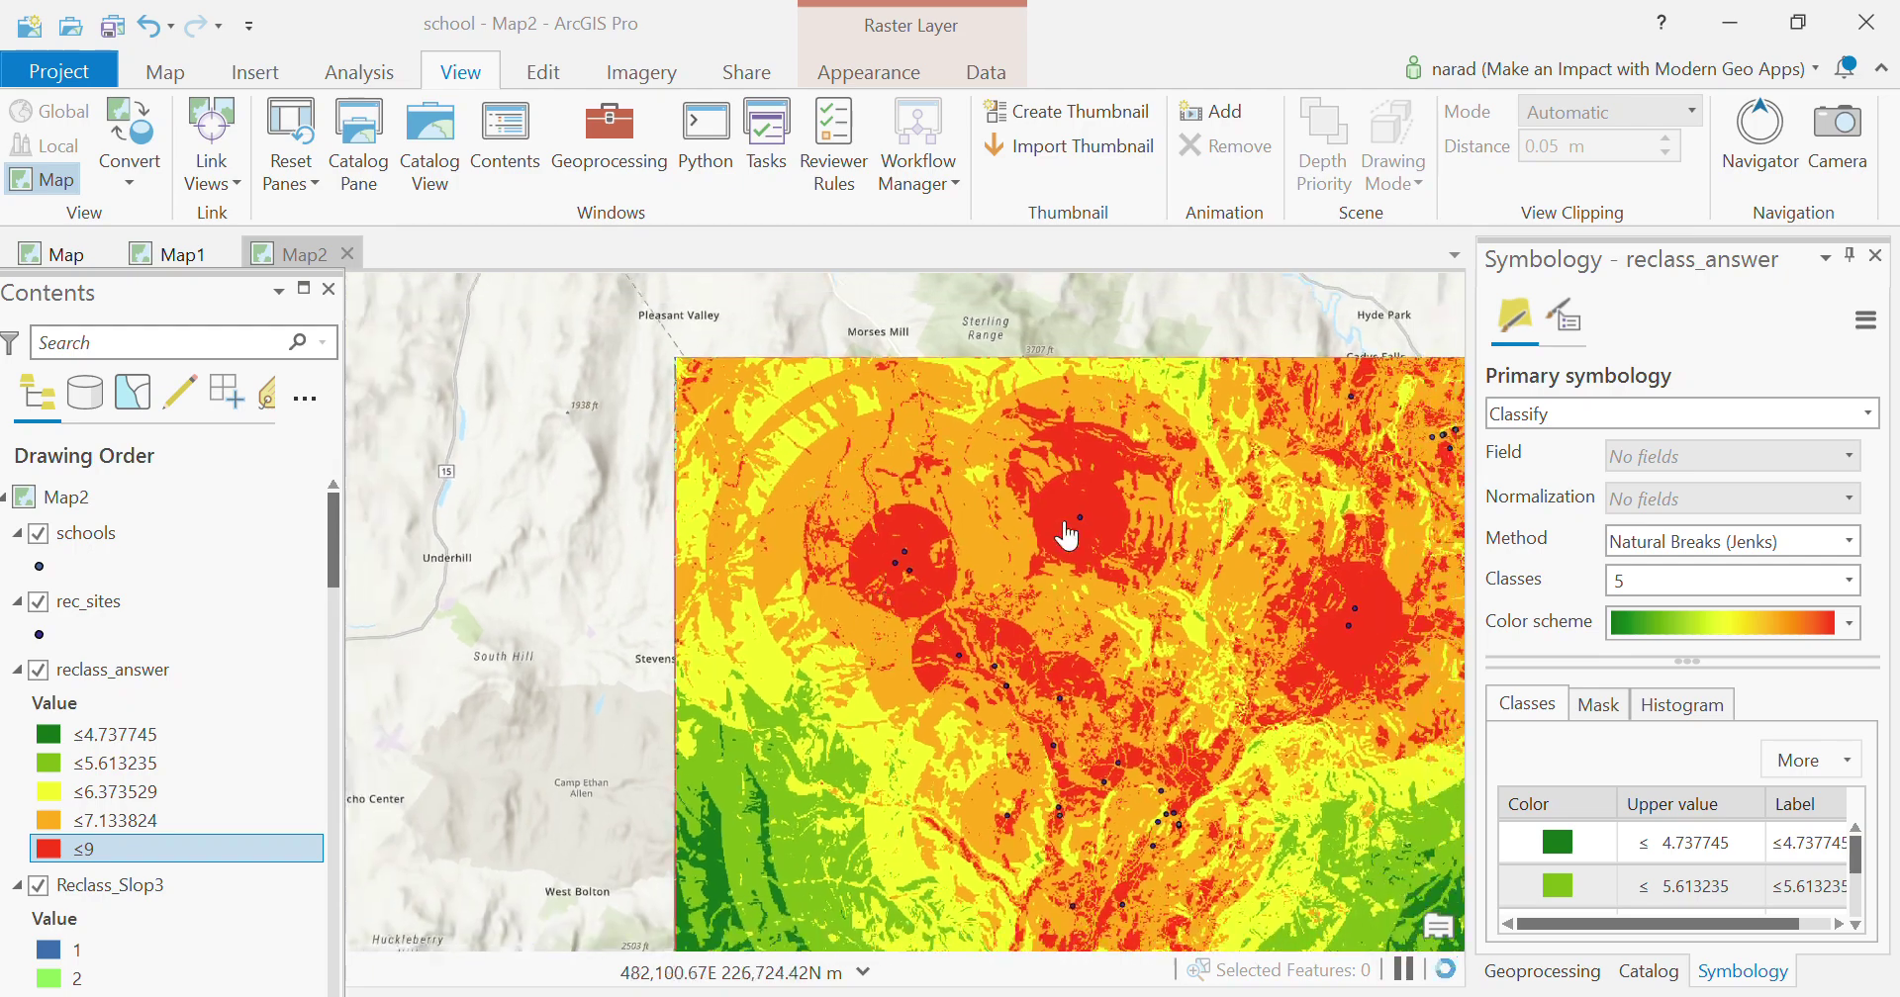
scroll(899, 559, down, 2)
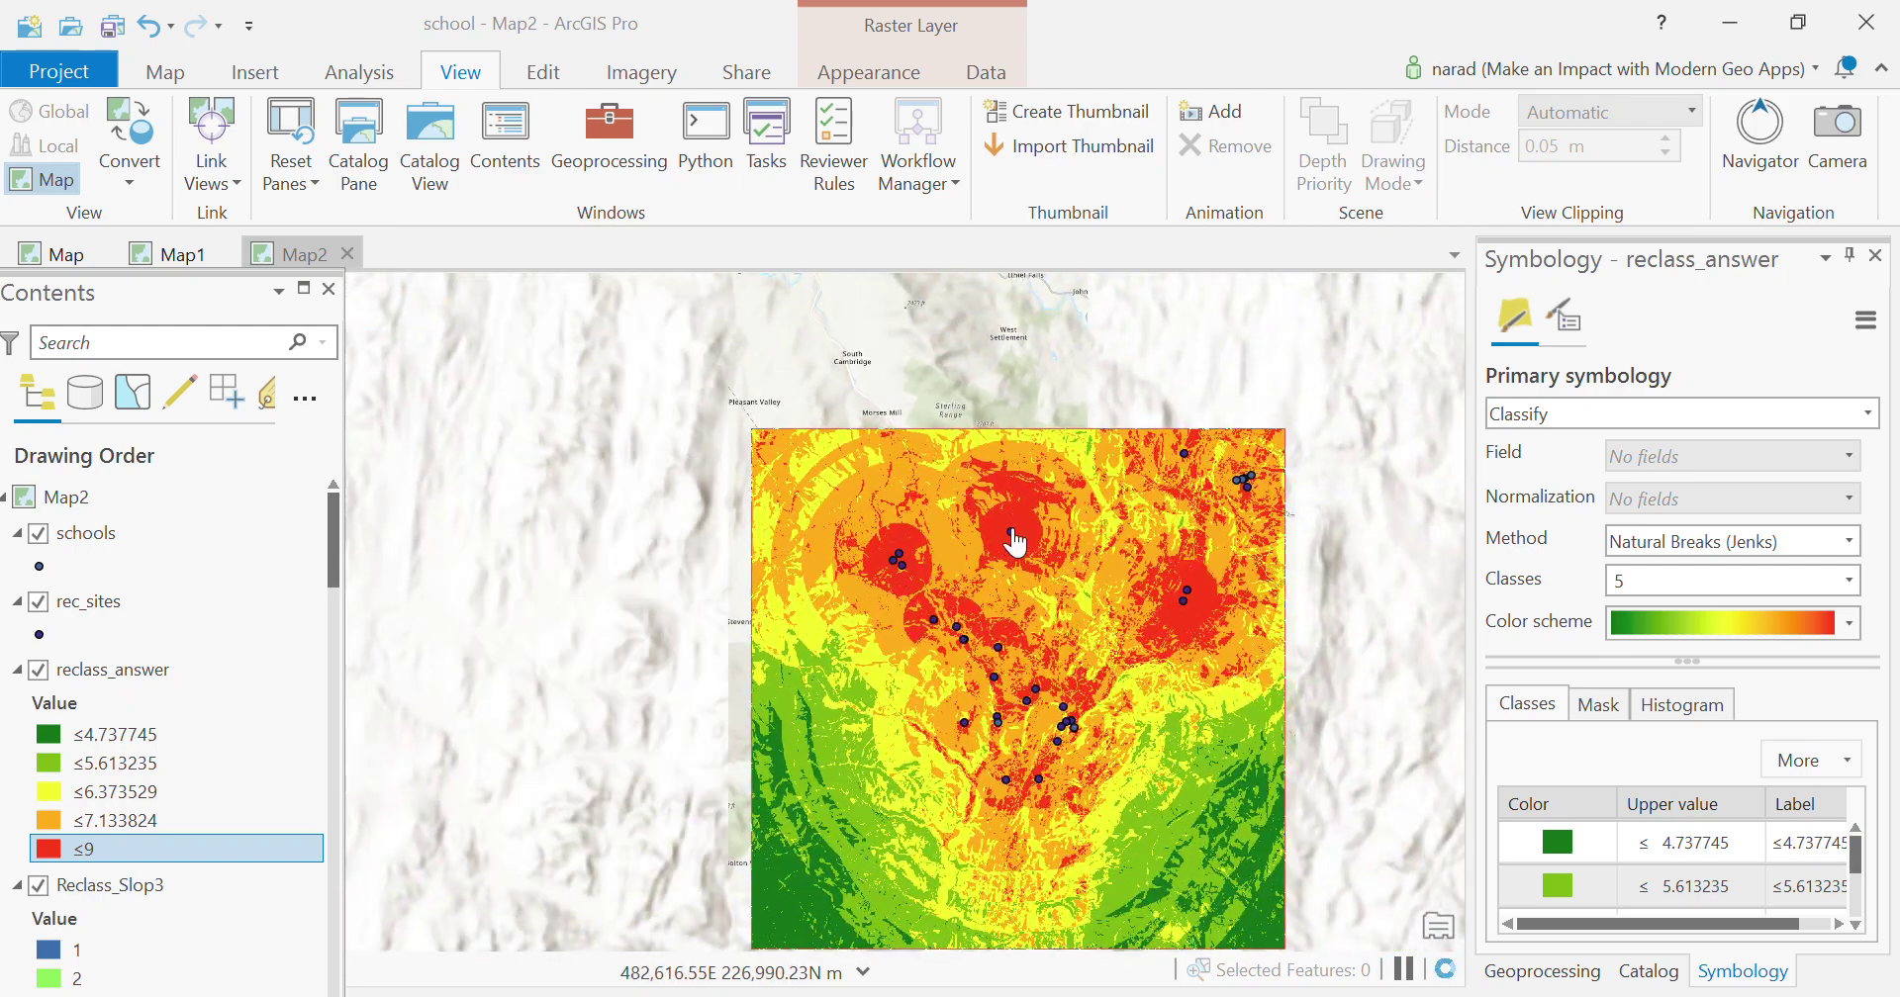
scroll(1010, 538, up, 4)
scroll(968, 605, down, 4)
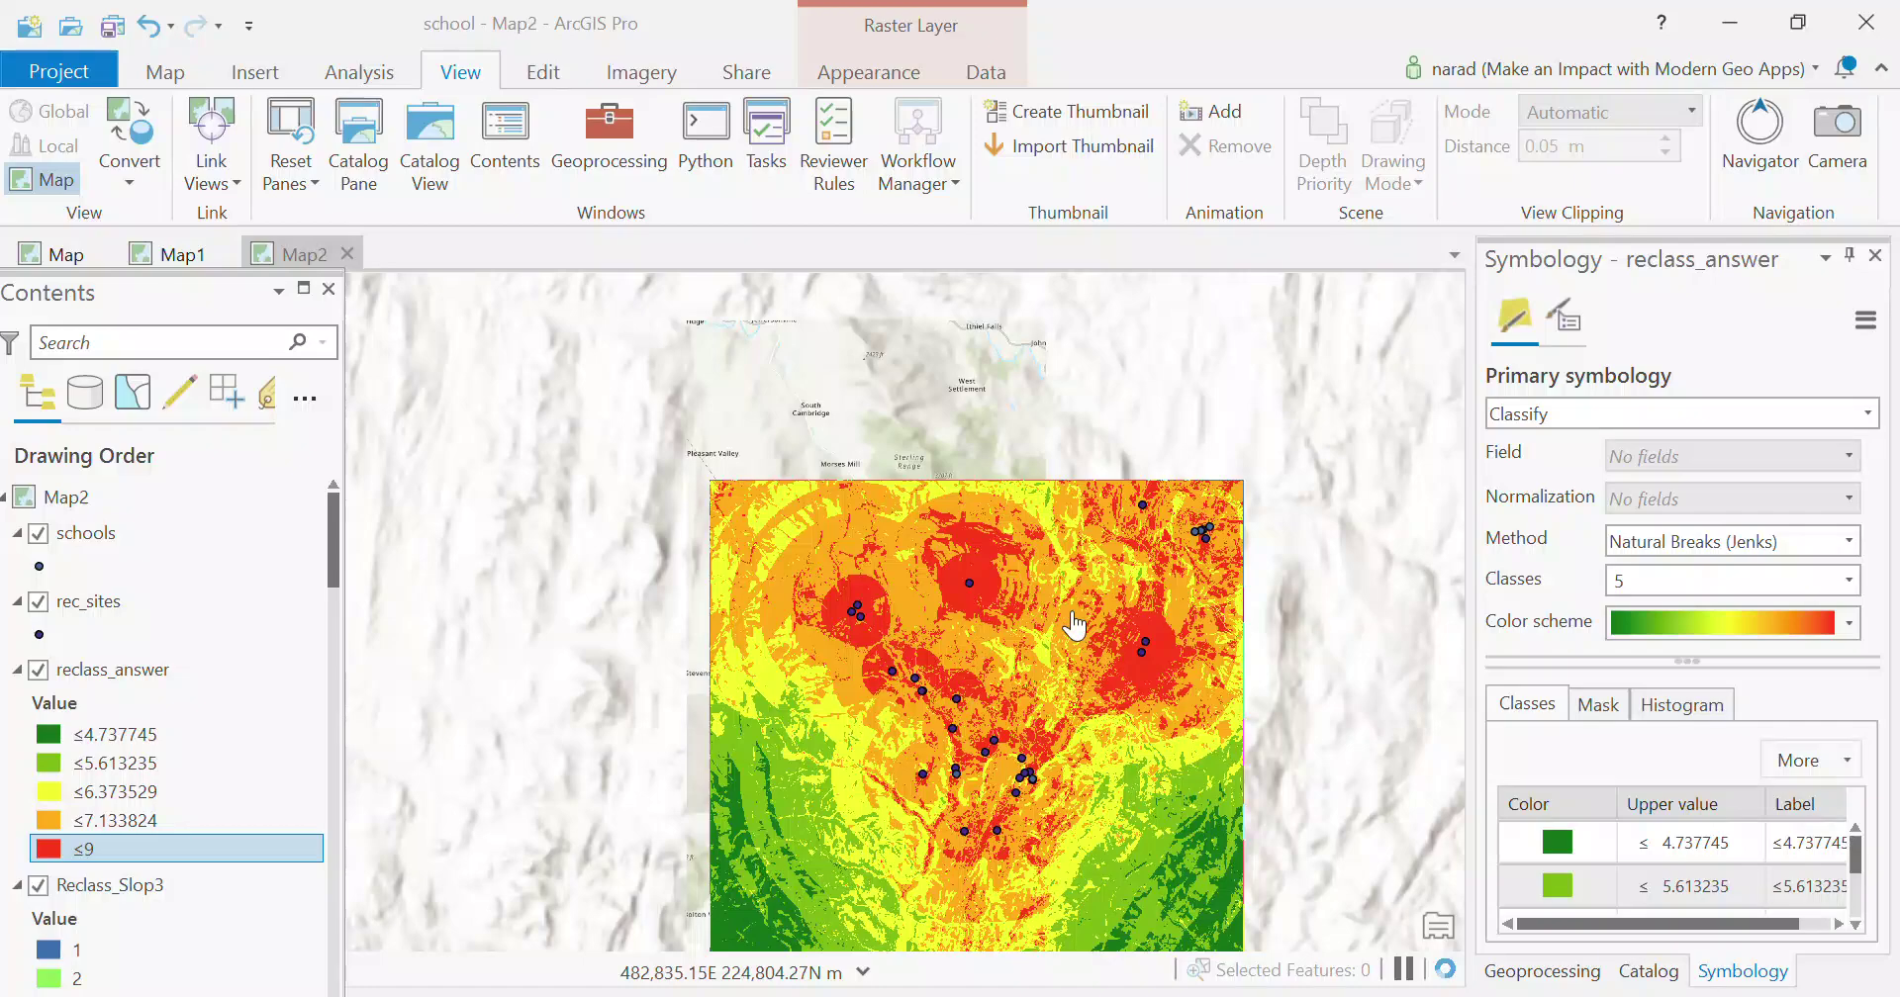
scroll(1168, 711, up, 4)
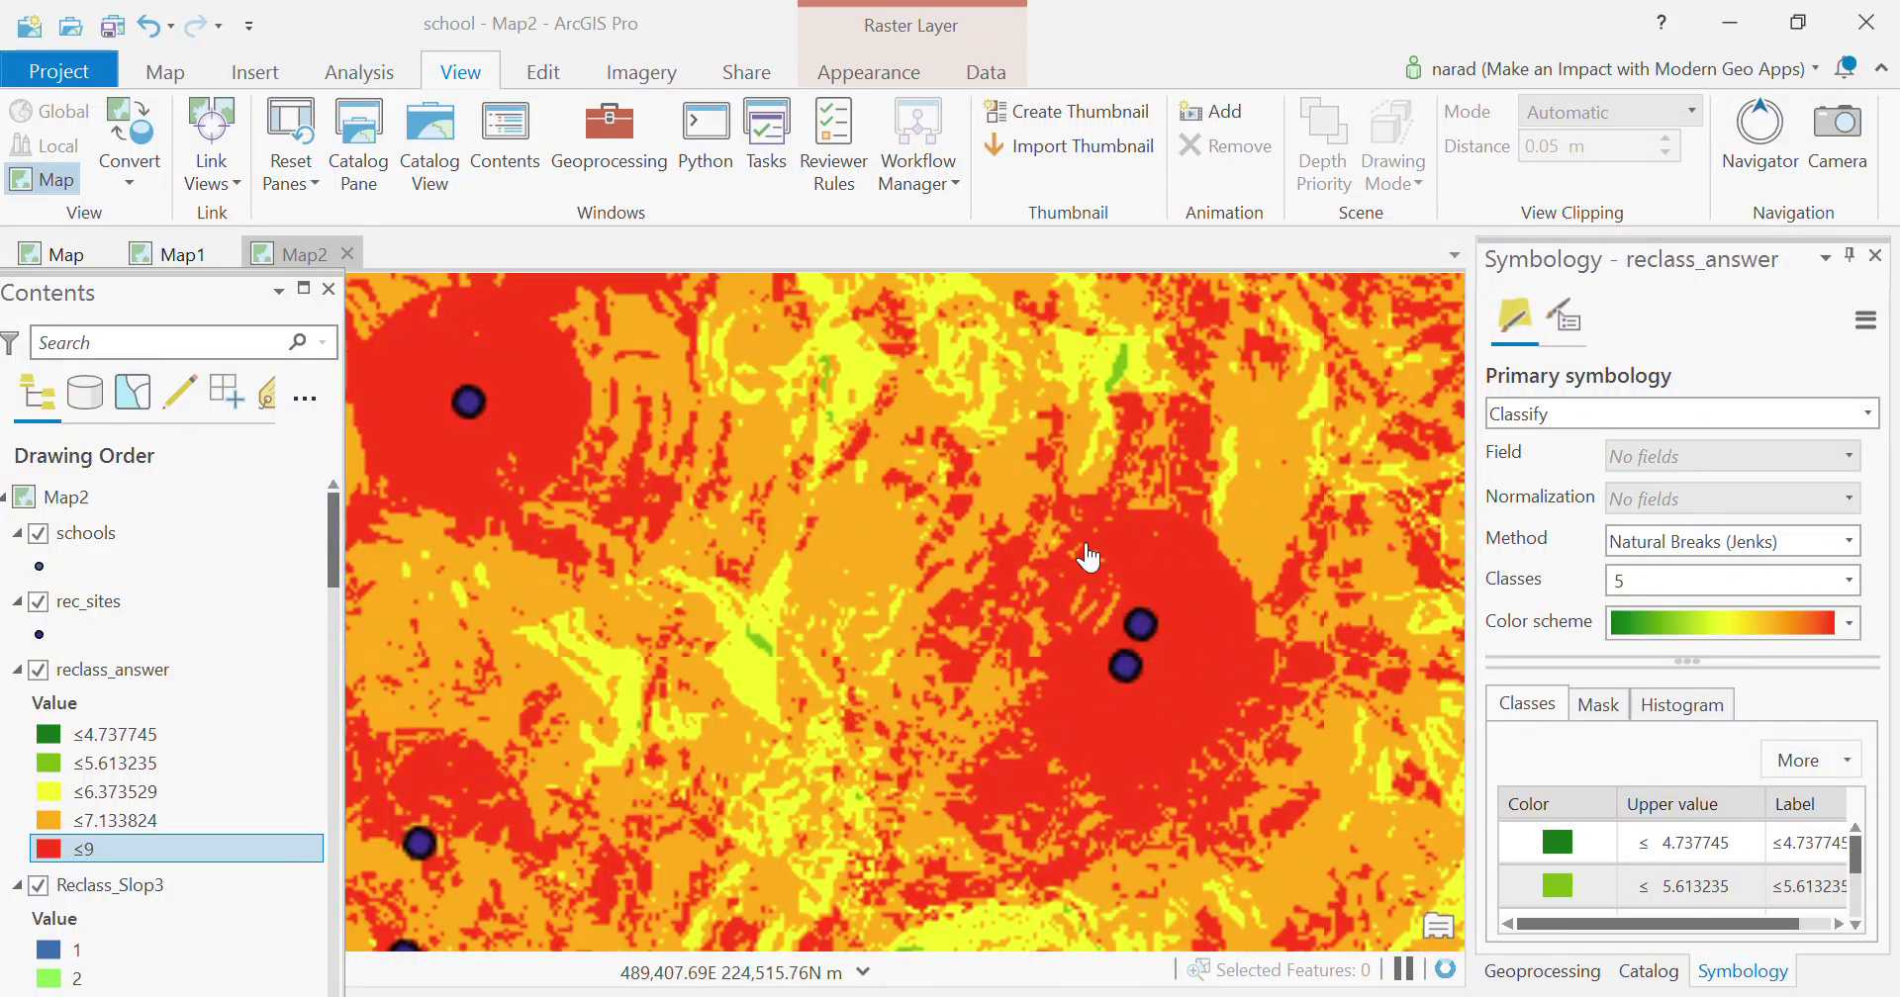
scroll(1108, 705, down, 2)
scroll(1116, 681, down, 2)
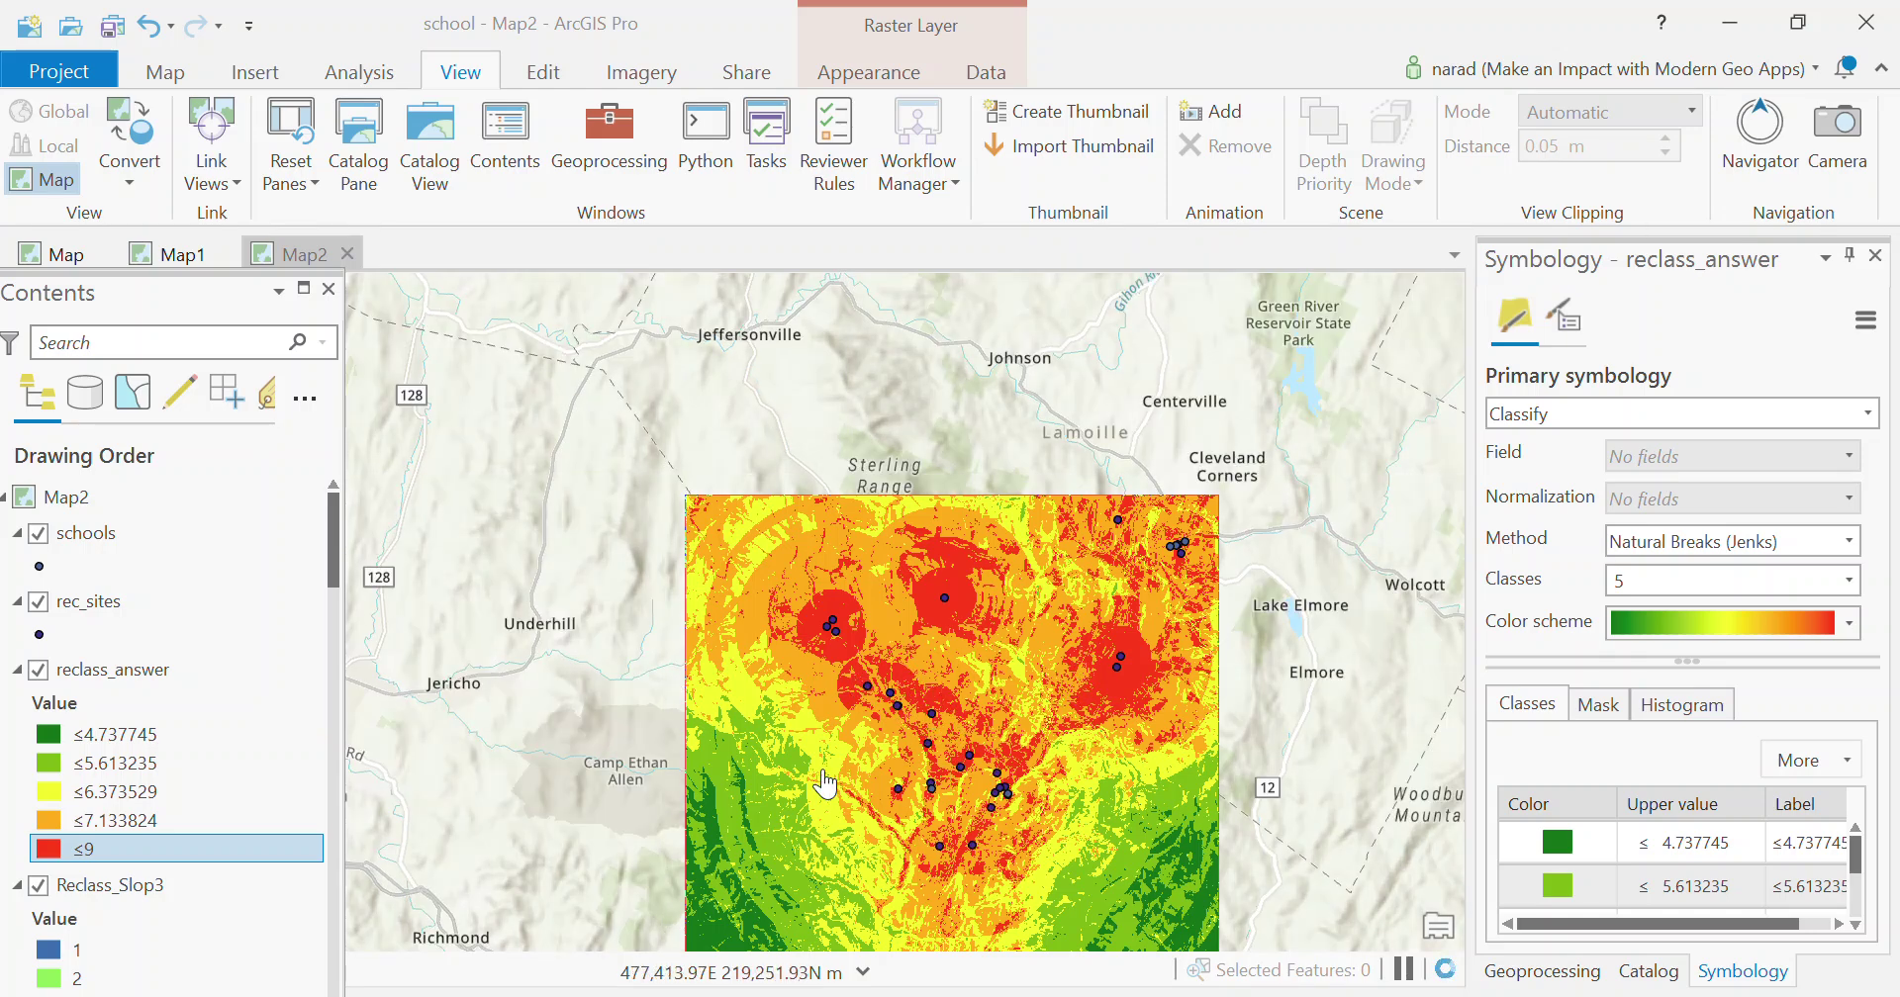
scroll(1001, 564, down, 2)
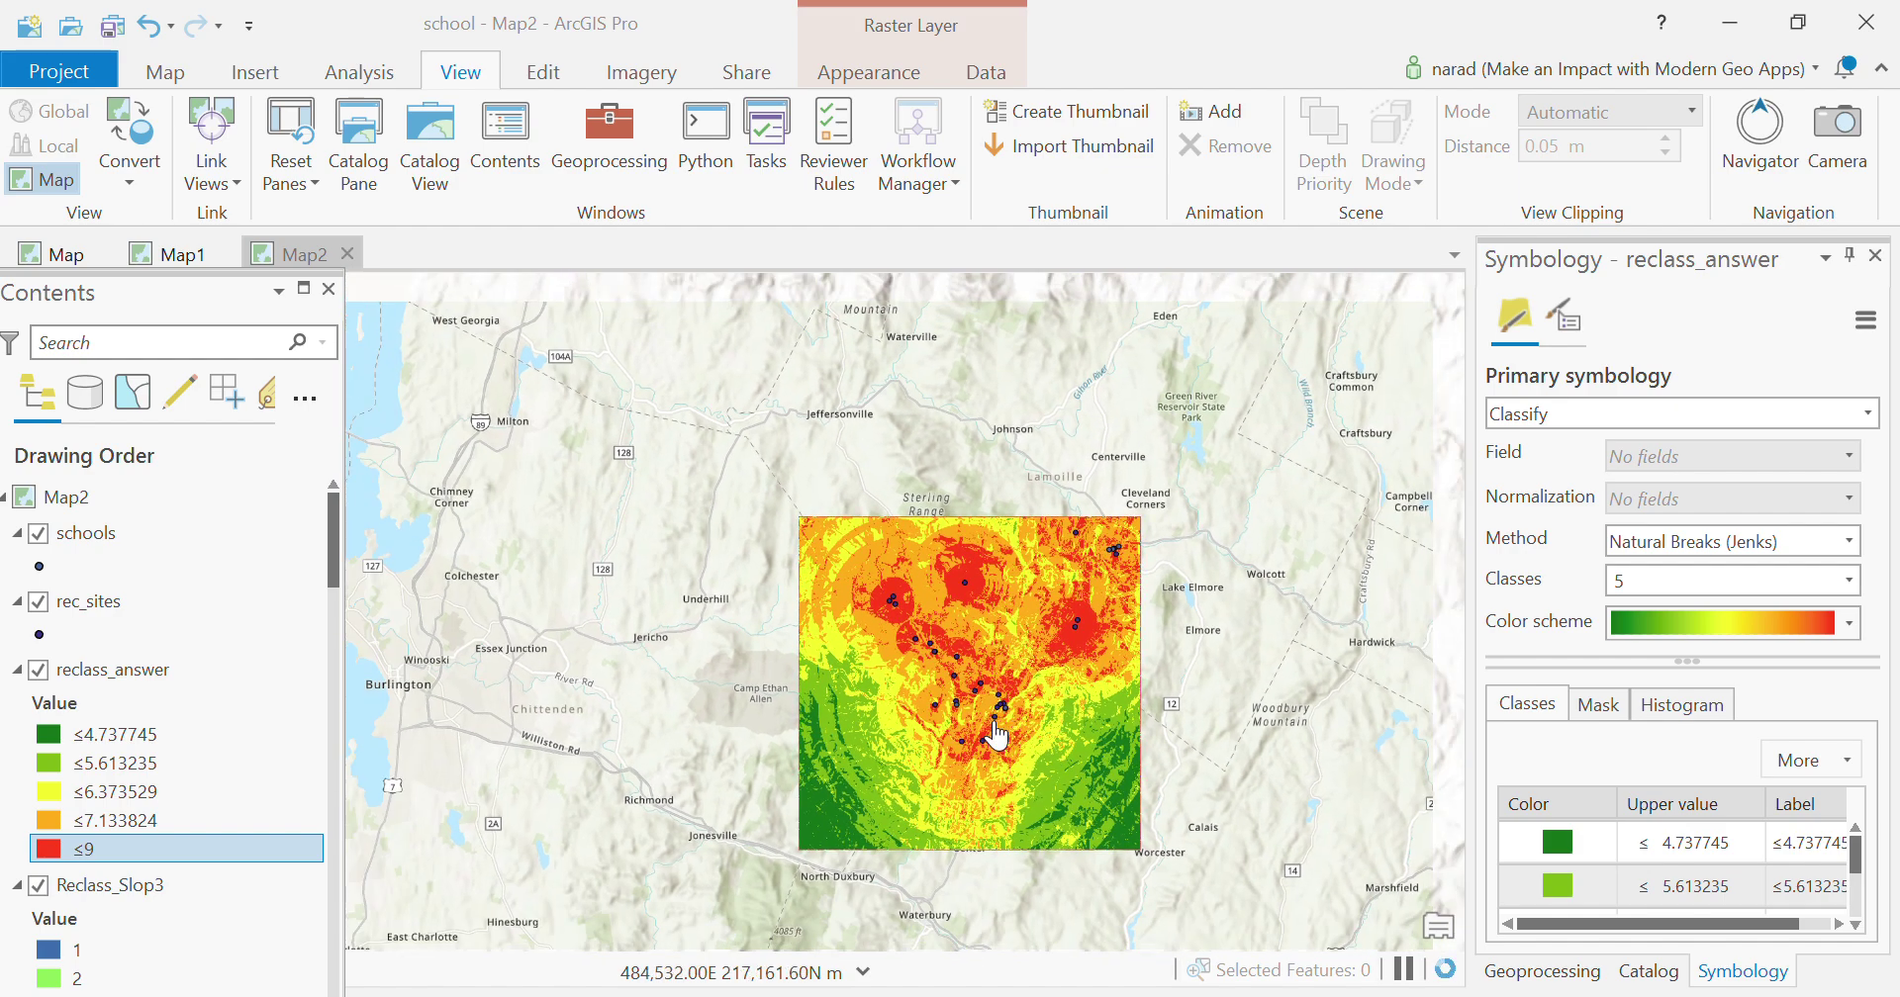
scroll(997, 729, up, 2)
Step: Switch to Location_School.pdf, read the potential areas and the final steps on naming the Suitability layer, and return to ArcGIS Pro
mouse_move(1278, 995)
click(1267, 910)
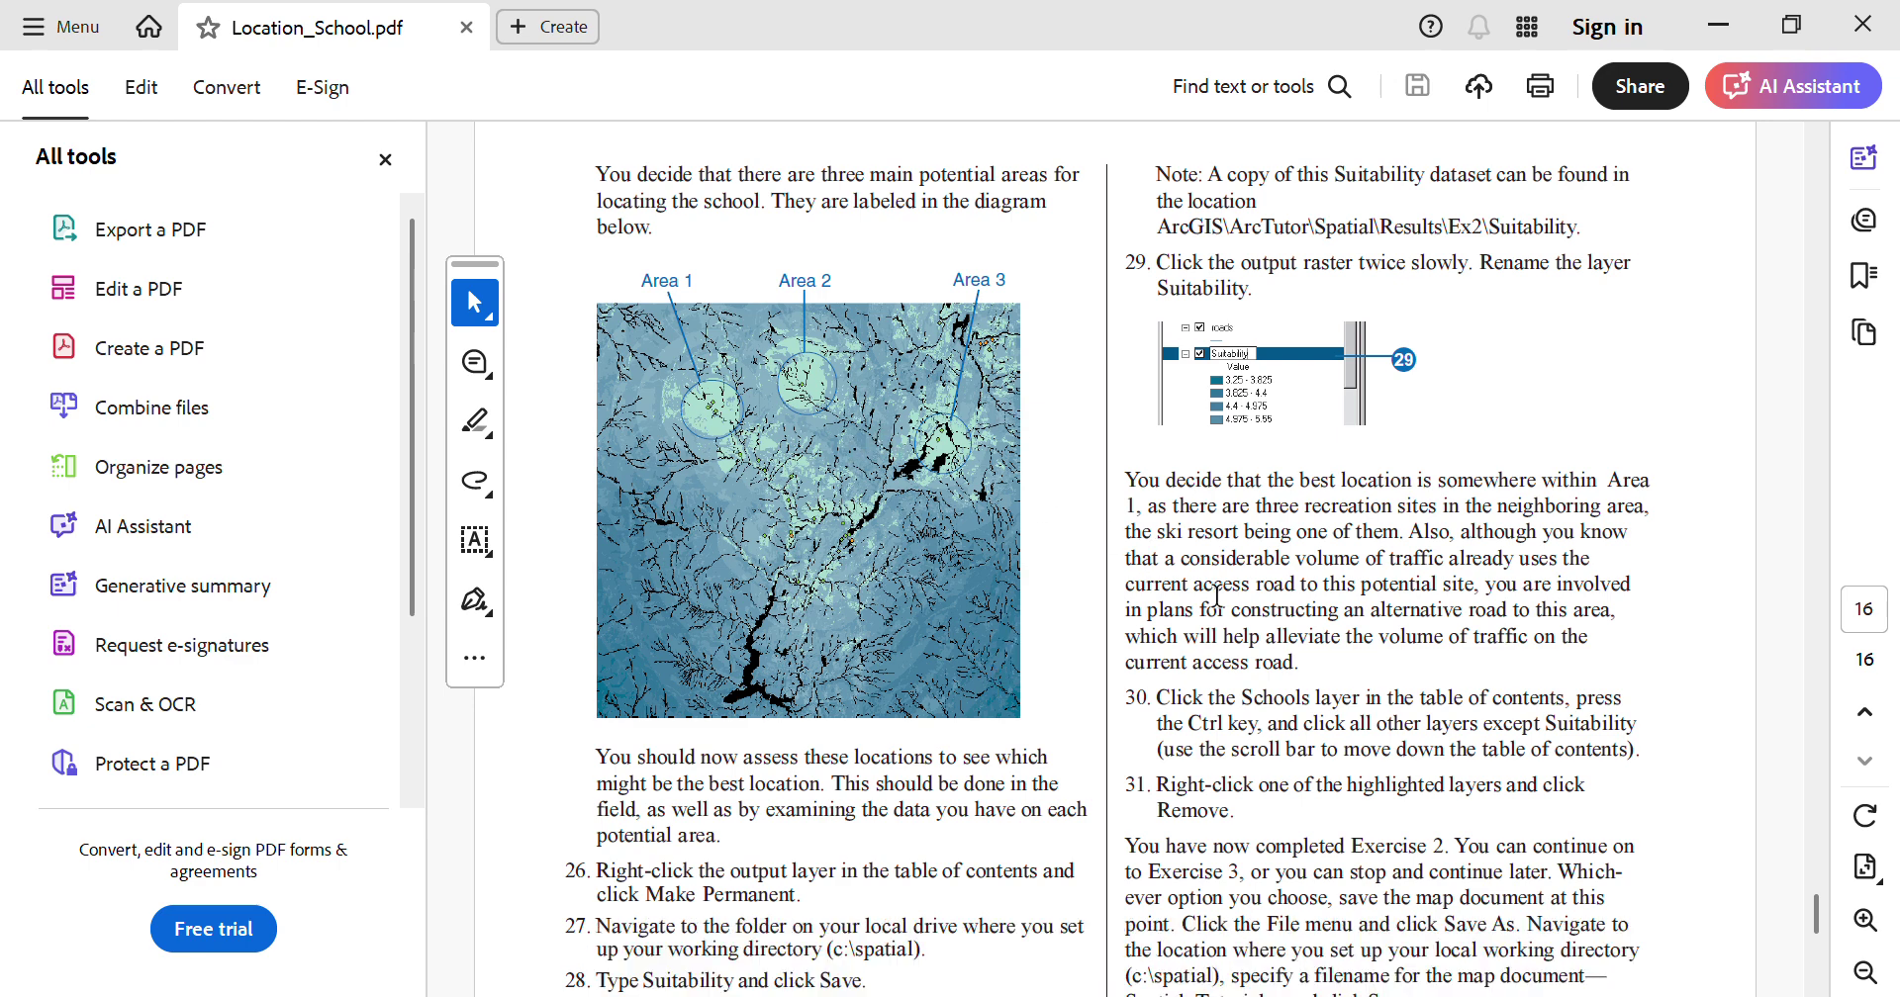
scroll(1000, 829, down, 3)
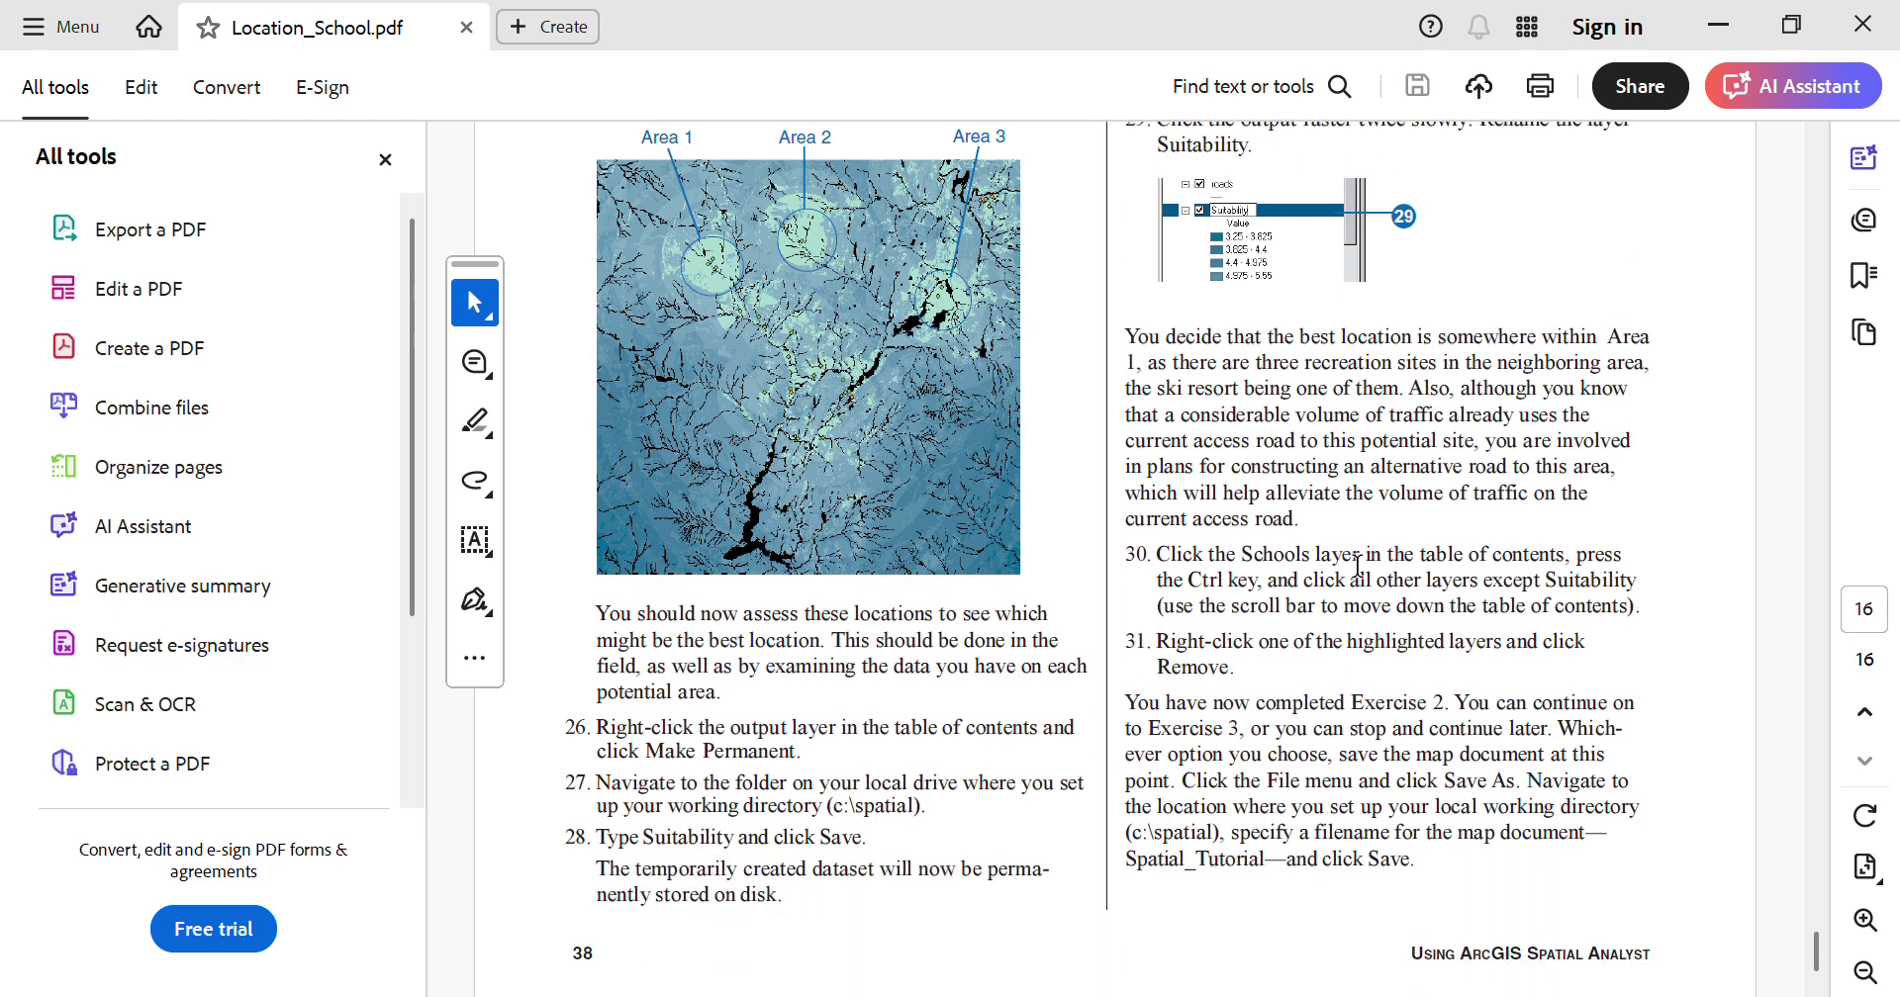
scroll(1274, 400, up, 1)
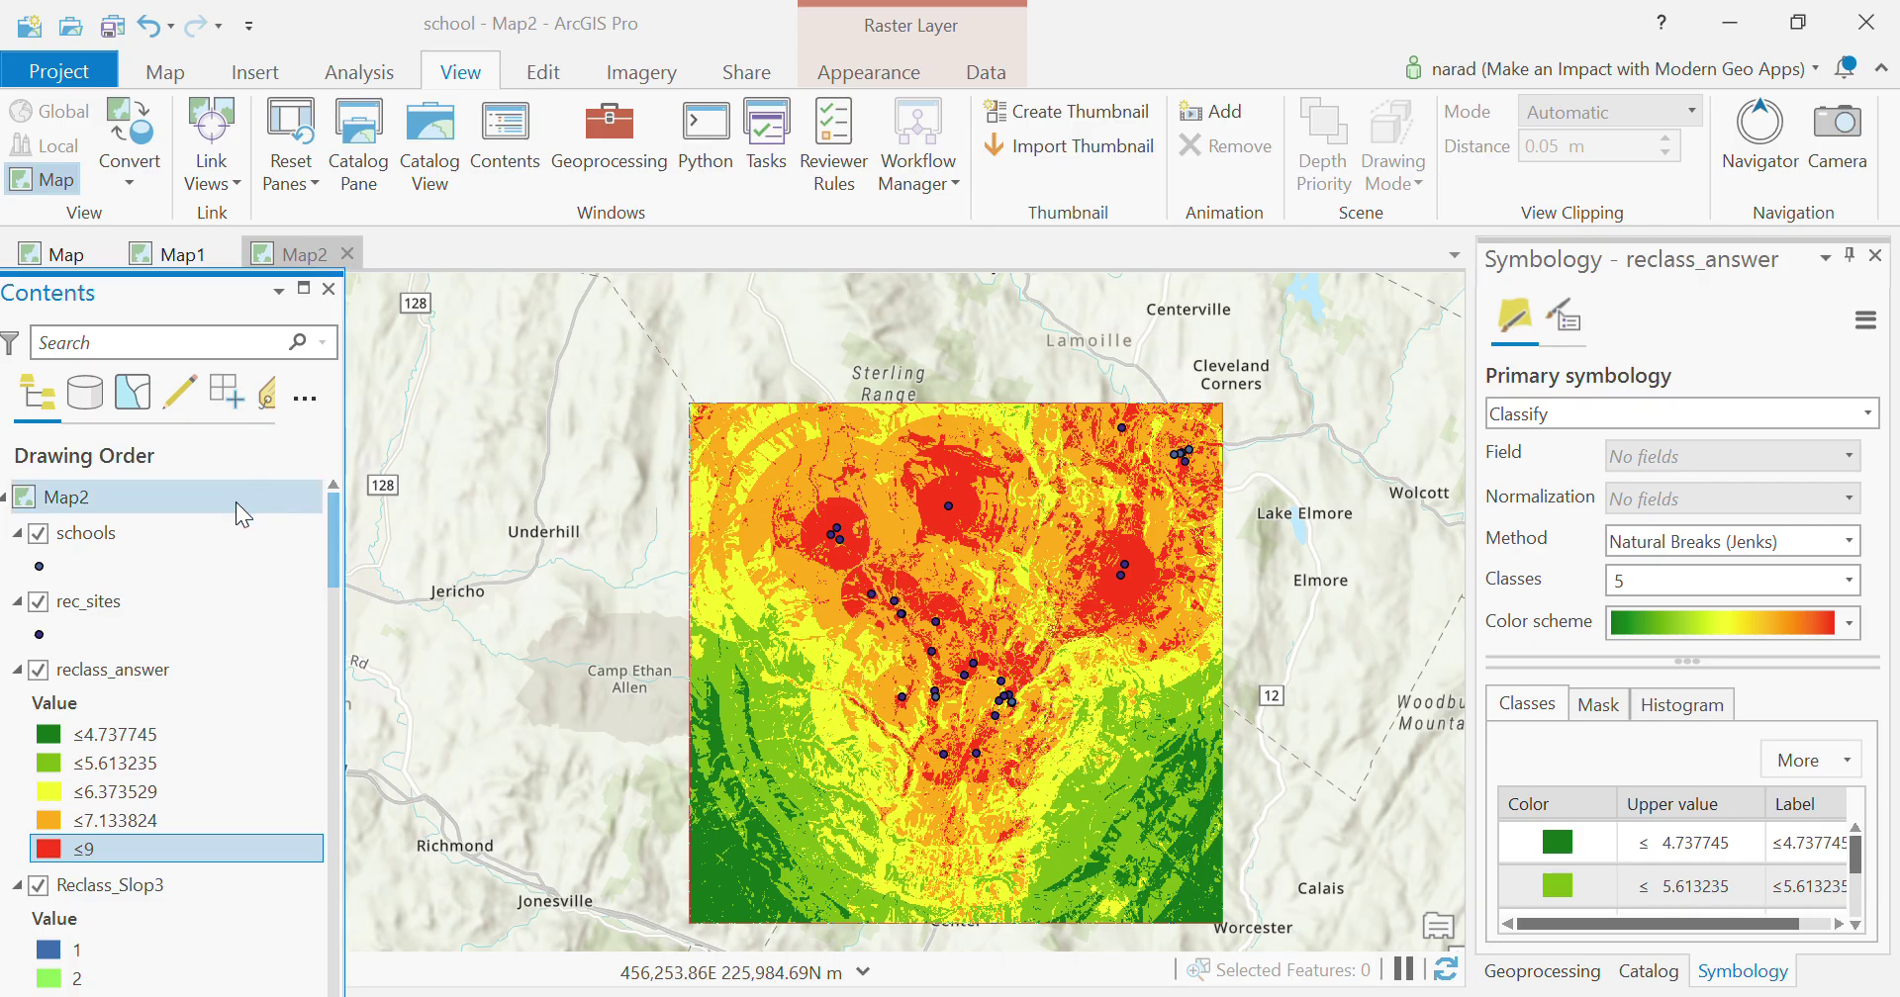
Step: Rename the reclass_answer layer to suitability in its layer properties and review the whole raster on the map
double_click(173, 673)
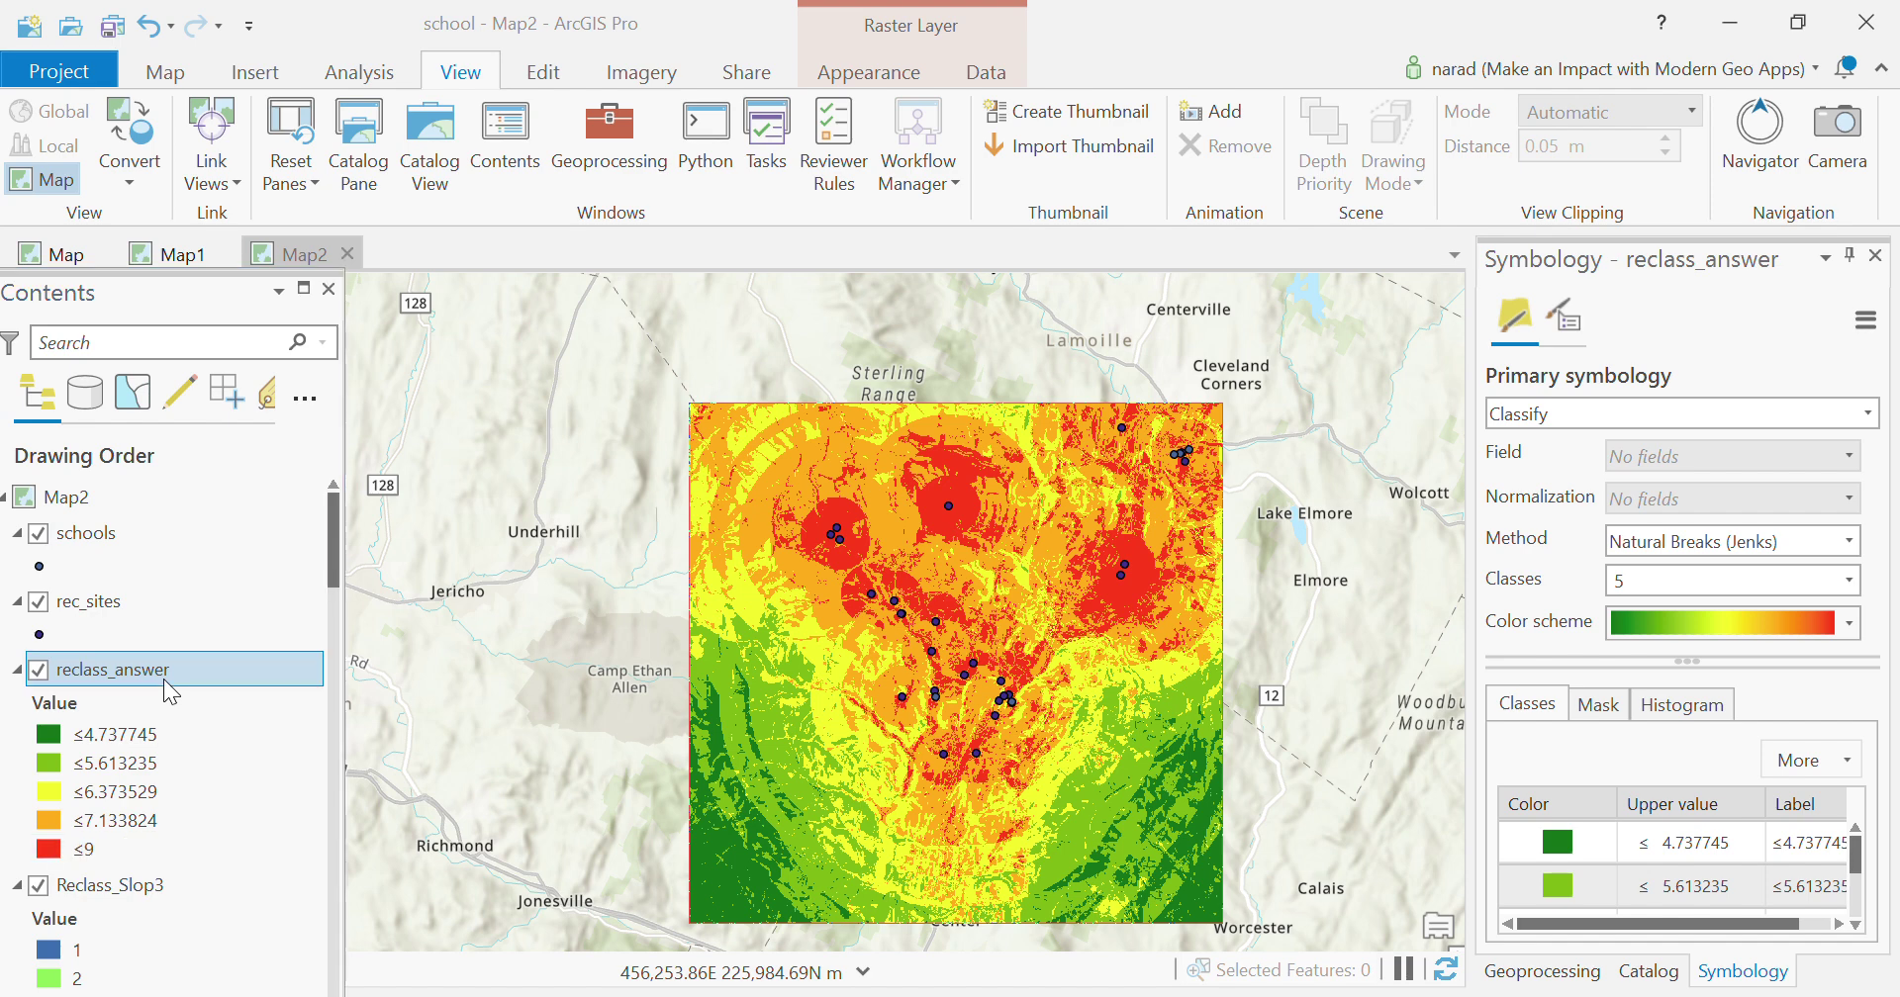
drag(419, 466, 283, 473)
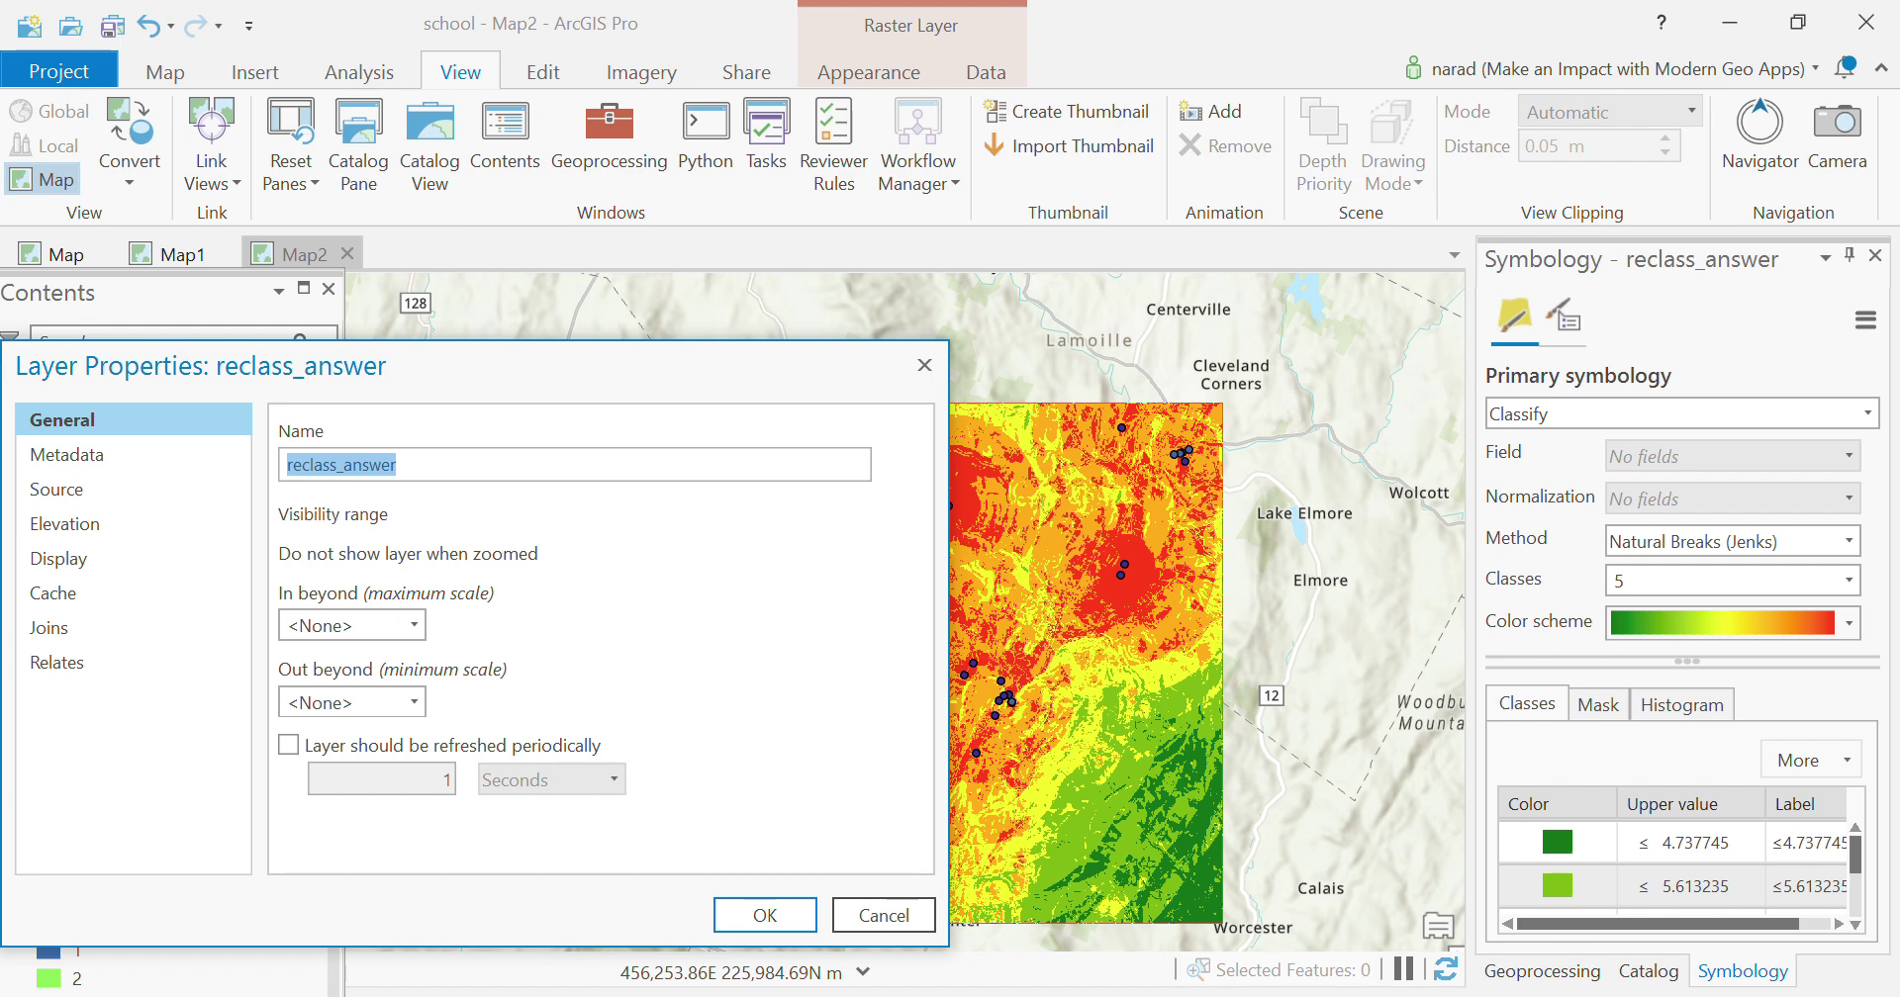
text(suitability)
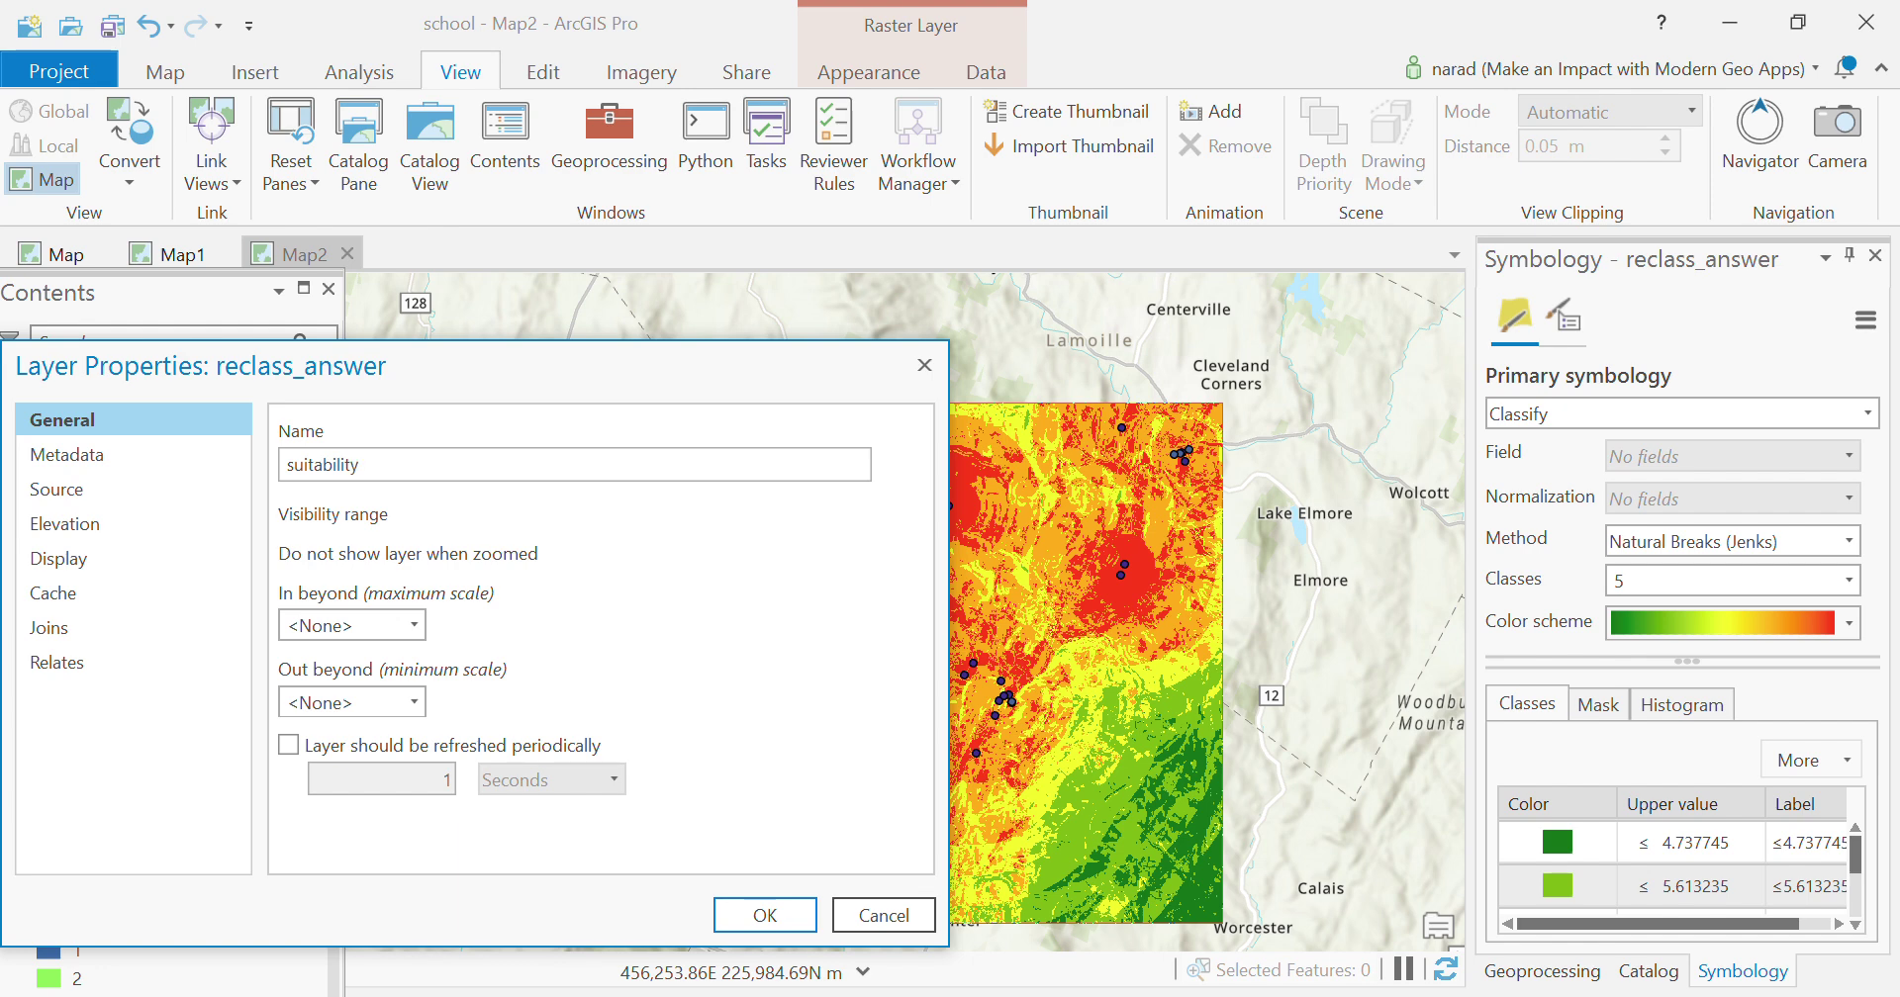
click(752, 914)
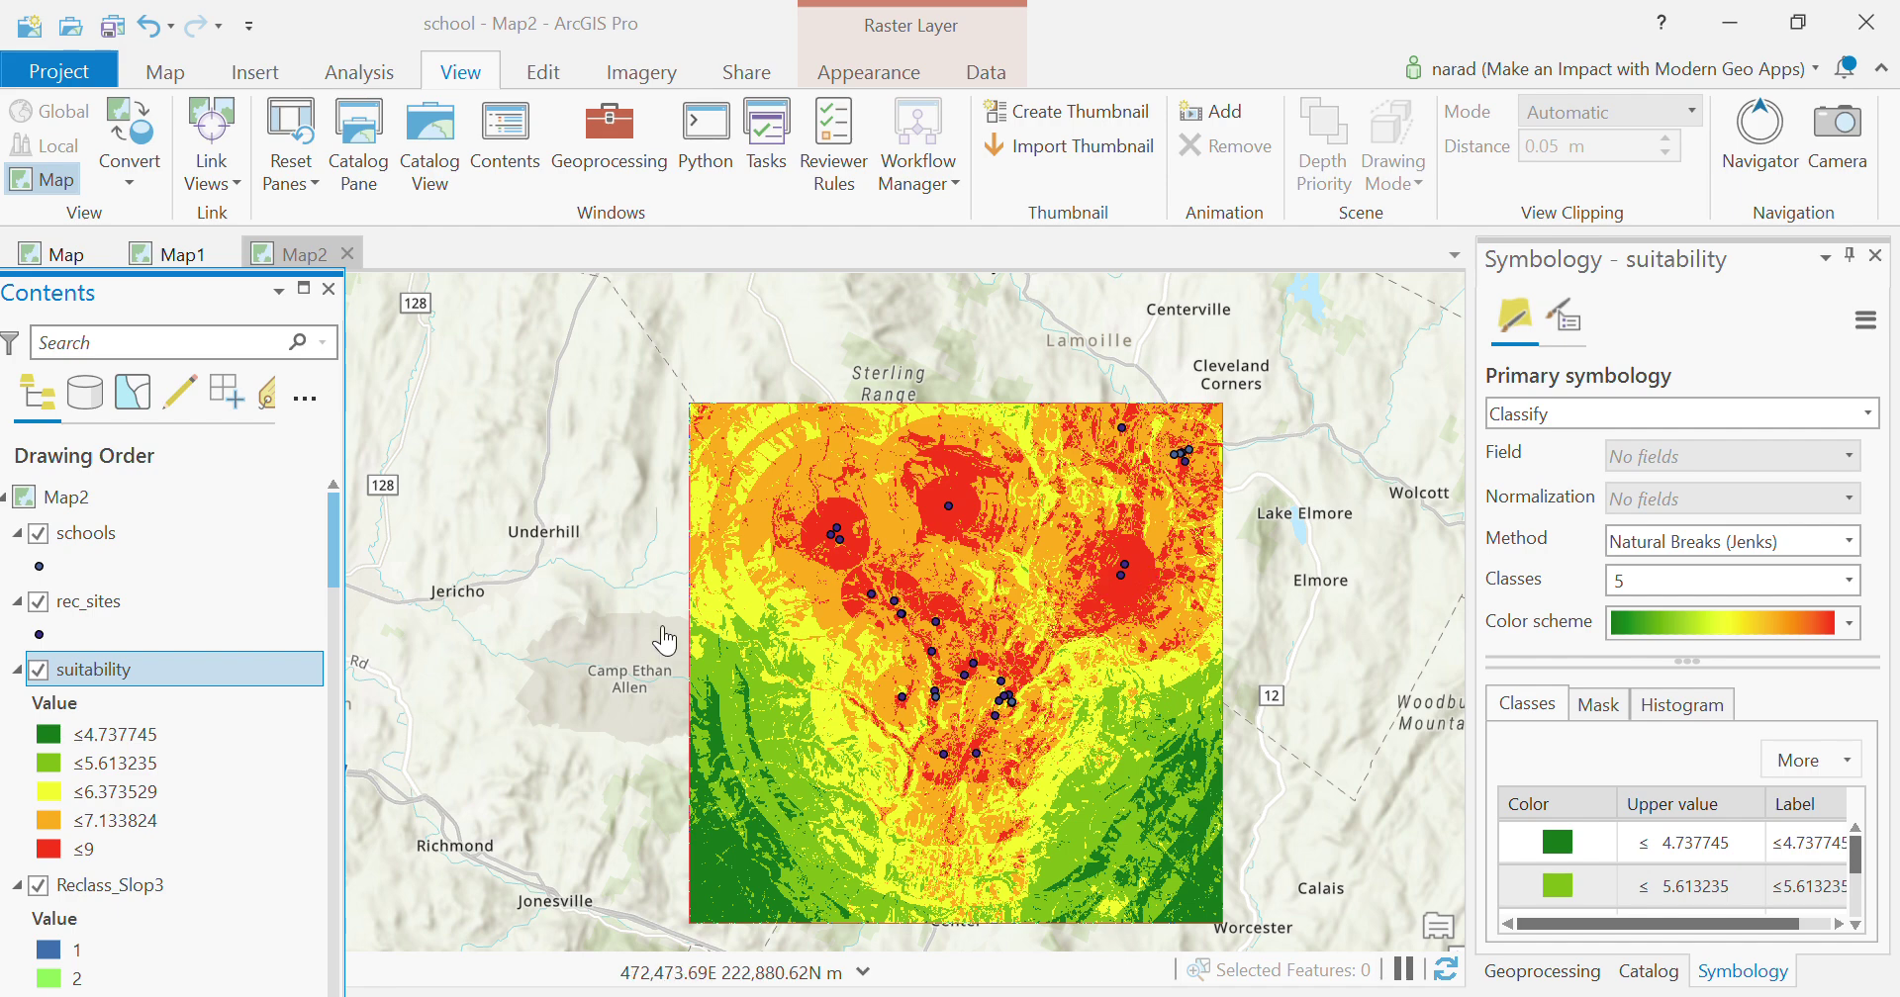
scroll(941, 614, down, 2)
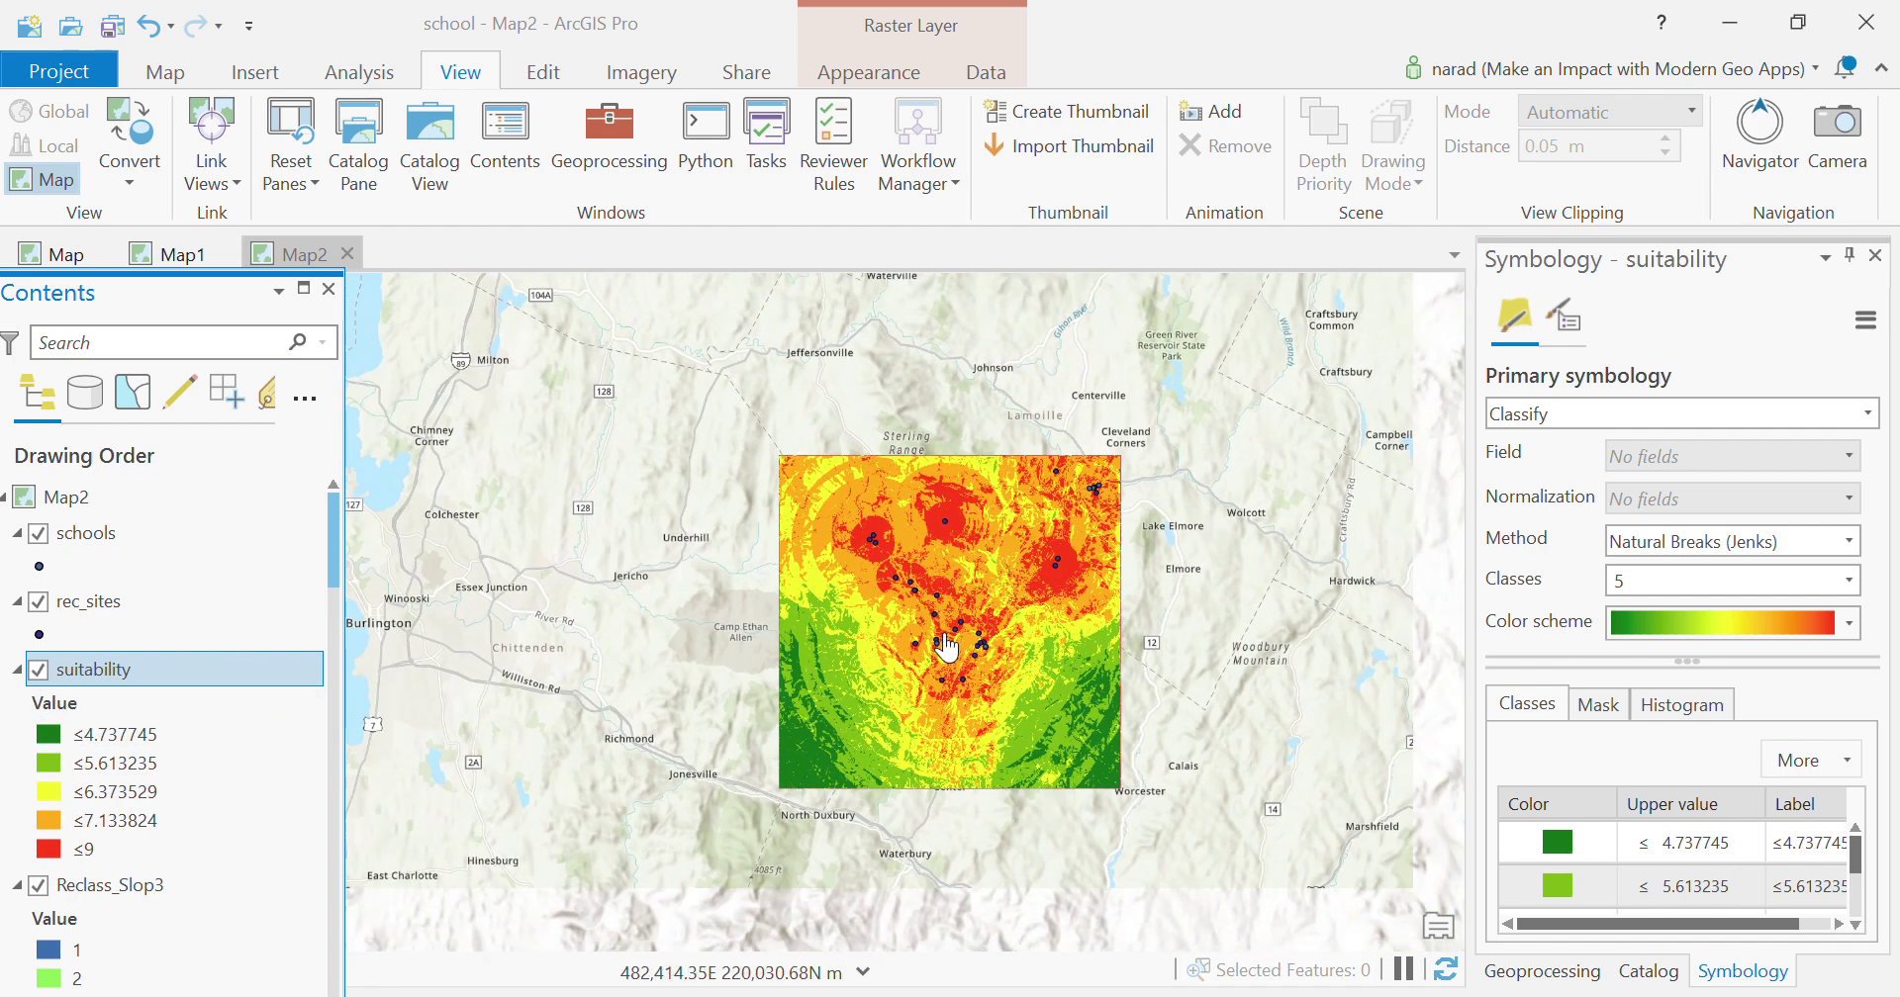
scroll(965, 665, up, 2)
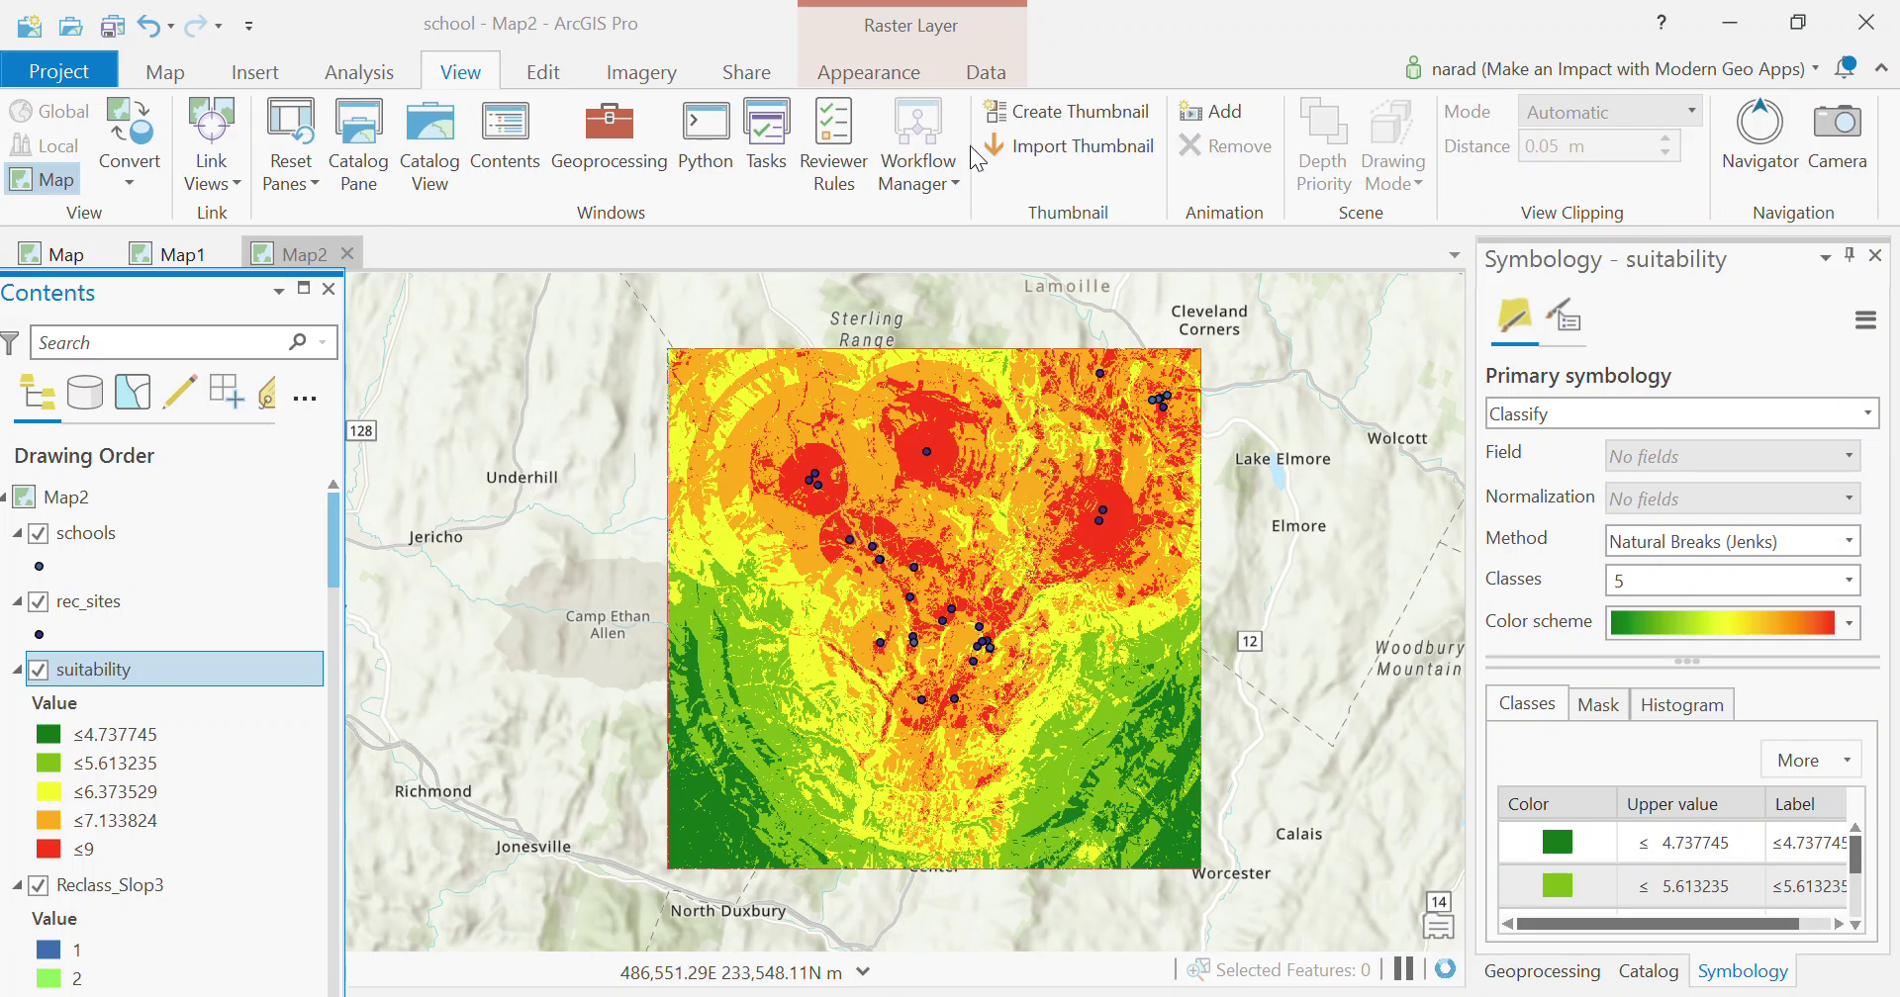